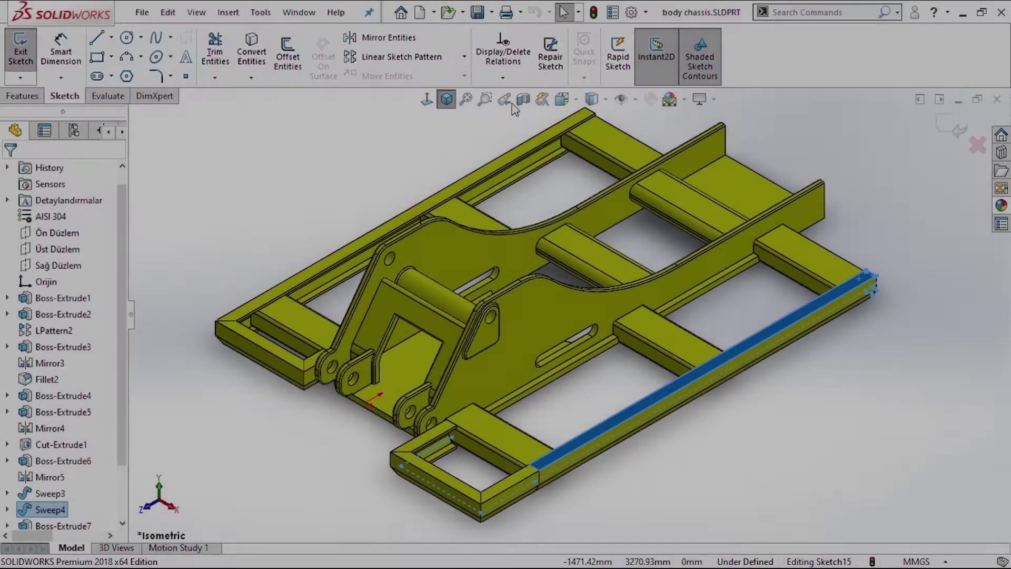
View the top face Normal To and draw corner rectangles at both side rails' top corners
key("ctrl+8")
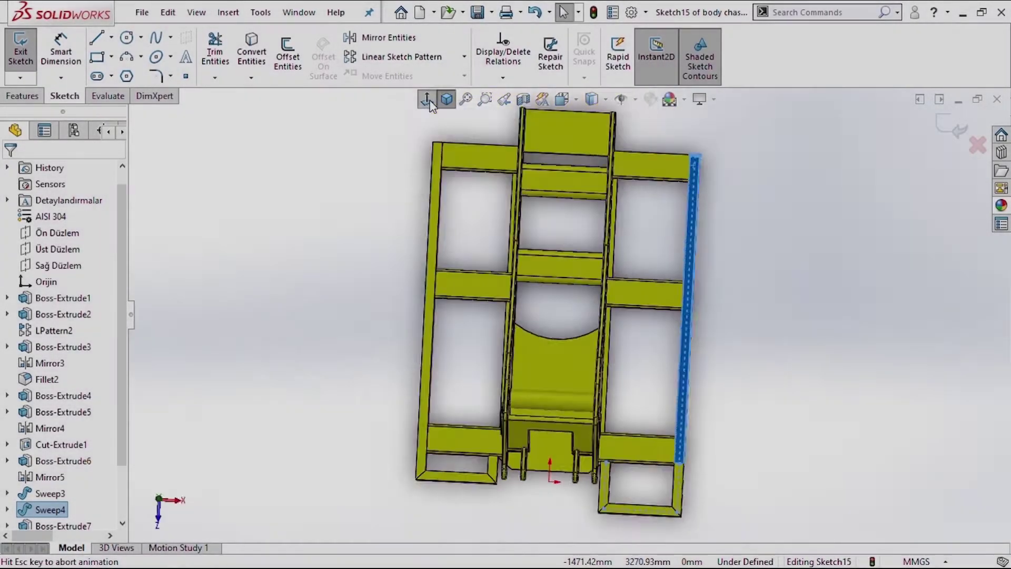
left_click(97, 57)
scroll(665, 213, "down", 5)
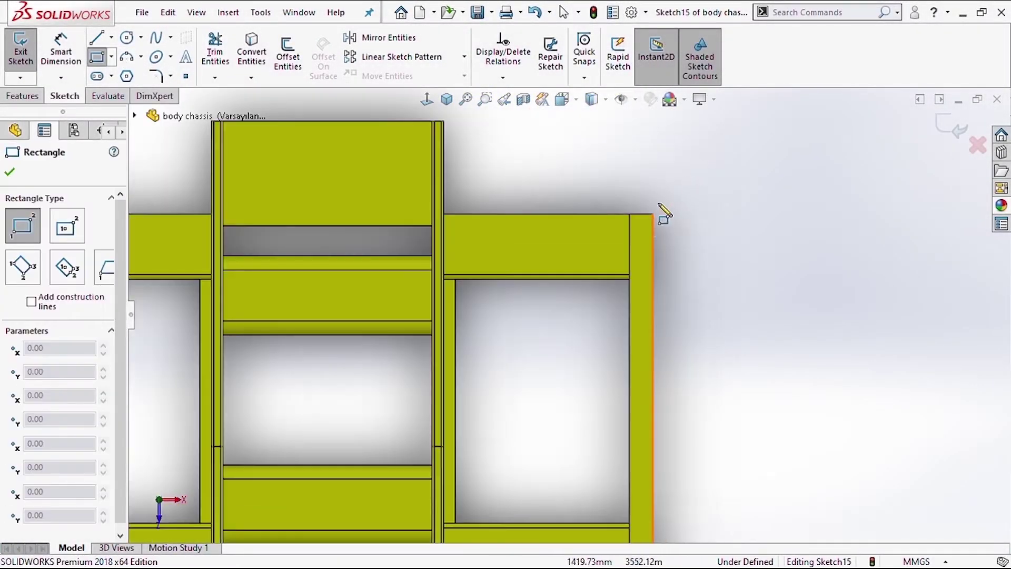
left_click(630, 283)
scroll(606, 284, "up", 3)
scroll(415, 252, "down", 3)
left_click(414, 248)
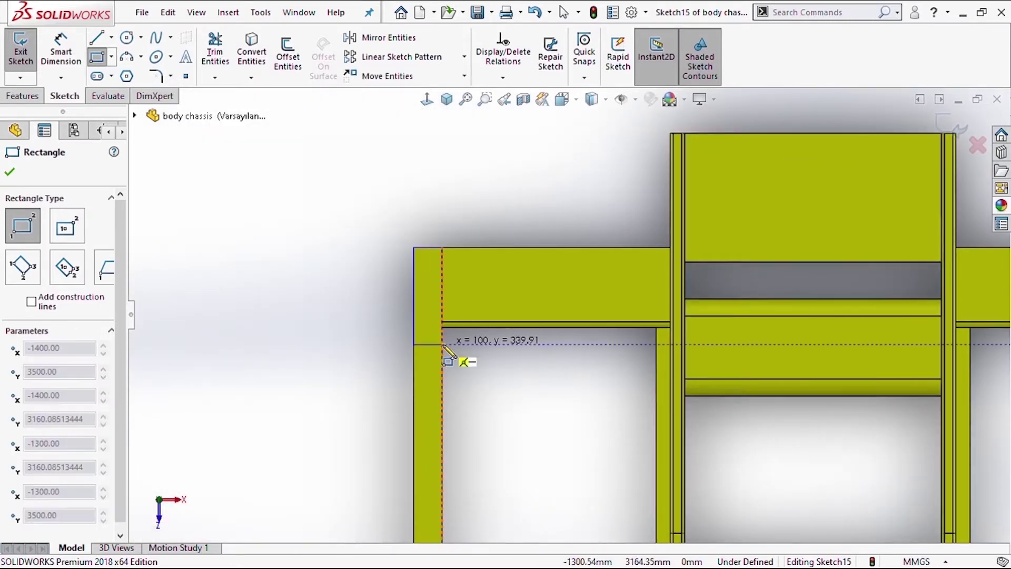
left_click(442, 345)
scroll(443, 345, "up", 3)
scroll(547, 337, "down", 3)
Draw corner rectangles on the left and right rails where the crossbar meets them
left_click(555, 262)
left_click(575, 327)
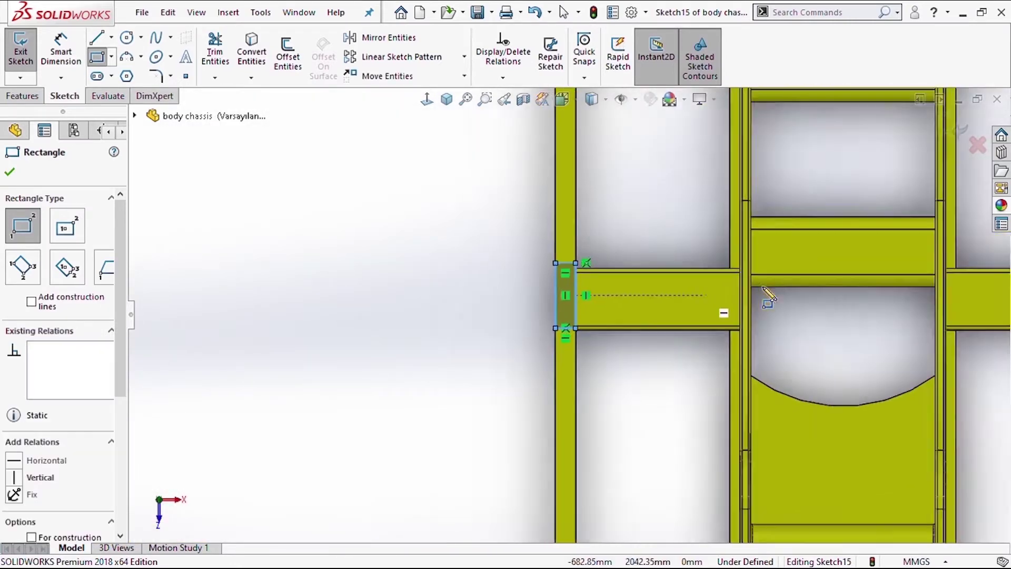
scroll(653, 311, "up", 3)
scroll(778, 303, "down", 3)
left_click(738, 296)
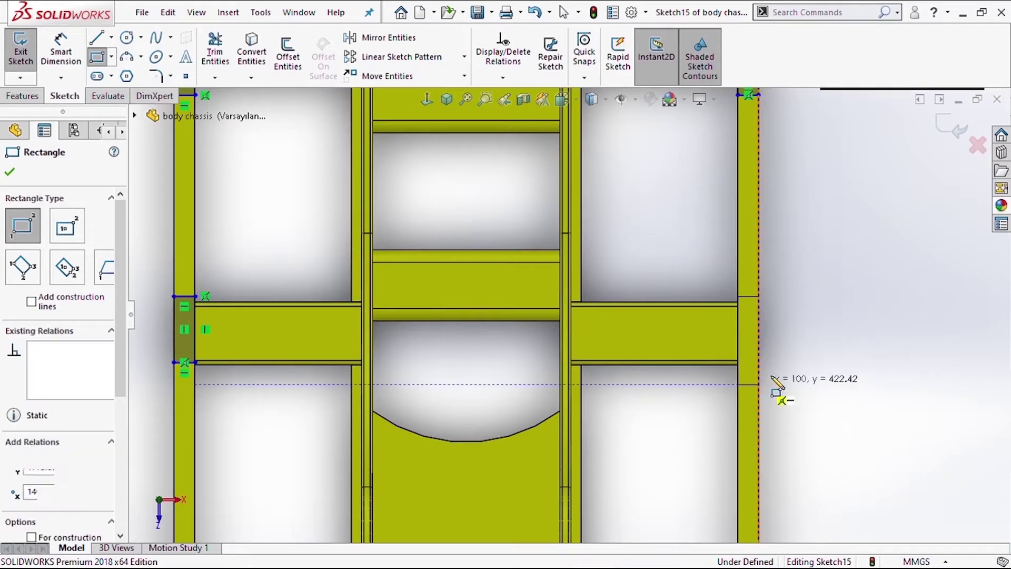
left_click(758, 362)
scroll(770, 292, "up", 3)
scroll(649, 217, "down", 3)
Make the bottom edges of the right and left rectangles collinear
scroll(600, 253, "up", 2)
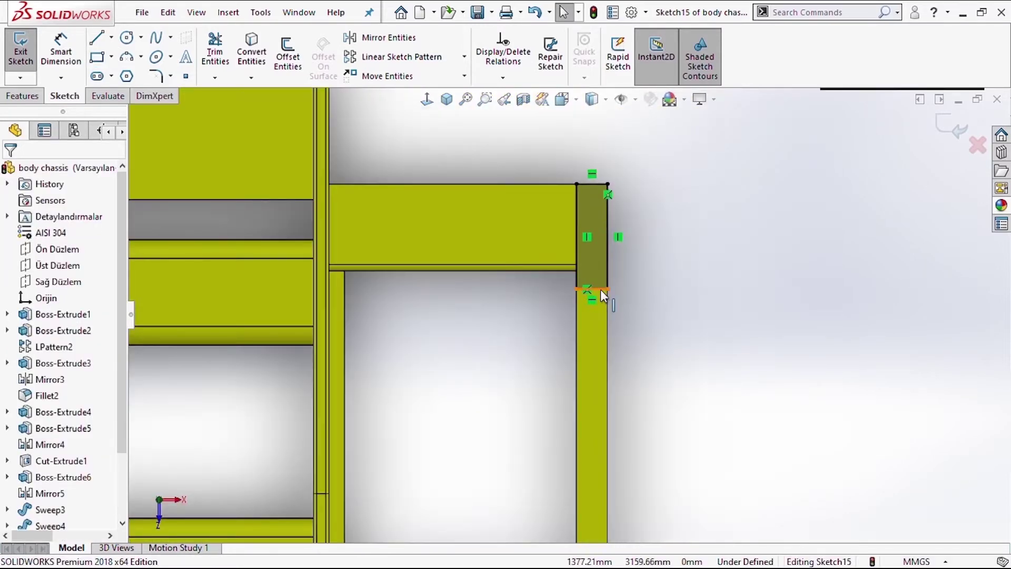
left_click(601, 289)
scroll(600, 289, "down", 3)
scroll(412, 285, "up", 3)
left_click(413, 284, "ctrl")
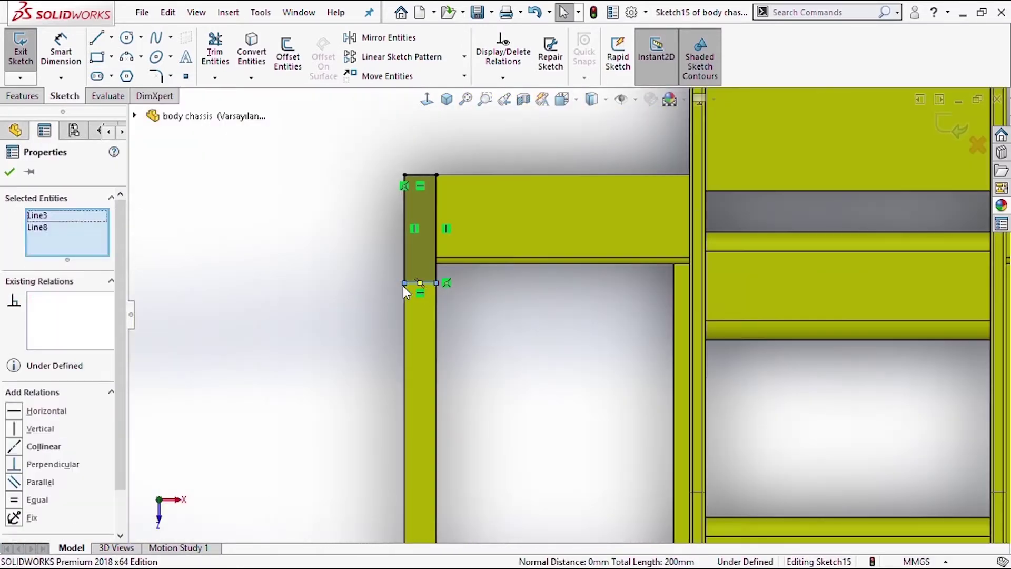
left_click(54, 450)
left_click(564, 377)
Make the right rectangle's edge and left rectangle's top edge collinear with the crossbar edge
scroll(886, 350, "down", 3)
scroll(758, 377, "up", 3)
scroll(684, 342, "up", 2)
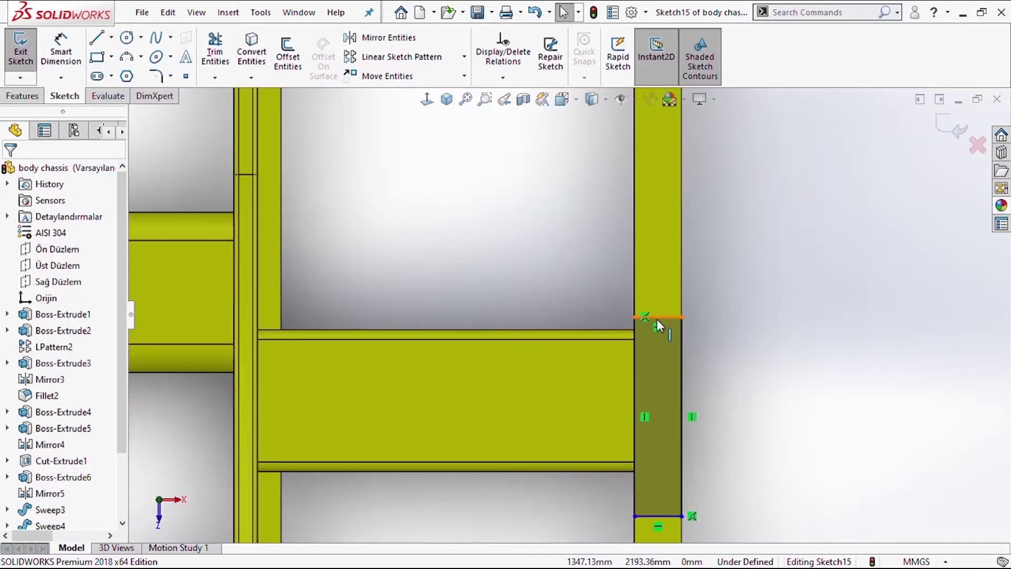
left_click(656, 318)
left_click(513, 330, "ctrl")
scroll(348, 343, "down", 3)
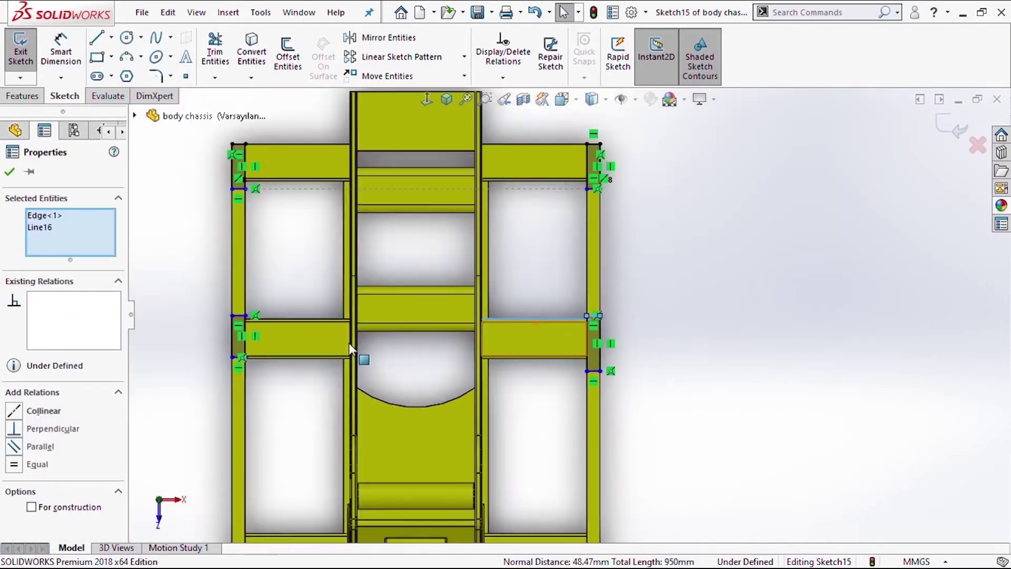
scroll(348, 343, "up", 3)
scroll(393, 314, "up", 2)
left_click(380, 304, "ctrl")
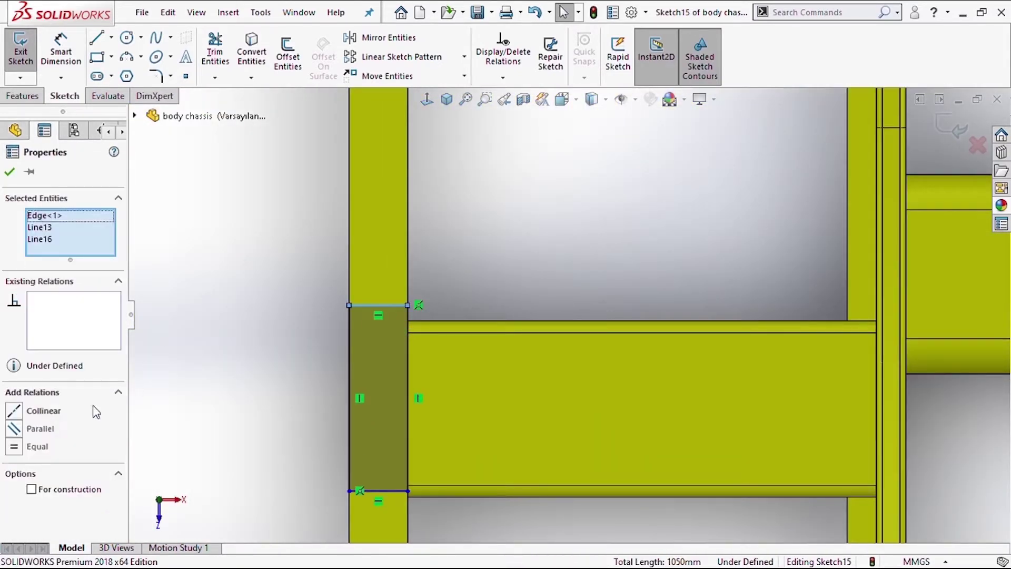
left_click(44, 412)
Make the remaining rectangle lines collinear with the crossbar's lower edges
left_click(394, 489)
left_click(532, 497, "ctrl")
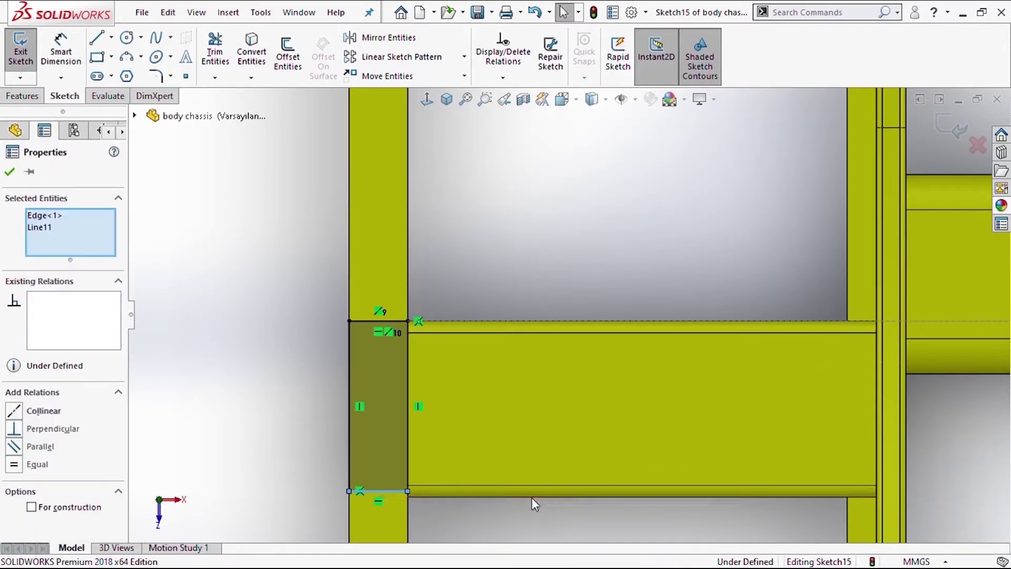
scroll(532, 498, "down", 5)
scroll(676, 378, "up", 3)
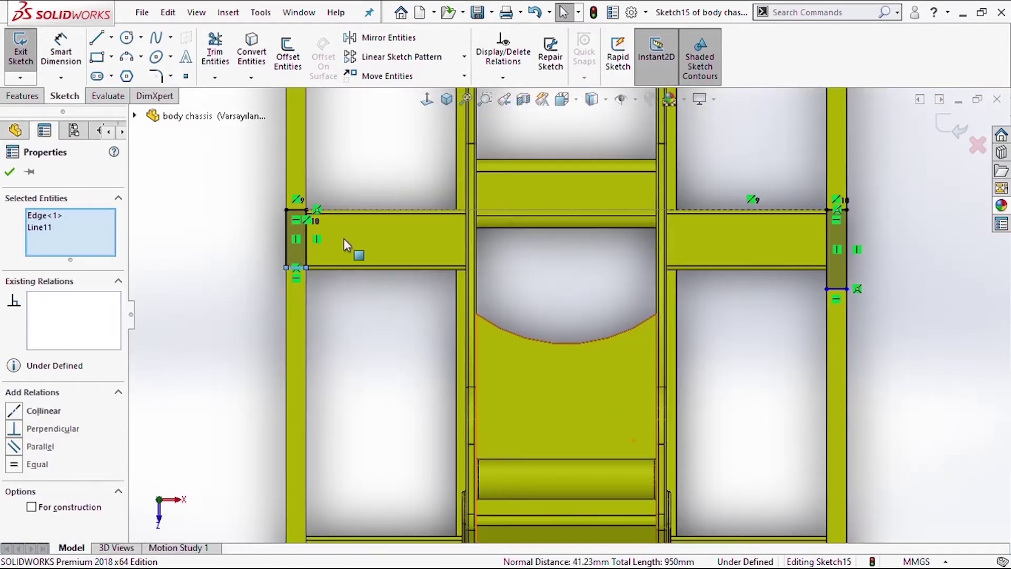
scroll(344, 238, "up", 2)
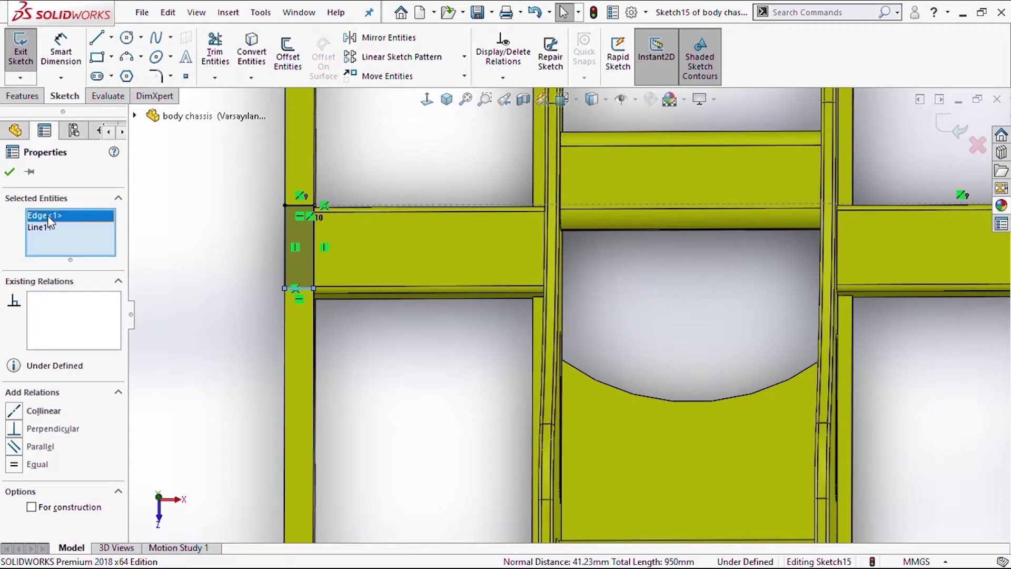
left_click(362, 289)
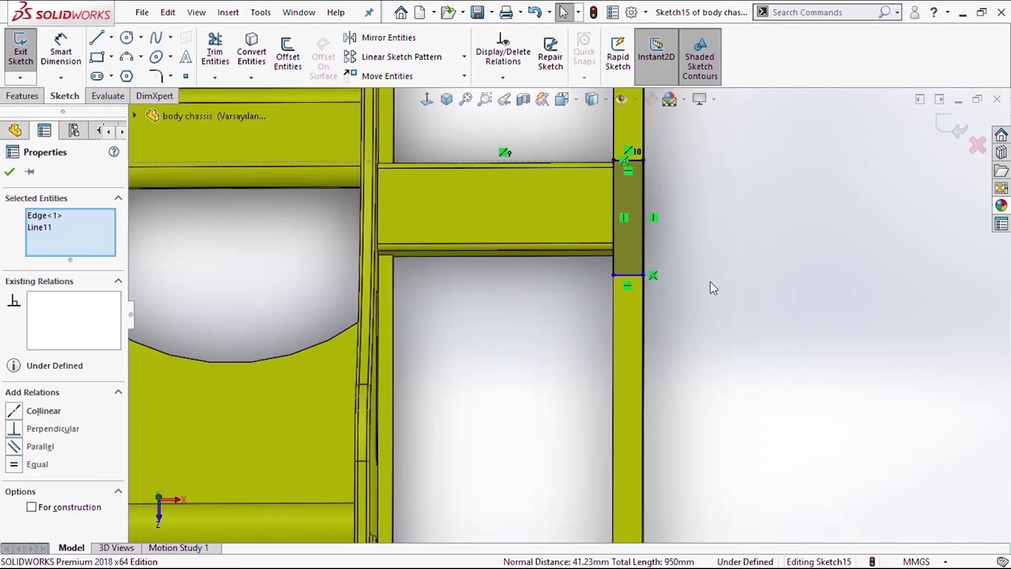
left_click(628, 274)
left_click(44, 412)
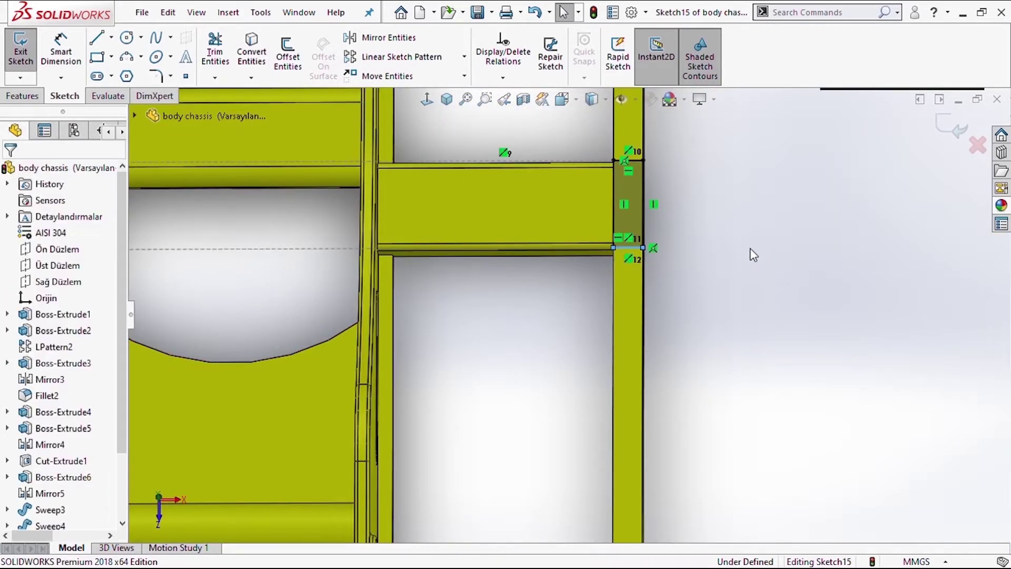
left_click(644, 205)
Dimension the spacing between the rectangles to 1050 mm
key("Escape")
key("f")
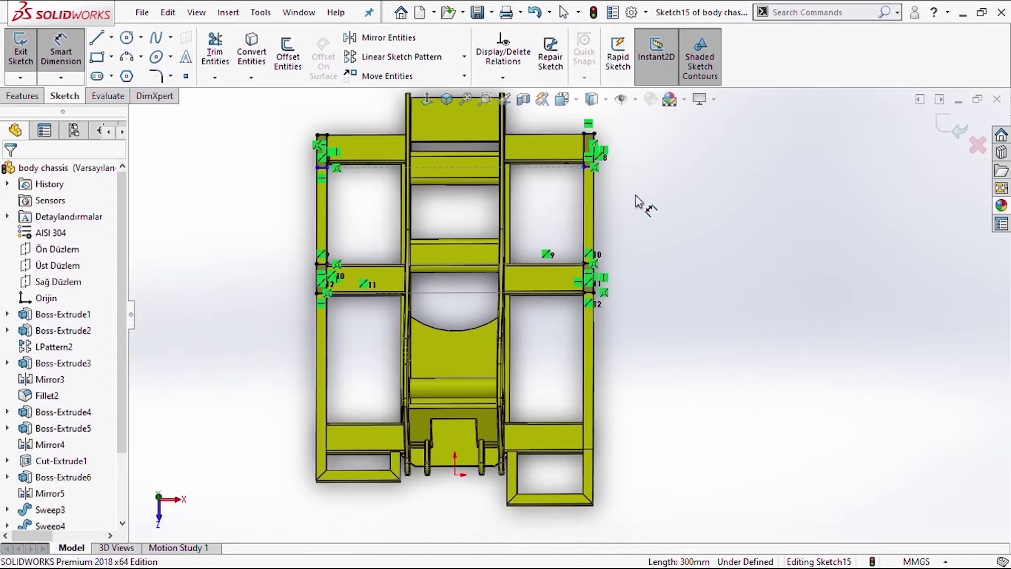
scroll(619, 255, "down", 5)
scroll(579, 234, "up", 1)
left_click(552, 234)
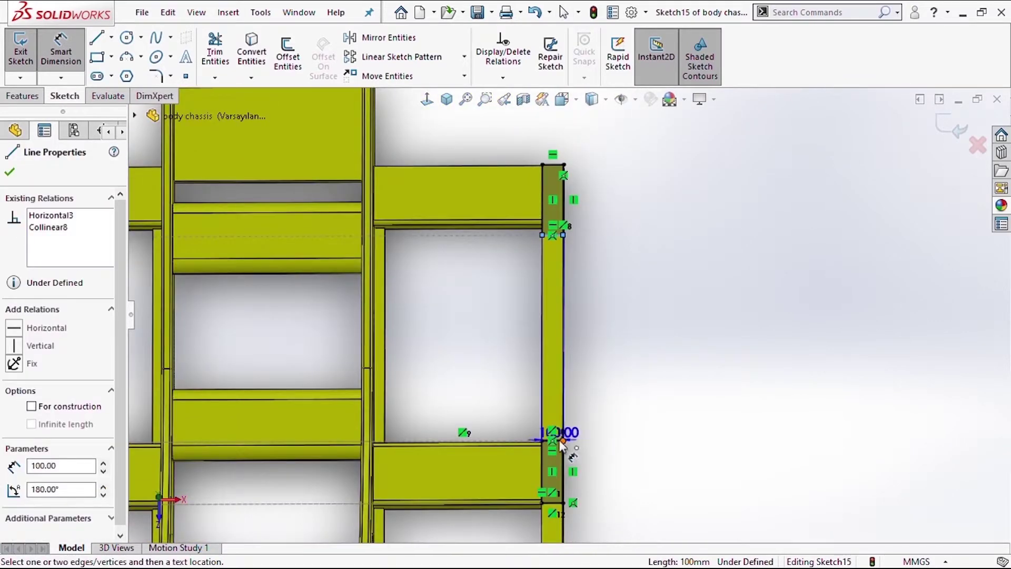
scroll(561, 445, "down", 3)
scroll(613, 310, "up", 3)
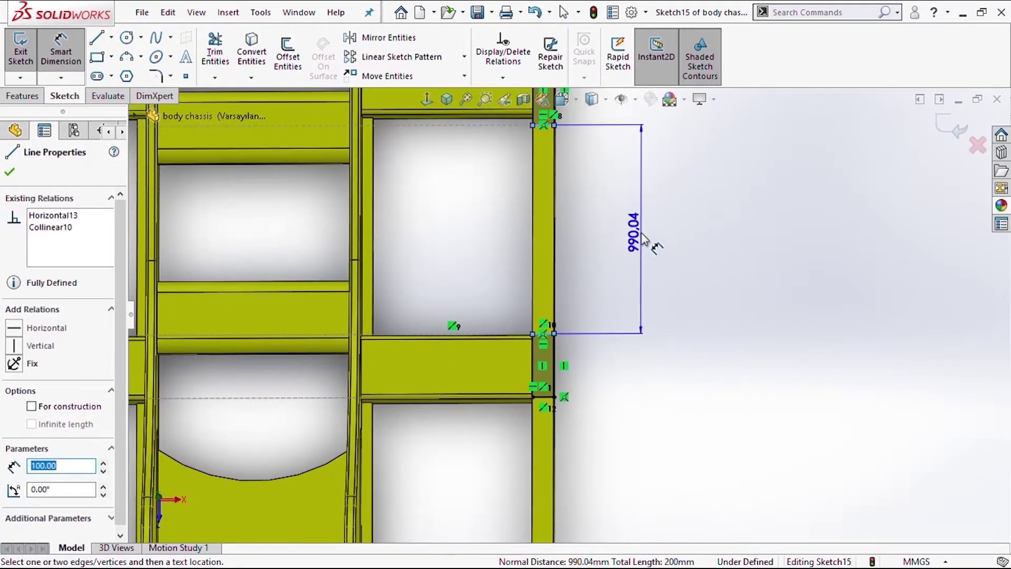
left_click(645, 240)
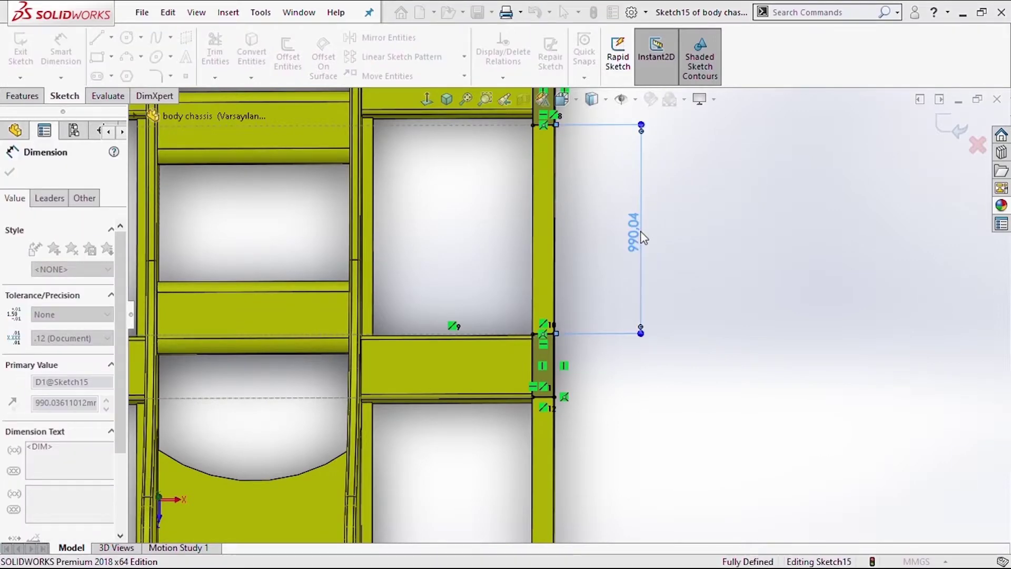
type("1050")
key("Return")
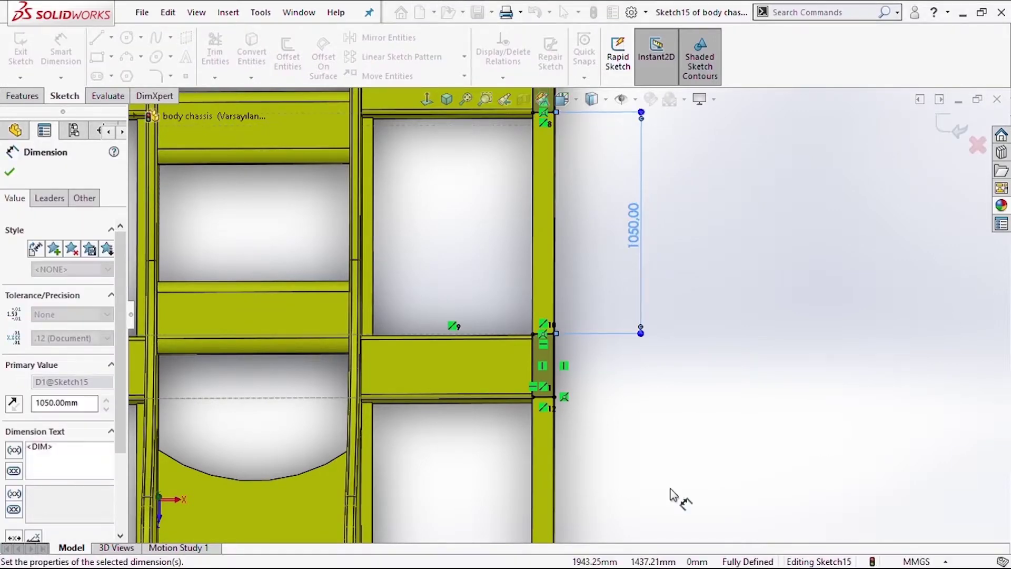
key("Escape")
Boss-extrude the sketch 900 mm into four upright posts
scroll(789, 380, "up", 2)
left_click(22, 95)
type("900")
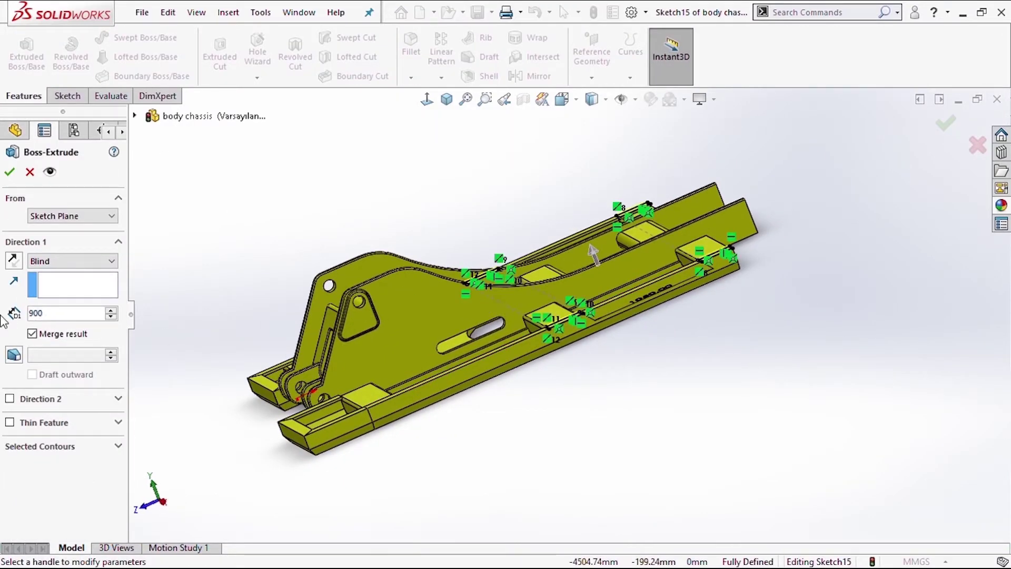
key("Return")
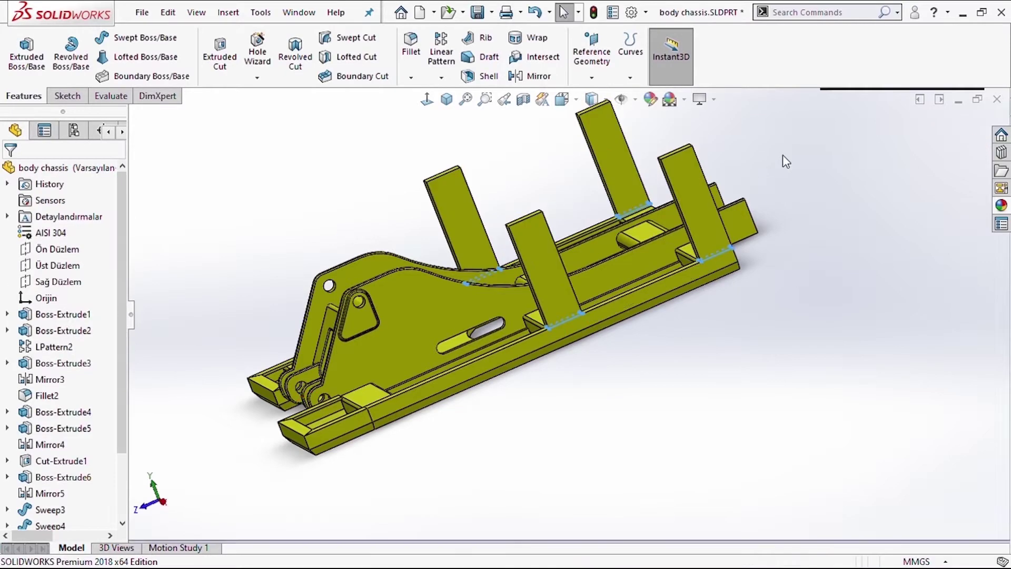
scroll(602, 227, "down", 5)
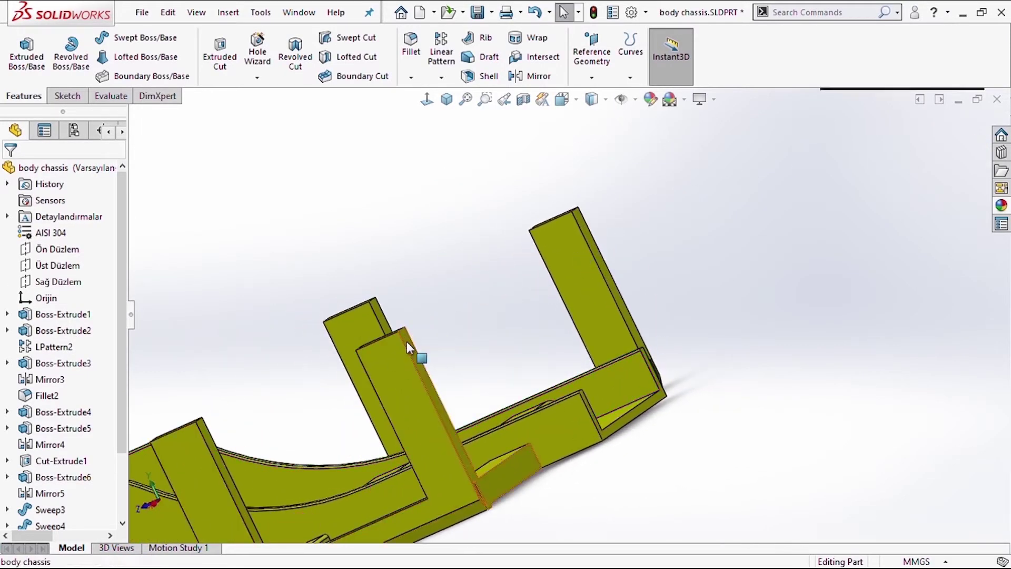
Start a sketch on the upright plate face and draw rectangles at both plates' tops
left_click(406, 341)
left_click(470, 298)
left_click(426, 99)
left_click(510, 165)
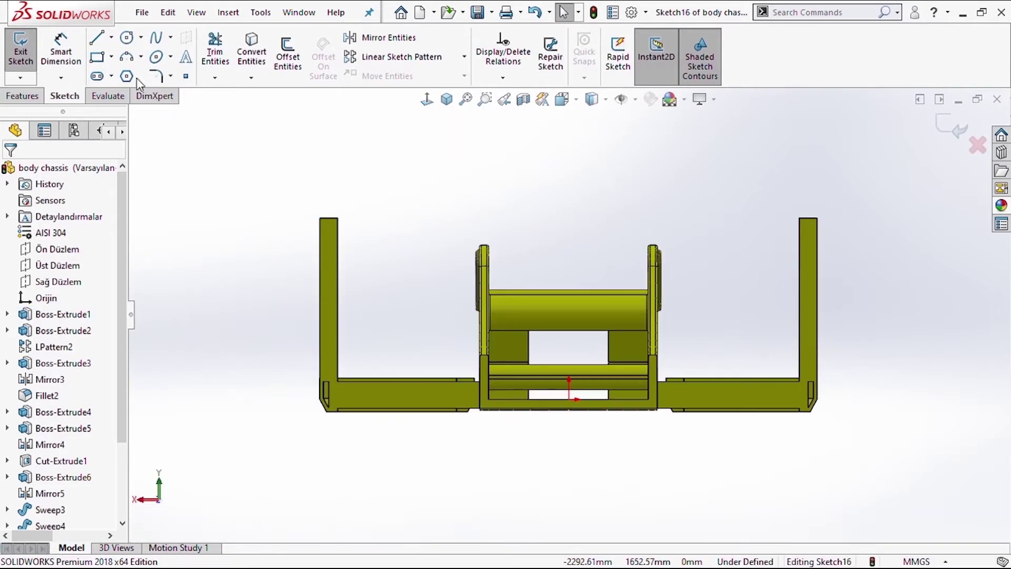
left_click(98, 57)
scroll(302, 221, "up", 3)
left_click(387, 276)
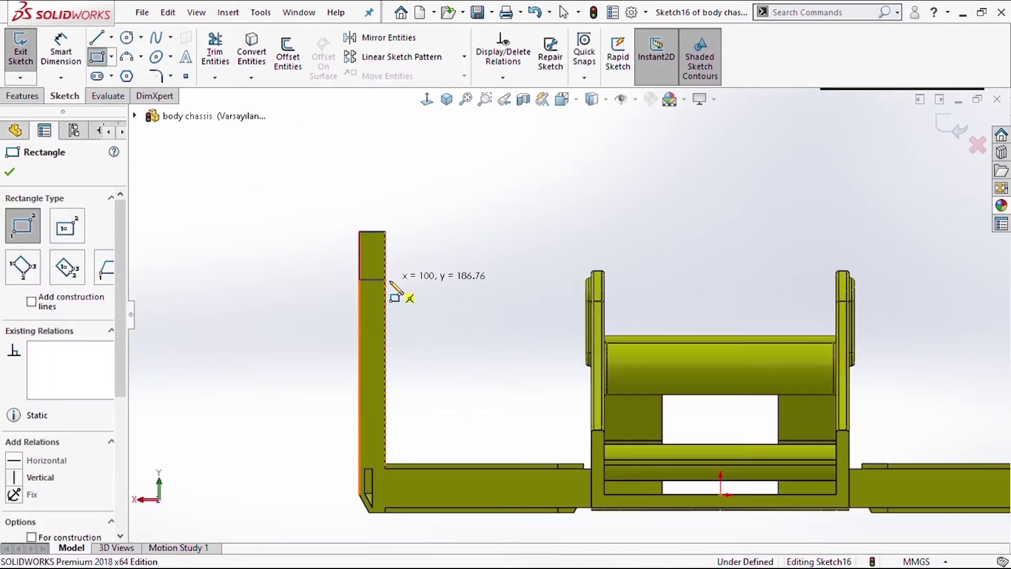
scroll(421, 290, "up", 3)
scroll(678, 303, "down", 5)
left_click(660, 290)
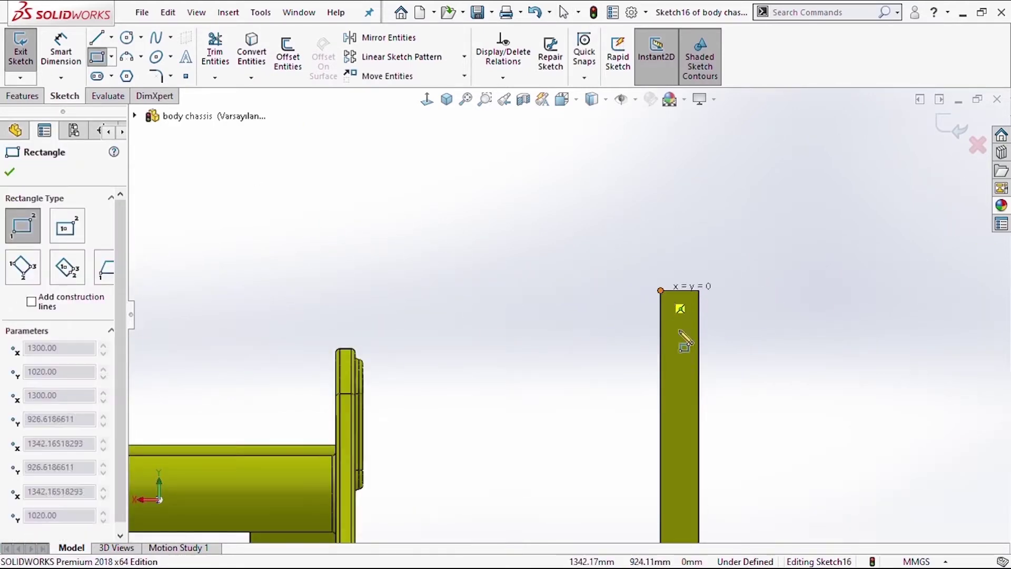
left_click(699, 354)
key("Escape")
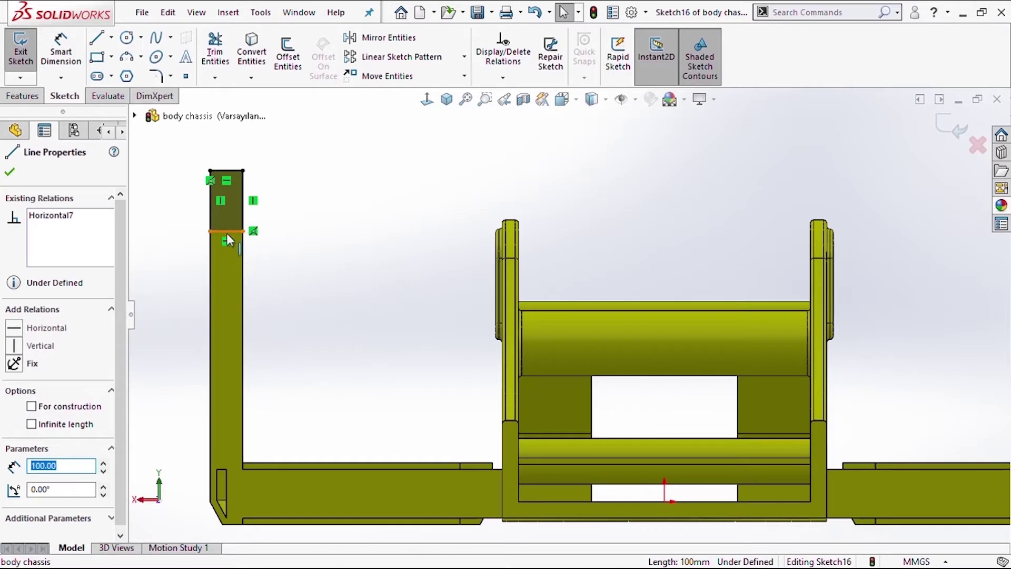
Dimension the rectangle height to 200 mm
left_click(234, 231, "ctrl")
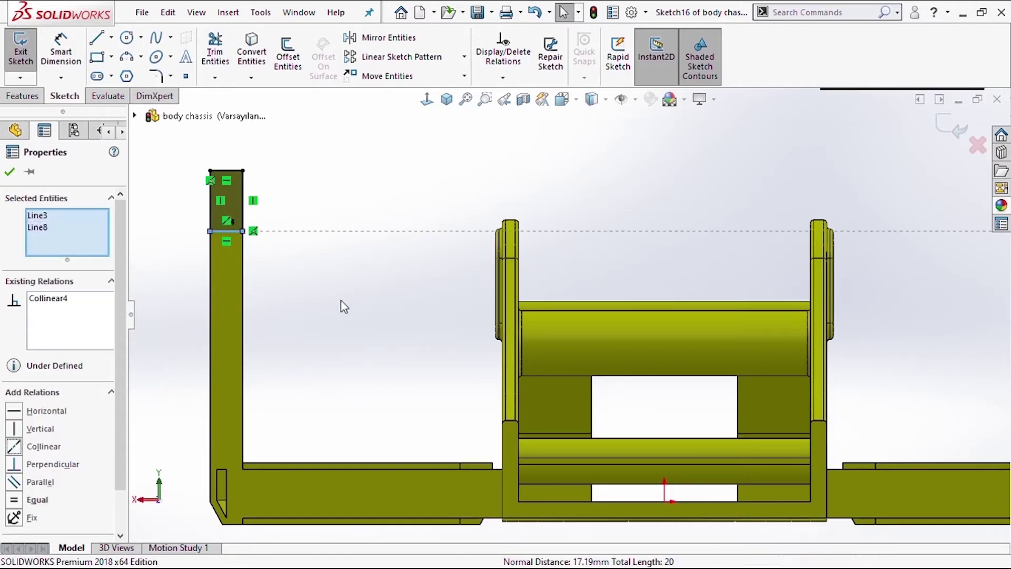
key("d")
left_click(210, 200)
left_click(176, 200)
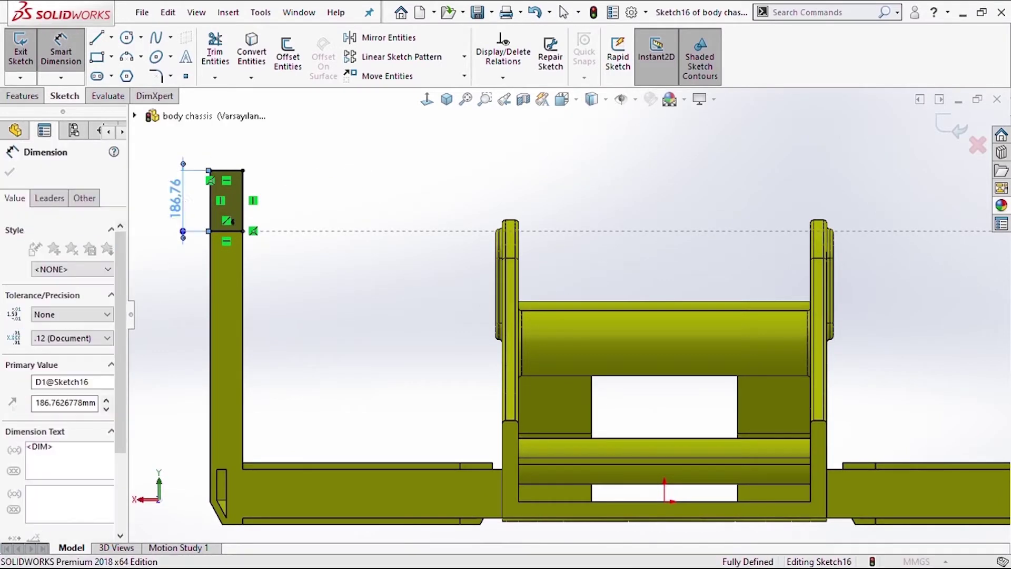
type("200")
key("Return")
left_click(325, 178)
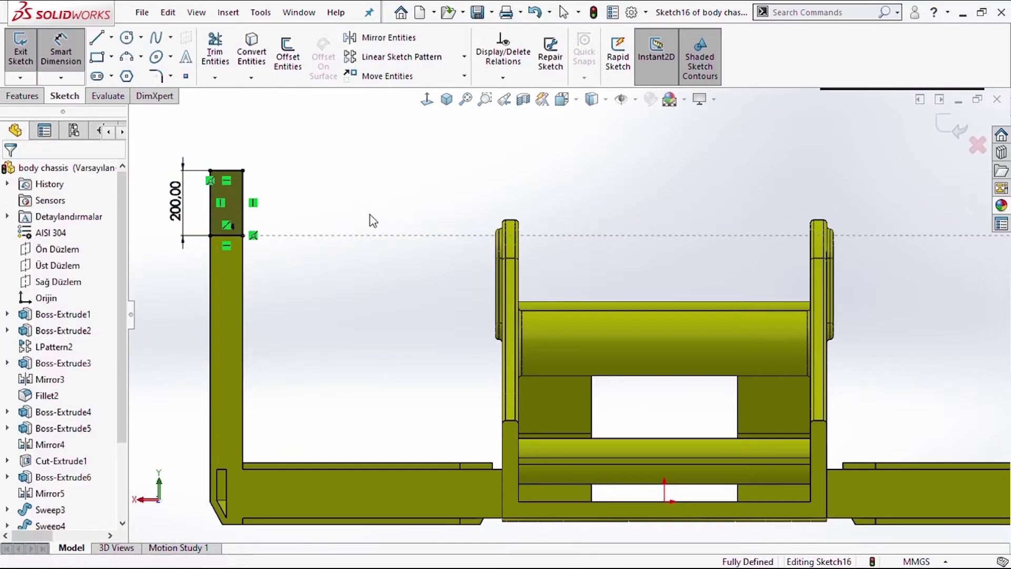
Extrude the rectangles Up To Surface, ending at the far upright's face
left_click(22, 96)
left_click(26, 53)
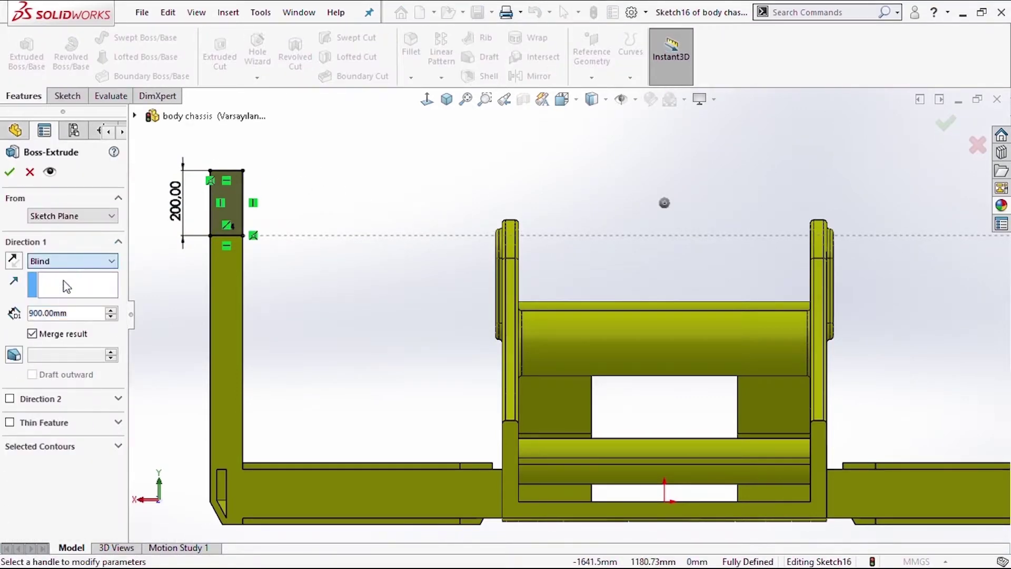
left_click(72, 261)
left_click(63, 311)
middle_click_drag(237, 316, 427, 245)
scroll(428, 245, "up", 3)
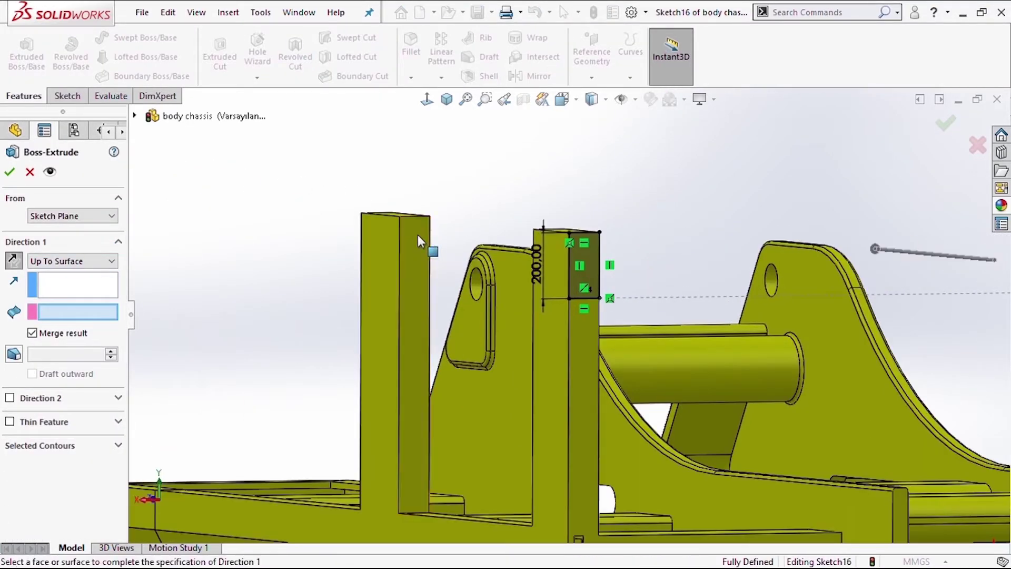
left_click(418, 236)
scroll(702, 239, "down", 5)
middle_click_drag(702, 239, 917, 276)
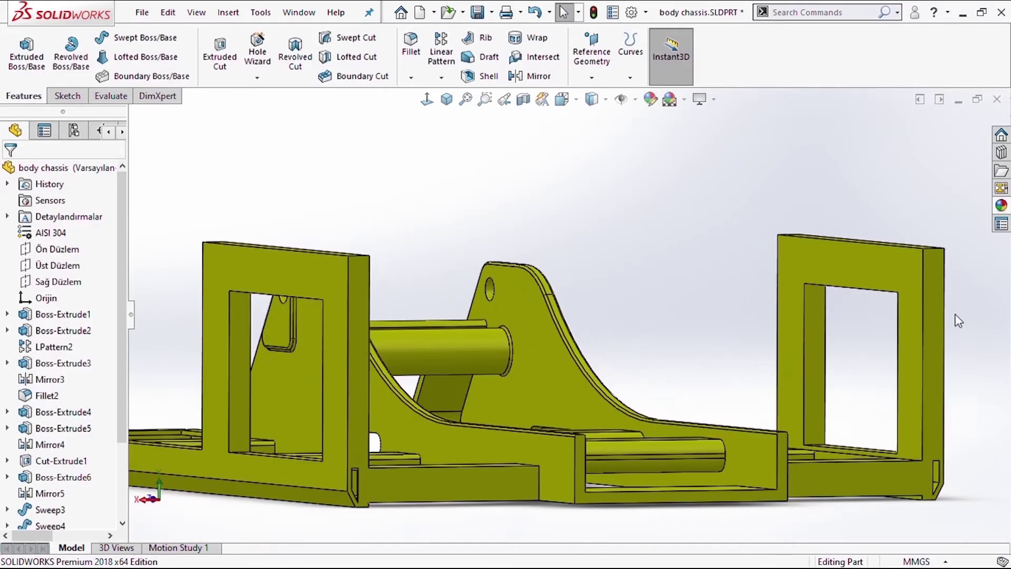
left_click(917, 276)
Start a sketch on the frame's side face and draw a rectangle at its top corner
left_click(624, 215)
left_click(311, 272)
left_click(377, 224)
left_click(427, 98)
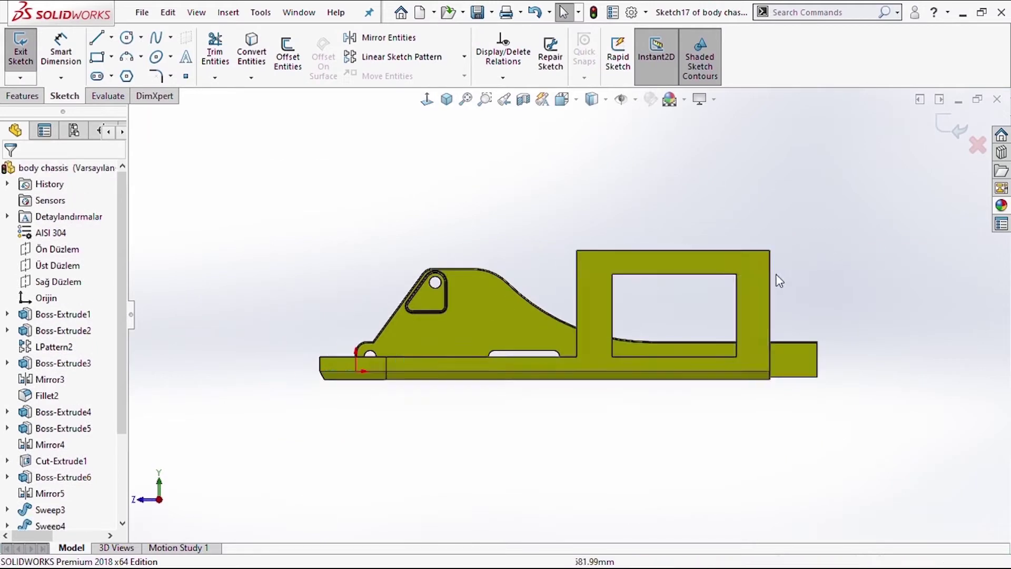
scroll(753, 271, "down", 3)
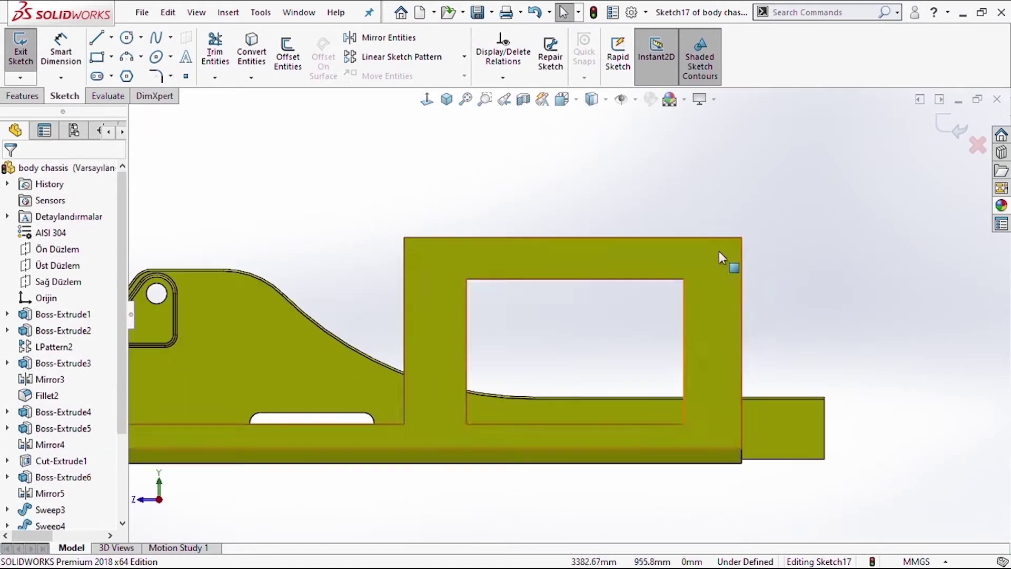
left_click(96, 58)
scroll(751, 274, "down", 4)
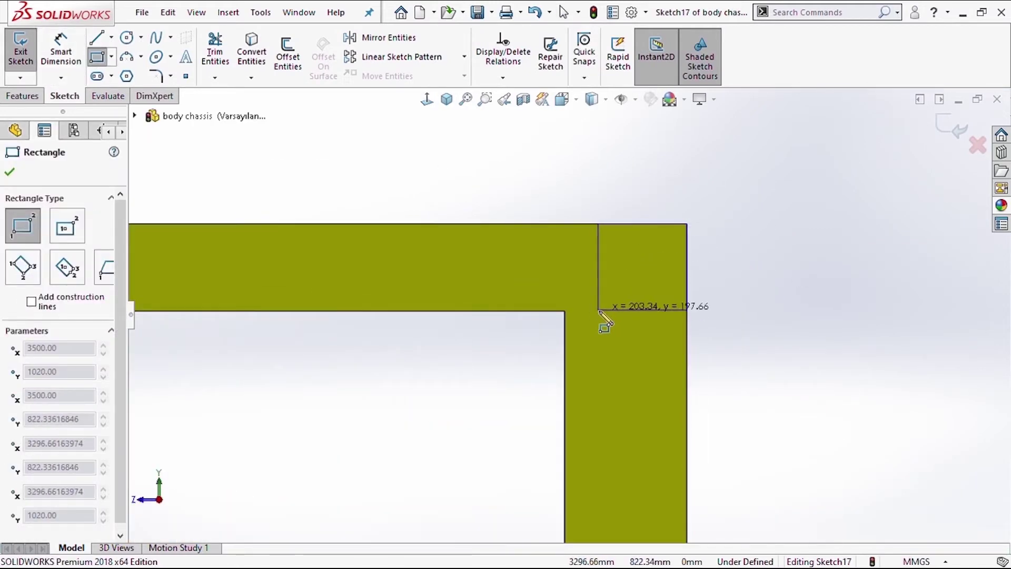
left_click(599, 310)
Set the rectangle width to 150 mm and make its bottom line collinear with the frame edge
key("d")
left_click(649, 224)
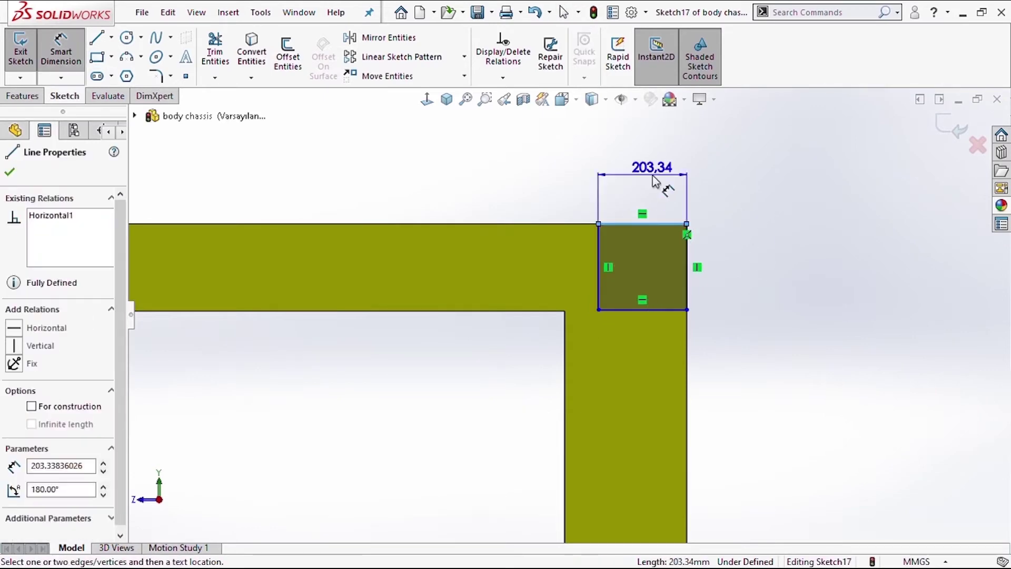
left_click(653, 181)
type("150")
key("Return")
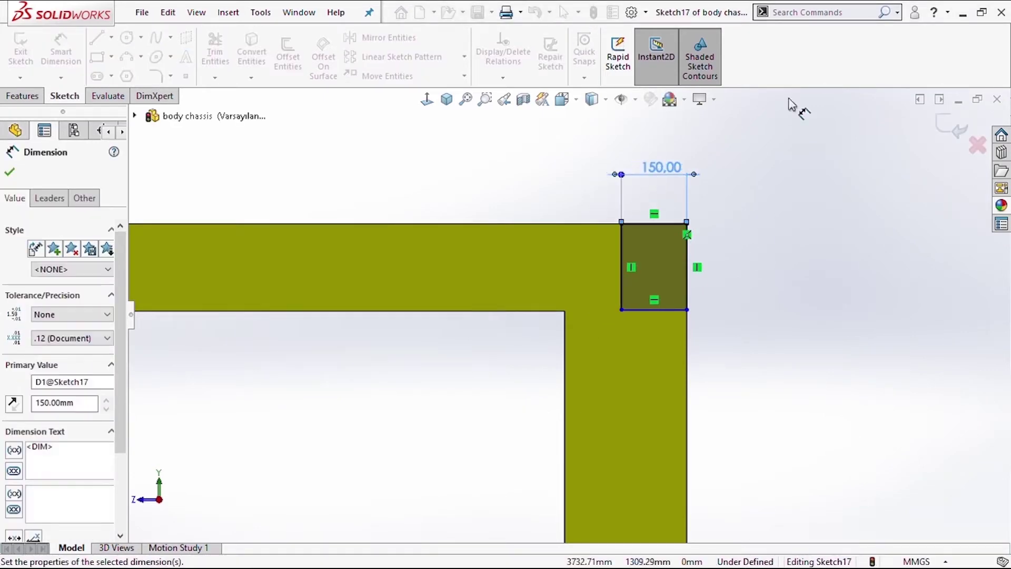
key("Escape")
left_click(647, 310)
left_click(553, 319, "ctrl")
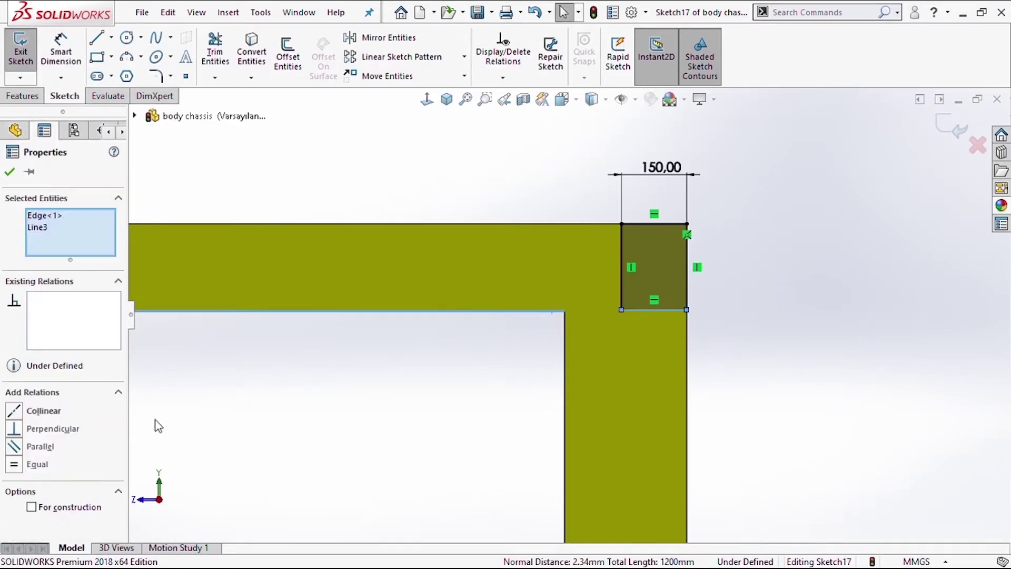
left_click(884, 322)
Extrude the 150 mm rectangle Up To Surface to form the top beam
left_click(22, 96)
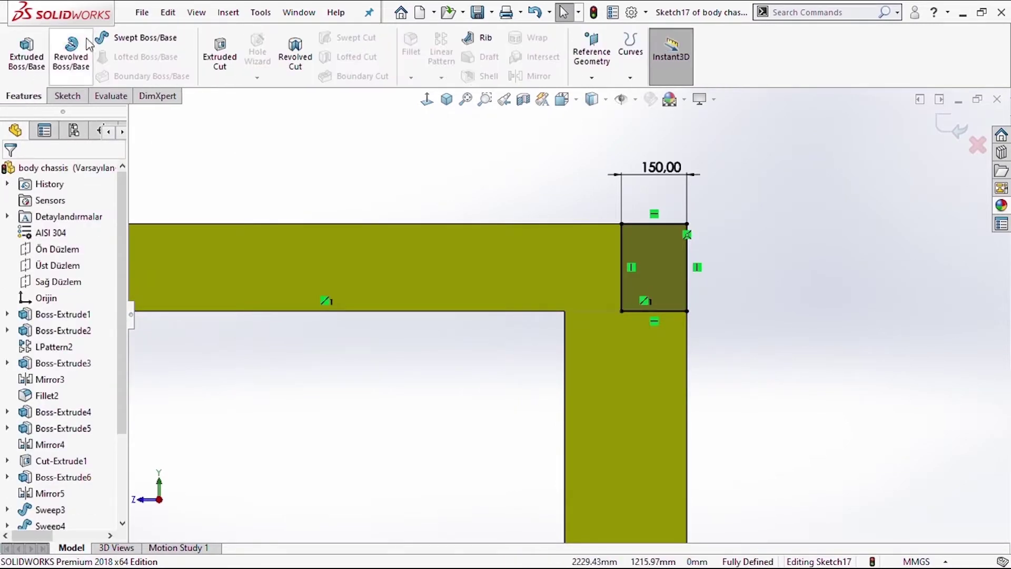
left_click(29, 58)
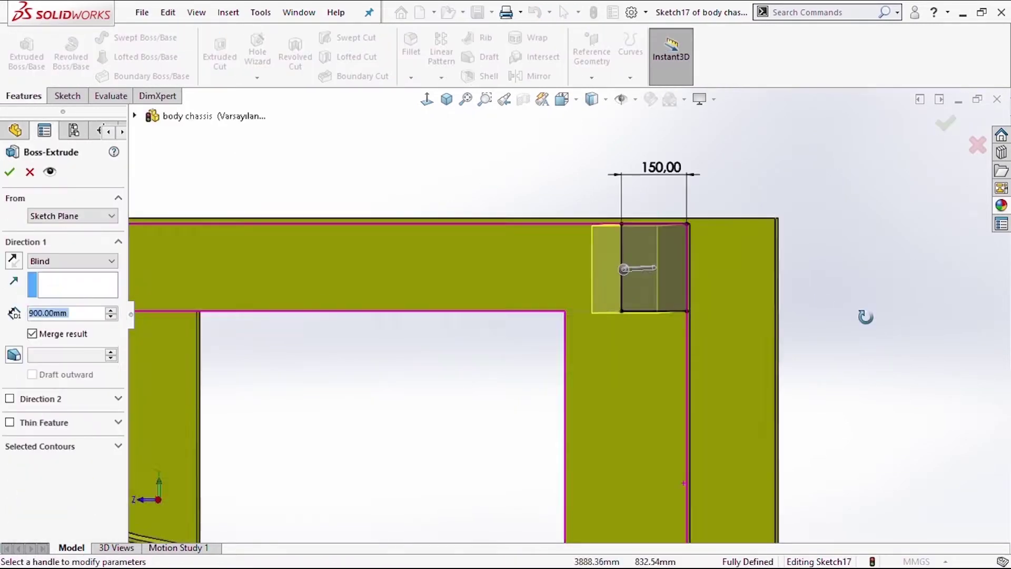
left_click(937, 272)
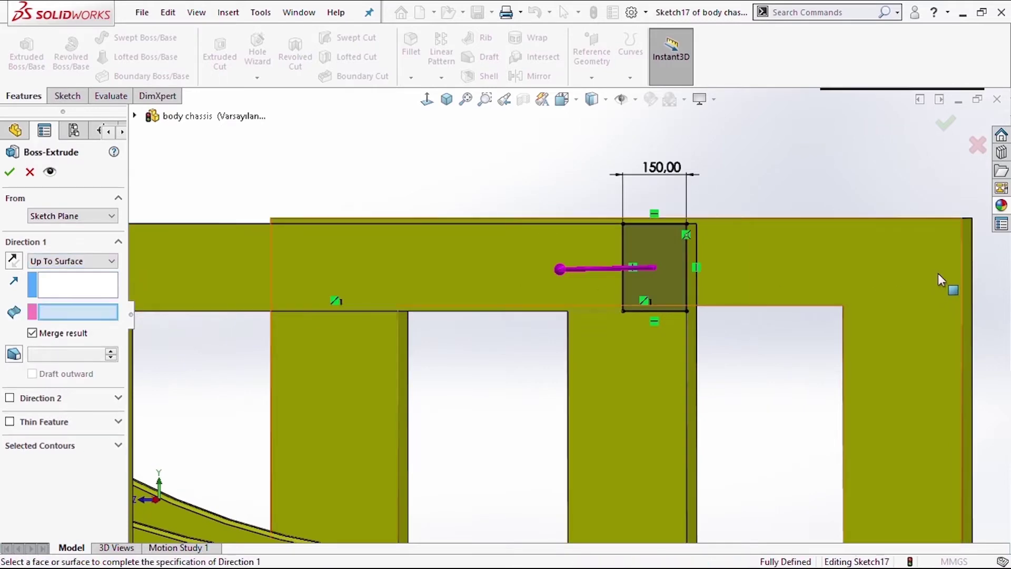
key("Return")
mouse_move(857, 271)
middle_mouse_down()
mouse_move(824, 343)
mouse_move(703, 379)
mouse_move(714, 220)
middle_mouse_up()
key("Escape")
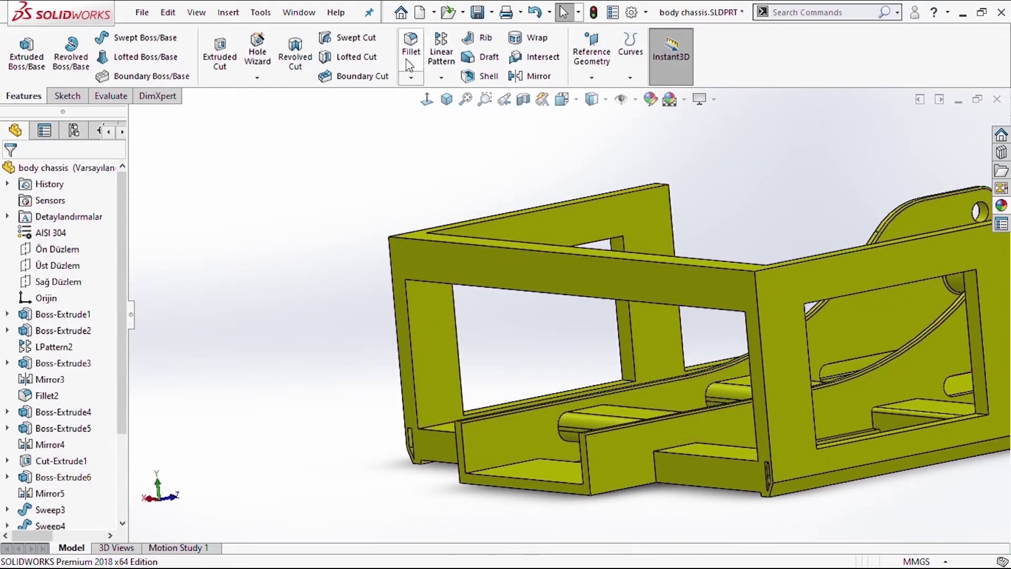
Try a Shell on the frame's top face, then cancel it
left_click(478, 77)
left_click(646, 219)
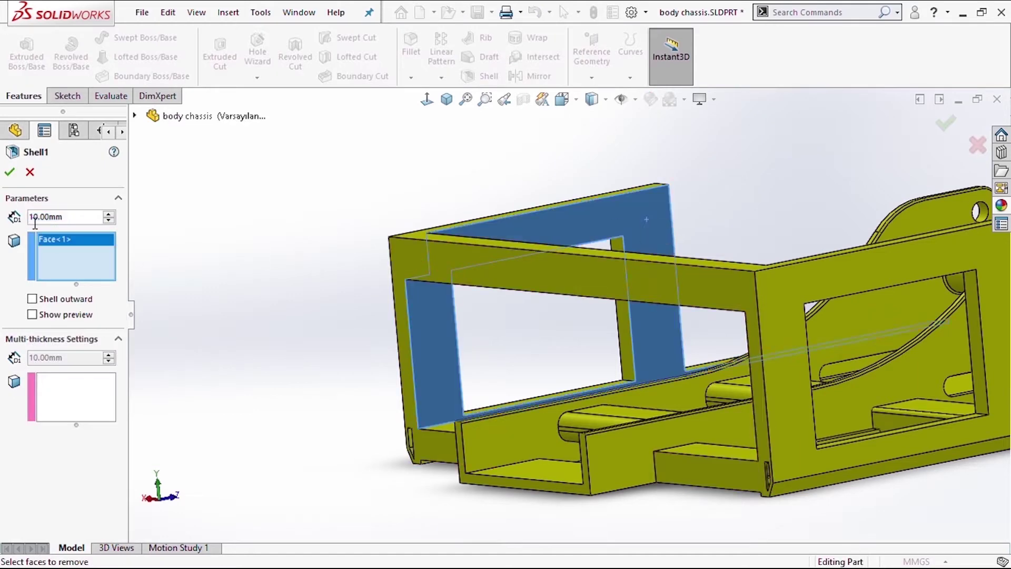
key("Escape")
scroll(699, 207, "up", 2)
mouse_move(699, 208)
middle_mouse_down()
mouse_move(611, 282)
mouse_move(760, 275)
mouse_move(669, 324)
mouse_move(466, 131)
middle_mouse_up()
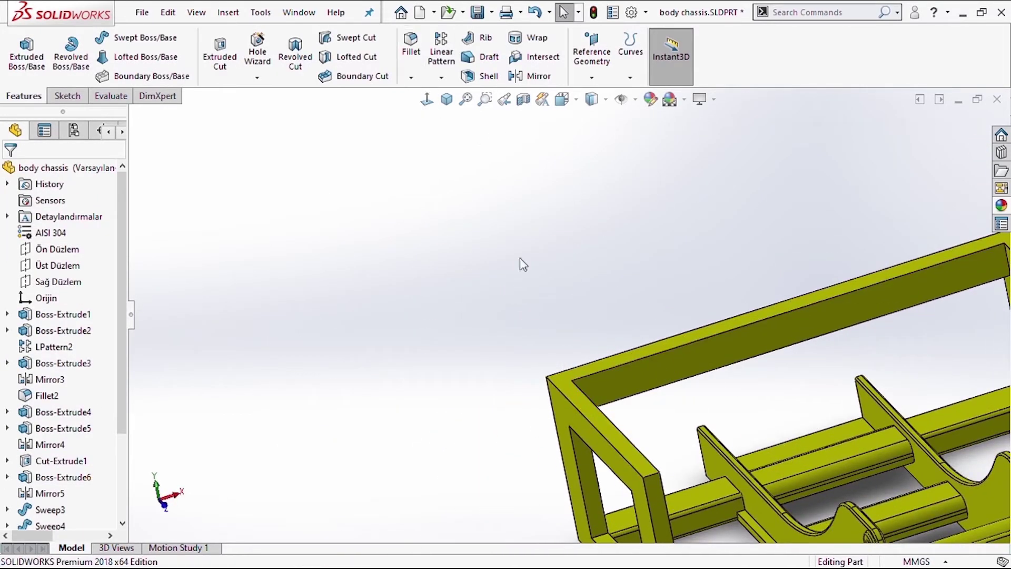
Chamfer the beam's two outer top edges by 70 mm
left_click(586, 418)
middle_click_drag(585, 418, 316, 478)
scroll(853, 304, "down", 3)
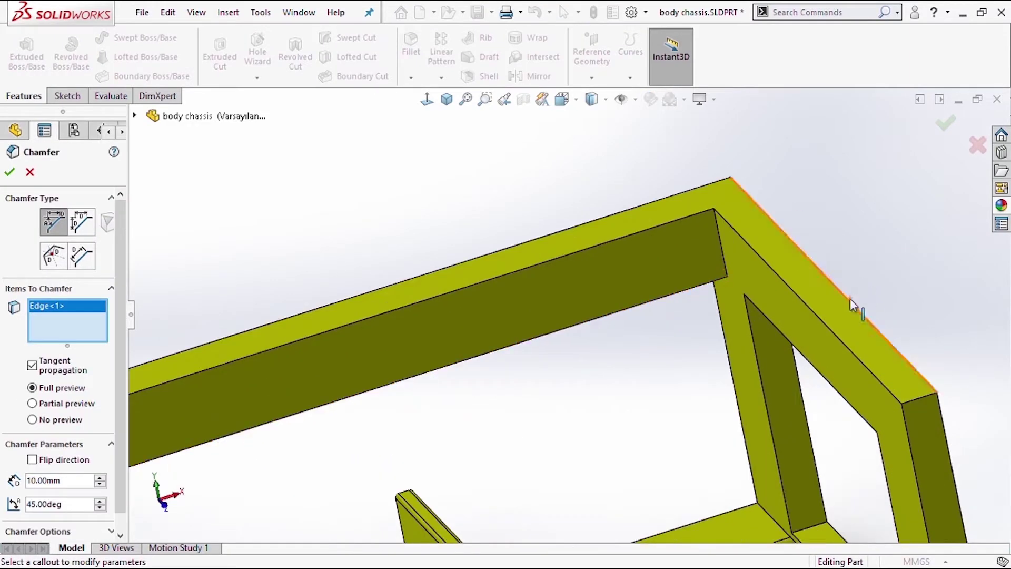
left_click(853, 304)
type("0")
key("Return")
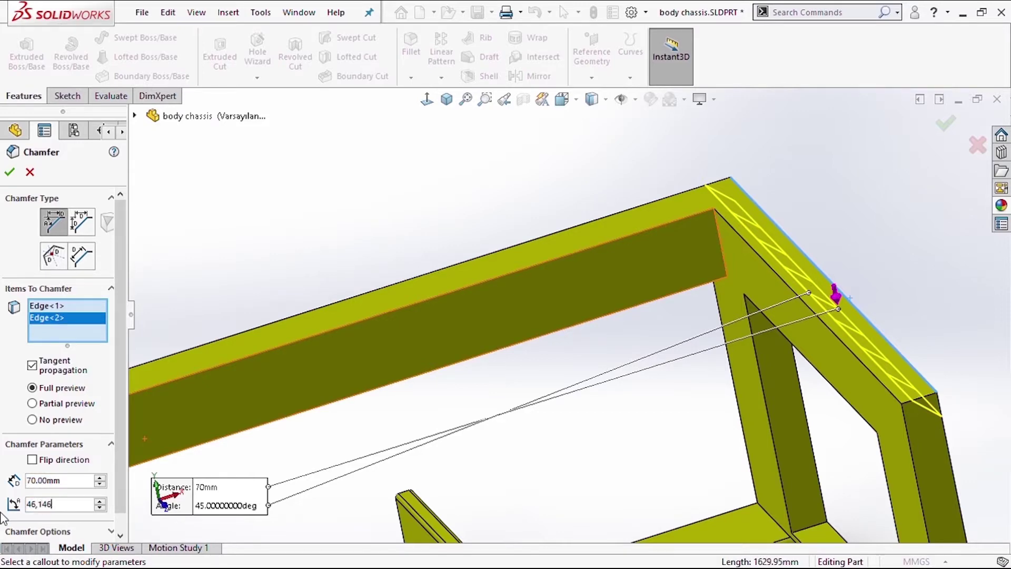
key("Return")
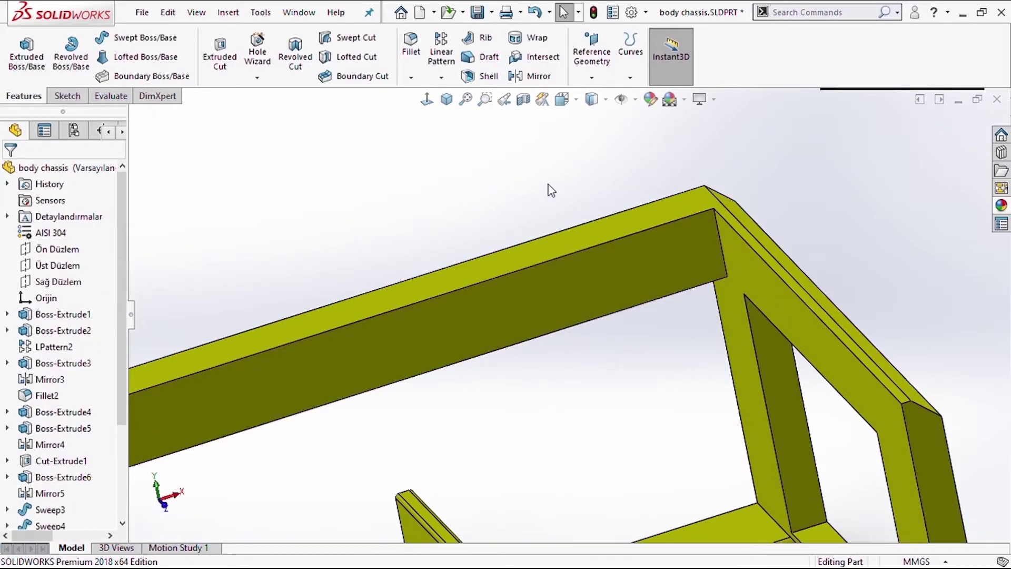
scroll(548, 188, "up", 5)
Start a new sketch on the chassis top face
mouse_move(447, 407)
middle_mouse_down()
mouse_move(386, 327)
mouse_move(379, 358)
middle_mouse_up()
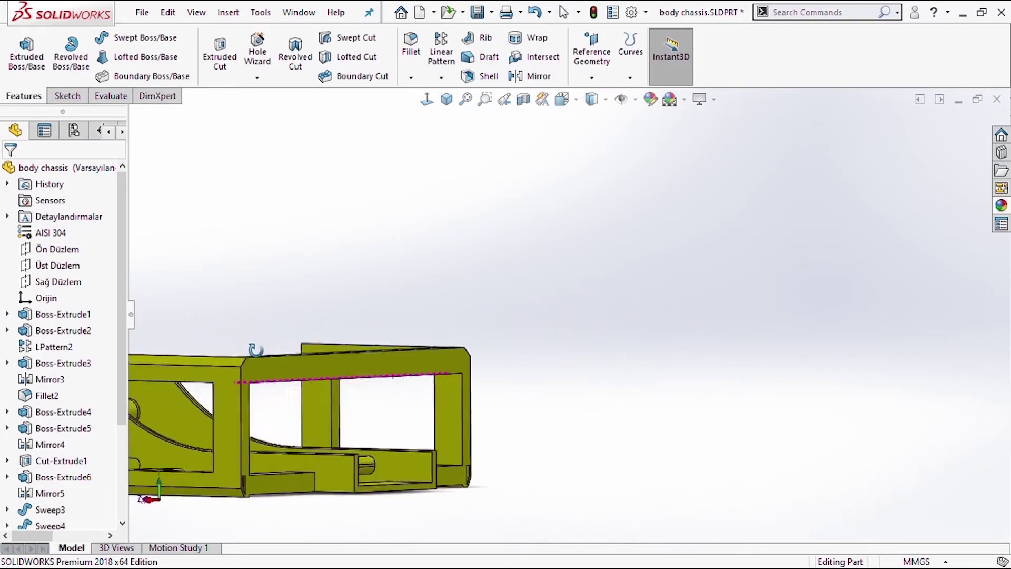
mouse_move(440, 296)
middle_mouse_down()
mouse_move(461, 273)
mouse_move(602, 287)
mouse_move(569, 247)
middle_mouse_up()
left_click(511, 157)
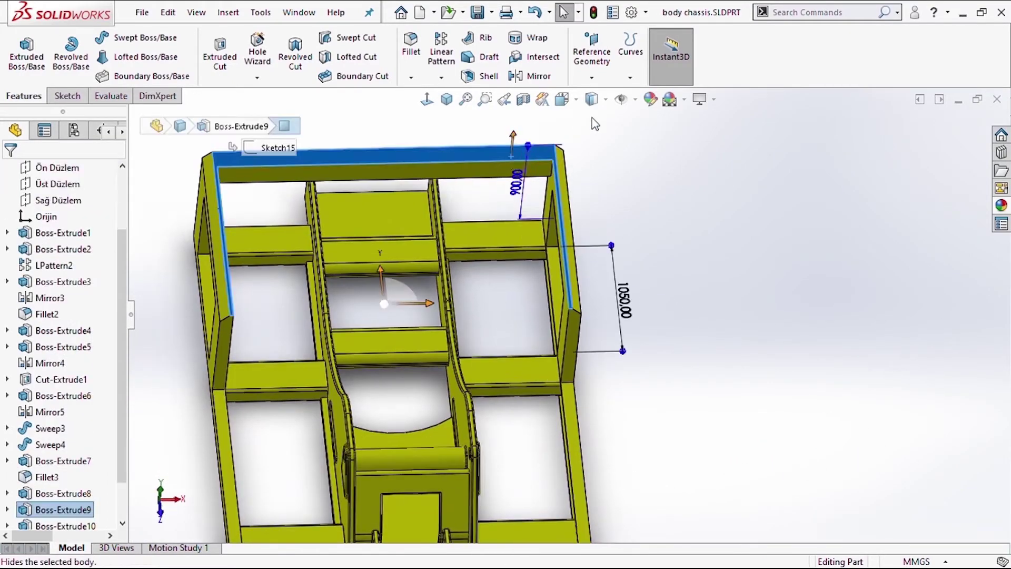
left_click(610, 188)
left_click(530, 152)
left_click(565, 137)
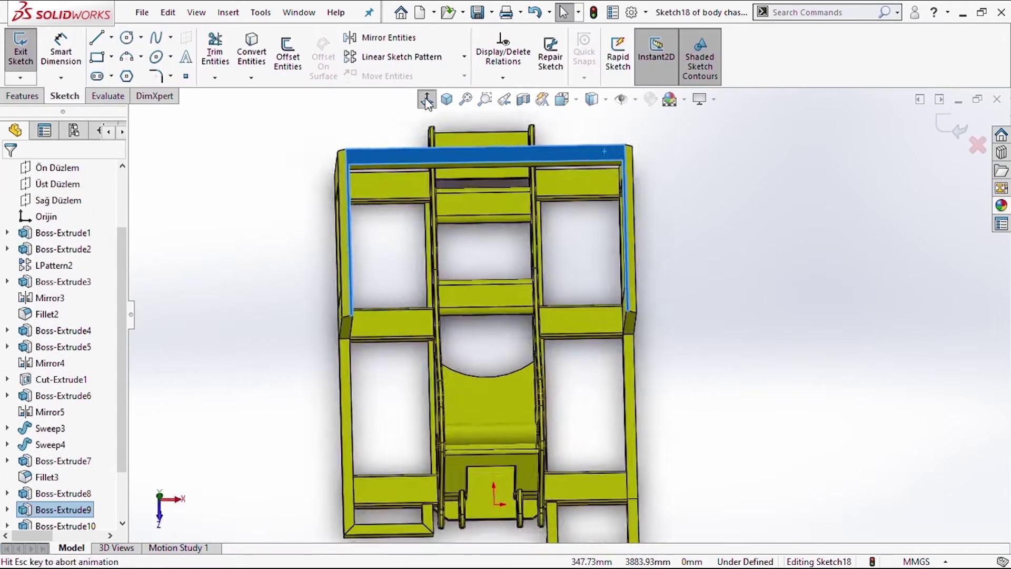
Draw an outer rectangle on the frame corners and a second rectangle inside it
key("r")
scroll(621, 174, "down", 5)
left_click(707, 226)
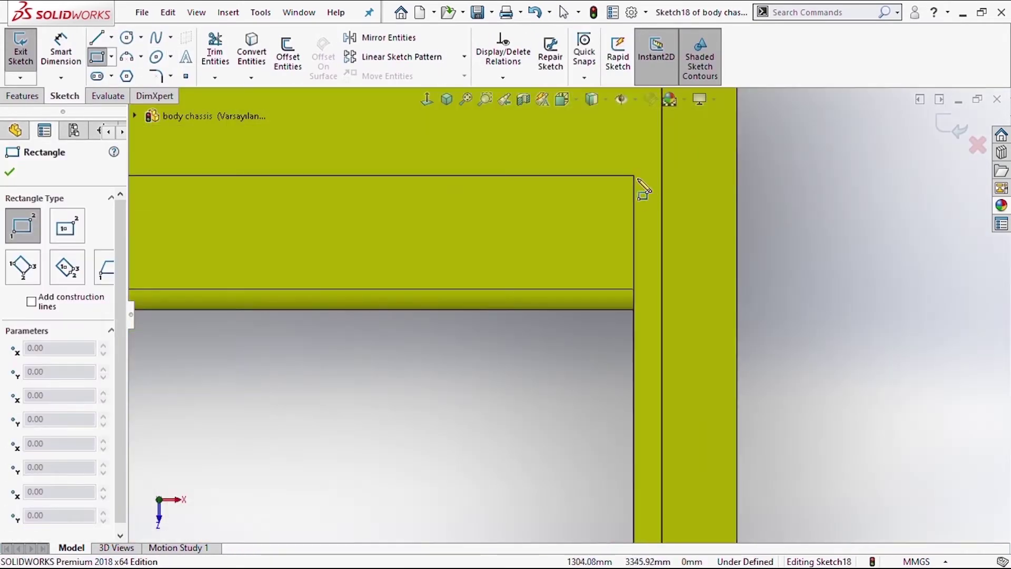
scroll(515, 293, "up", 5)
scroll(335, 472, "down", 5)
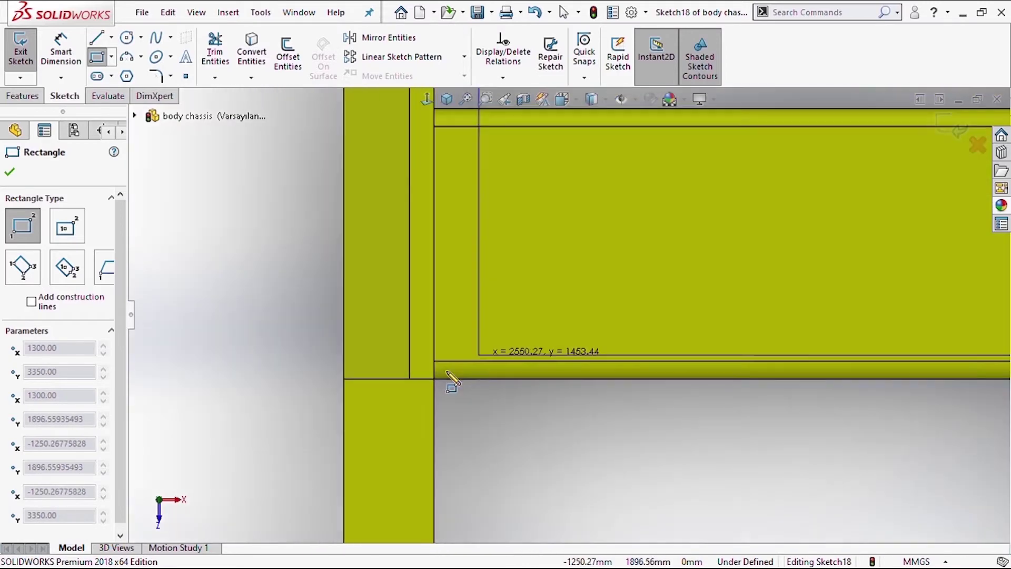
left_click(490, 352)
scroll(509, 398, "up", 5)
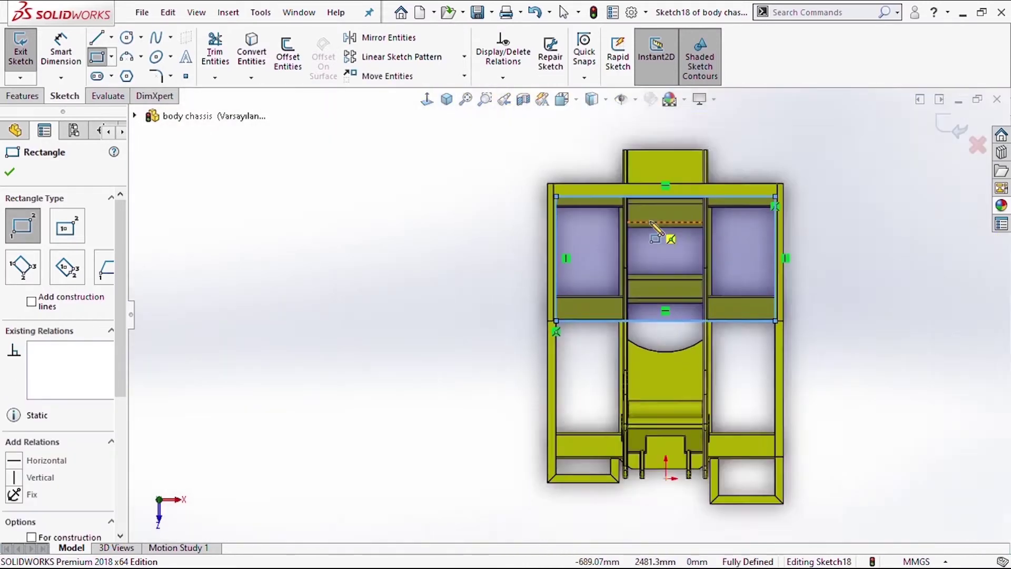
scroll(662, 225, "down", 2)
left_click(511, 220)
left_click(813, 384)
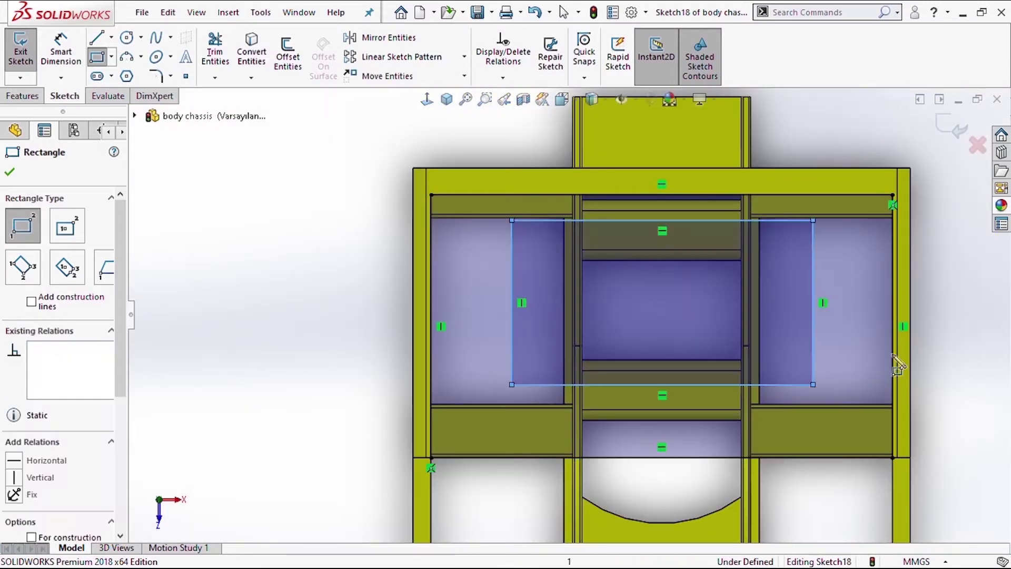
key("Escape")
Centre the inner rectangle horizontally by aligning its top midpoint with the outer top line
left_click(706, 221)
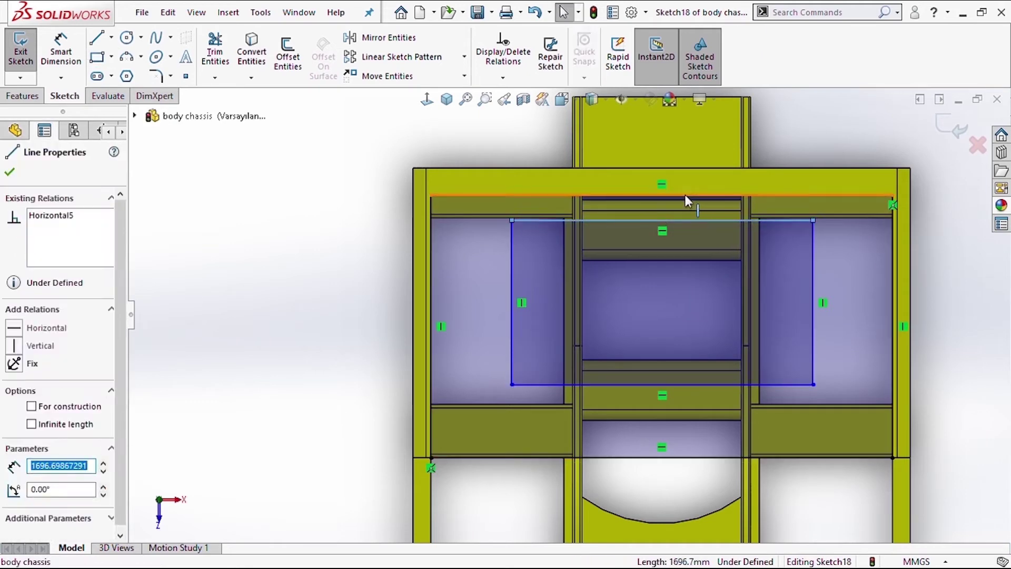
left_click(784, 126)
left_click(662, 219)
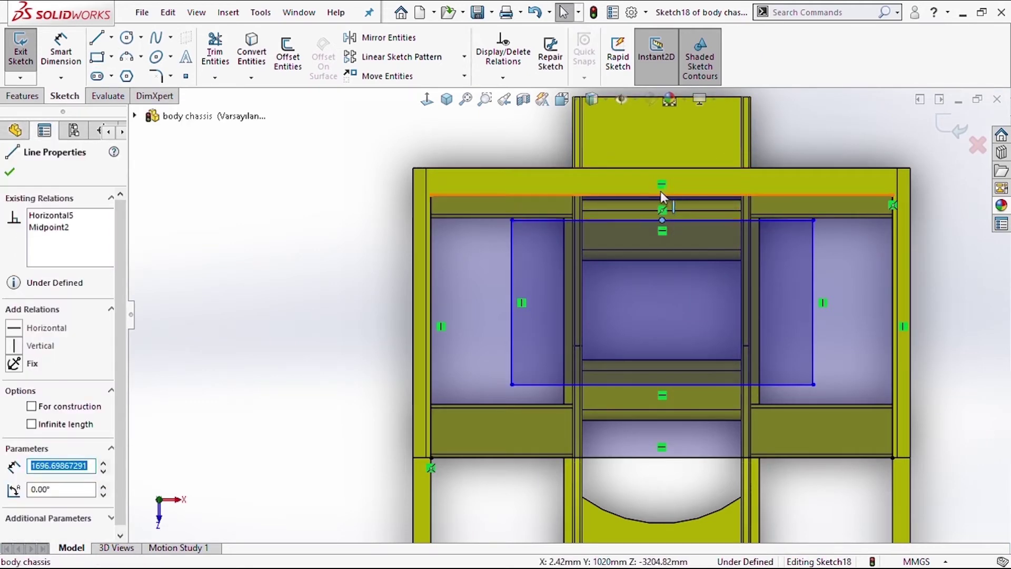
left_click(660, 194, "ctrl")
left_click(37, 427)
left_click(269, 258)
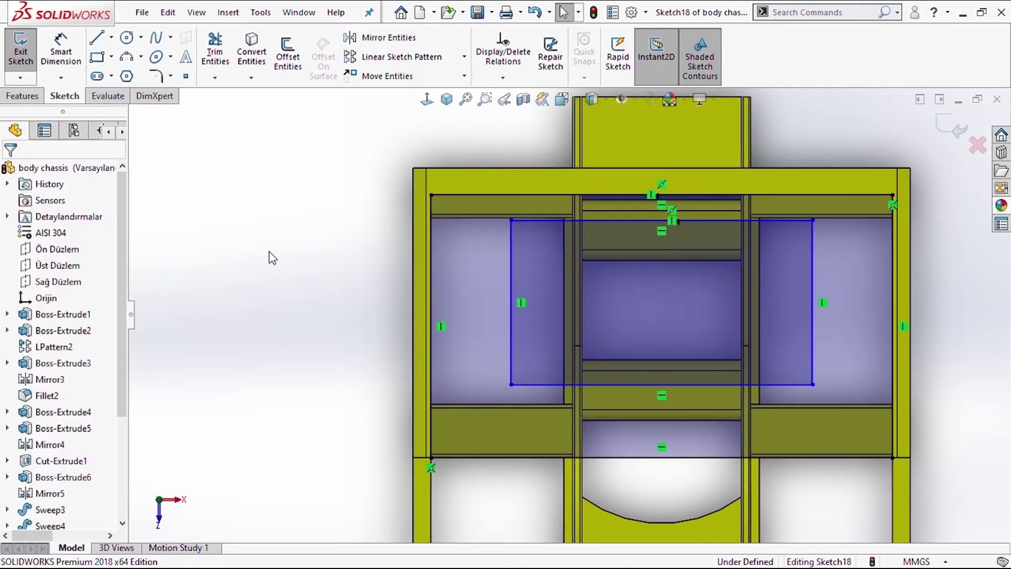
right_click_drag(269, 258, 289, 192)
Dimension the inner rectangle 100 mm below the top line and 900 mm tall
left_click(535, 221)
left_click(448, 195)
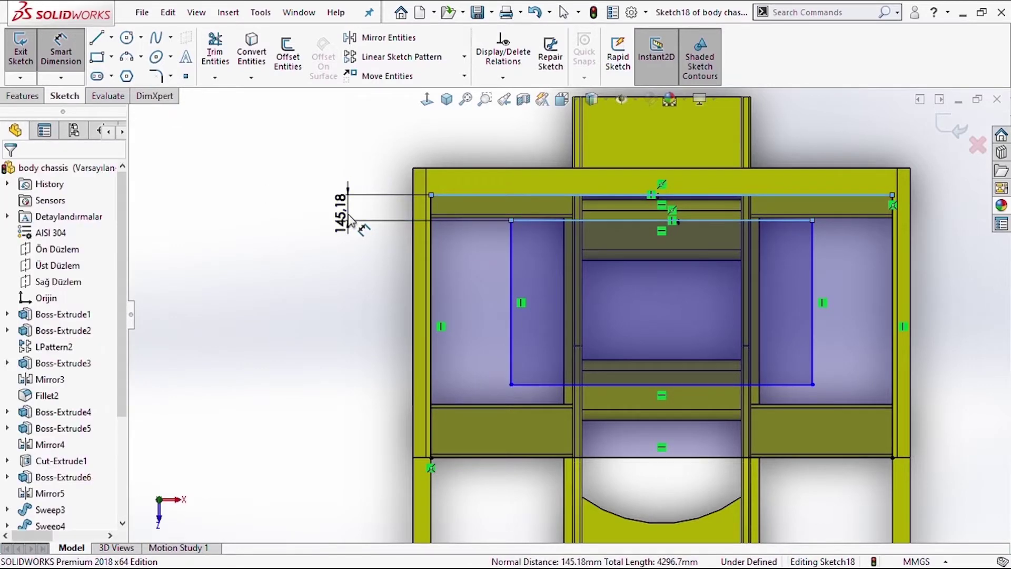
left_click(349, 218)
type("100")
key("Return")
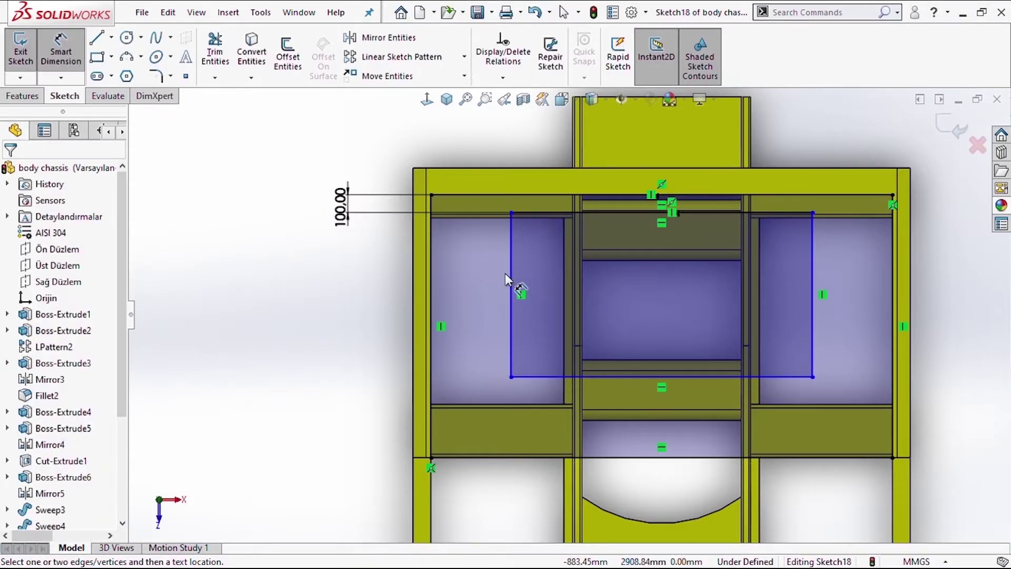
left_click(510, 279)
left_click(384, 283)
type("900")
key("Return")
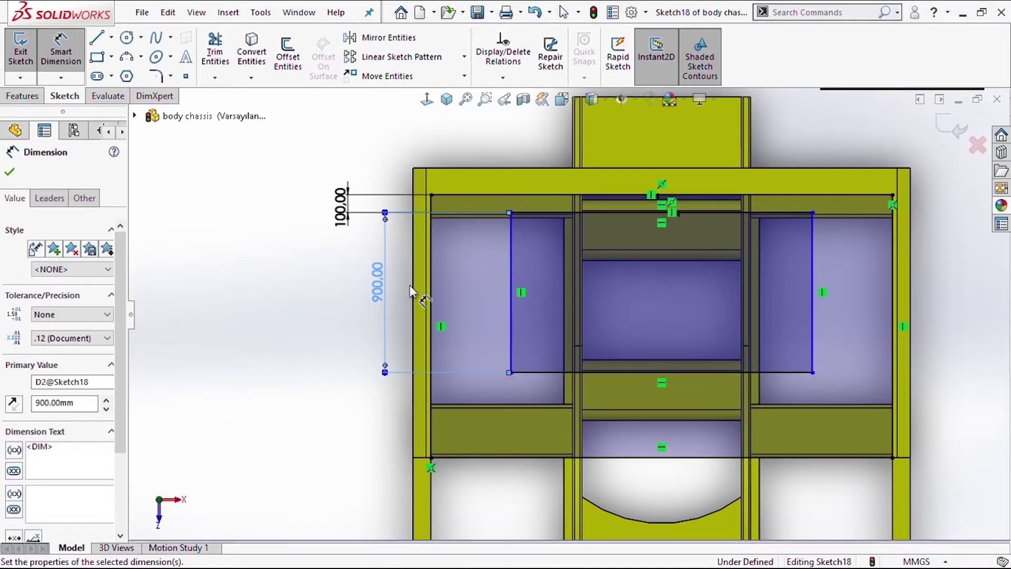
Dimension the rectangle's width to 1800 mm to fully define it
left_click(633, 372)
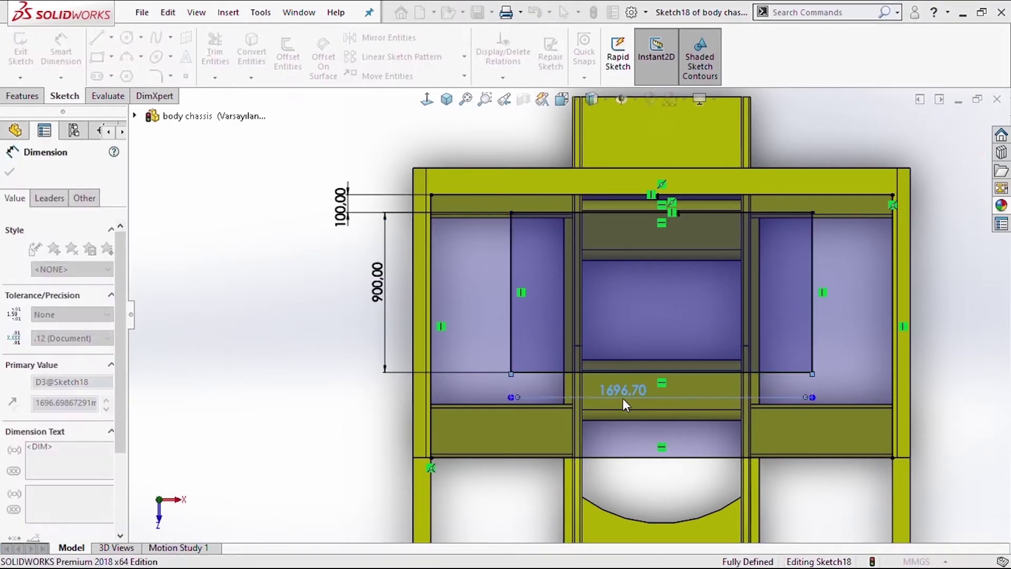
left_click(622, 398)
type("1800")
key("Return")
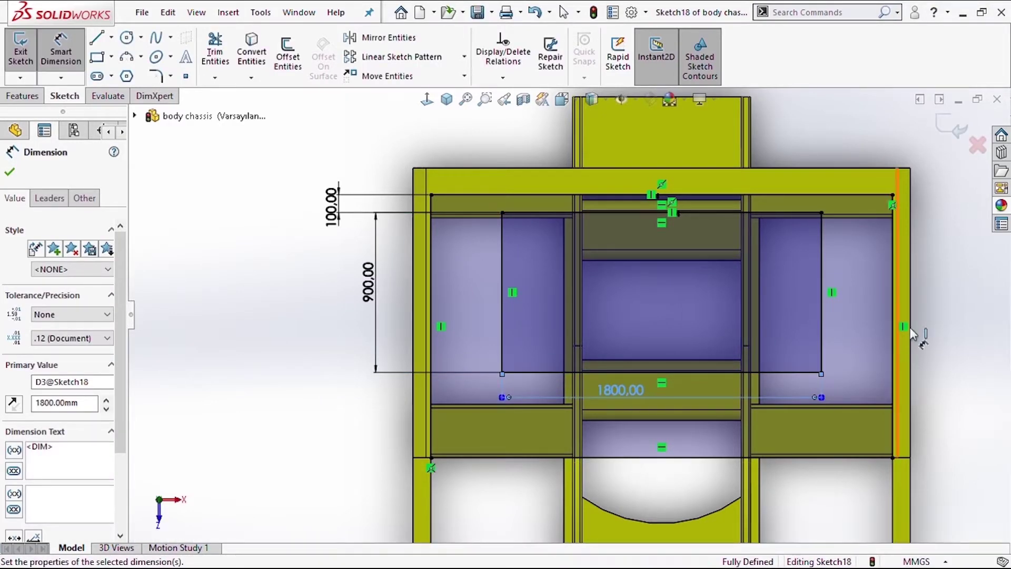
key("Escape")
left_click(24, 96)
Extrude the rectangle 100 mm with the direction reversed to grow downward
left_click(26, 51)
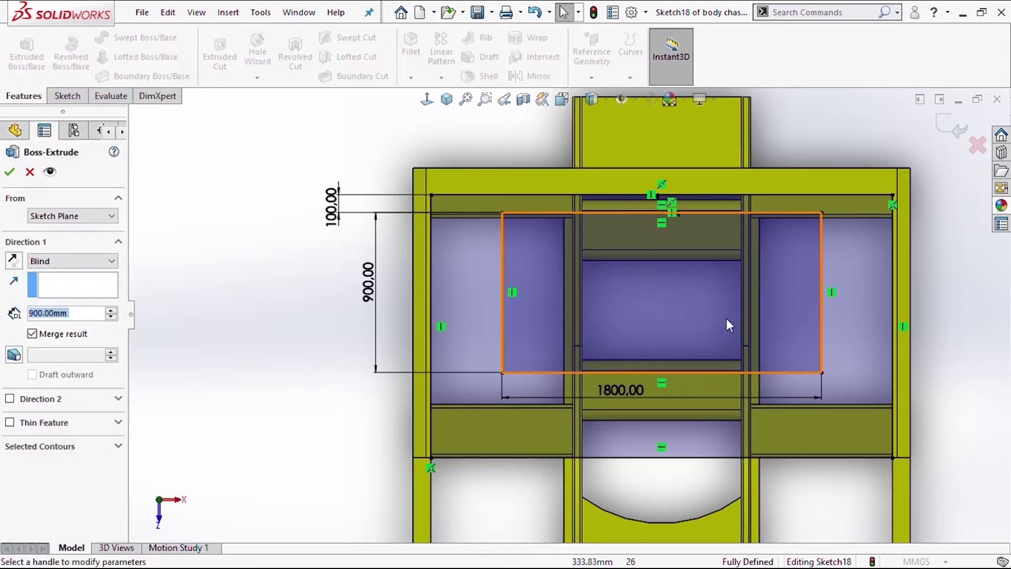
middle_click_drag(750, 257, 737, 242)
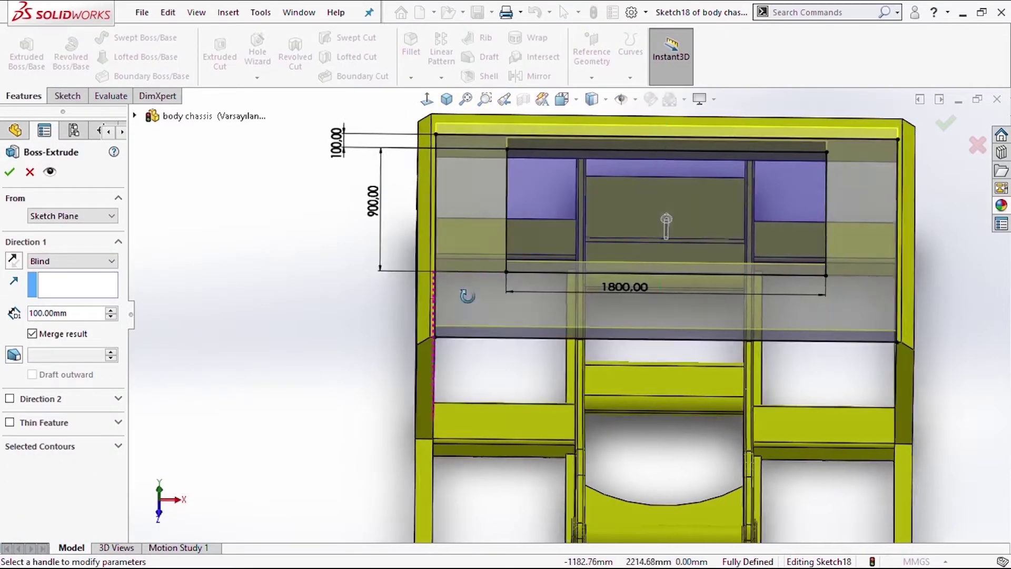
middle_click_drag(462, 289, 327, 221)
left_click(14, 260)
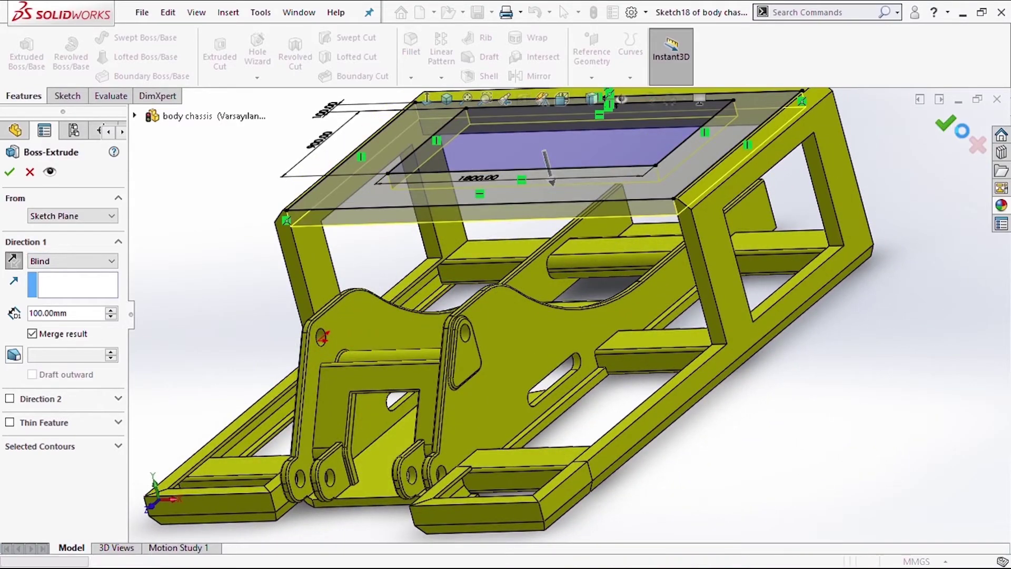
key("Return")
Orbit to an isometric view and inspect the chassis and the Sweep4 frame member
middle_click_drag(526, 316, 621, 337)
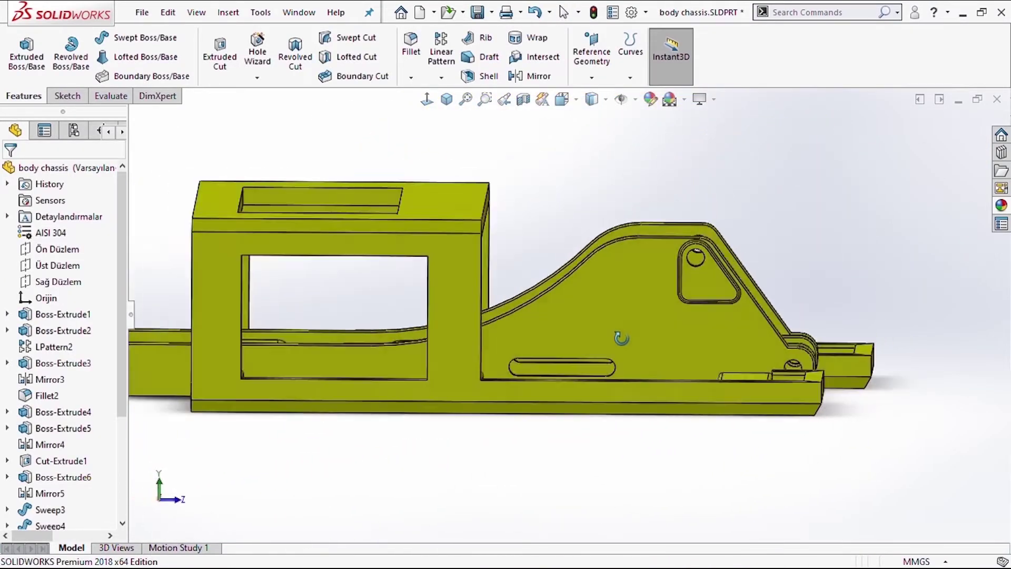
middle_click_drag(621, 337, 554, 269)
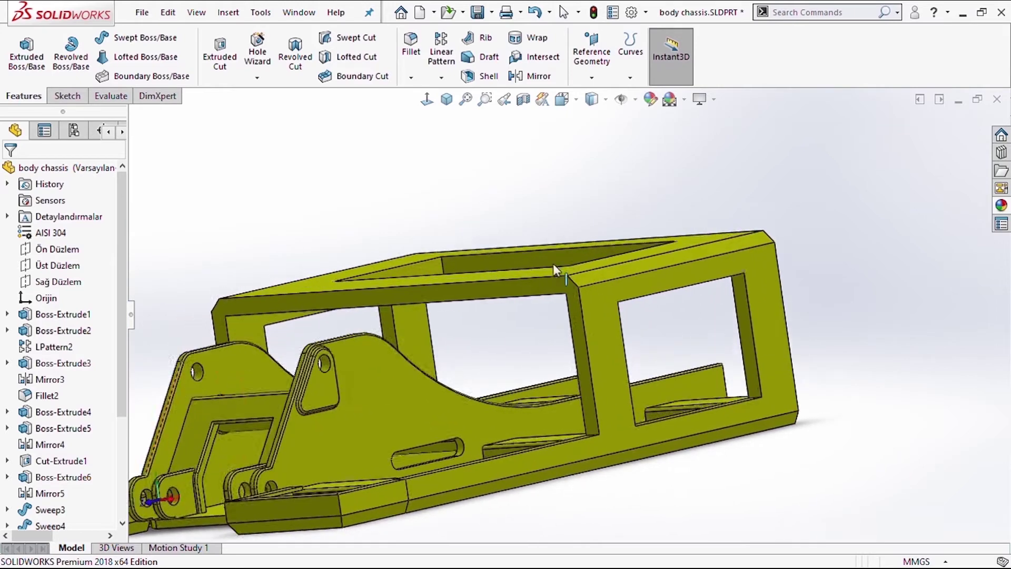
key("ctrl+7")
key("ctrl+s")
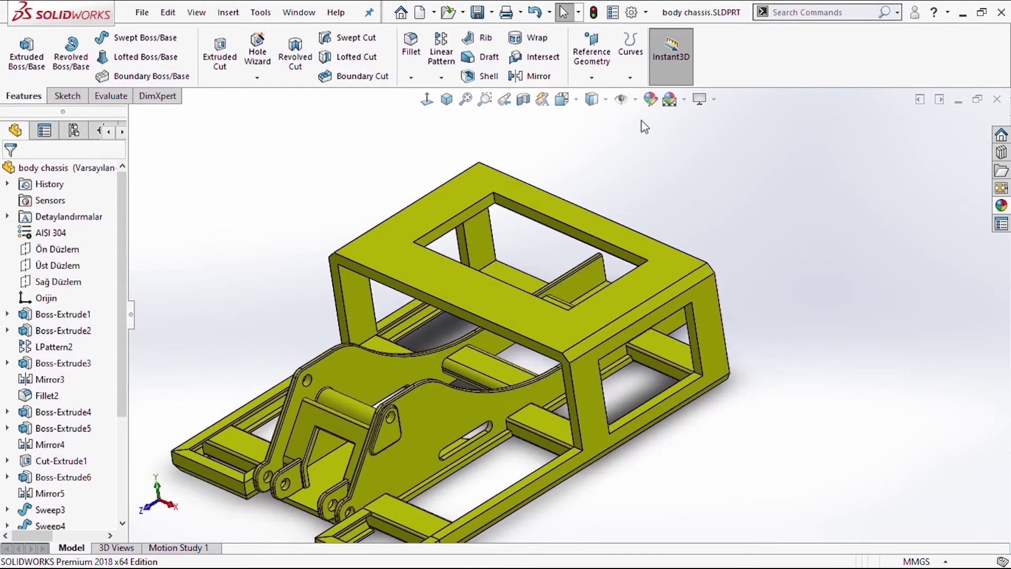
left_click(427, 103)
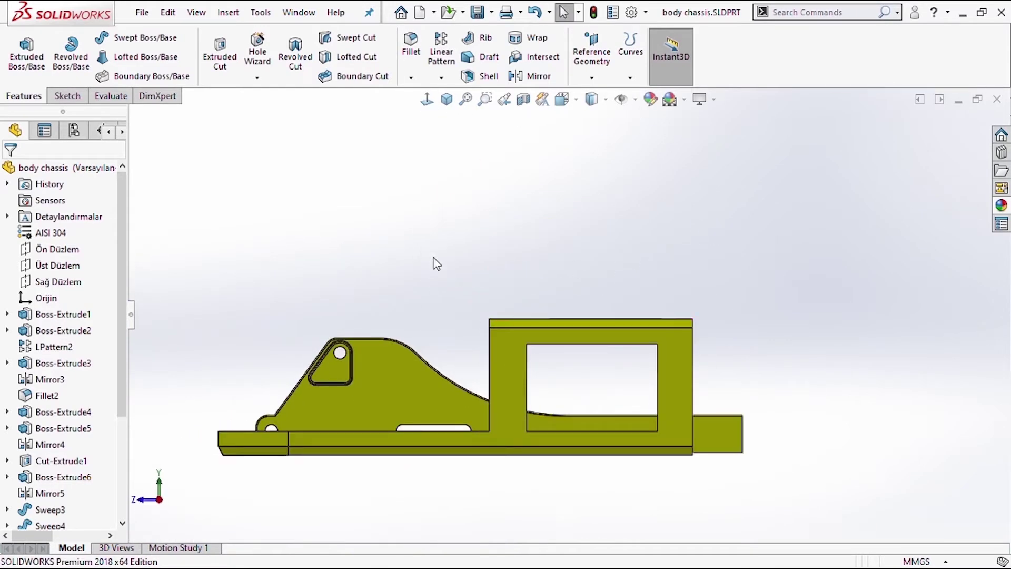
left_click(497, 358)
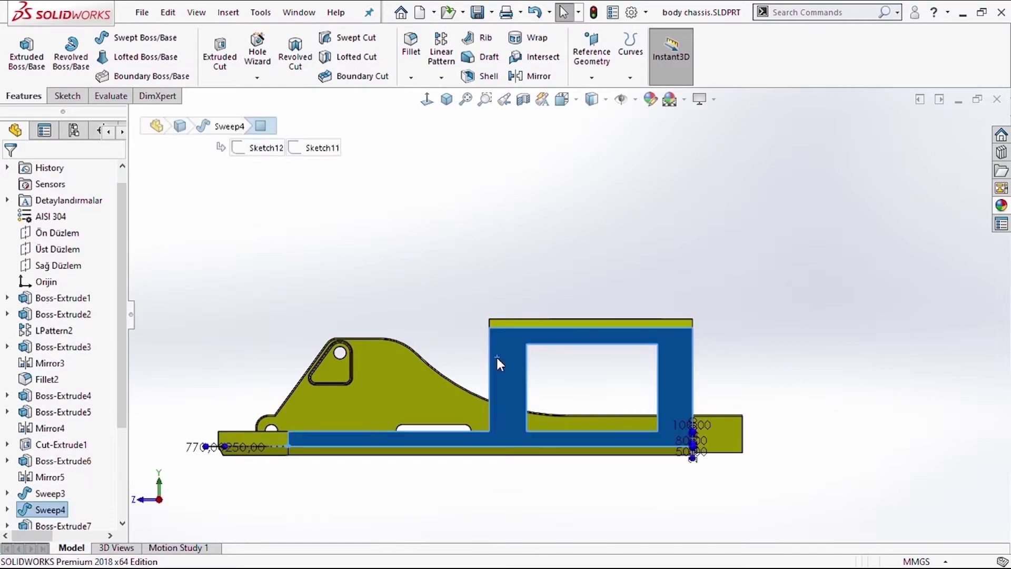
left_click(446, 265)
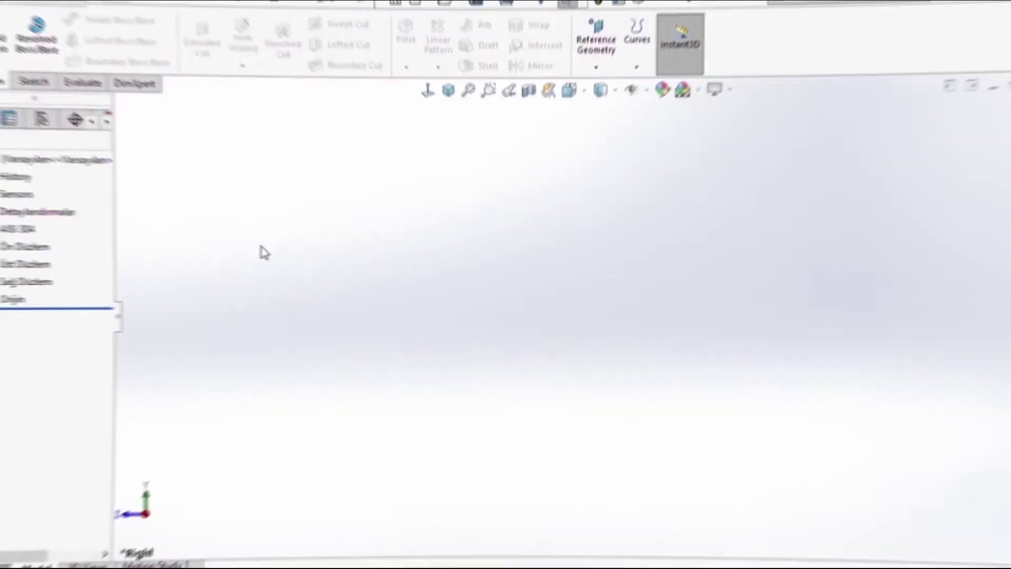
Sketch a rectangle from the origin on the grill part's Right Plane
left_click(64, 276)
left_click(77, 257)
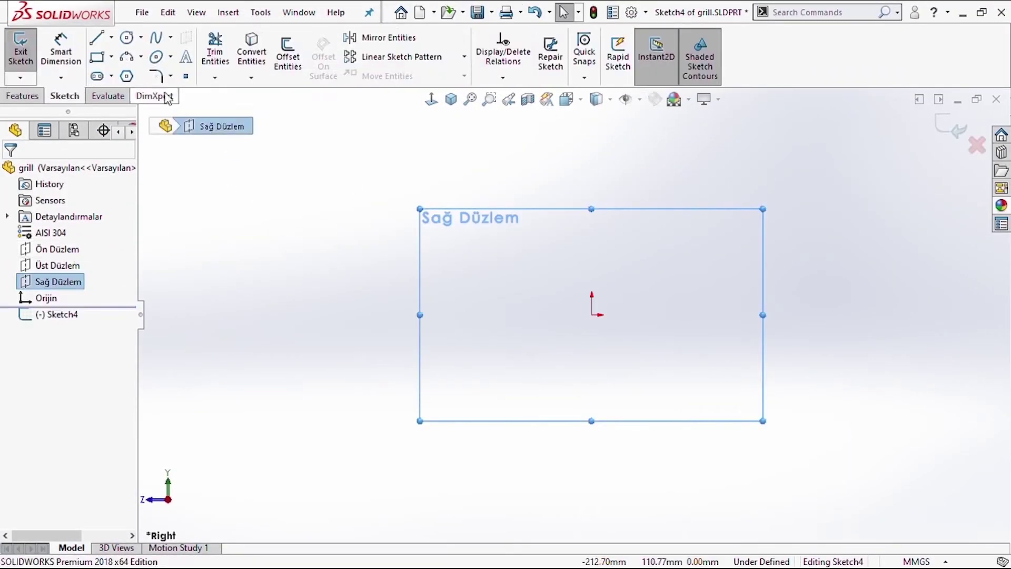
left_click(591, 314)
left_click(806, 168)
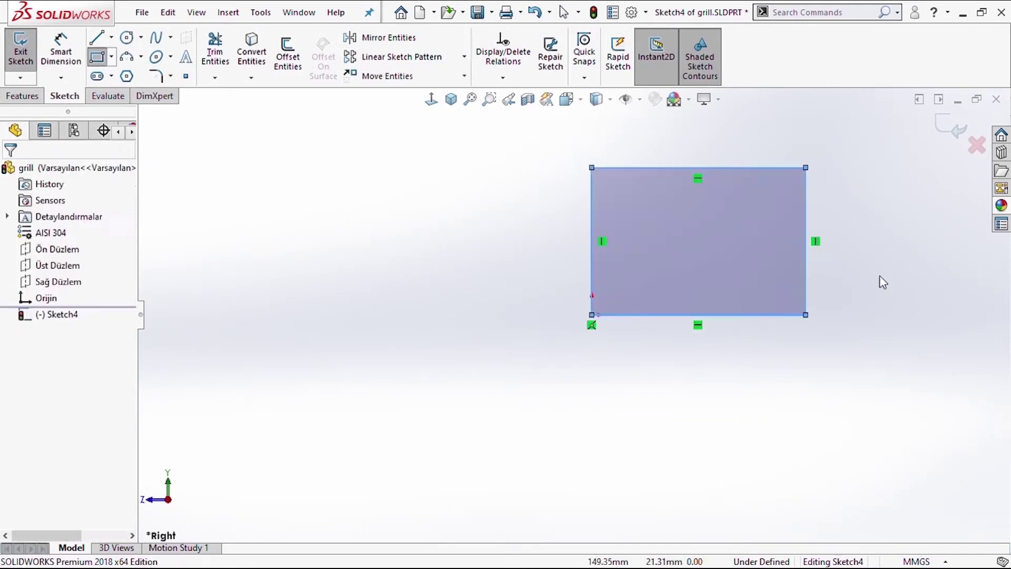
Dimension the rectangle 700 mm tall by 1050 mm wide
key("d")
left_click(590, 256)
left_click(531, 247)
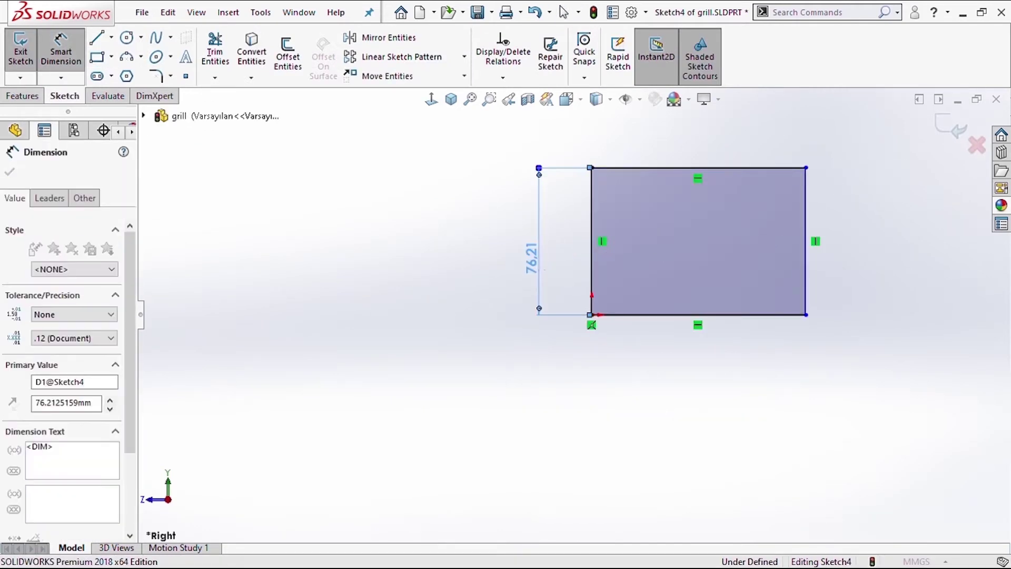
type("700")
key("Return")
left_click(667, 321)
left_click(670, 346)
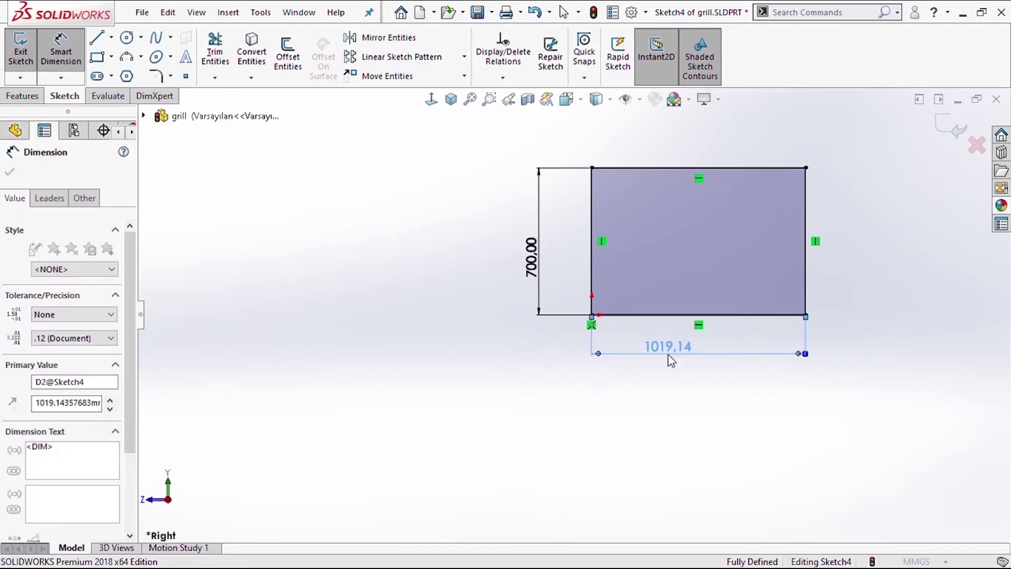
type("1050")
key("Return")
key("Escape")
key("Escape")
Extrude the plate 20 mm and start a sketch on its front face
left_click(24, 96)
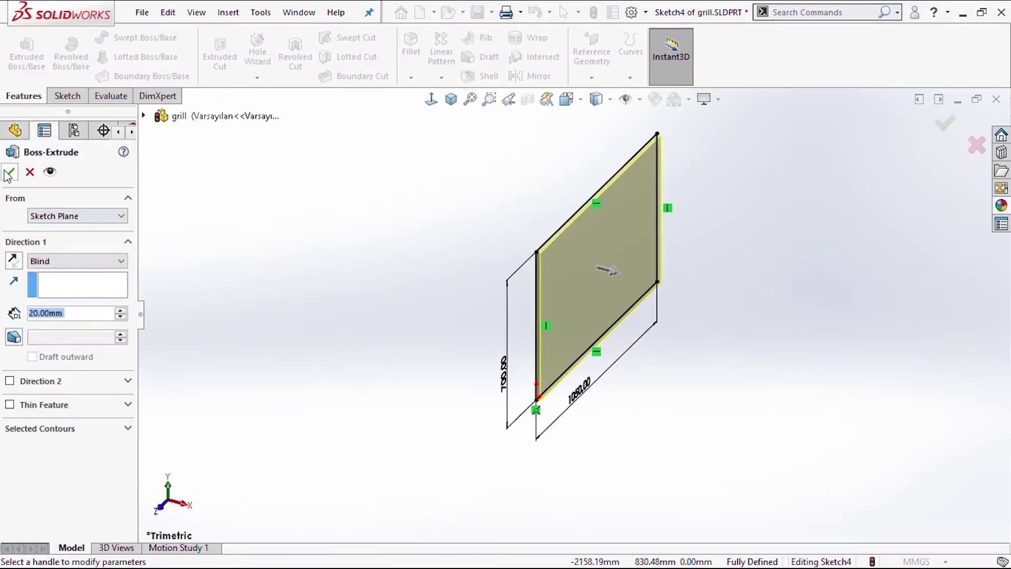
left_click(9, 173)
left_click(627, 248)
left_click(691, 200)
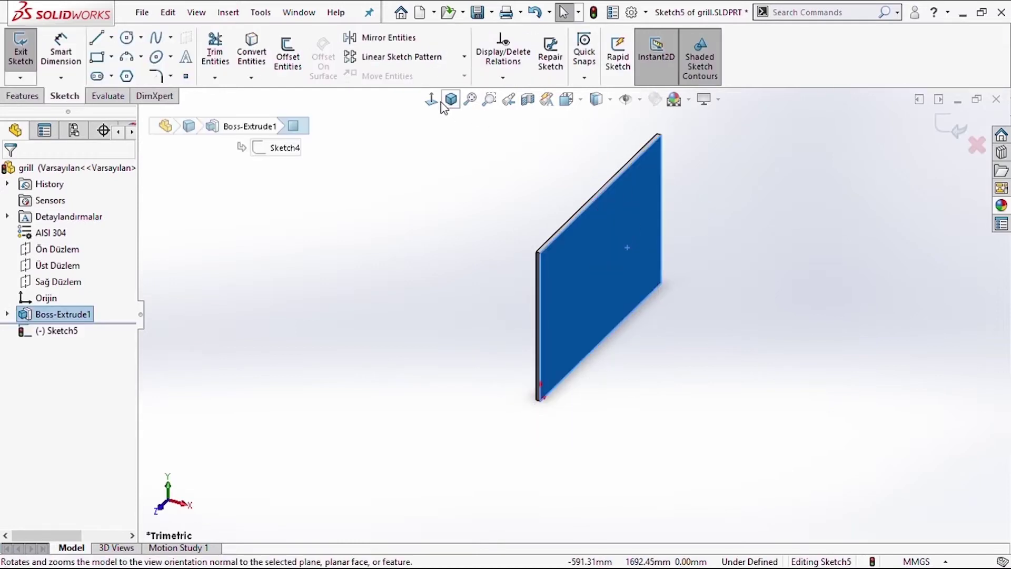
left_click(442, 104)
Offset the face outline 70 mm inward to form the inner rectangle
left_click(287, 56)
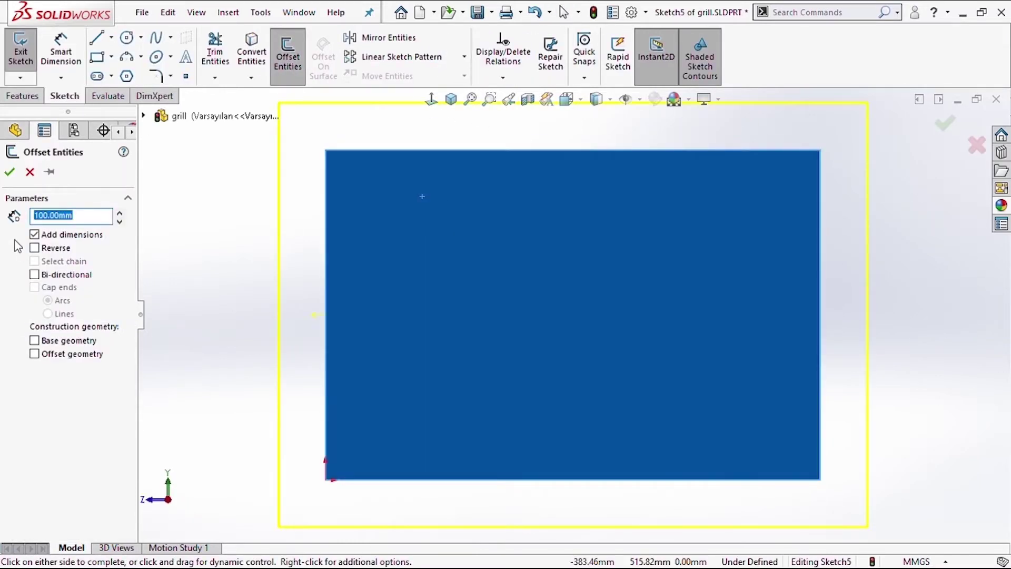
left_click(34, 247)
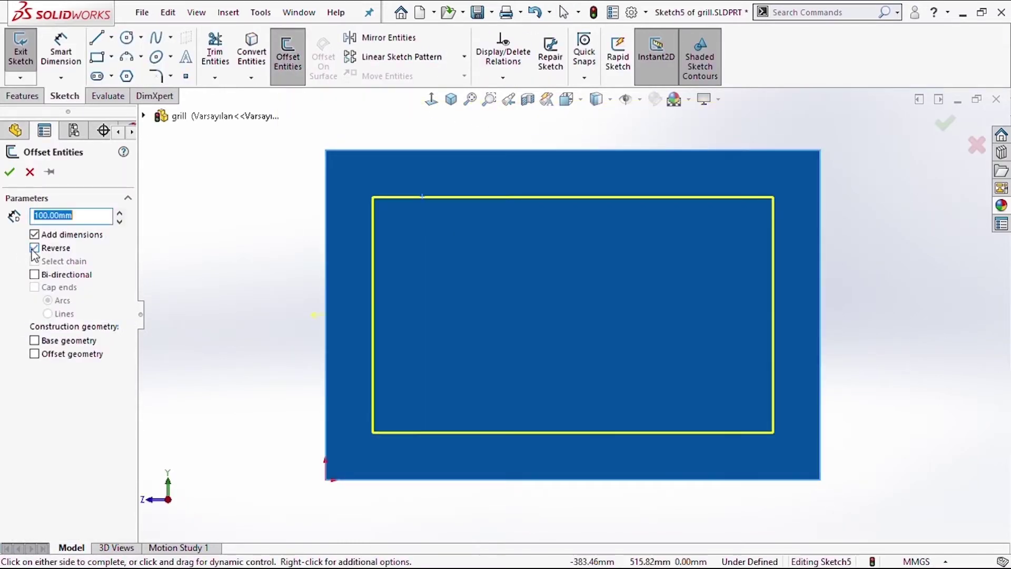
left_click(119, 222)
left_click(119, 221)
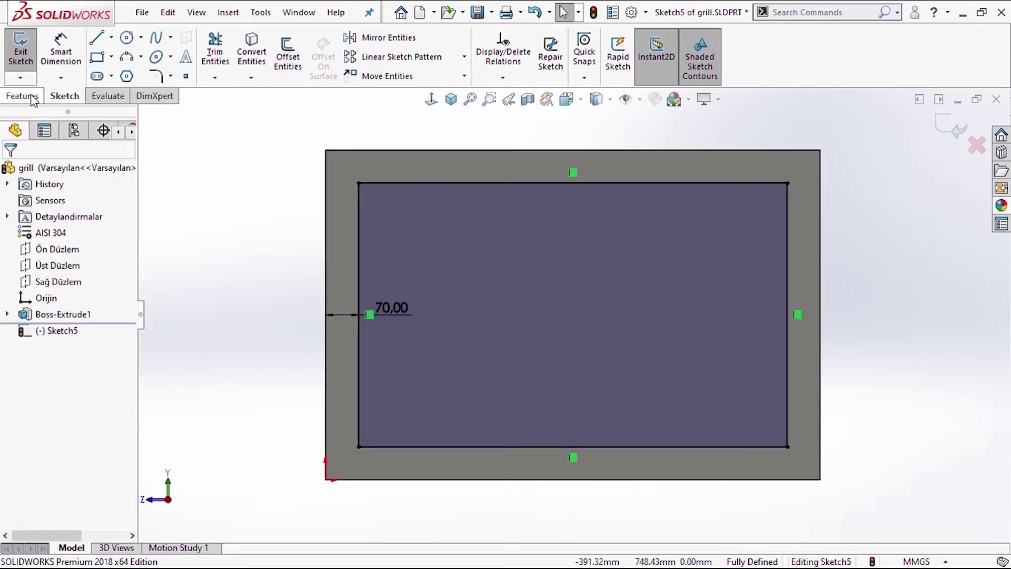
left_click(22, 95)
Cut the inner rectangle 10 mm deep into the plate
left_click(220, 56)
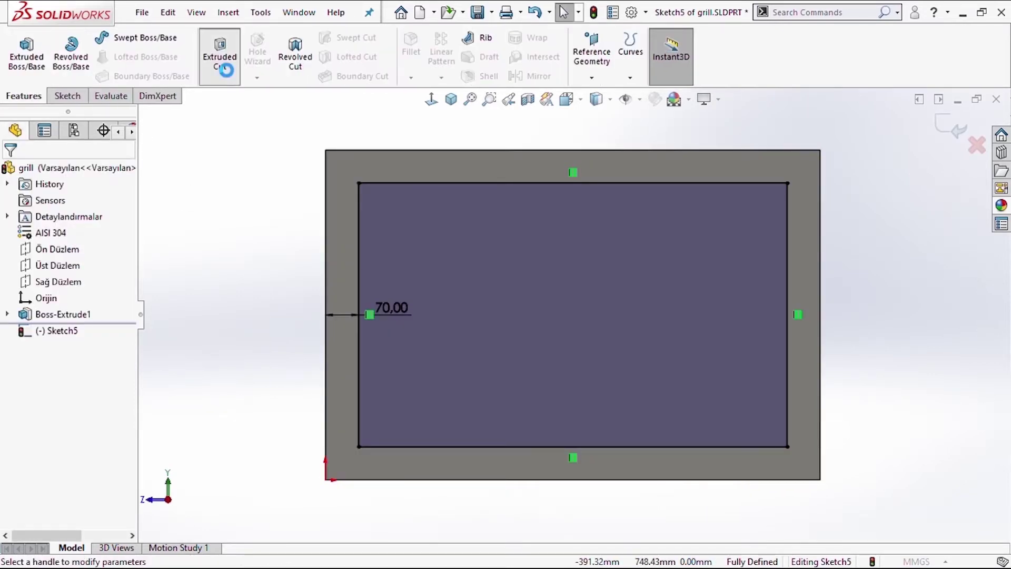
left_click(121, 317)
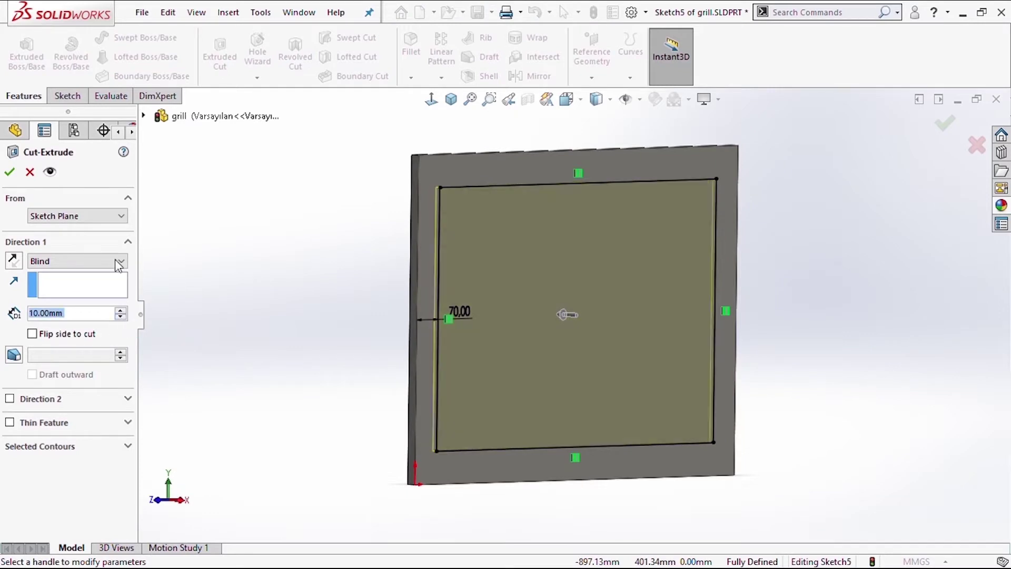
left_click(10, 173)
middle_click_drag(829, 240, 809, 247)
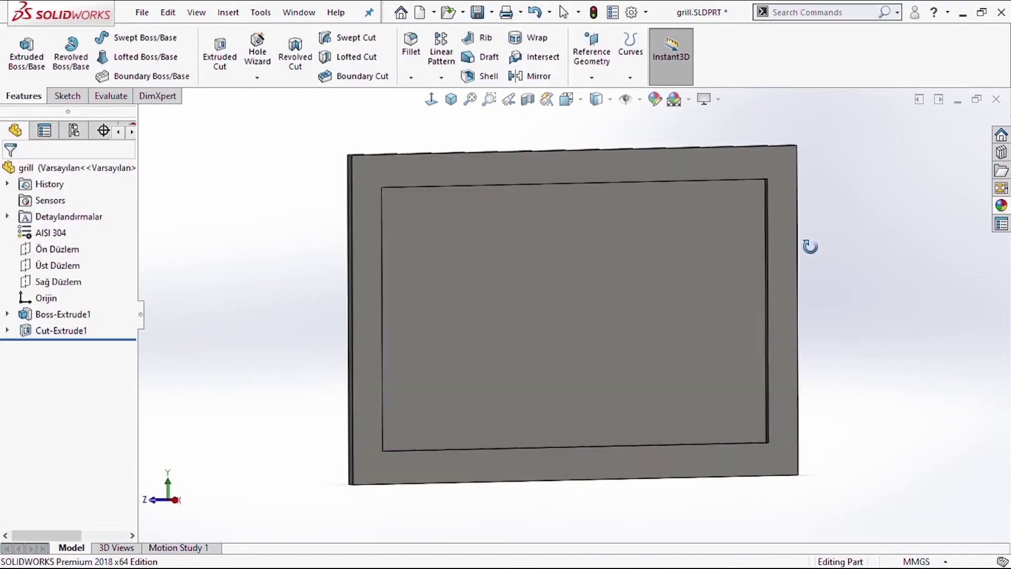
Fillet the four inner recess edges at 10 mm and select the recessed face
left_click(413, 54)
left_click(427, 185)
left_click(380, 210)
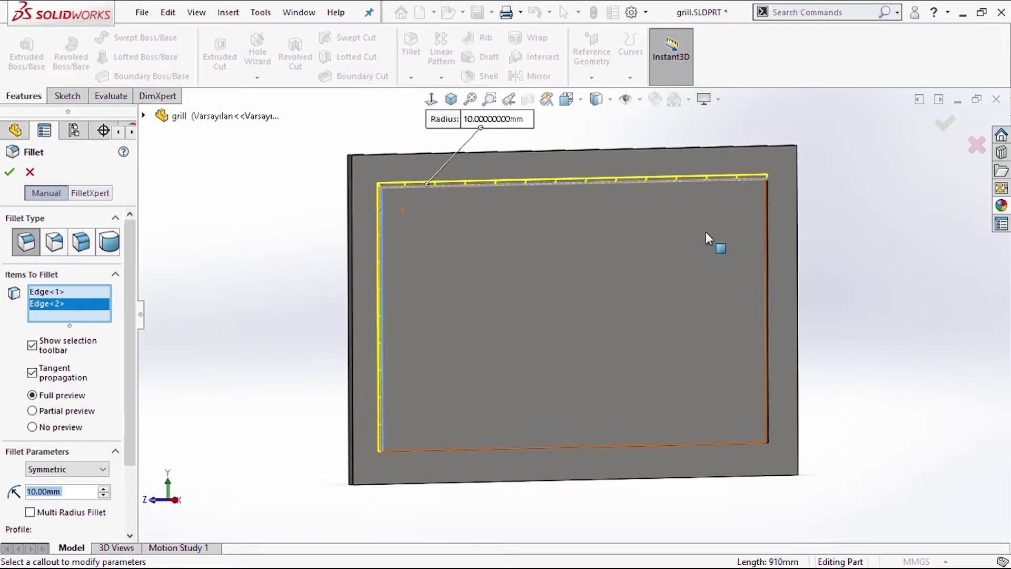
left_click(767, 242)
left_click(648, 449)
left_click(943, 130)
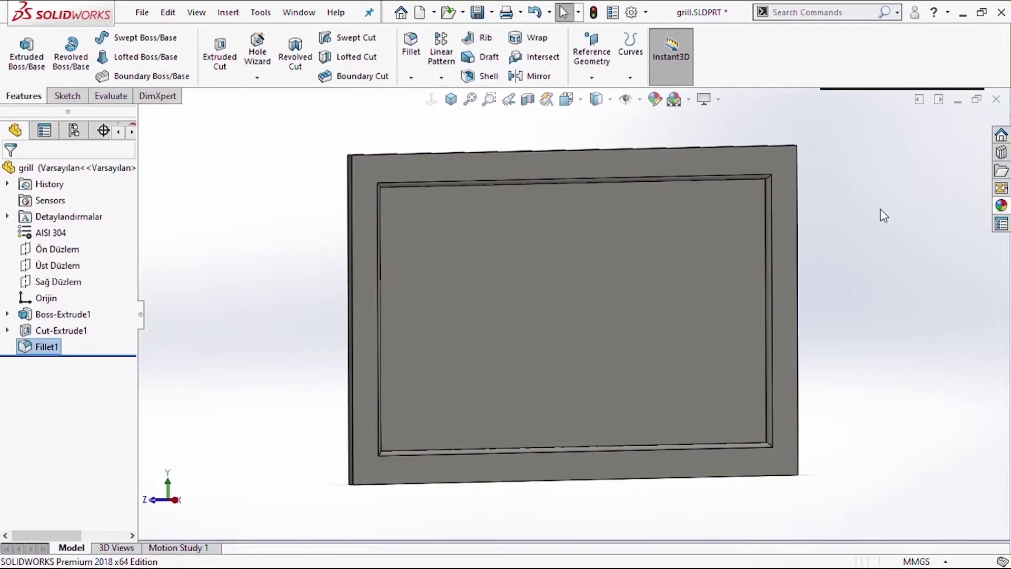
left_click(622, 252)
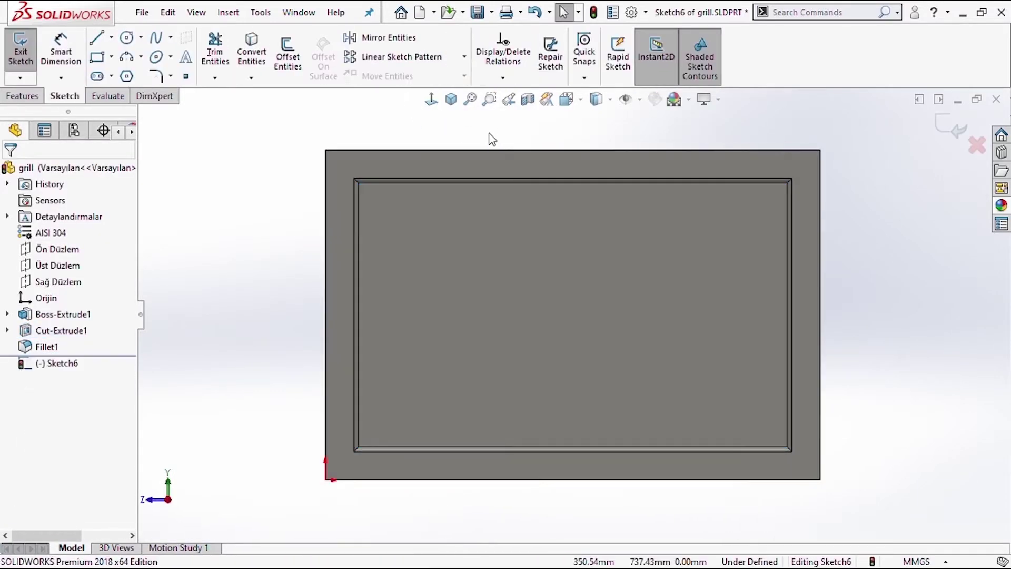
Draw a small circle near the top-left corner of the face
left_click(127, 38)
scroll(369, 222, "up", 4)
left_click(410, 185)
left_click(423, 202)
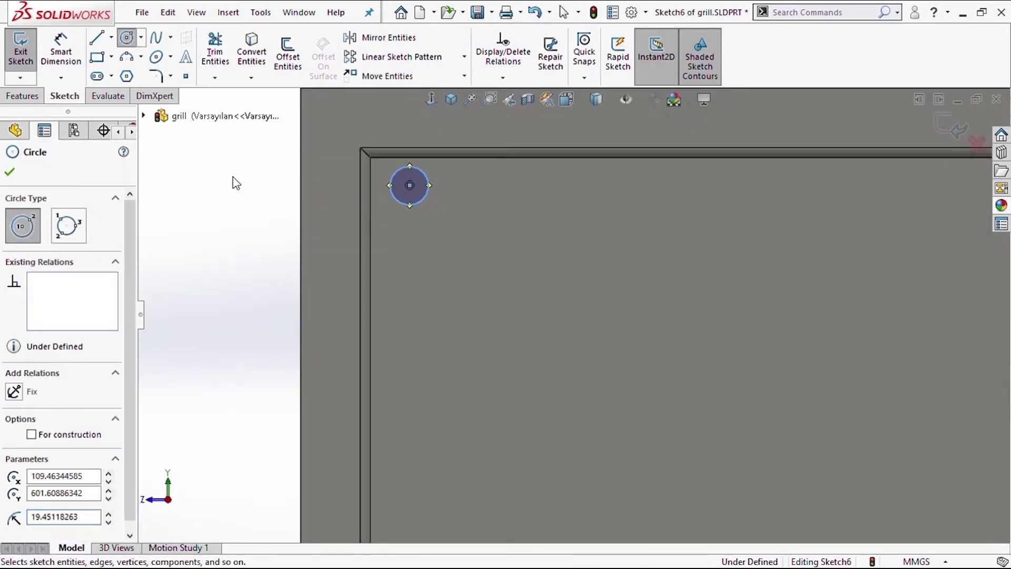
left_click(410, 186)
Position the circle centre 20 mm from the top edge and 25 mm from the left edge
key("d")
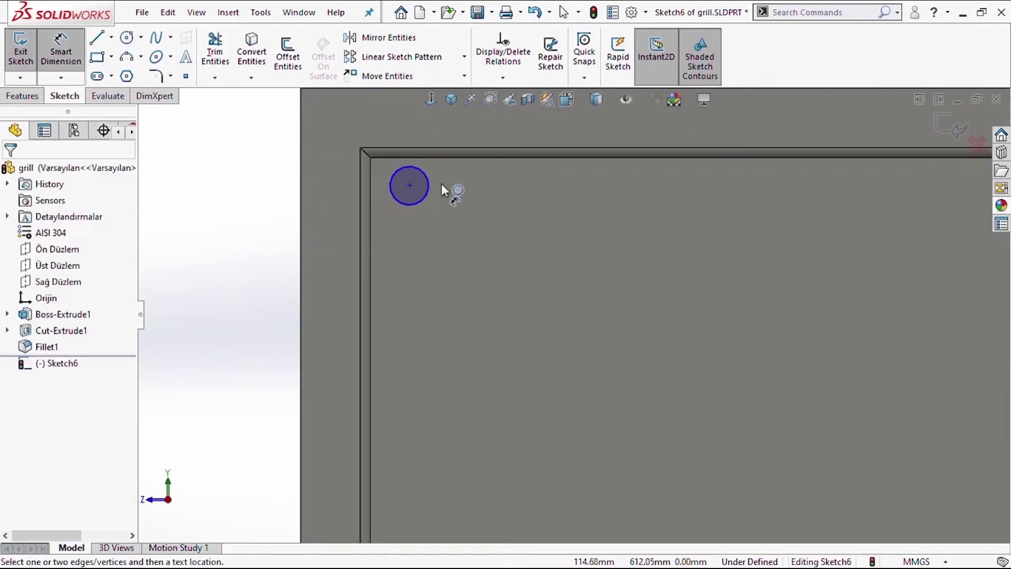
left_click(409, 186)
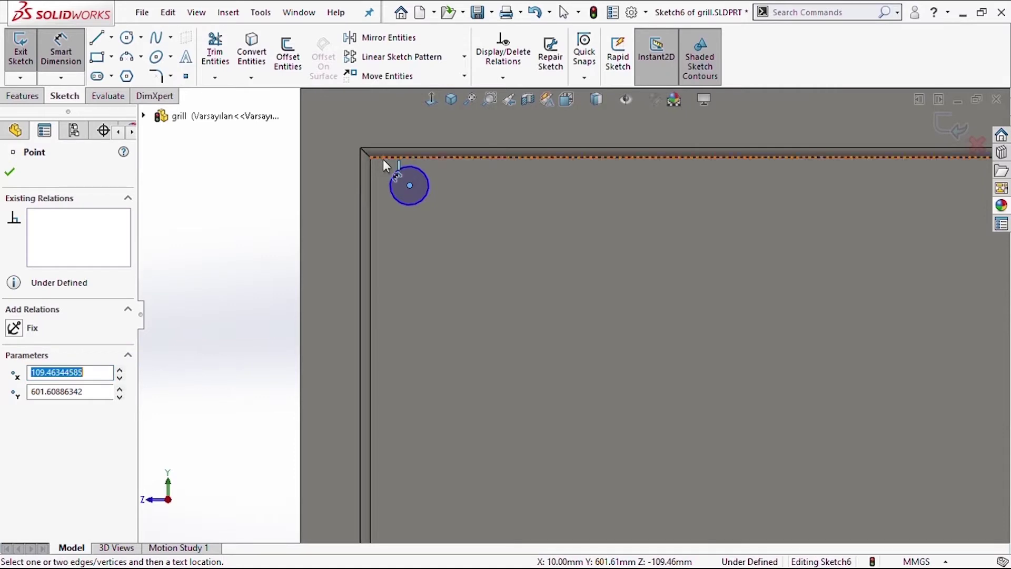
left_click(383, 157)
left_click(282, 171)
type("20")
key("Return")
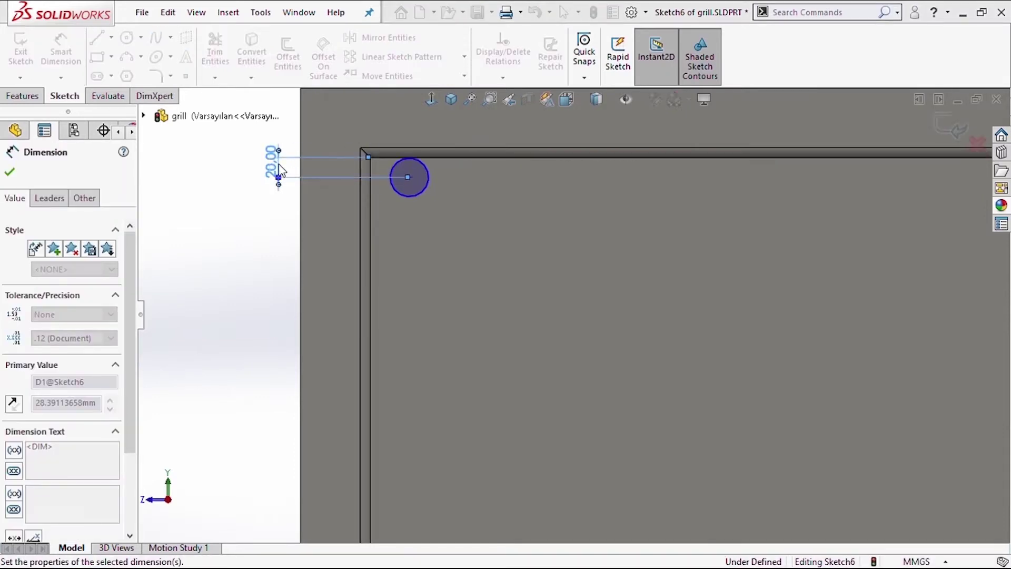
left_click(403, 181)
left_click(370, 199)
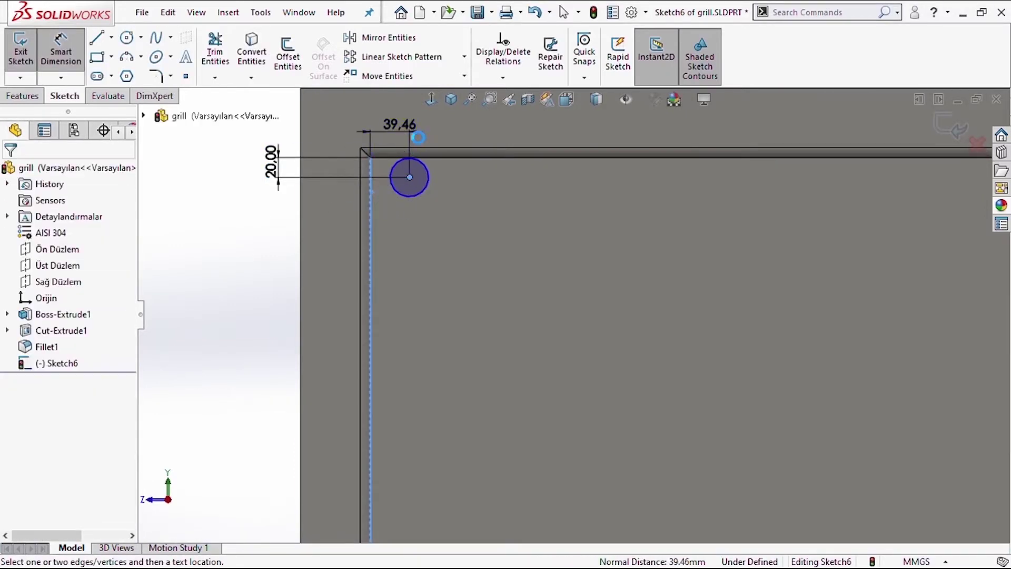
left_click(406, 126)
type("25")
key("Return")
Set the circle diameter to 10 mm
left_click(411, 187)
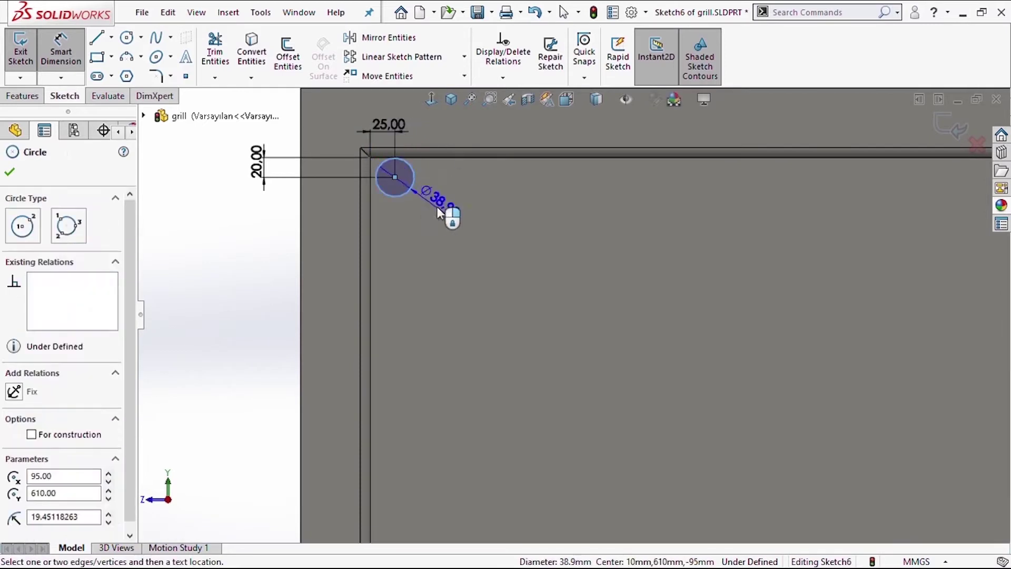
left_click(438, 206)
type("10")
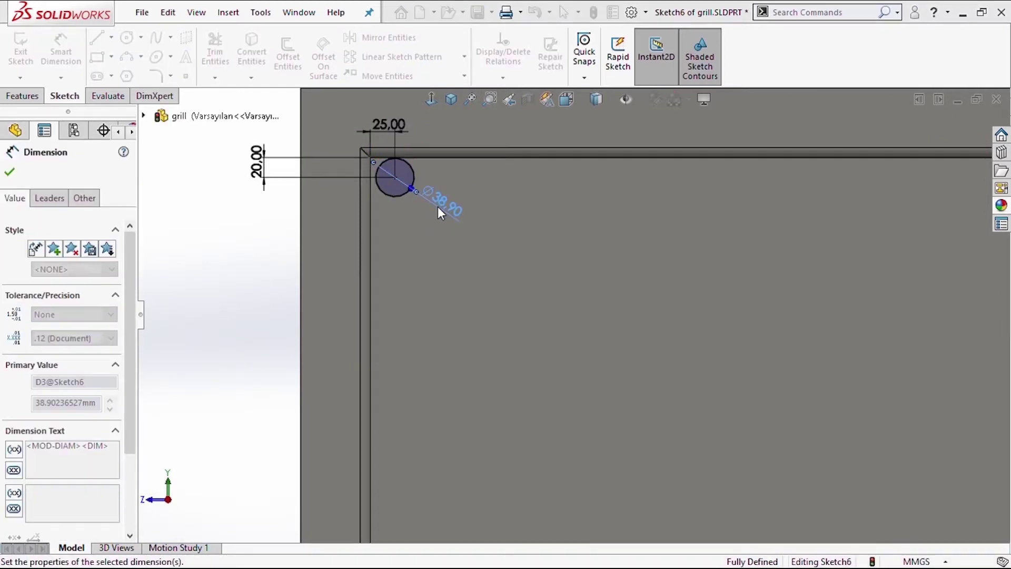
key("Return")
key("Escape")
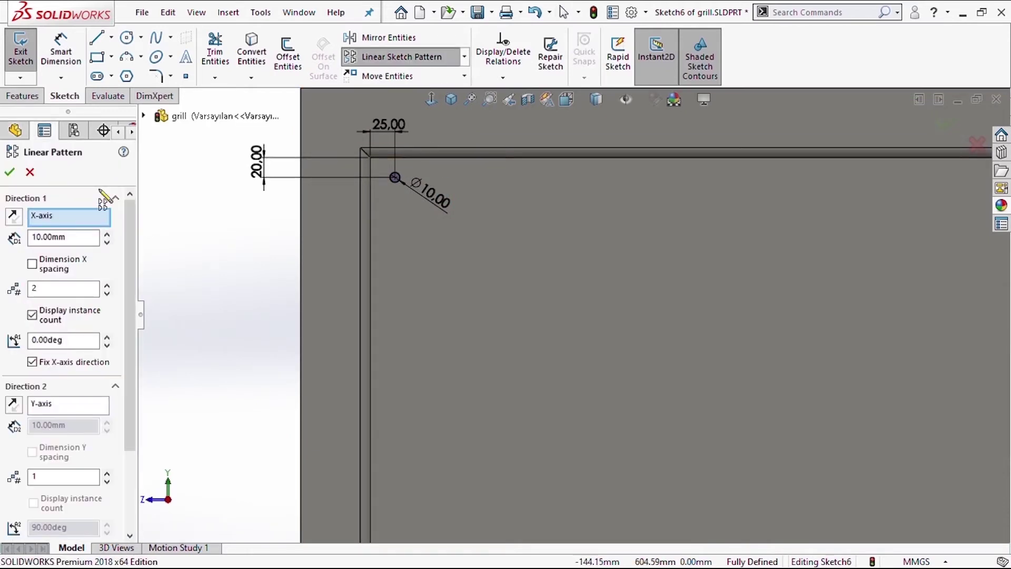
Pattern the circle into a row of 44 at 20 mm spacing
scroll(87, 491, "down", 3)
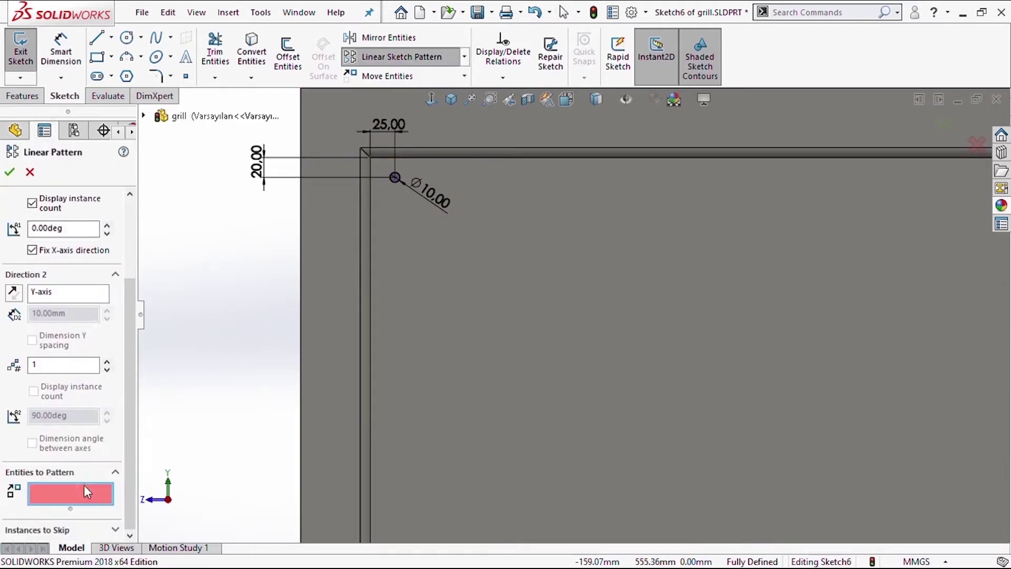
left_click(393, 179)
scroll(122, 277, "up", 3)
left_click(107, 234)
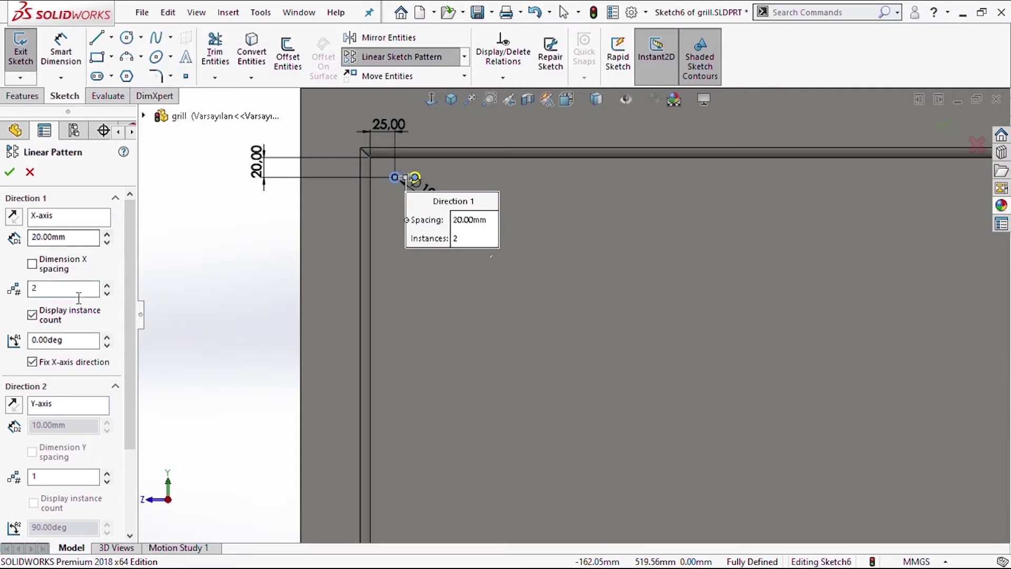
type("41")
scroll(724, 279, "up", 3)
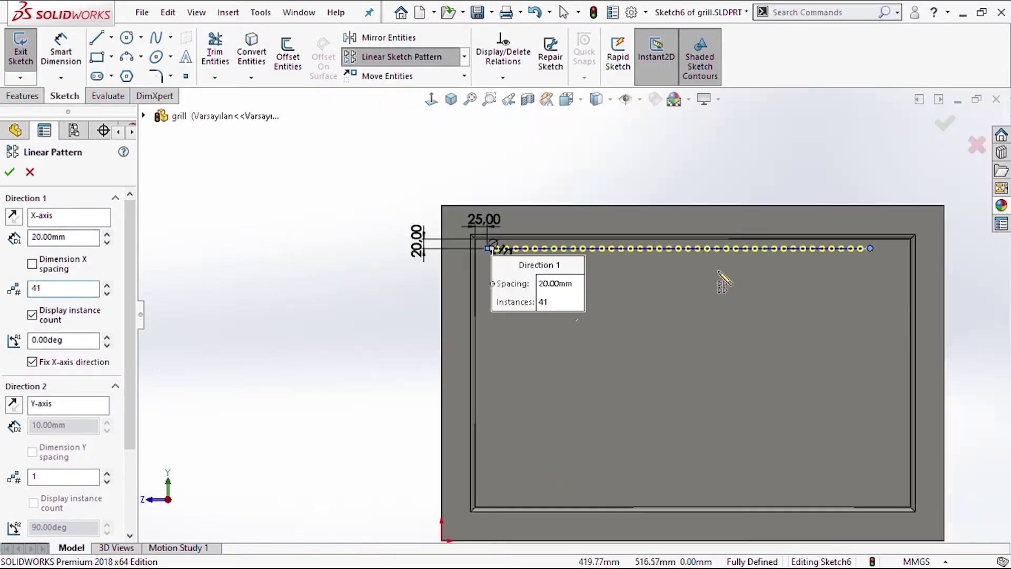
scroll(893, 281, "down", 2)
scroll(899, 272, "down", 1)
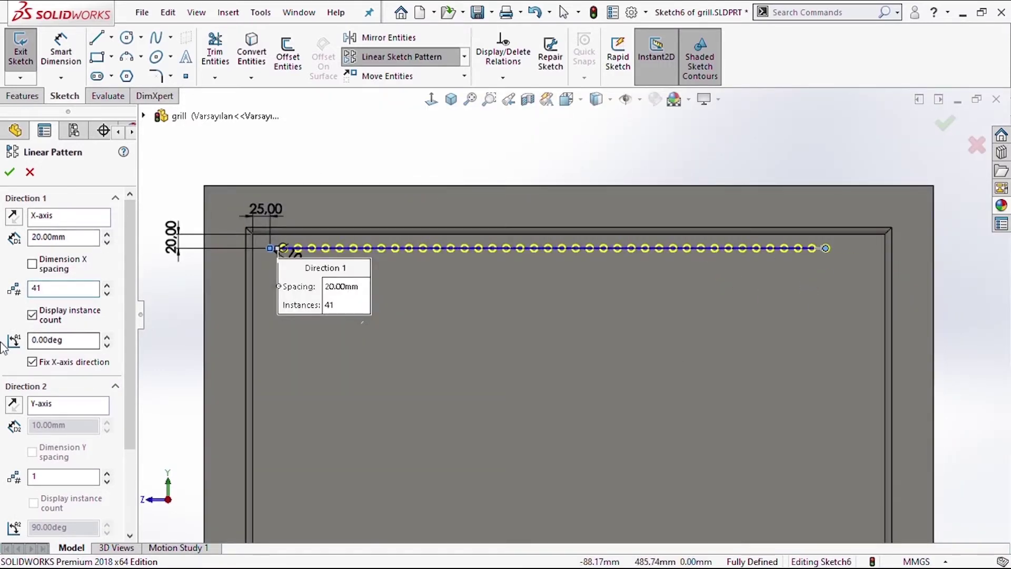
left_click(107, 286)
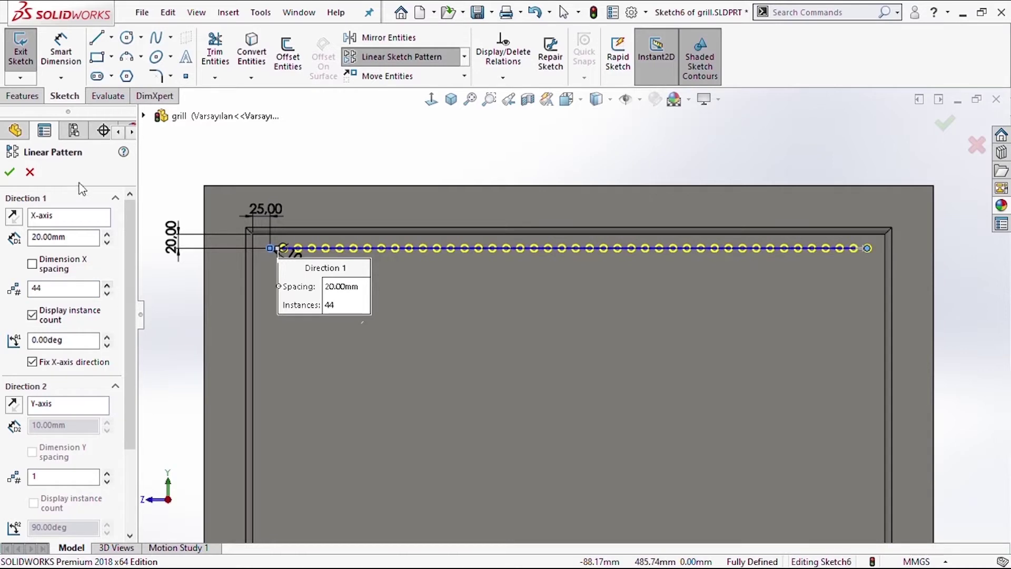
left_click(11, 171)
Cut the circles Through All to make the holes
left_click(22, 96)
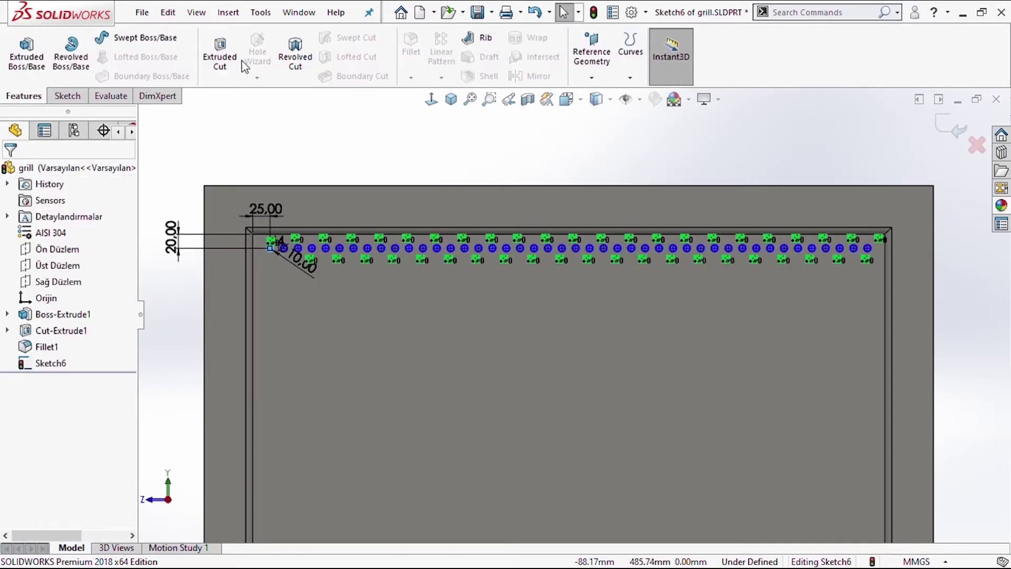
left_click(220, 55)
left_click(74, 261)
left_click(74, 282)
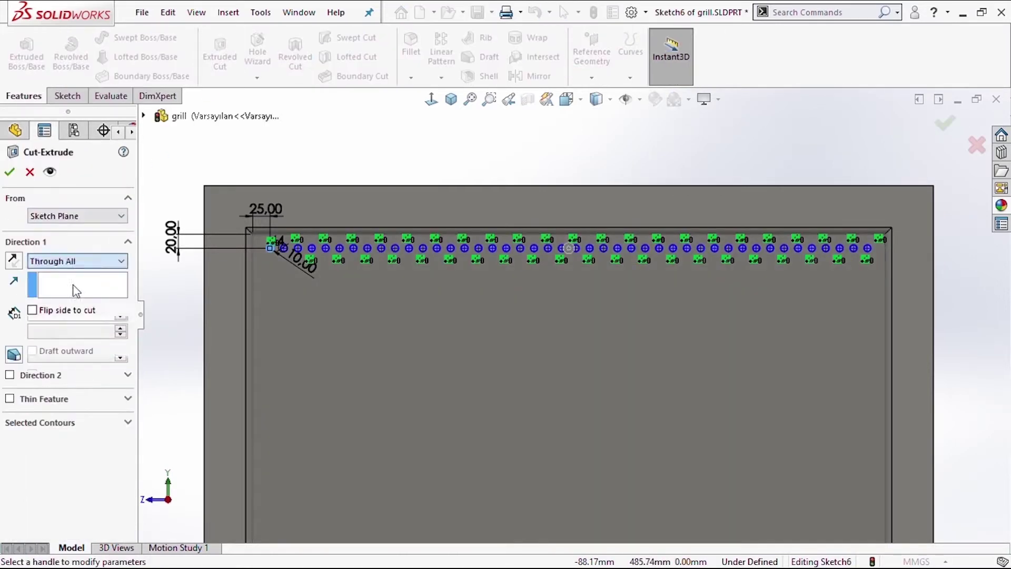
left_click(10, 172)
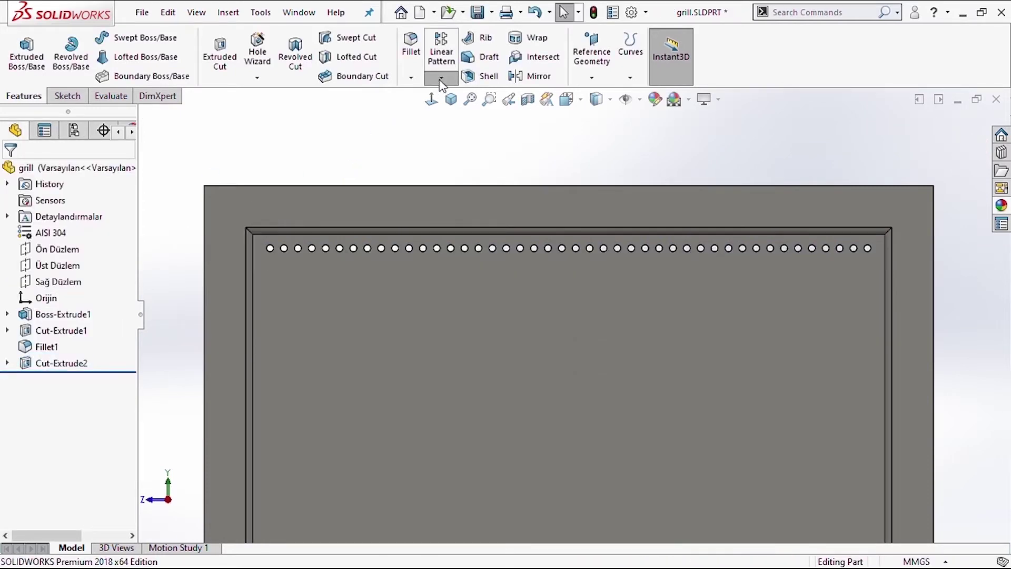
Linear-pattern Cut-Extrude2 along the left edge into 5 rows at 20 mm spacing
left_click(463, 106)
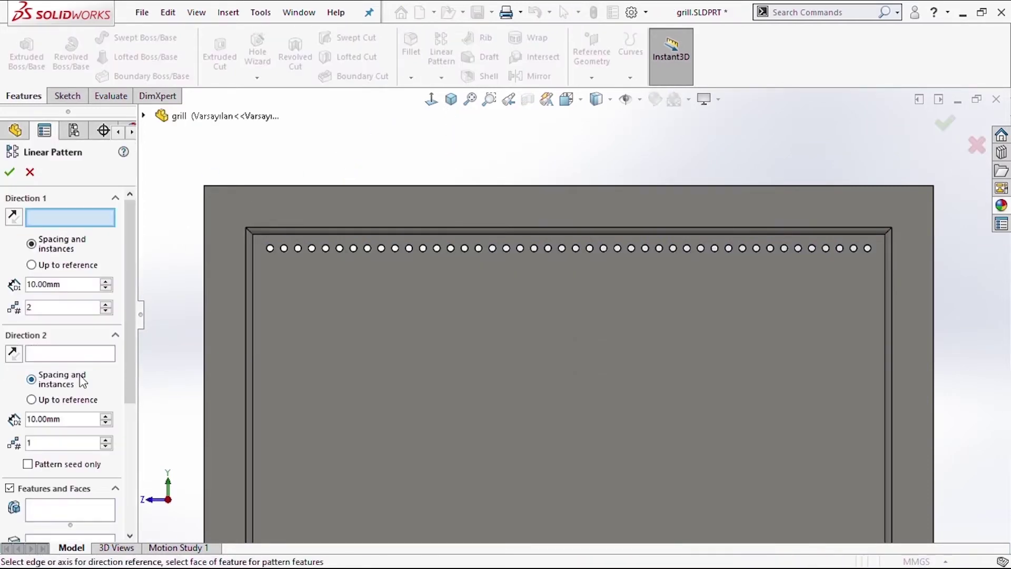
left_click(253, 266)
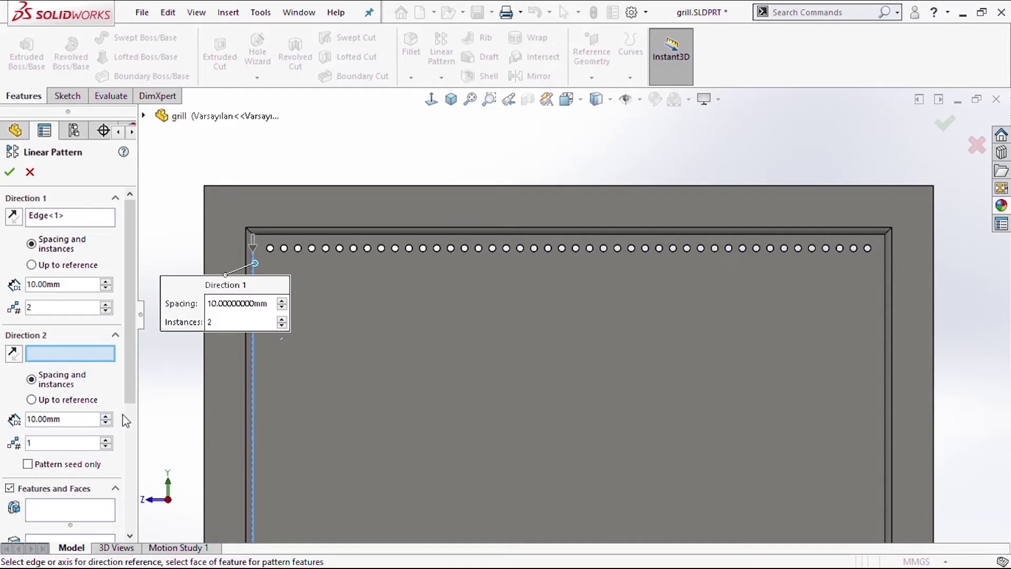
scroll(126, 421, "down", 3)
left_click(87, 319)
left_click(145, 115)
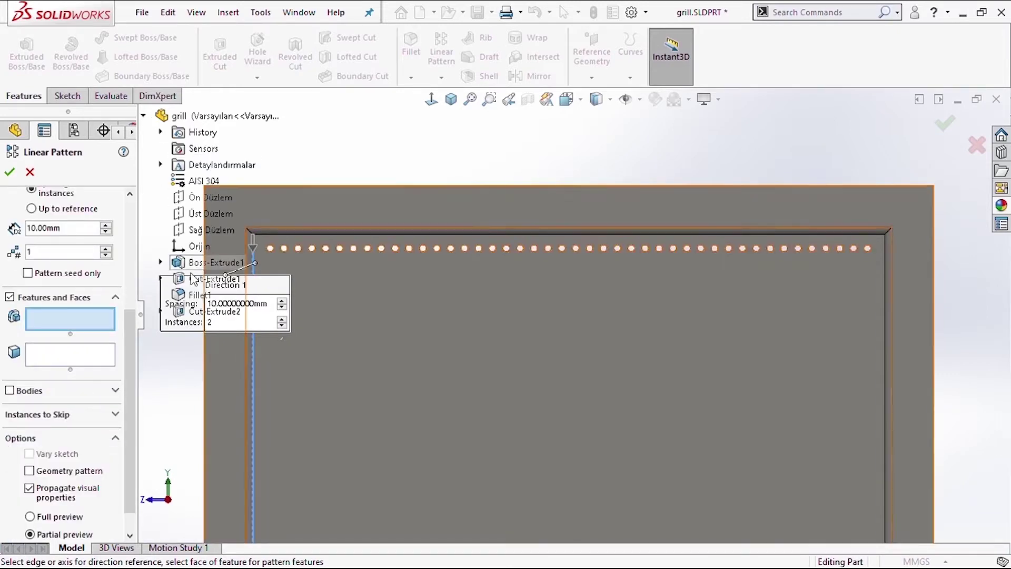
left_click(195, 315)
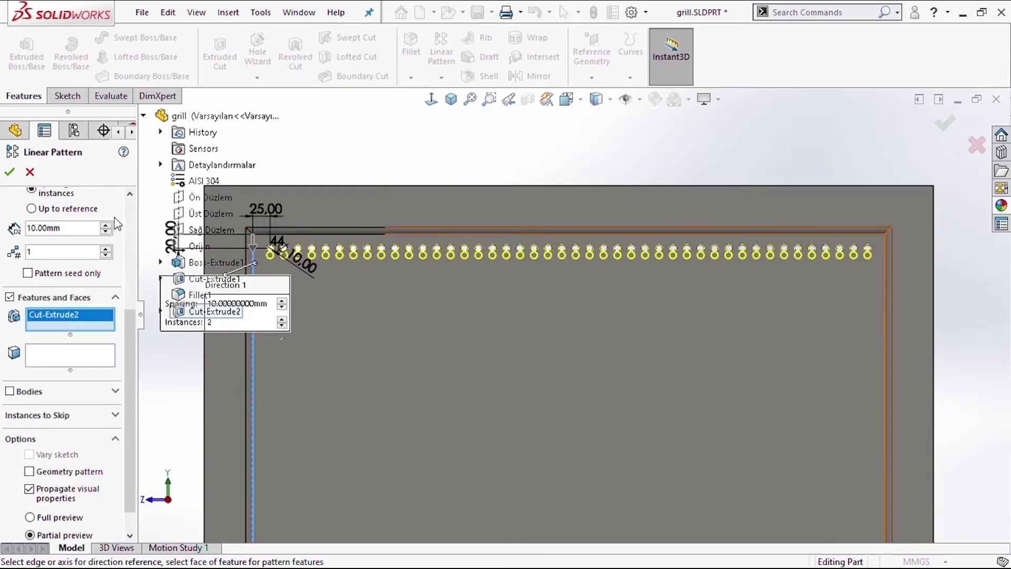
scroll(118, 224, "up", 3)
left_click(107, 282)
left_click(106, 304)
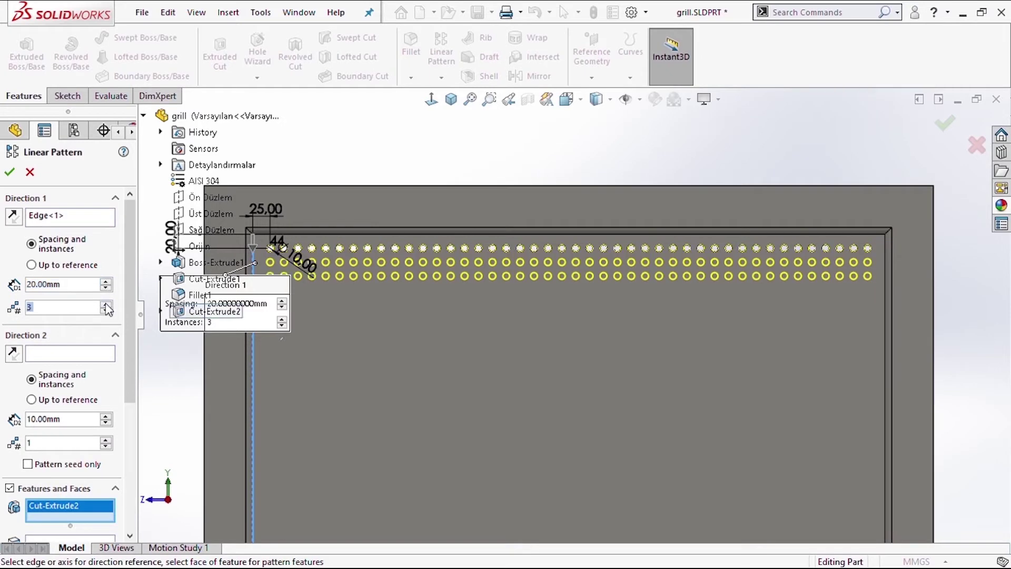
scroll(535, 372, "up", 3)
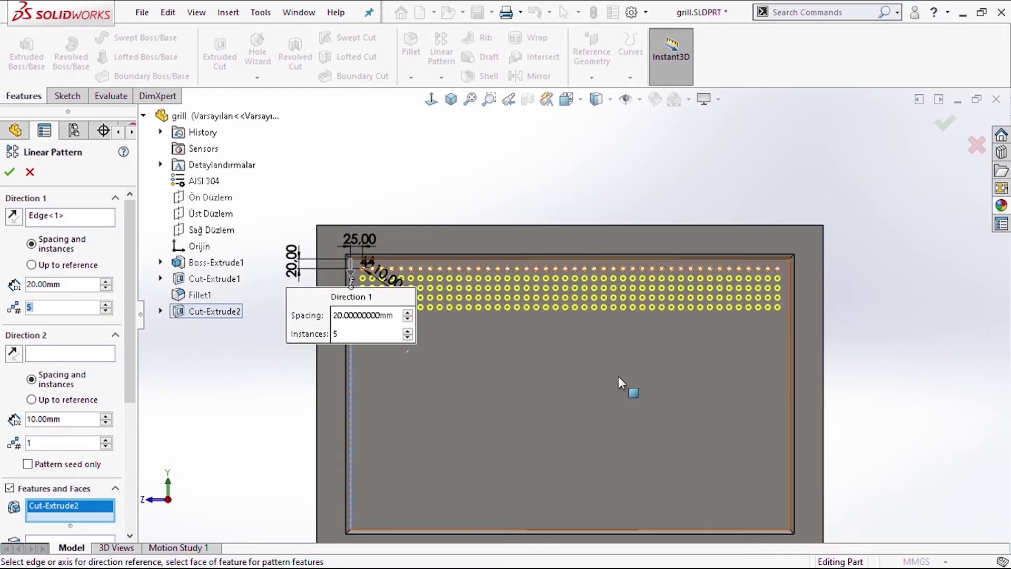
left_click(945, 122)
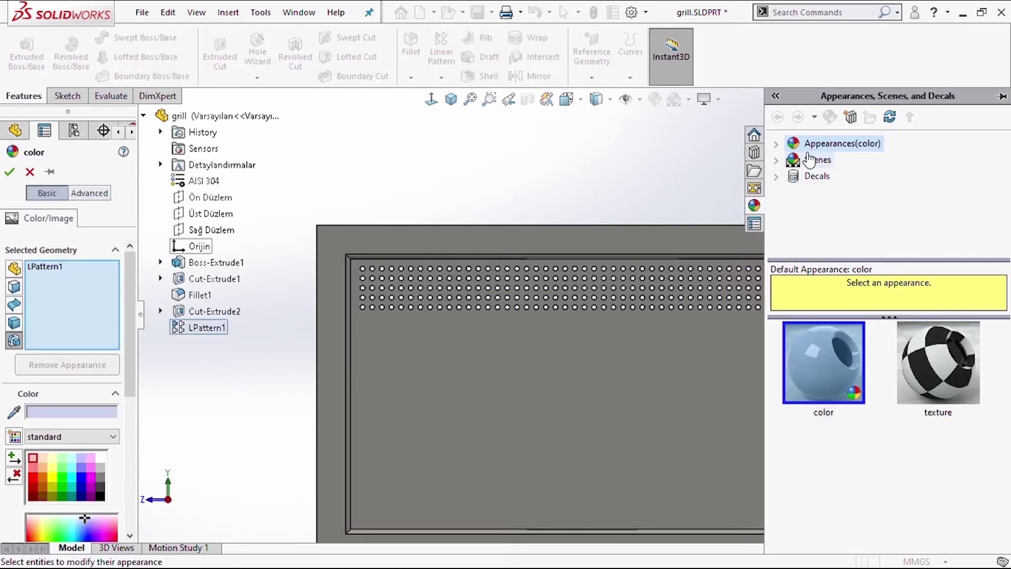
Pick the black car paint from the painted appearances library
left_click(775, 143)
scroll(820, 232, "down", 1)
scroll(820, 222, "down", 1)
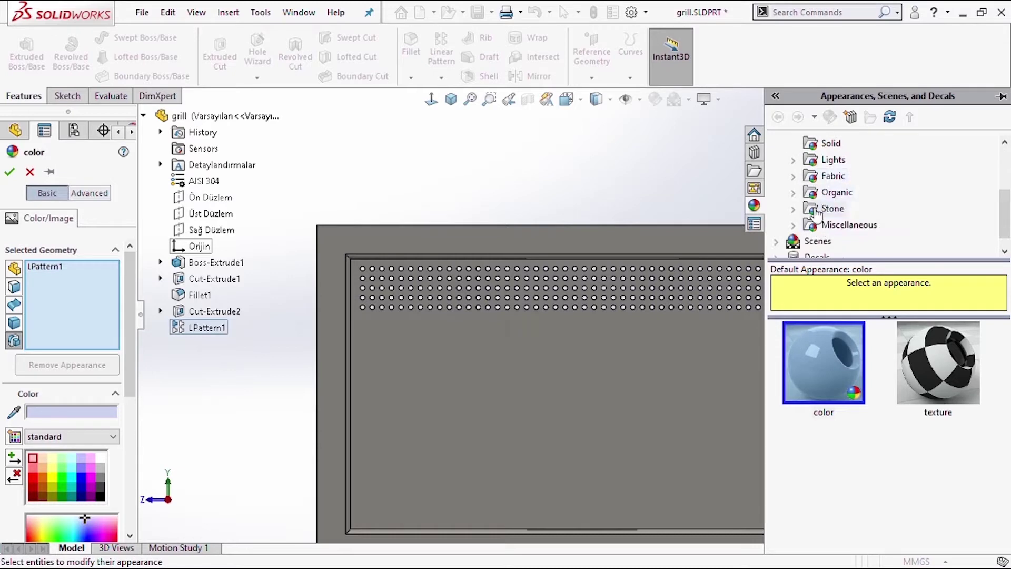
scroll(820, 211, "up", 1)
double_click(817, 145)
left_click(819, 162)
left_click(823, 363)
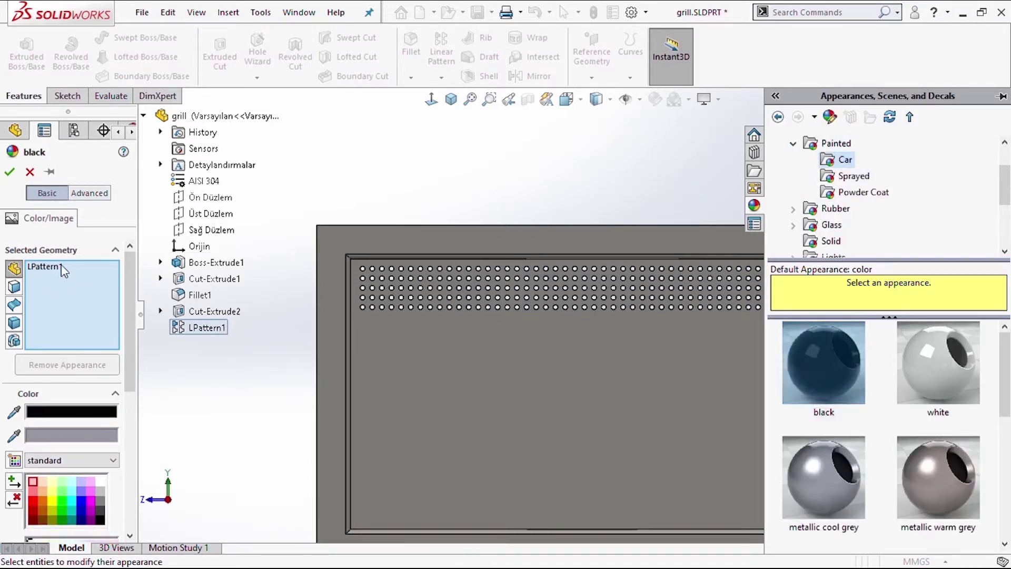
Apply the appearance to the whole grill part instead of LPattern1, coloured yellow-olive
right_click(27, 265)
left_click(40, 266)
left_click(179, 116)
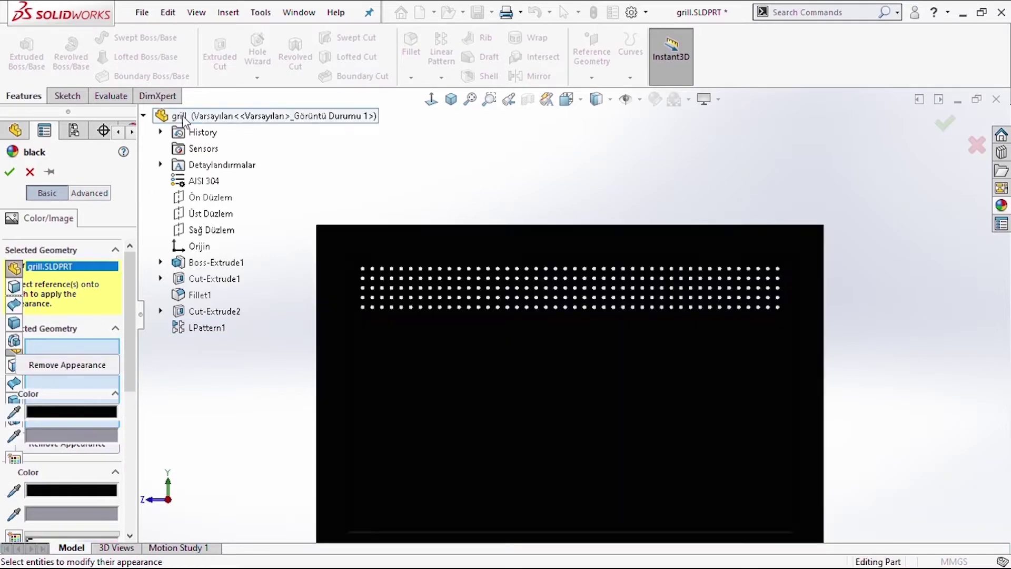
left_click(53, 501)
left_click(11, 172)
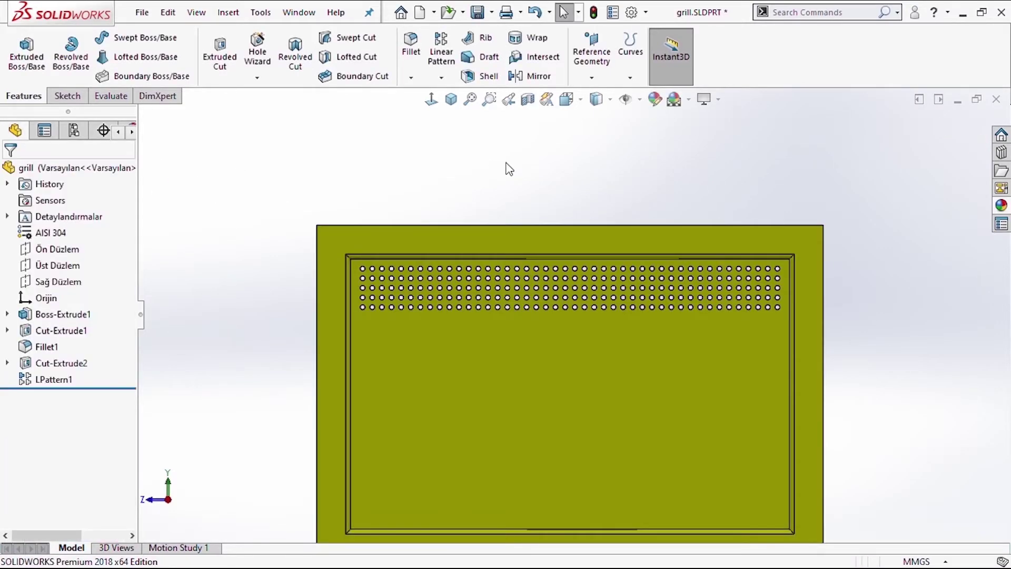
Colour Boss-Extrude1's front face black and save the part
left_click(616, 215)
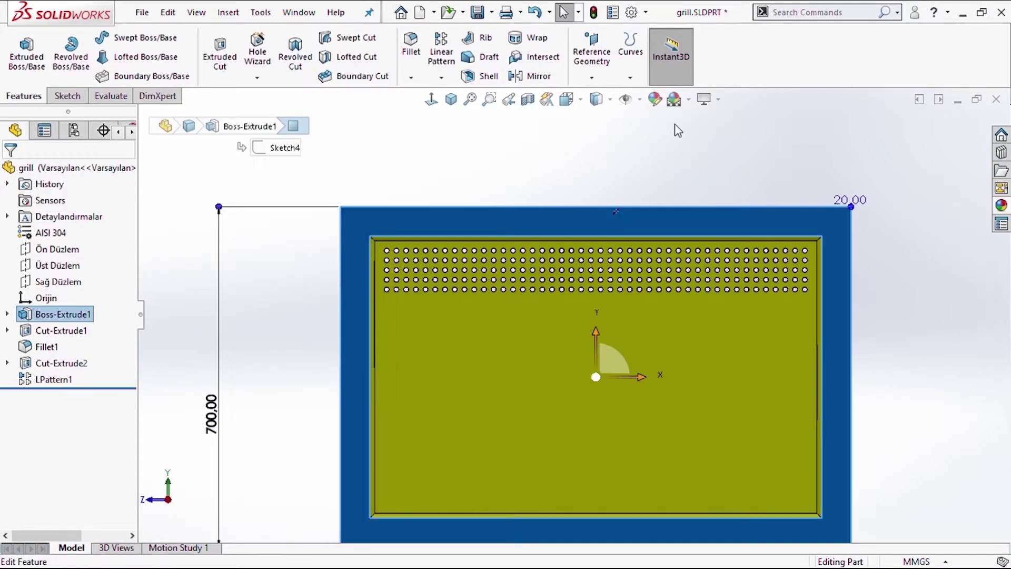
left_click(654, 99)
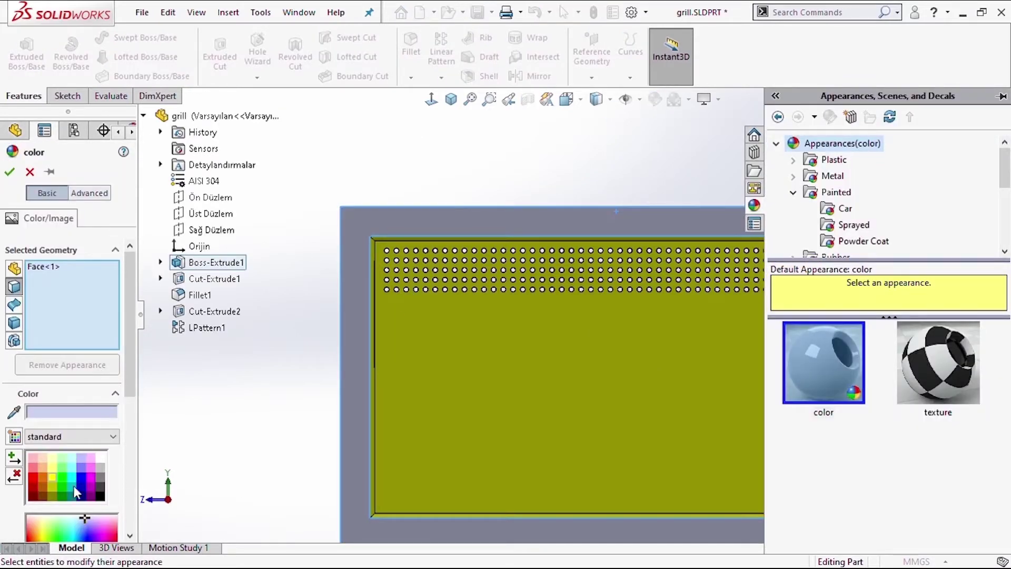
left_click(97, 483)
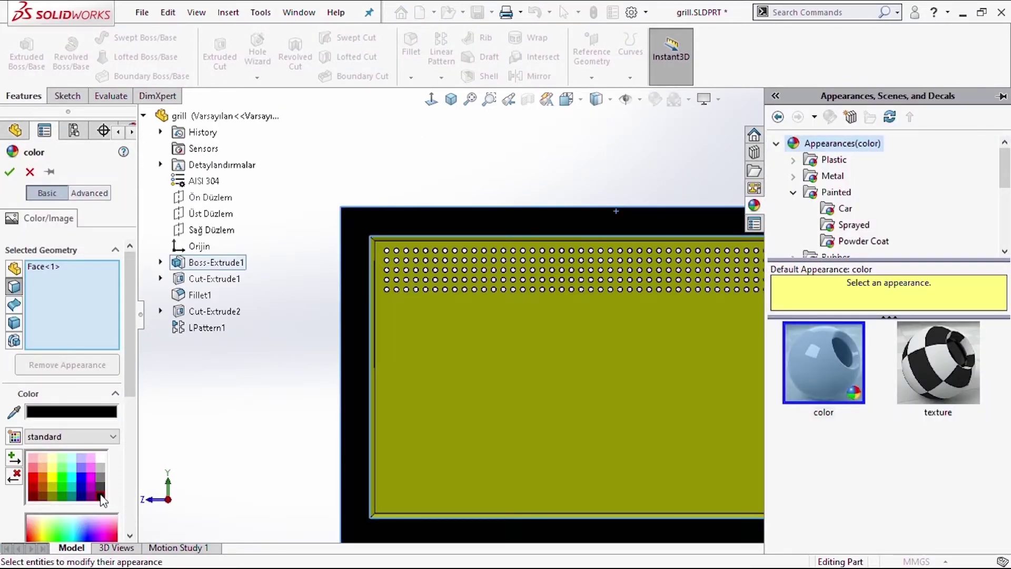
left_click(10, 171)
key("ctrl+s")
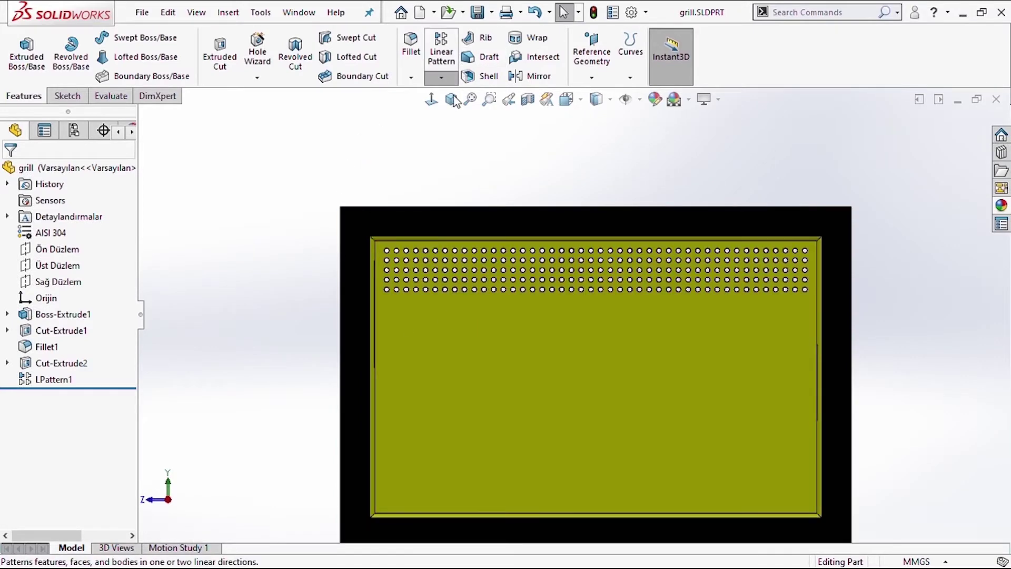
Start a linear pattern along the plate's left edge, repeating the hole features
left_click(441, 52)
left_click(376, 303)
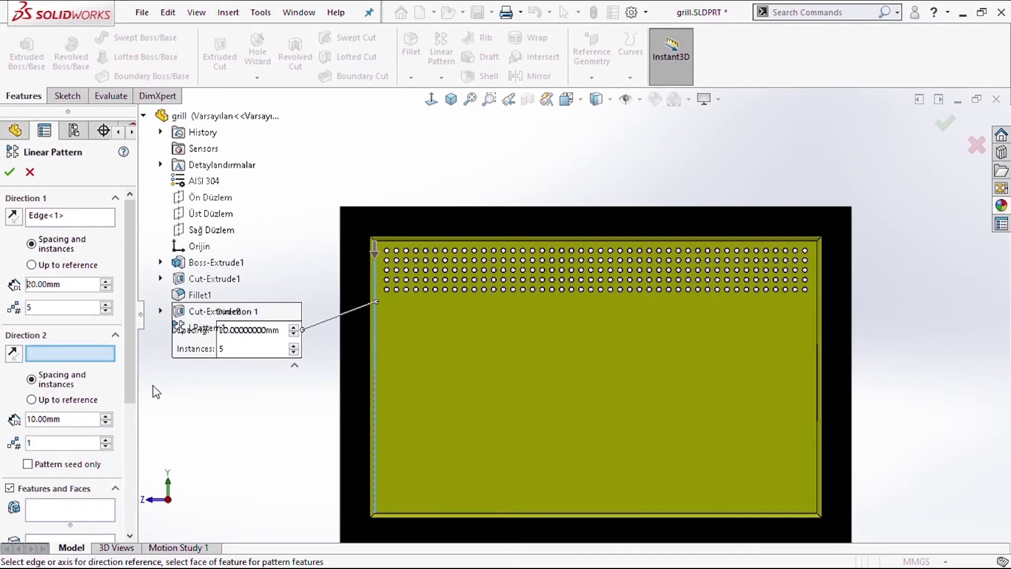
scroll(123, 429, "down", 3)
left_click(79, 298)
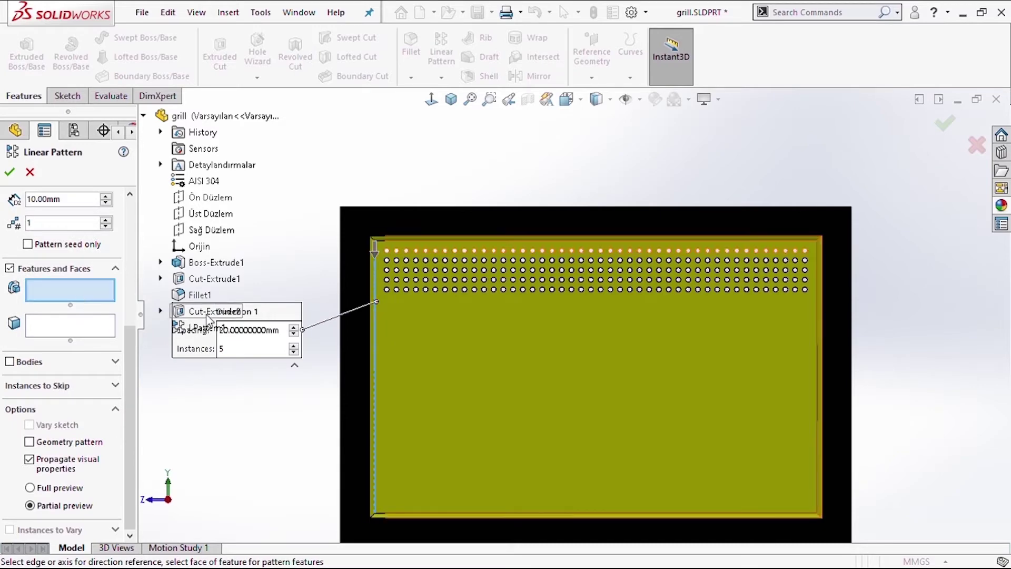
left_click(211, 311)
scroll(127, 249, "up", 3)
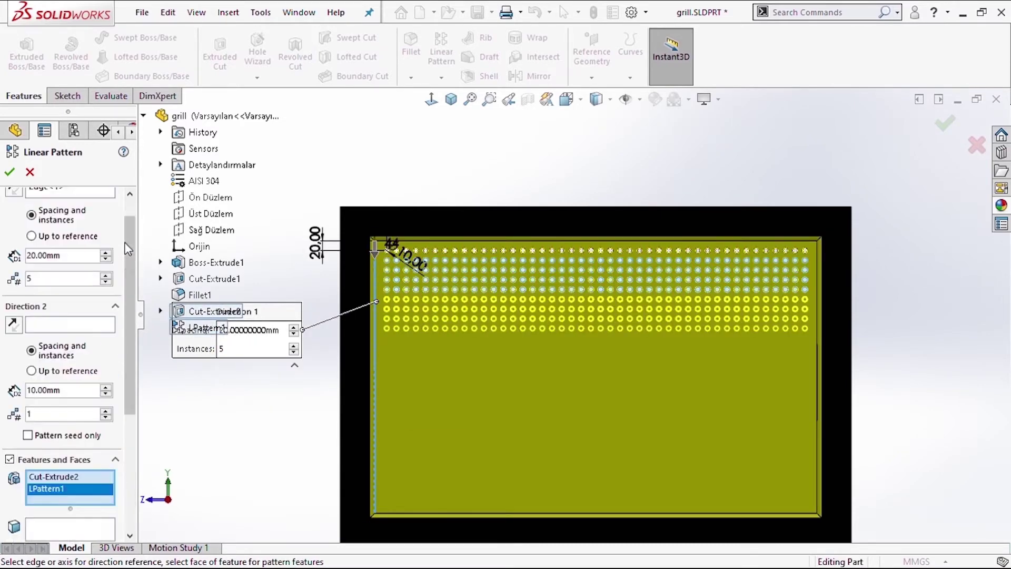
scroll(126, 249, "up", 1)
Set the pattern to 2 instances at 120 mm spacing and accept LPattern2
left_click(110, 281)
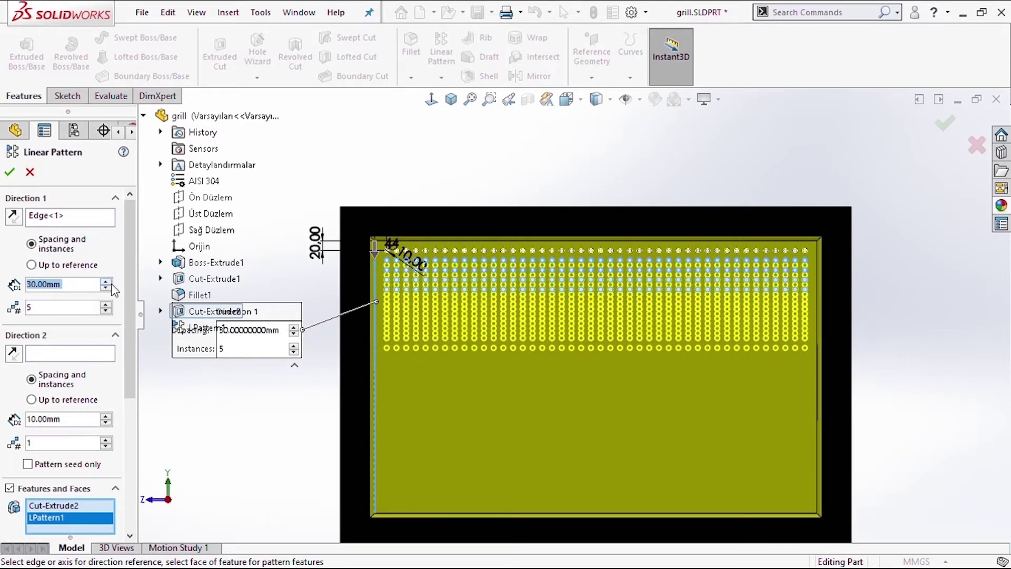
left_click(105, 288)
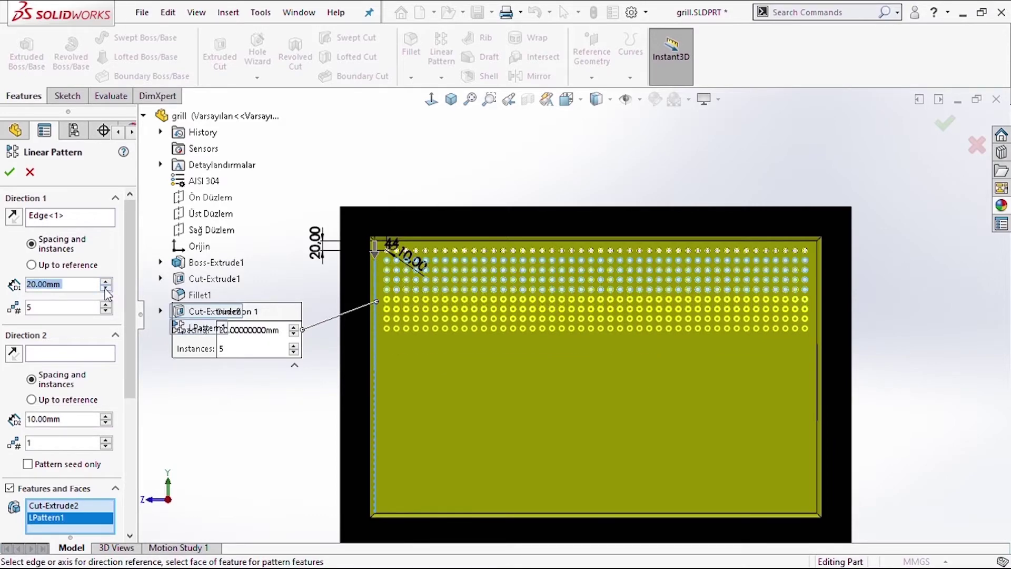
left_click(106, 310)
left_click(106, 310)
left_click(106, 310)
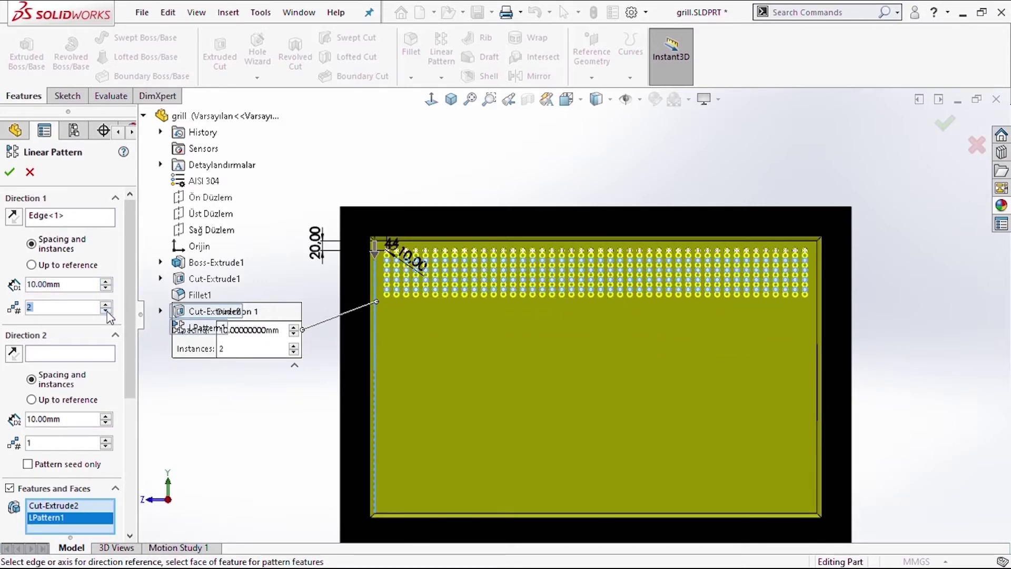
left_click(106, 282)
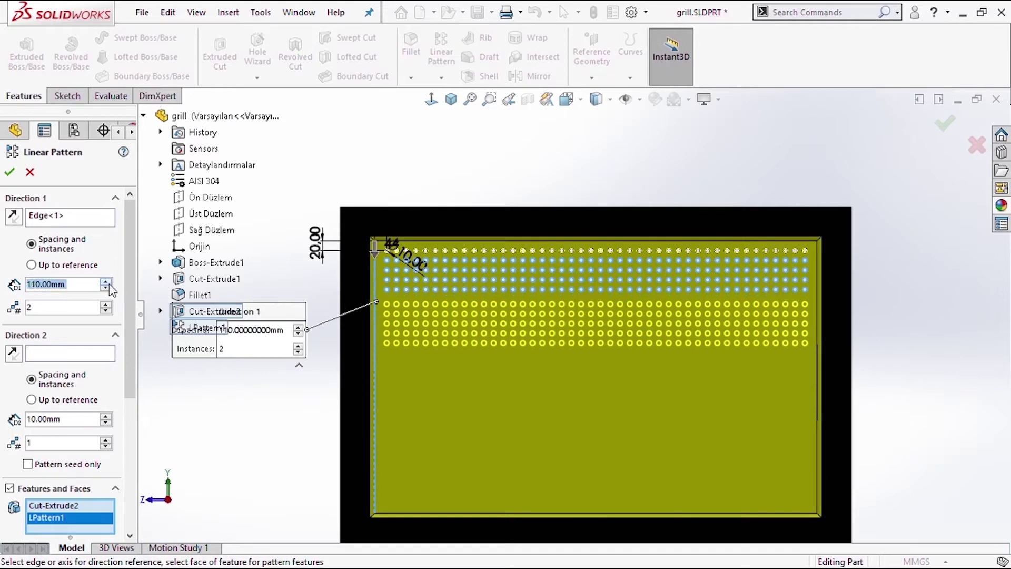
left_click(107, 282)
left_click(107, 282)
left_click(108, 289)
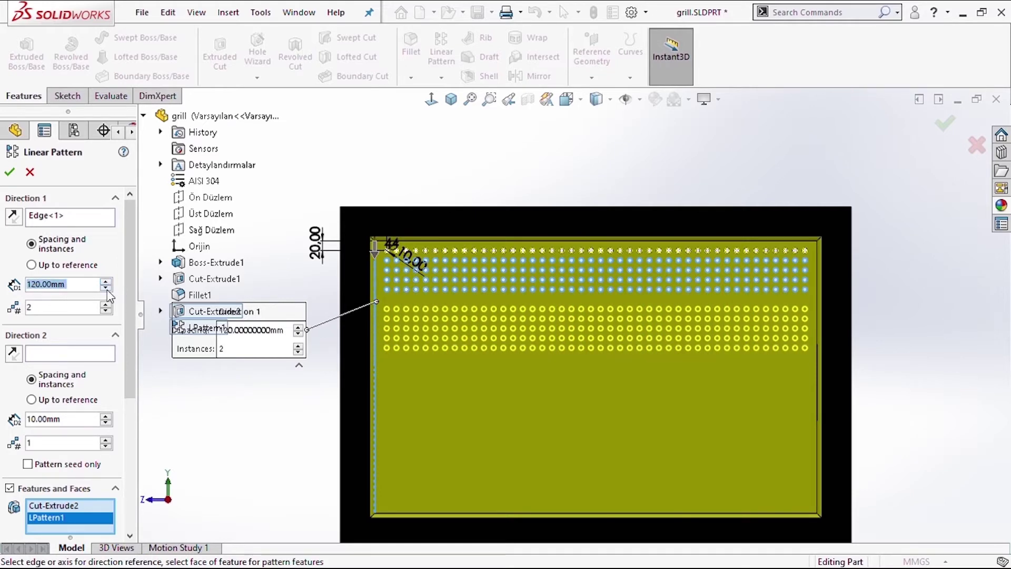
left_click(11, 172)
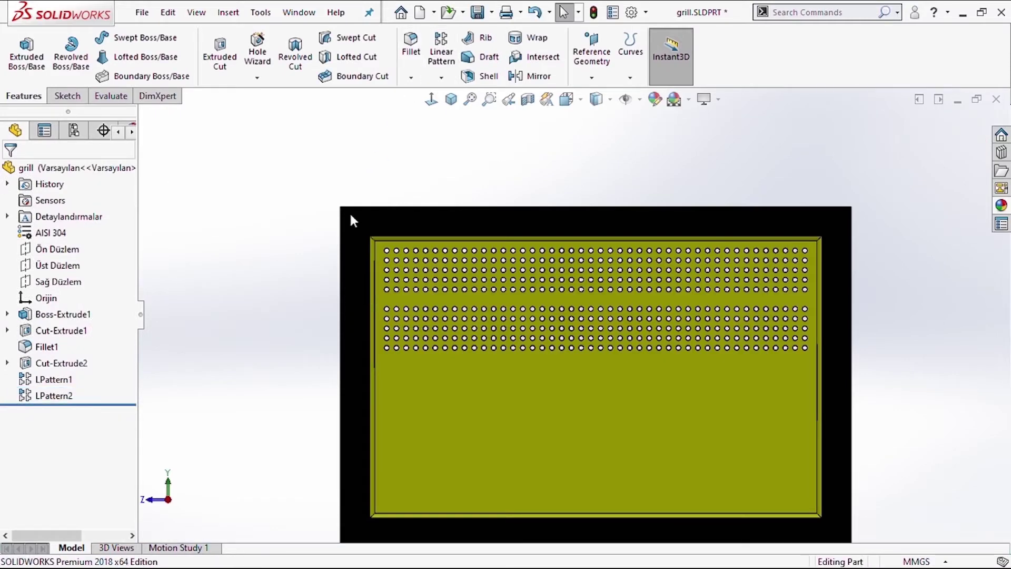
Start a linear pattern on the left edge, patterning Cut-Extrude2, LPattern1 and LPattern2
key("Return")
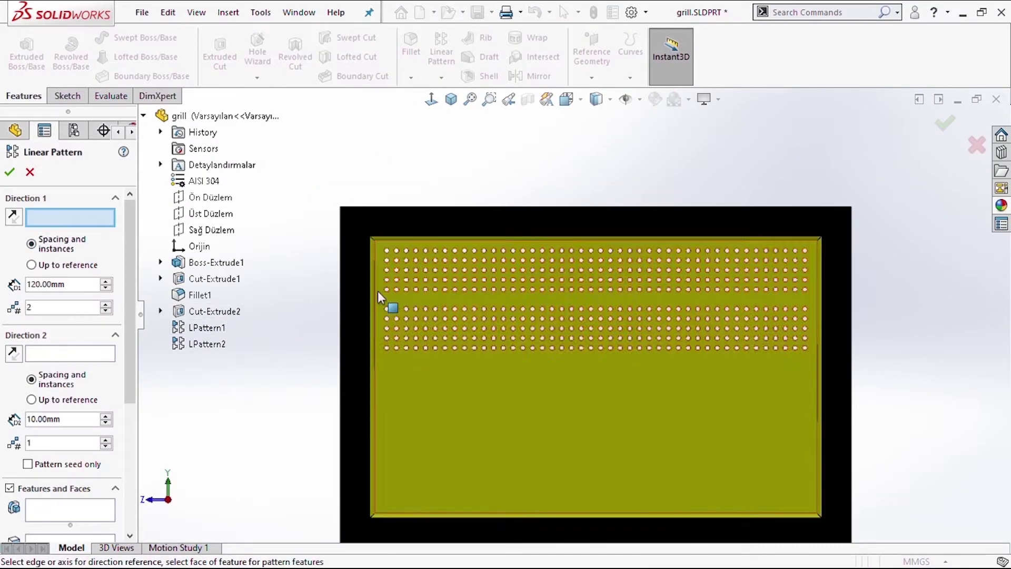
left_click(376, 298)
scroll(111, 369, "down", 3)
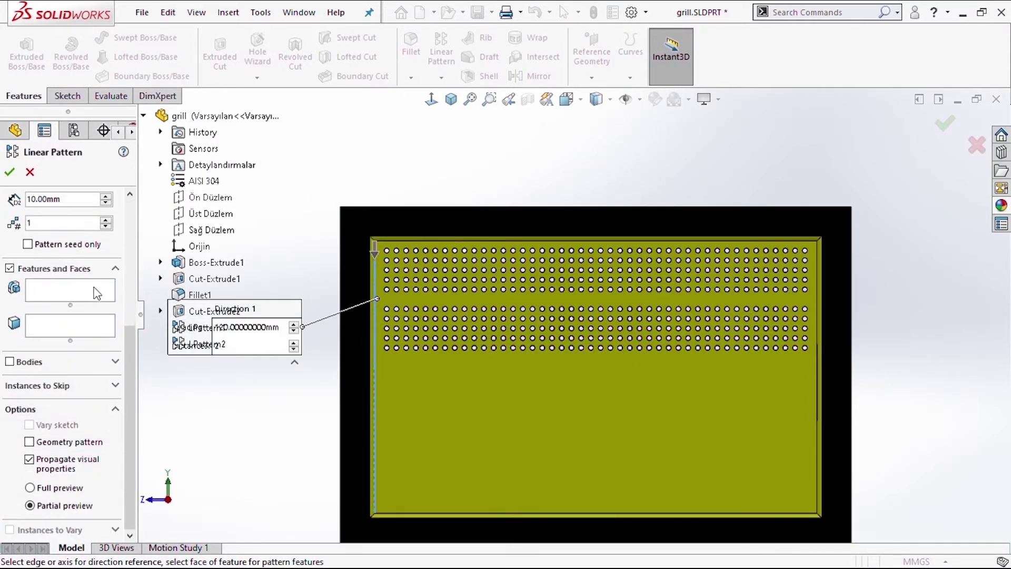
left_click(97, 293)
left_click(208, 311)
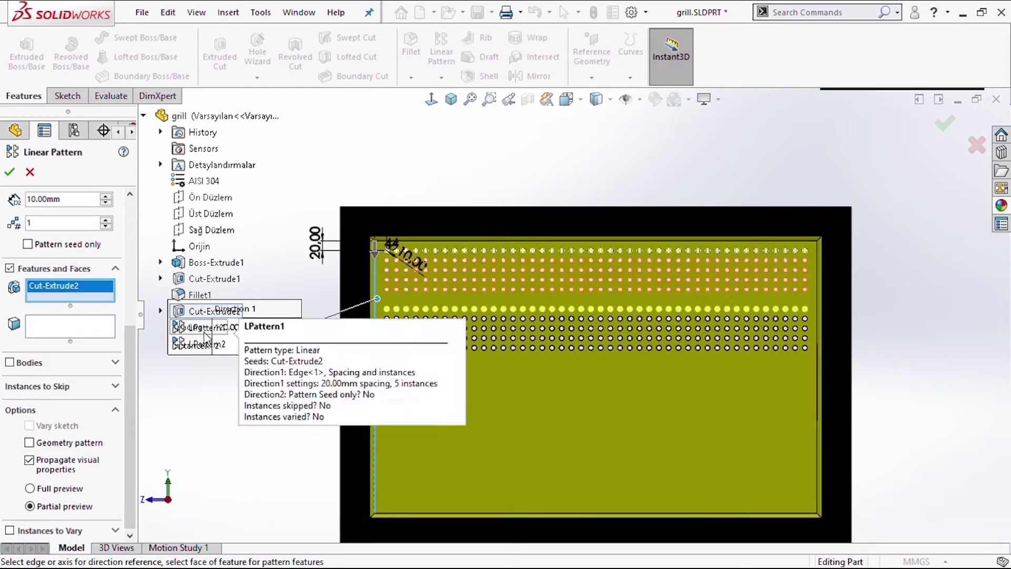
left_click(204, 331)
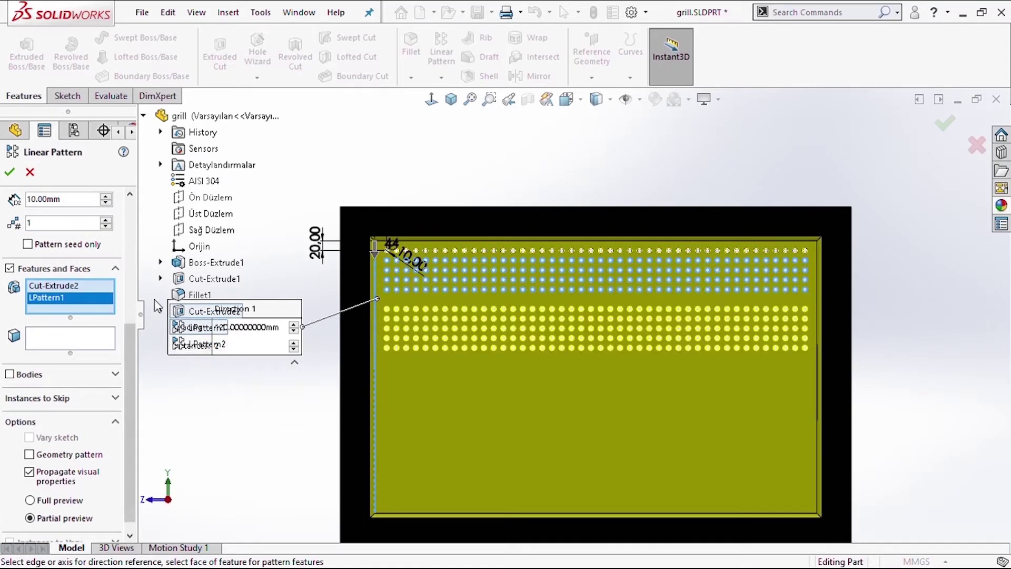
left_click(205, 326)
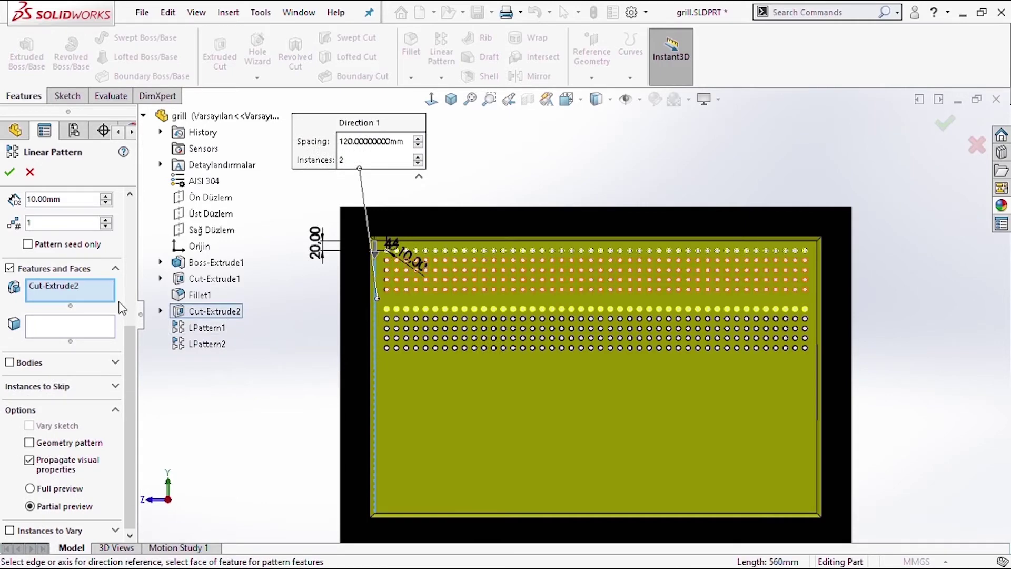
left_click(205, 327)
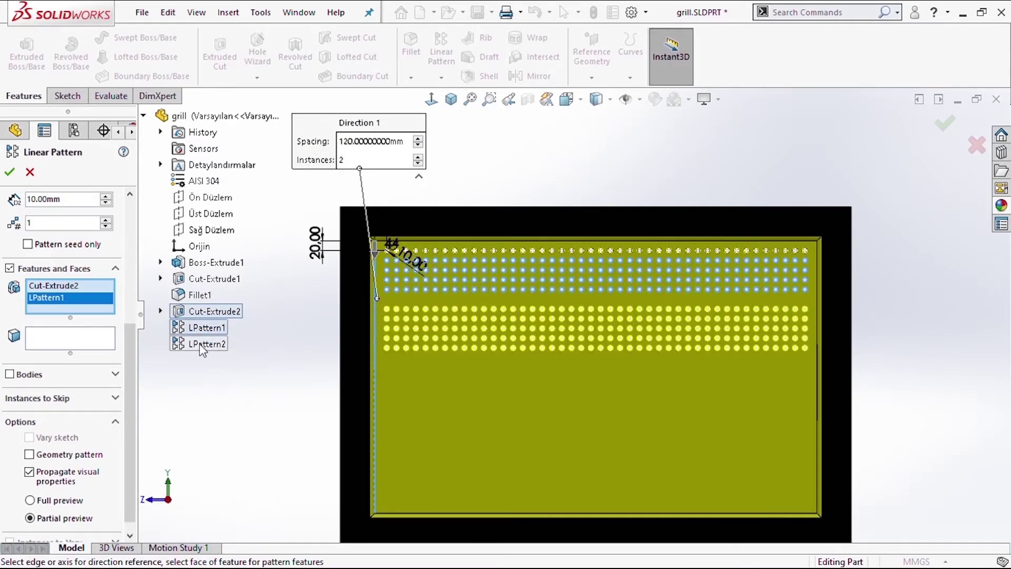
left_click(205, 343)
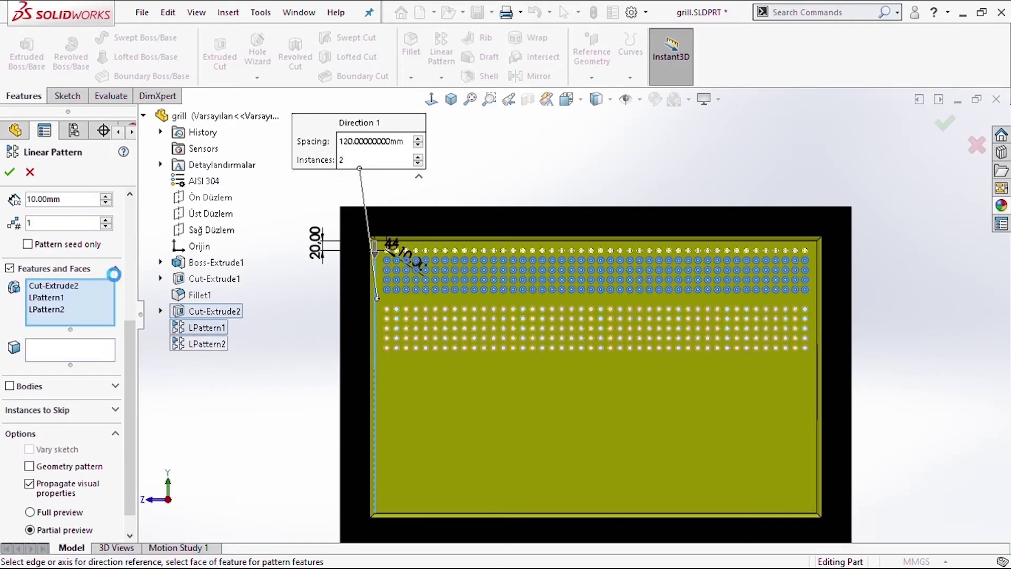
scroll(121, 257, "up", 4)
Set 2 instances at 270 mm spacing and accept LPattern3
left_click(105, 283)
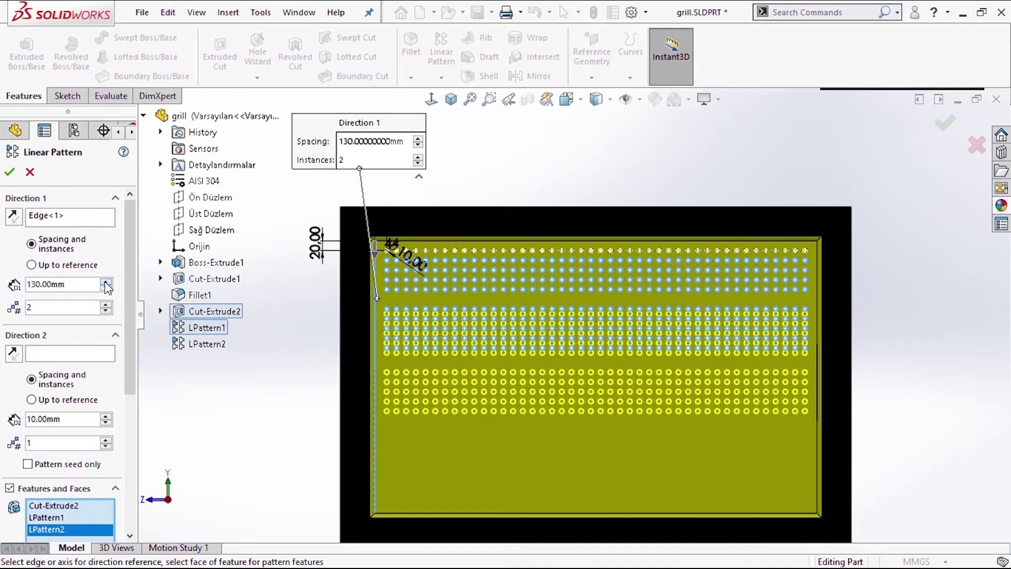
left_click(106, 282)
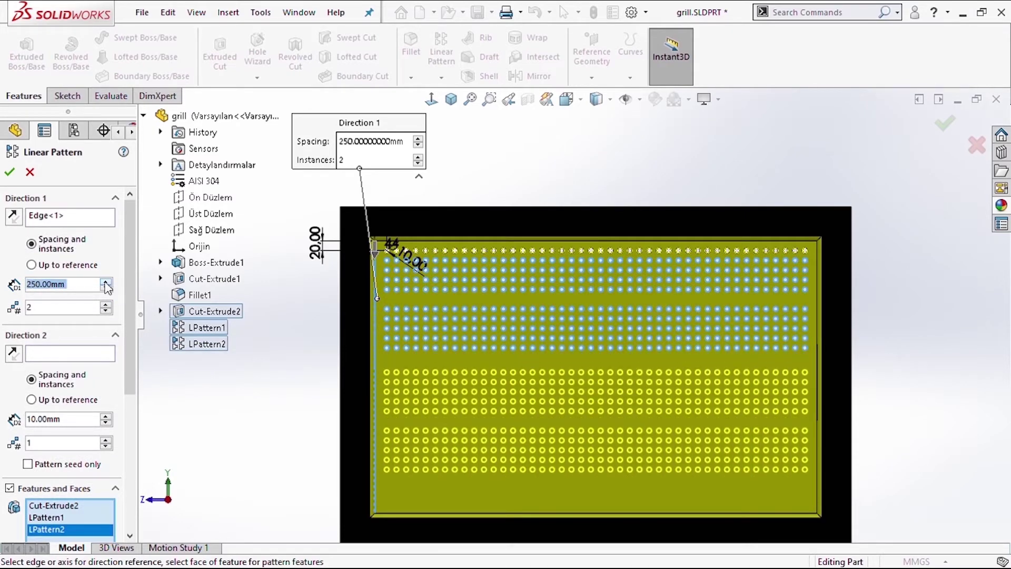
left_click(107, 282)
left_click(106, 283)
left_click(106, 283)
left_click(106, 283)
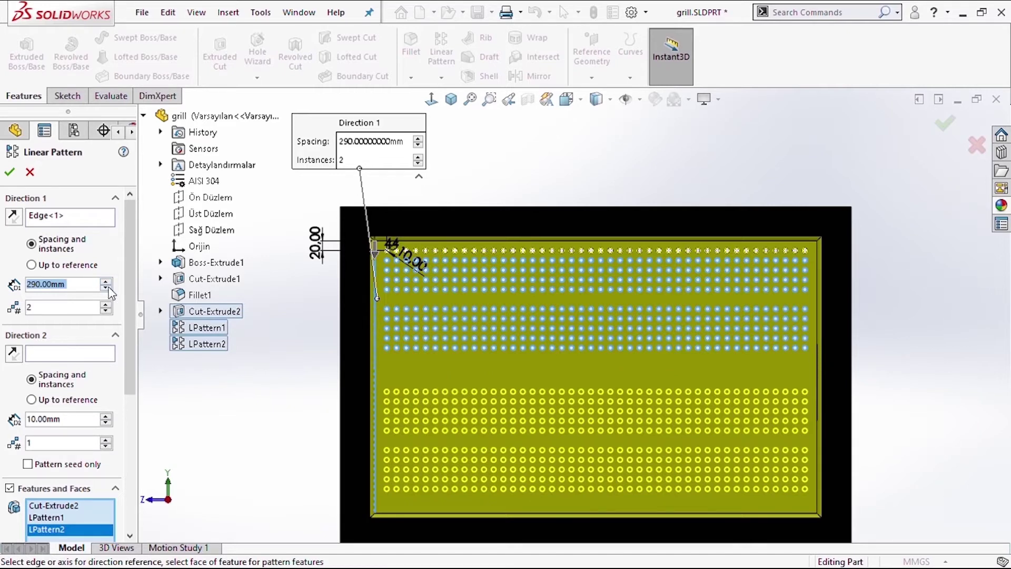
left_click(107, 288)
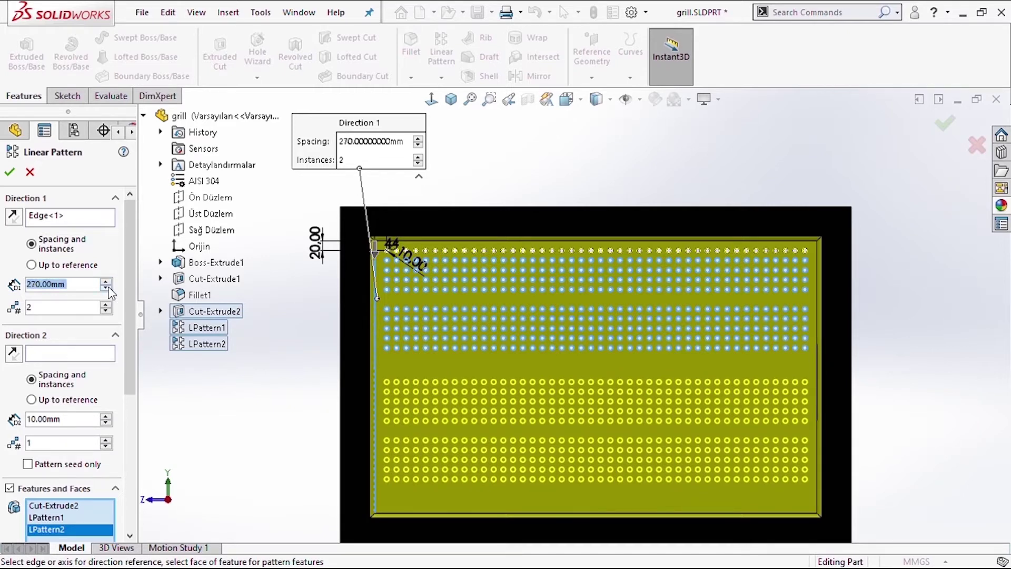
left_click(12, 174)
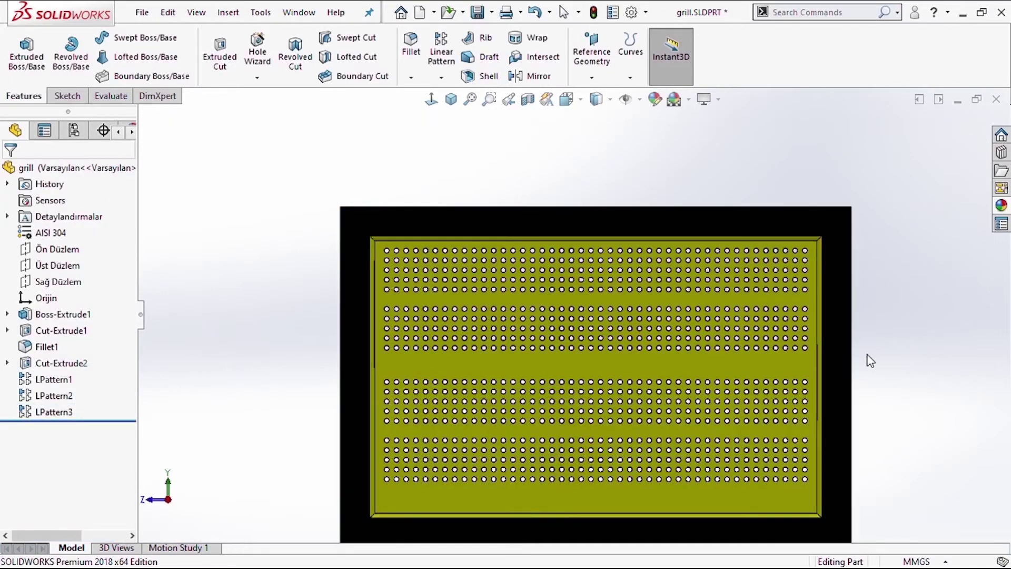
Edit LPattern2 to change its spacing from 120 mm to 130 mm
mouse_move(866, 356)
middle_mouse_down()
mouse_move(800, 368)
mouse_move(431, 372)
mouse_move(837, 332)
mouse_move(864, 303)
mouse_move(914, 339)
mouse_move(530, 361)
middle_mouse_up()
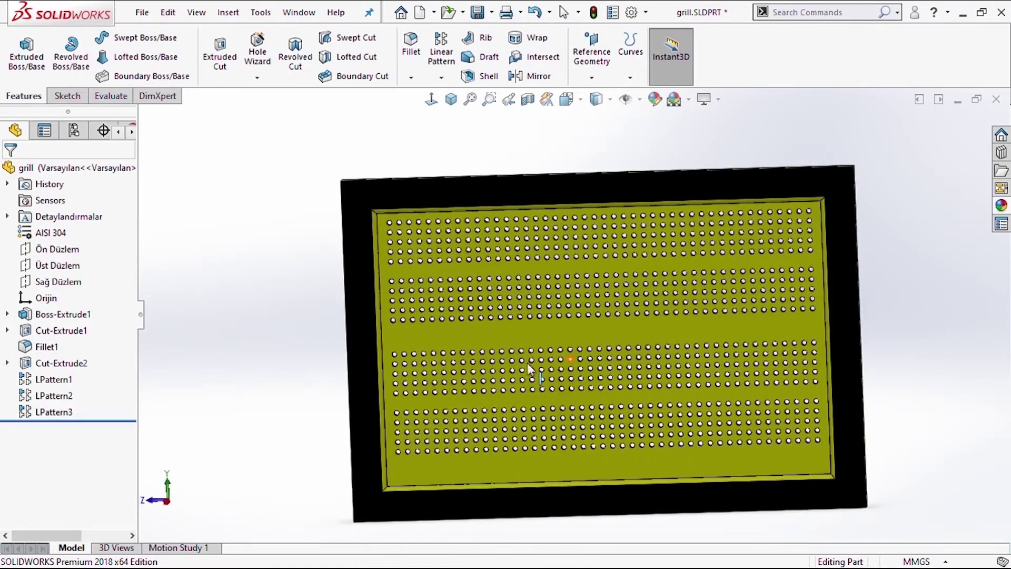
left_click(452, 193)
left_click(538, 158)
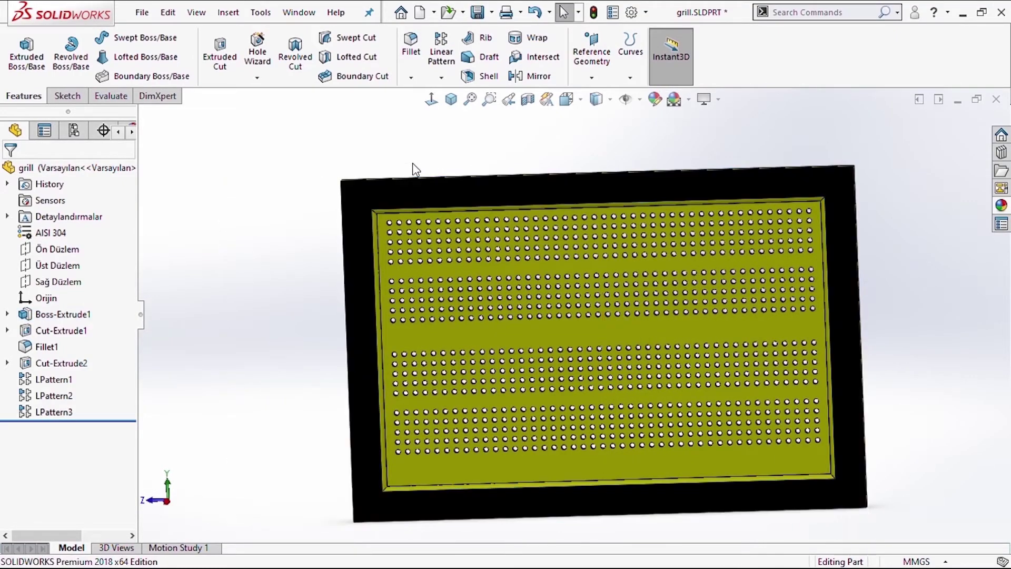
left_click(55, 396)
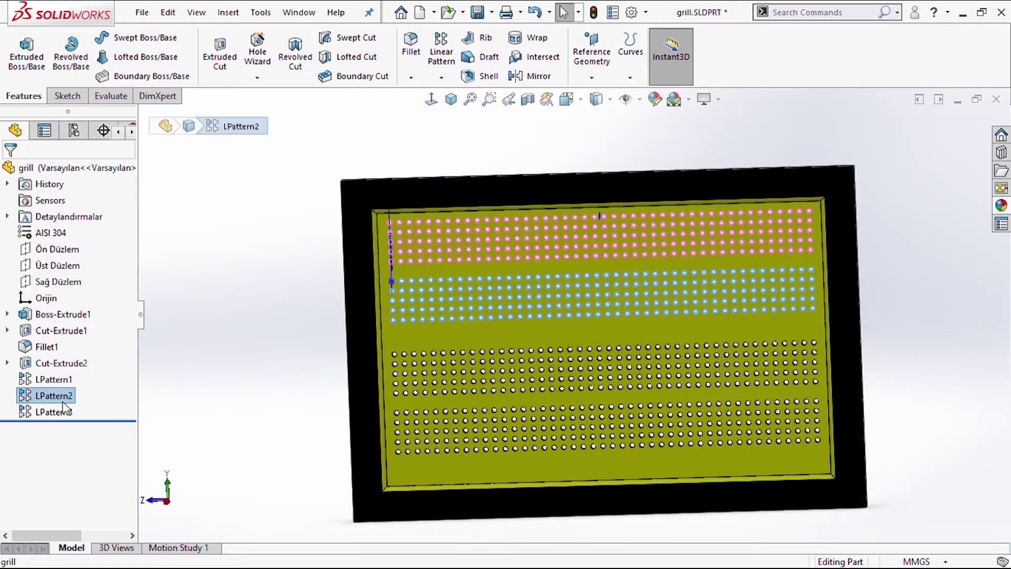
left_click(78, 369)
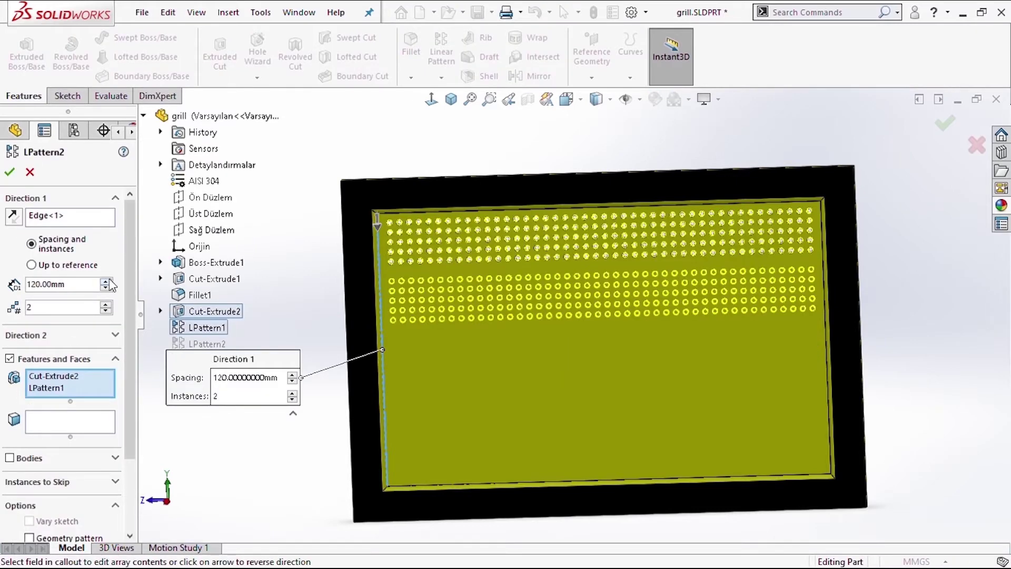
left_click(107, 281)
left_click(16, 180)
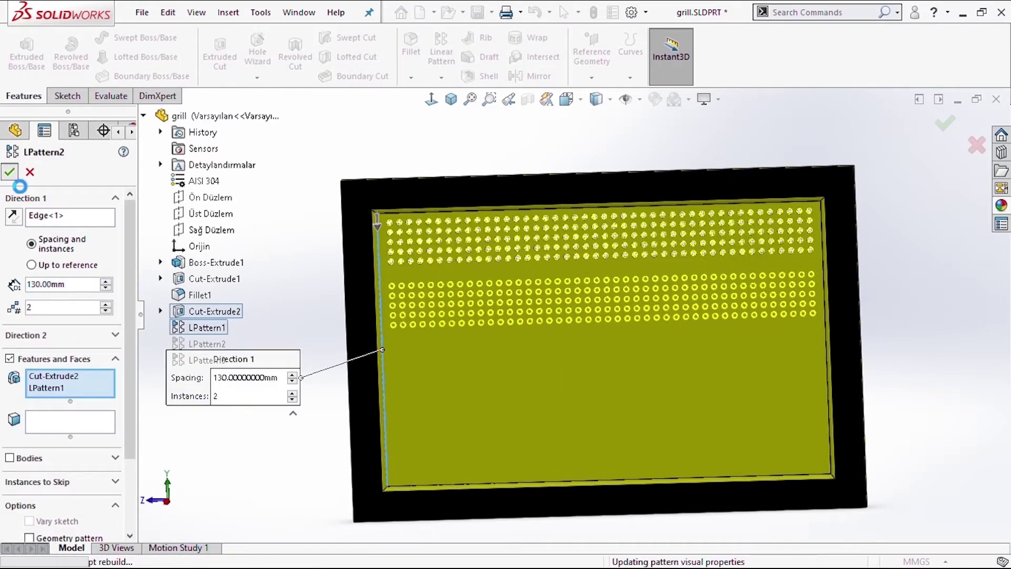
middle_click_drag(866, 351, 942, 358)
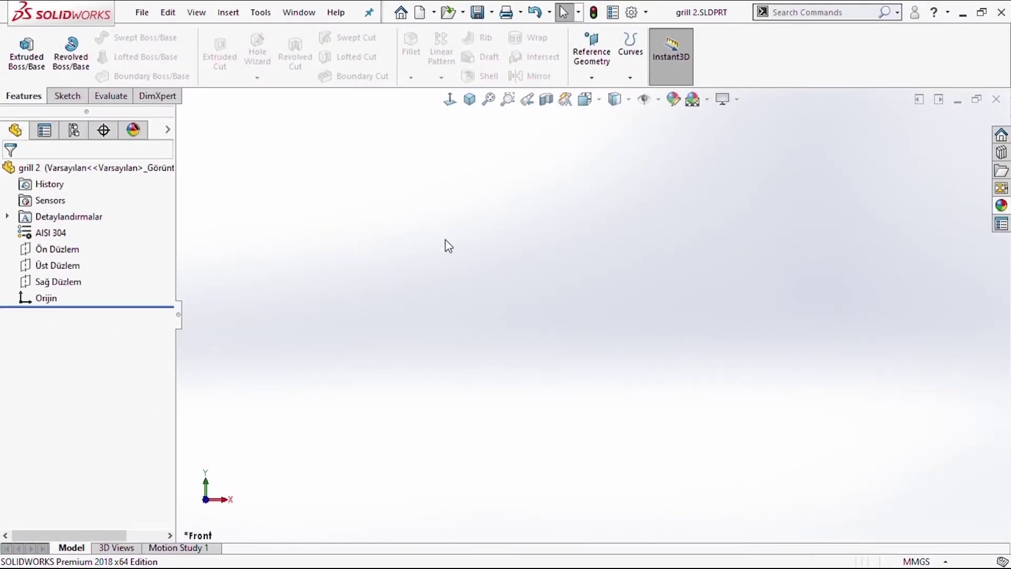
Sketch a corner rectangle from the origin on the Top Plane
left_click(105, 264)
left_click(97, 56)
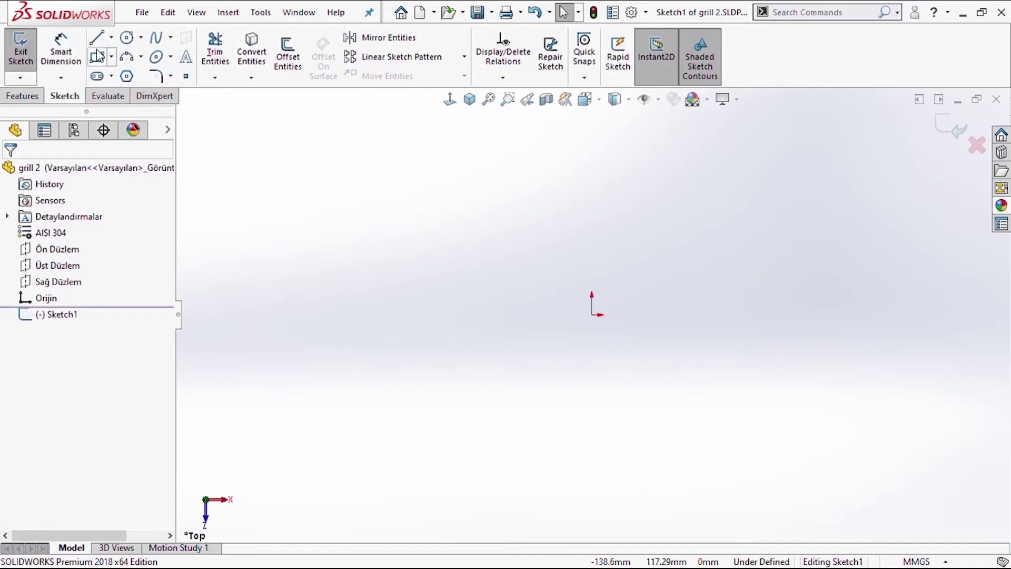
left_click(591, 314)
left_click(882, 168)
Dimension the rectangle 900 mm tall and 1800 mm wide
key("d")
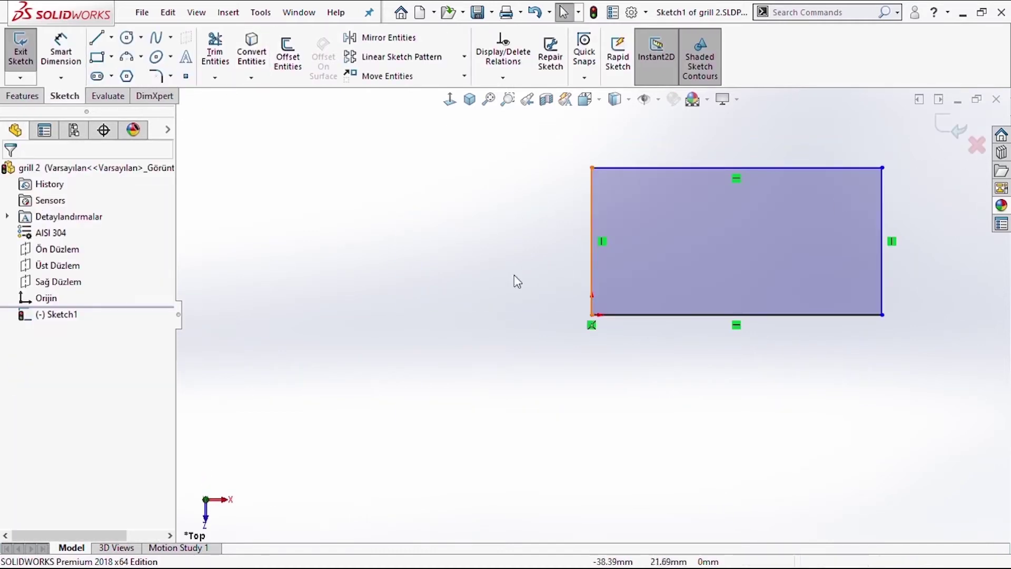
left_click(589, 223)
left_click(539, 221)
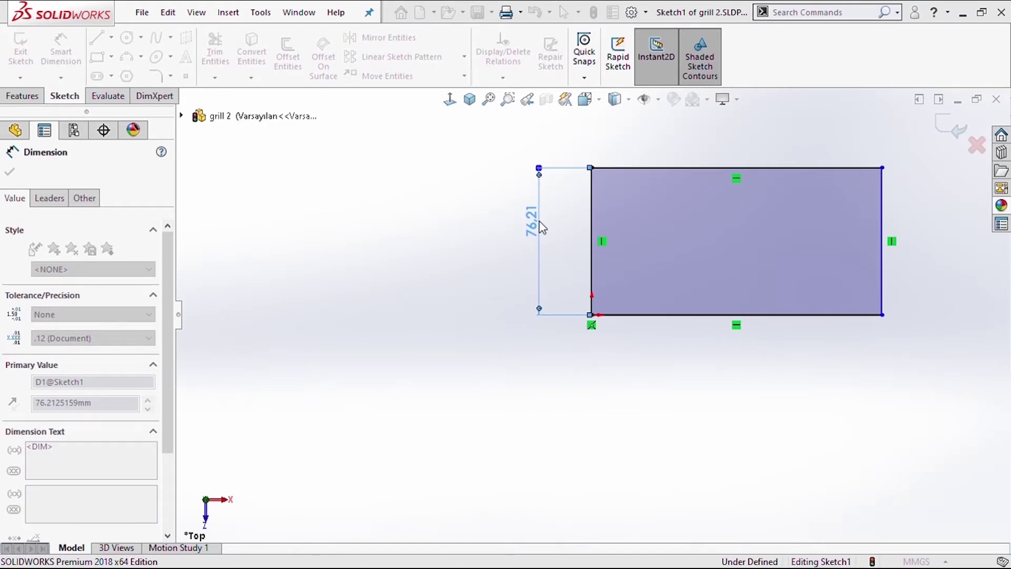
type("900")
key("Return")
left_click(643, 314)
left_click(655, 357)
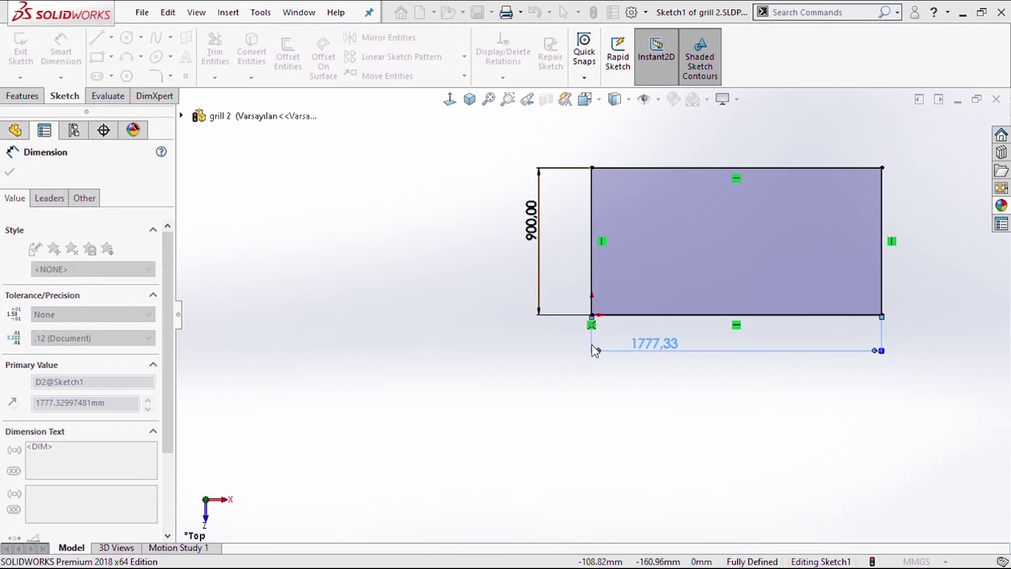
type("1800")
key("Return")
left_click(408, 309)
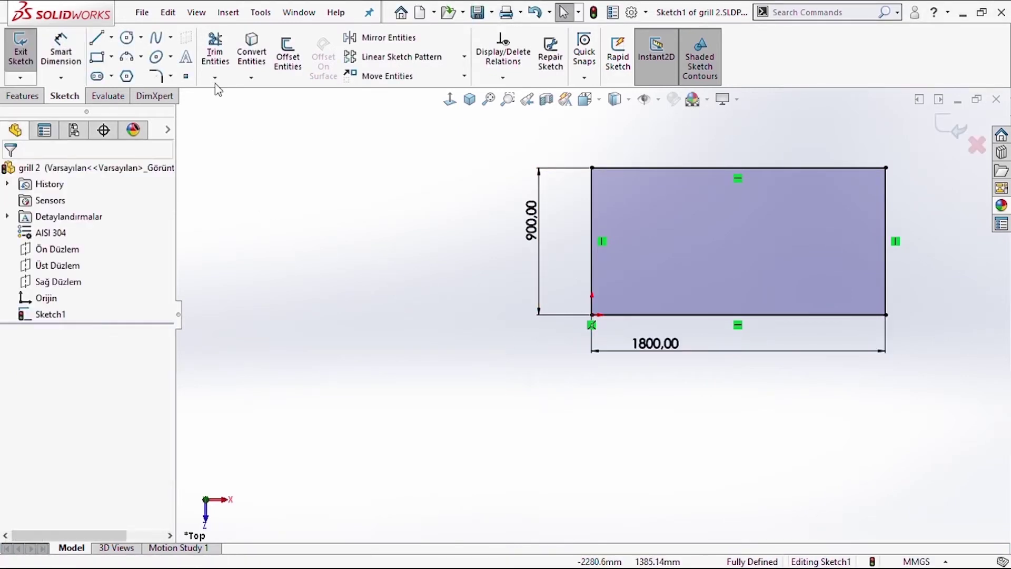
Offset the rectangle outline 20 mm inward
left_click(289, 56)
left_click(591, 217)
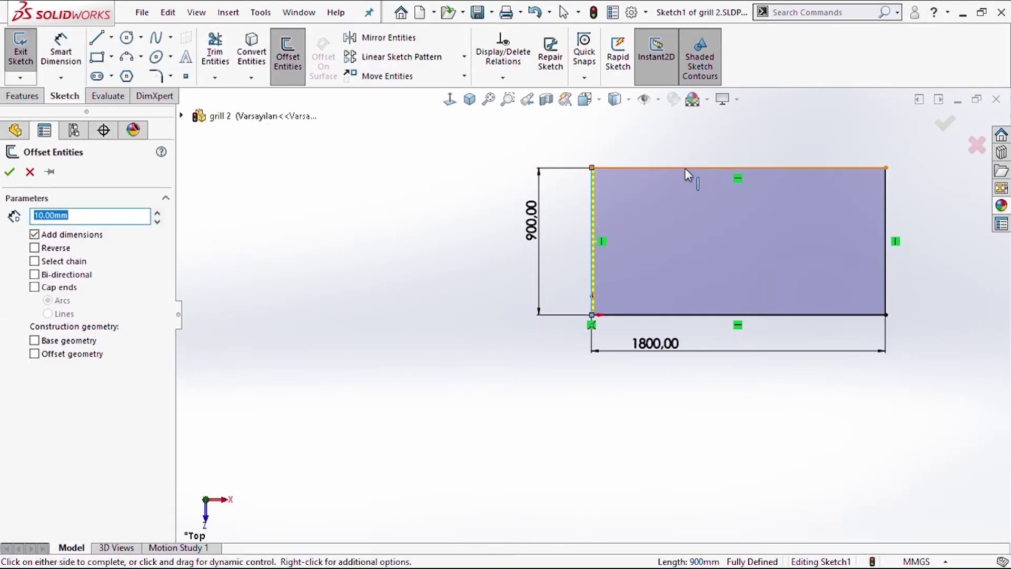
left_click(159, 218)
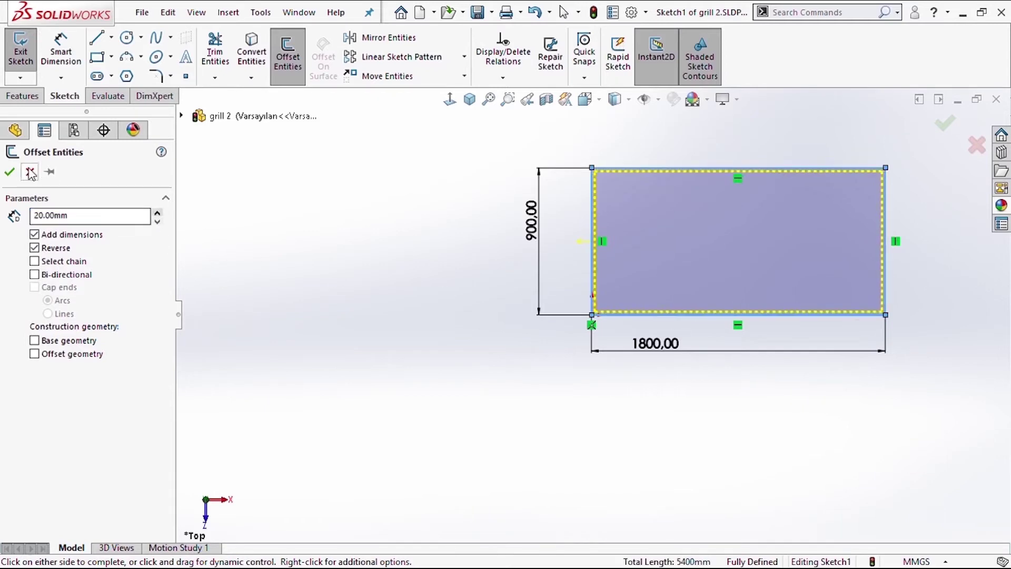
key("Return")
Boss-extrude the frame sketch 50 mm deep
left_click(22, 95)
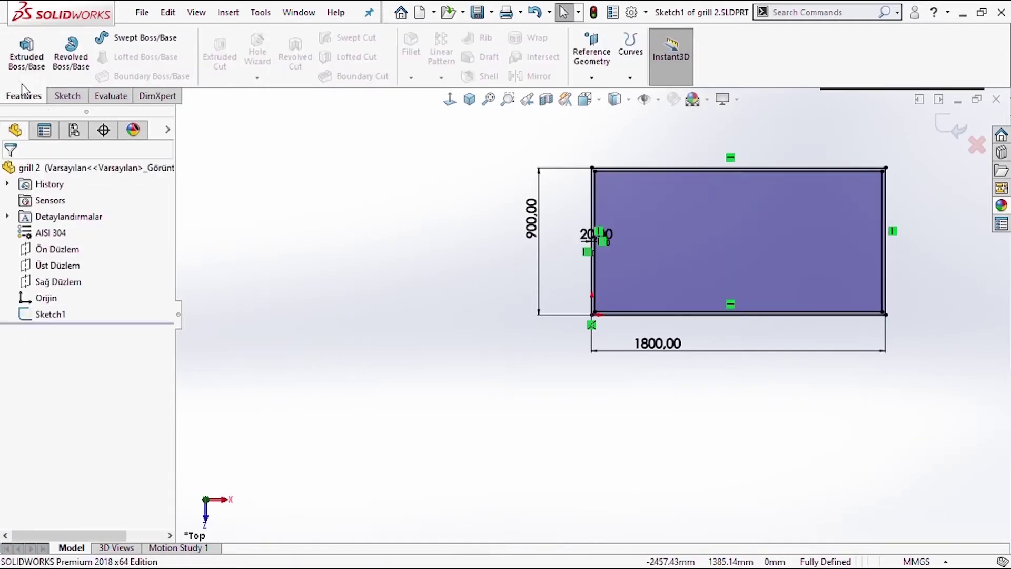
left_click(26, 53)
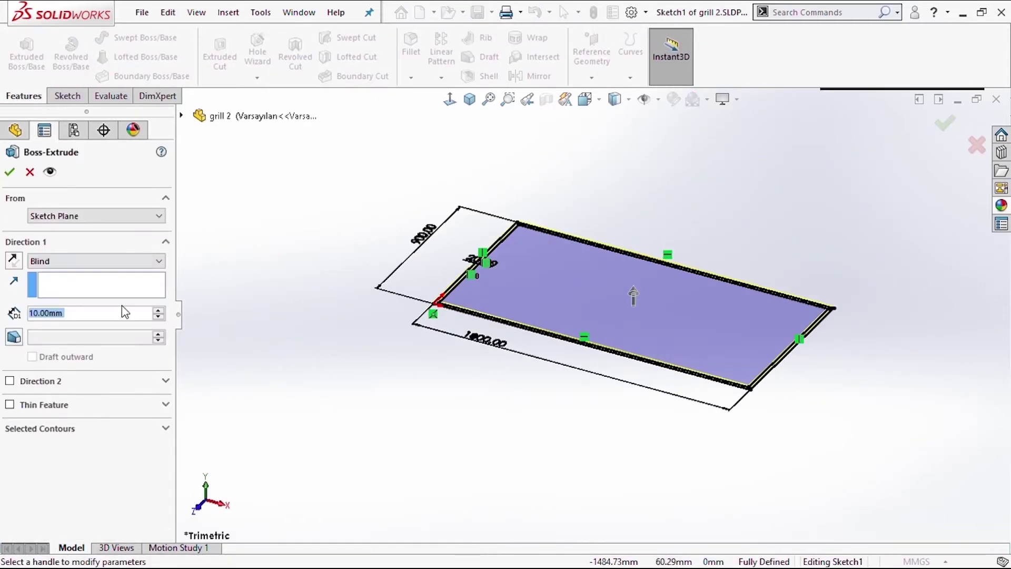
left_click(159, 313)
left_click(159, 313)
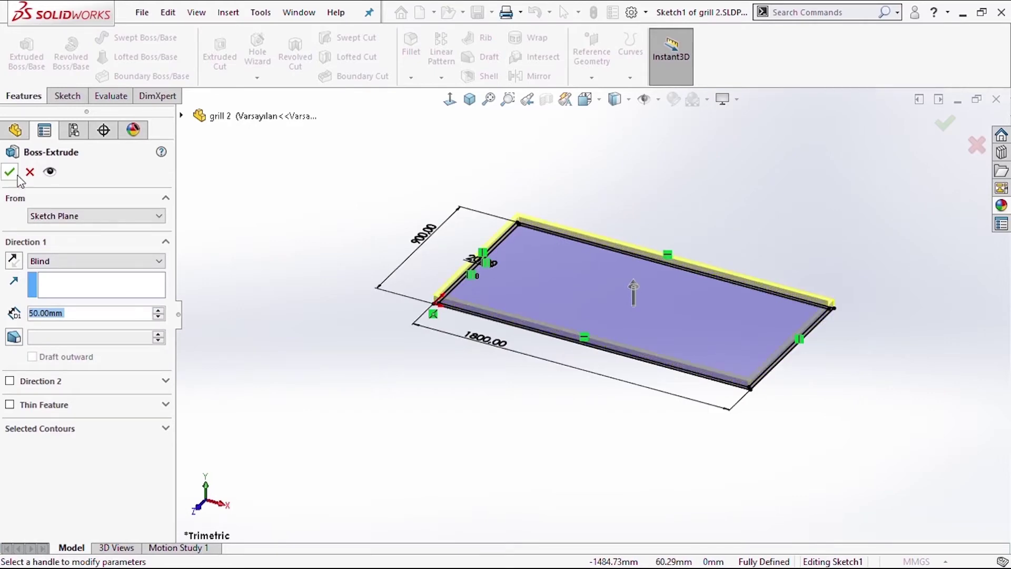
left_click(10, 172)
Orbit the frame, turn the view Normal To, and select its side face
scroll(520, 303, "down", 3)
scroll(474, 284, "down", 3)
scroll(625, 248, "down", 3)
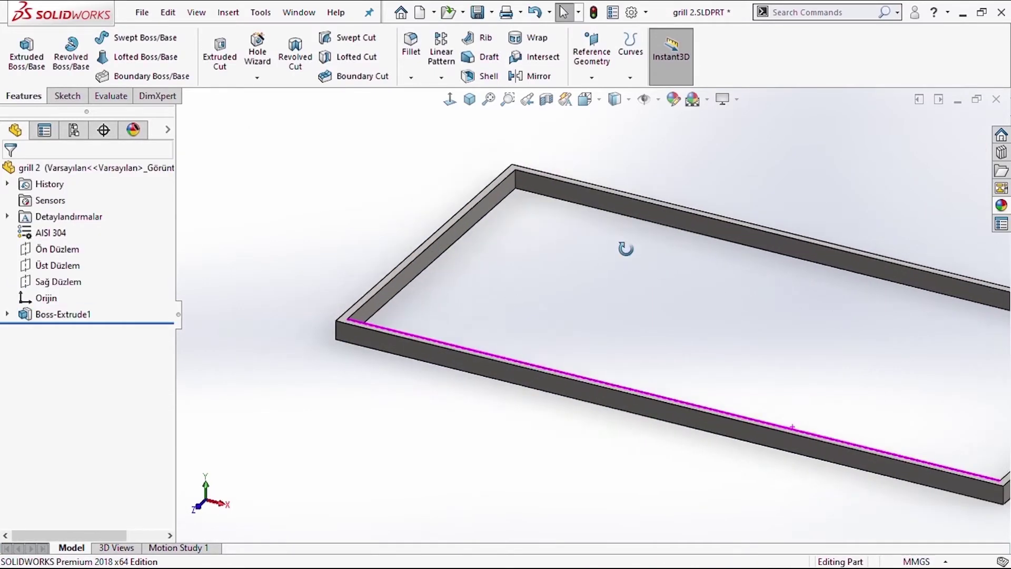
mouse_move(625, 249)
middle_mouse_down()
mouse_move(710, 226)
mouse_move(737, 263)
mouse_move(562, 390)
mouse_move(604, 355)
middle_mouse_up()
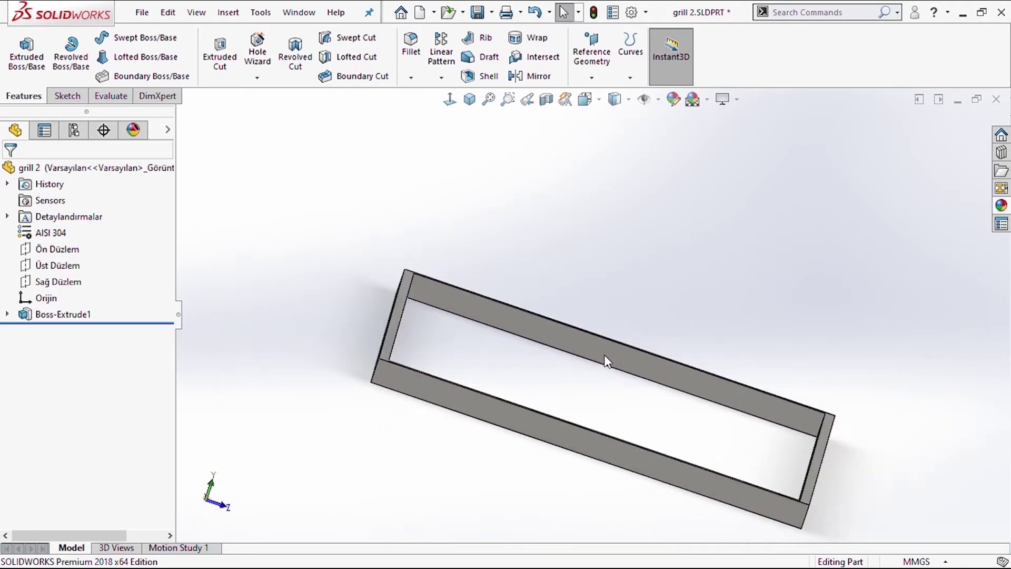
left_click(451, 101)
left_click(651, 390)
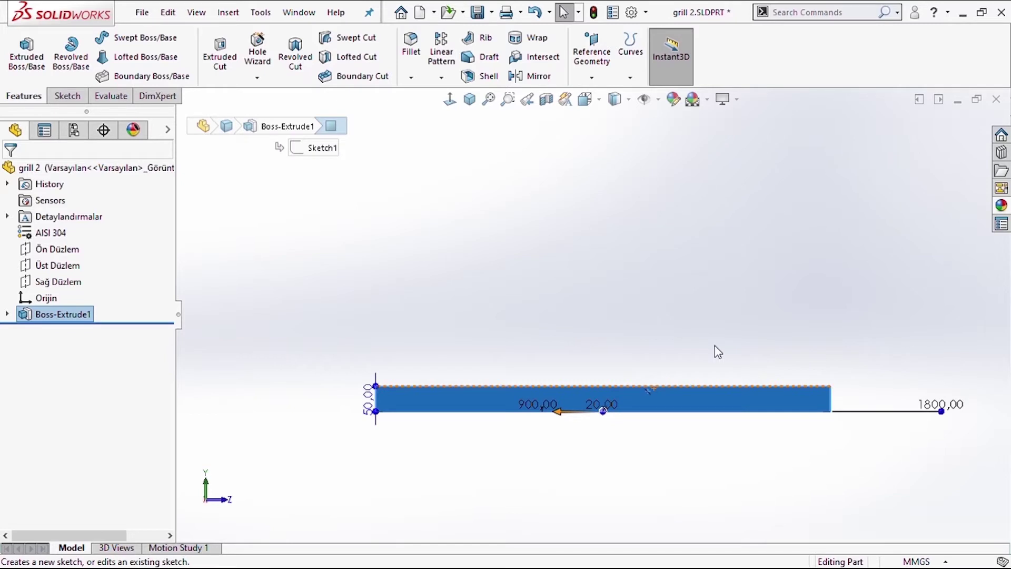
Start a sketch on the side face, try a three-point arc, then trim it away
left_click(717, 352)
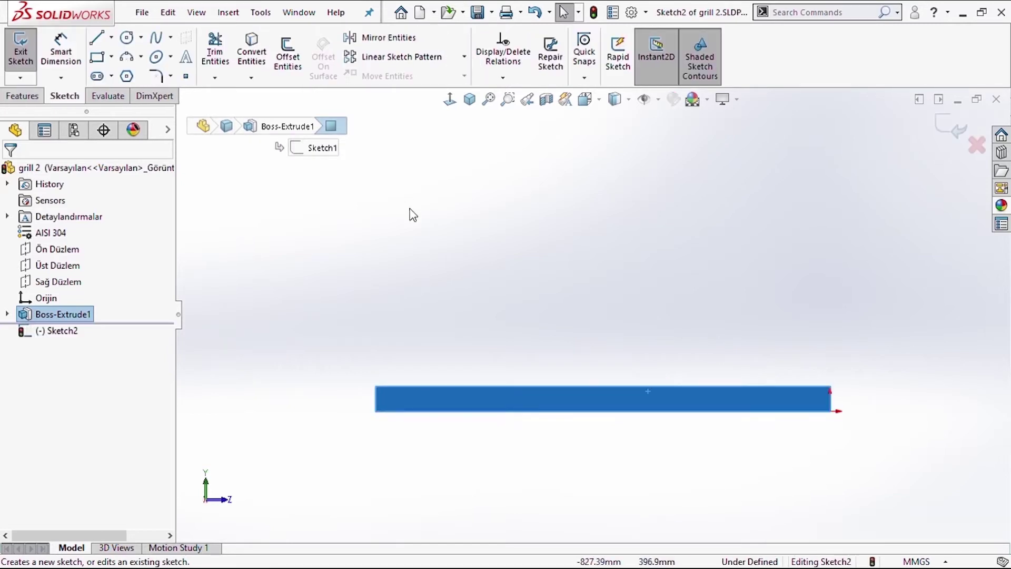
left_click(127, 57)
key("Escape")
left_click(97, 37)
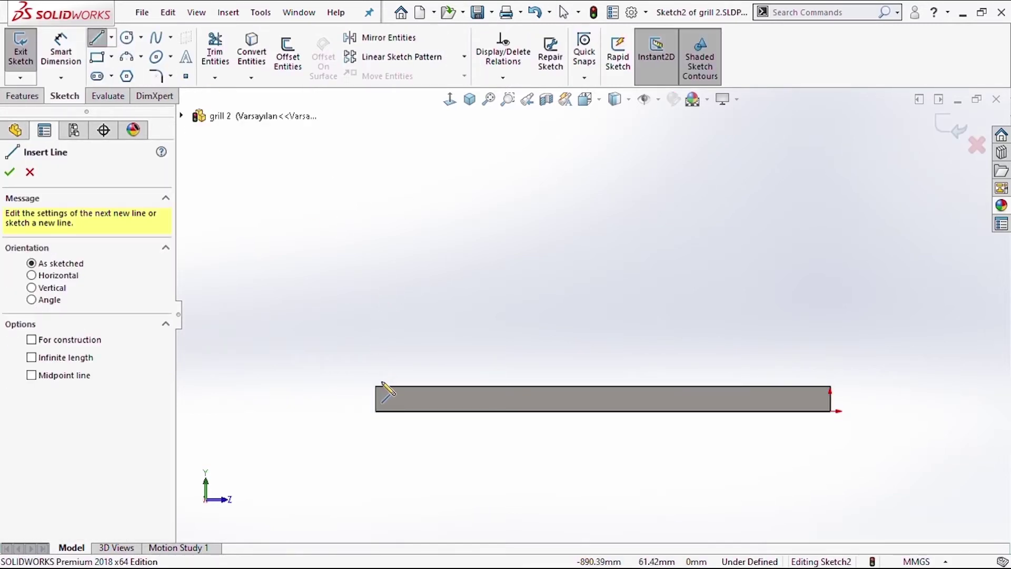
left_click(129, 59)
left_click(375, 386)
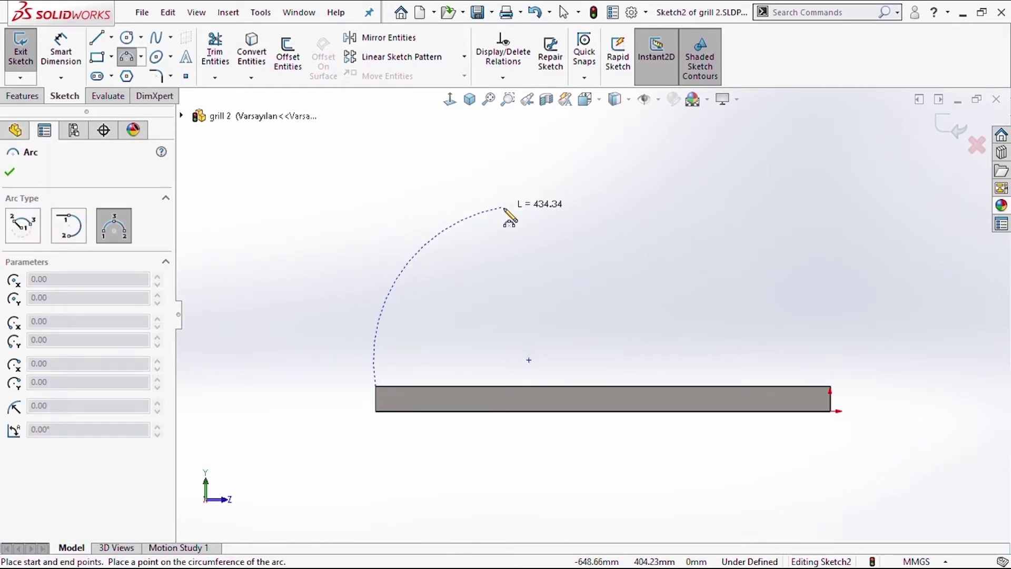
left_click(464, 274)
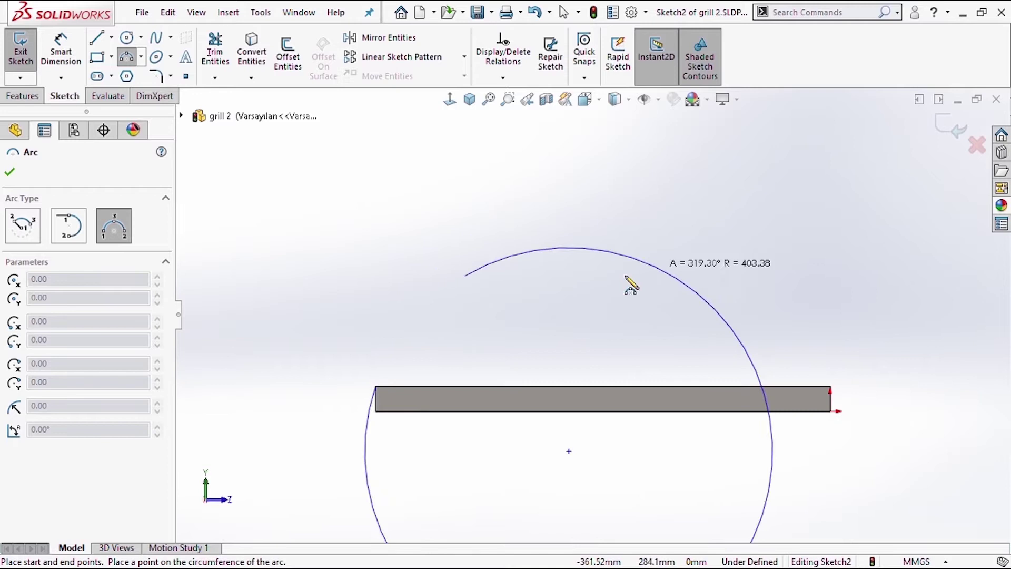
left_click(401, 316)
left_click(830, 386)
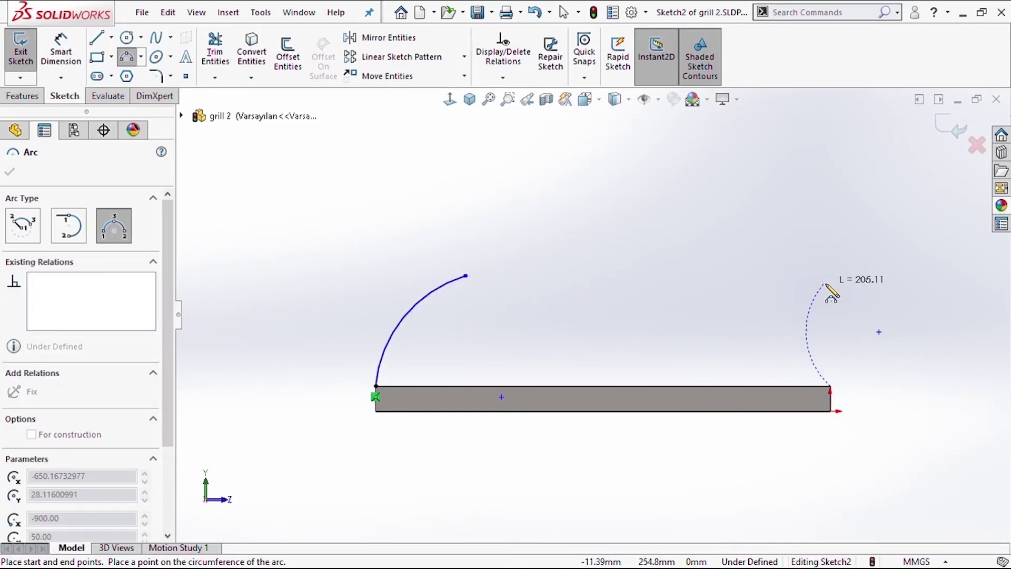
key("Escape")
left_click(215, 52)
left_click(401, 316)
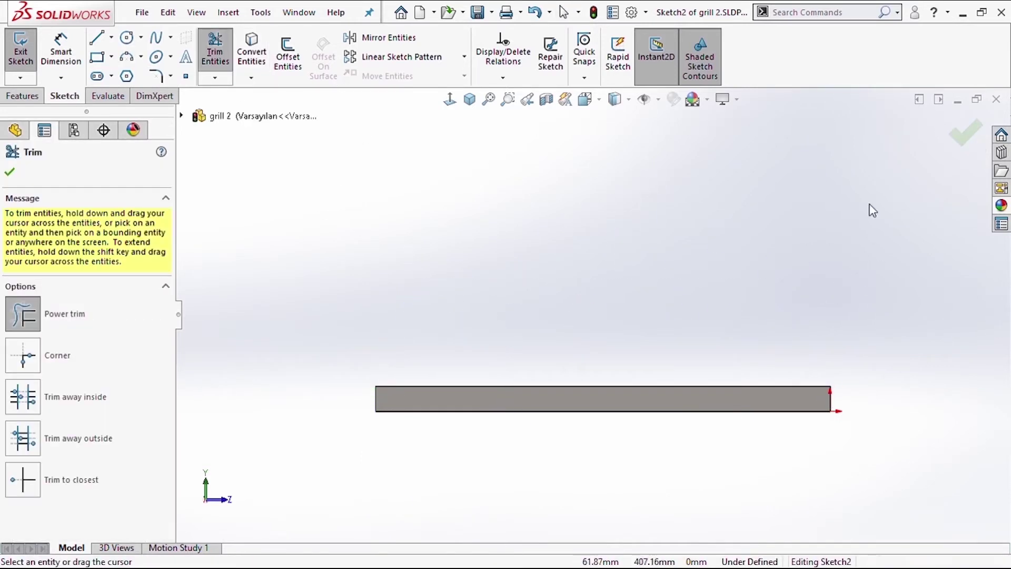
key("Escape")
Draw a closed trapezoid with lines between the strip's bottom corners
left_click(97, 37)
left_click(376, 385)
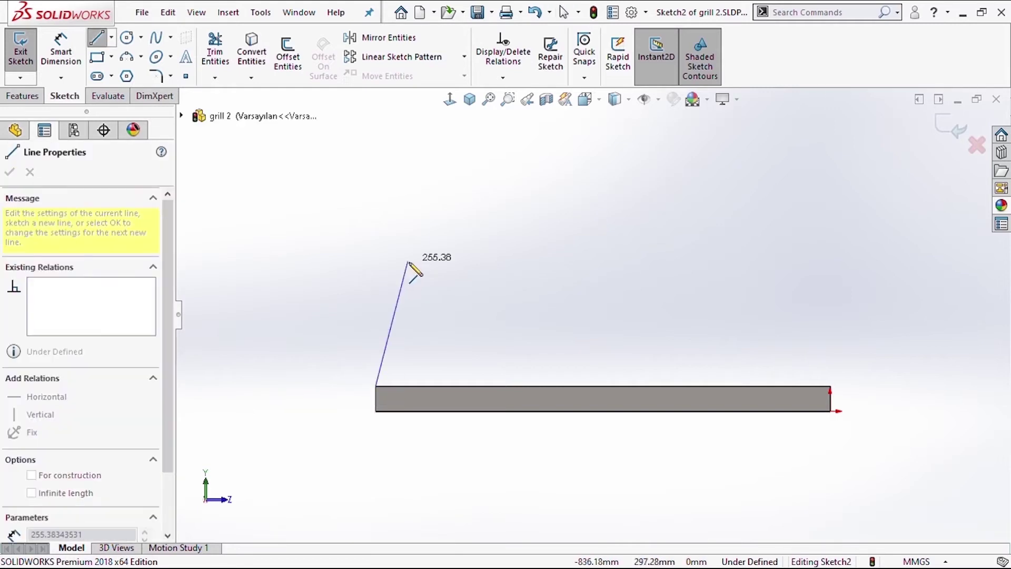
left_click(408, 261)
left_click(810, 260)
left_click(830, 386)
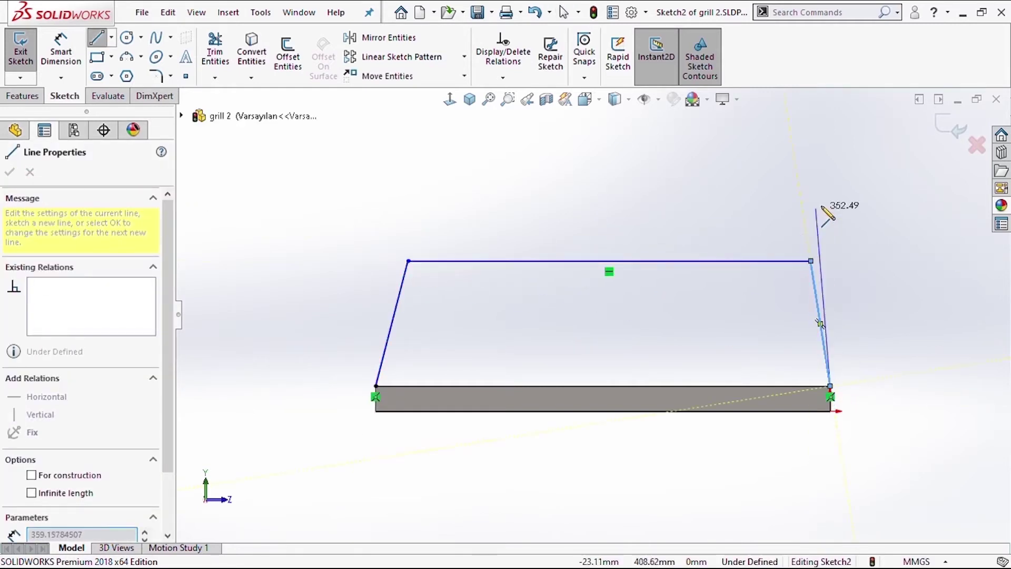
left_click(375, 386)
key("Escape")
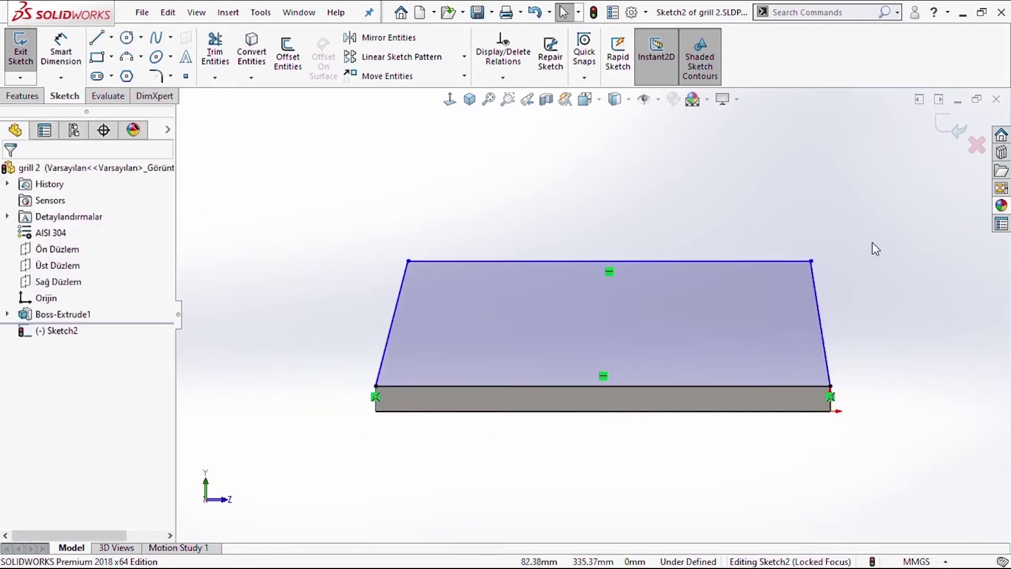
Add a Vertical relation between the top and bottom edge midpoints
key("d")
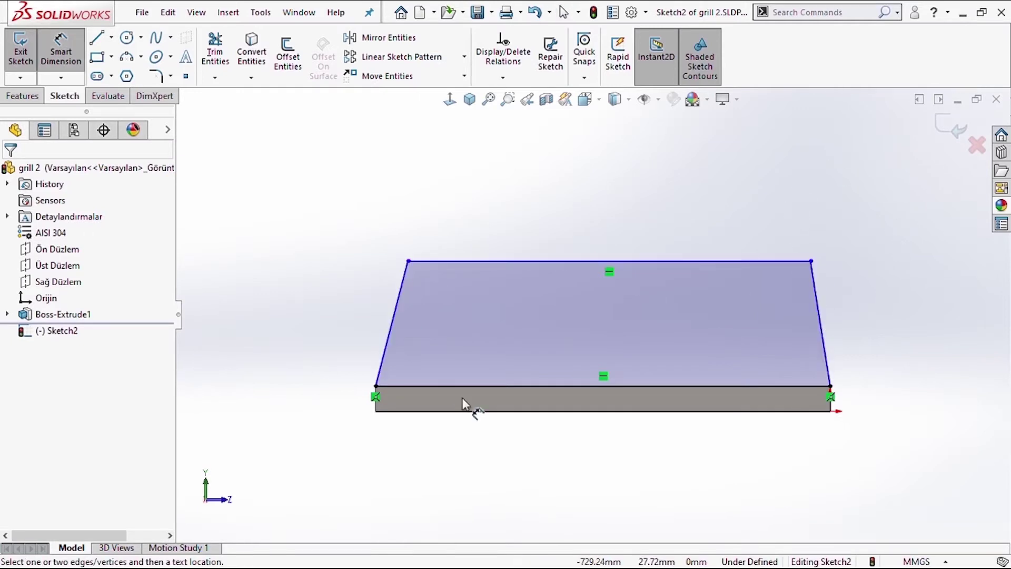
key("Escape")
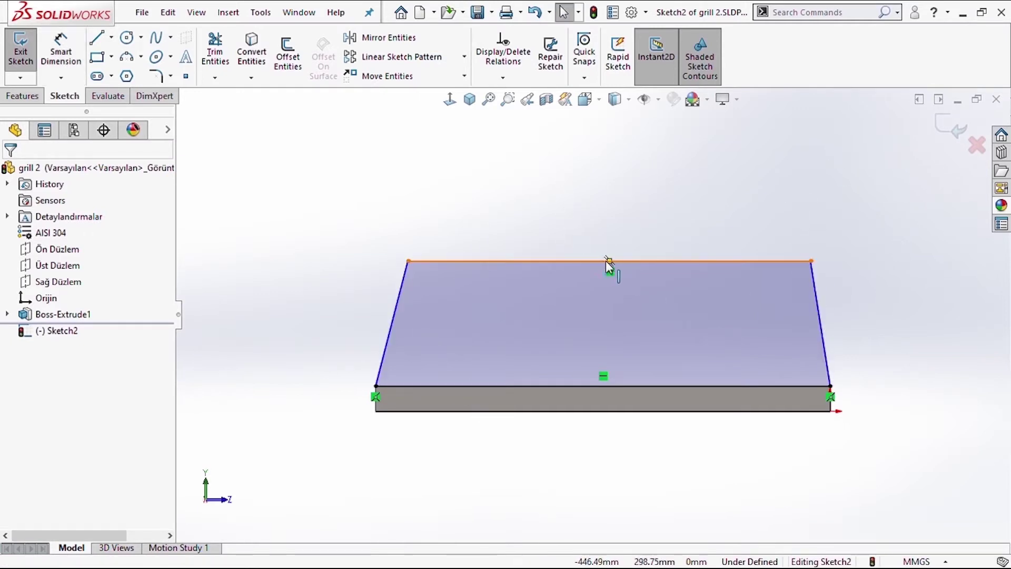
left_click(608, 262)
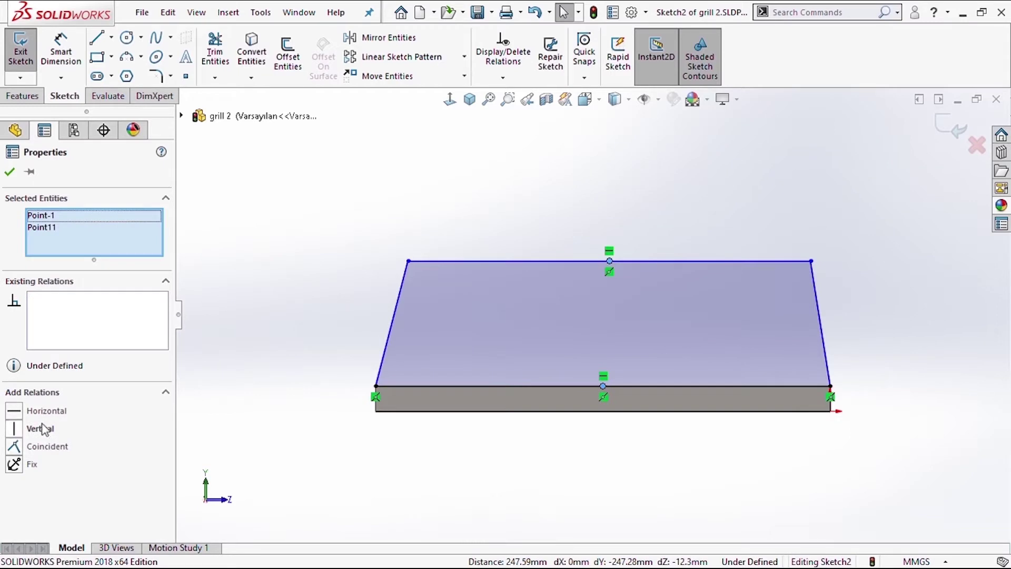
left_click(45, 429)
left_click(303, 152)
Dimension the left slanted edge's horizontal inset at 50 mm
key("d")
left_click(396, 304)
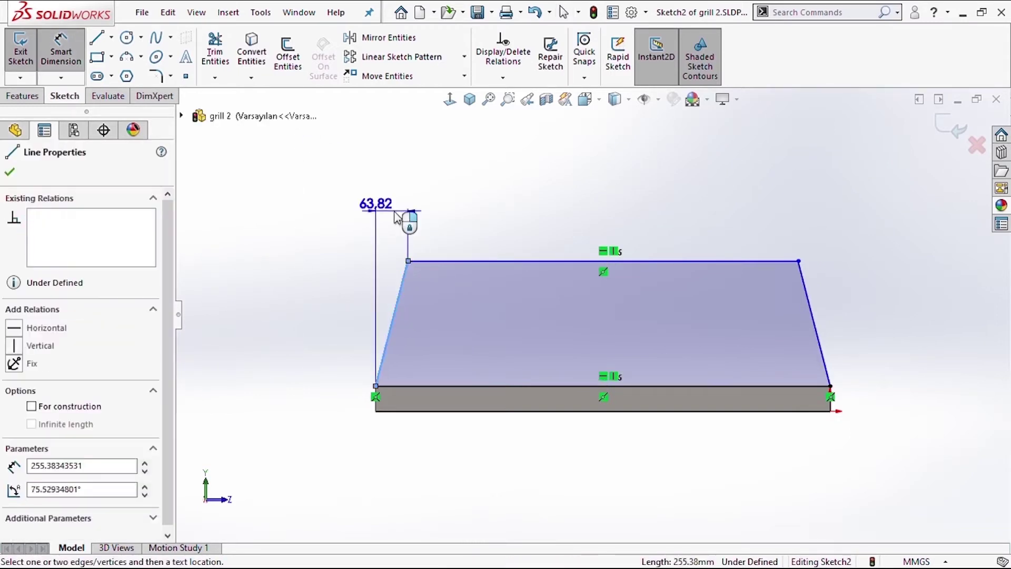
left_click(397, 217)
type("50")
key("Return")
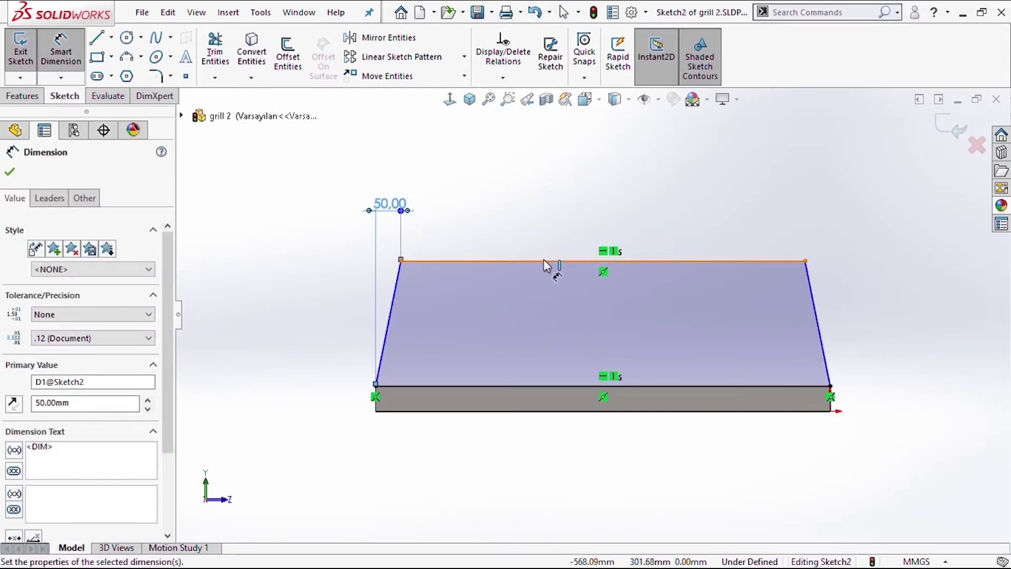
left_click(547, 263)
key("Escape")
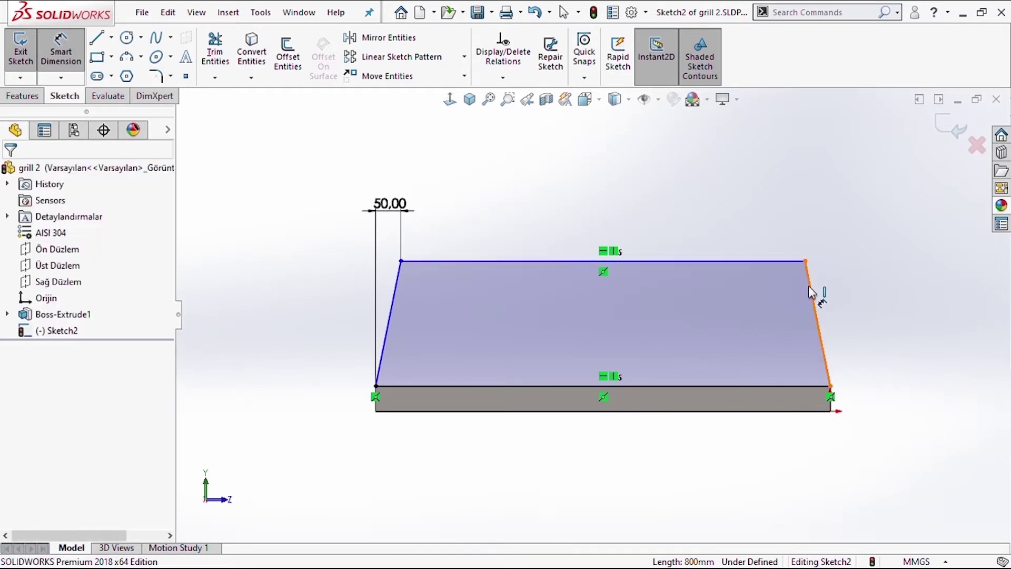
left_click(810, 289)
left_click(831, 245)
key("Escape")
Dimension the trapezoid's vertical height to 150 mm
left_click(638, 260)
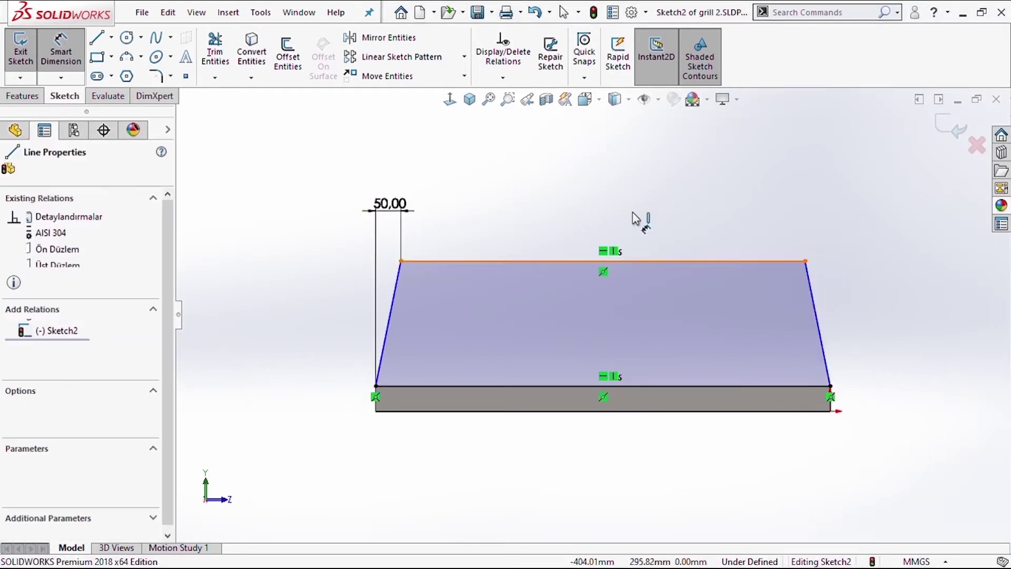
key("Escape")
left_click(634, 260)
key("Escape")
left_click(818, 326)
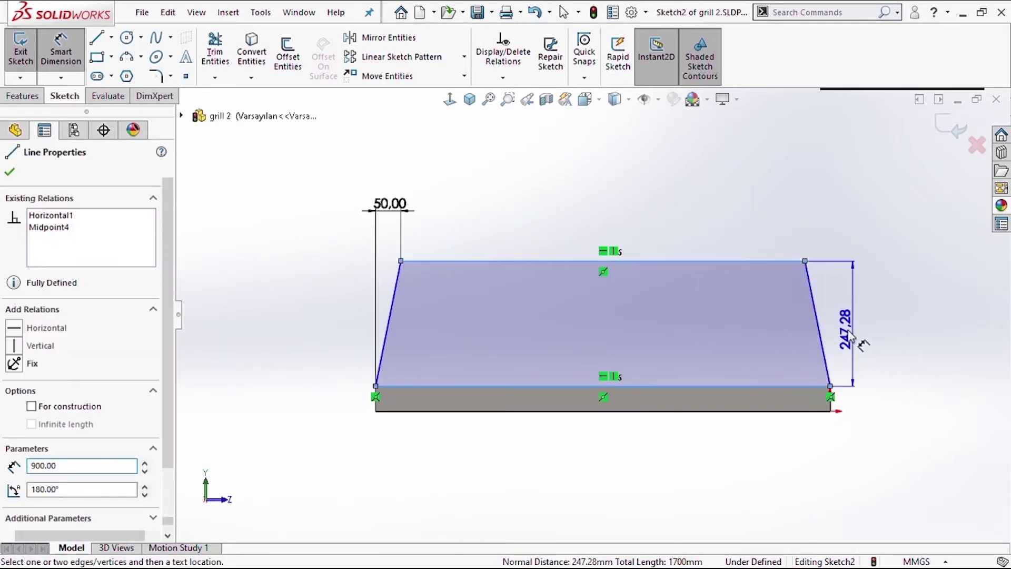
left_click(829, 322)
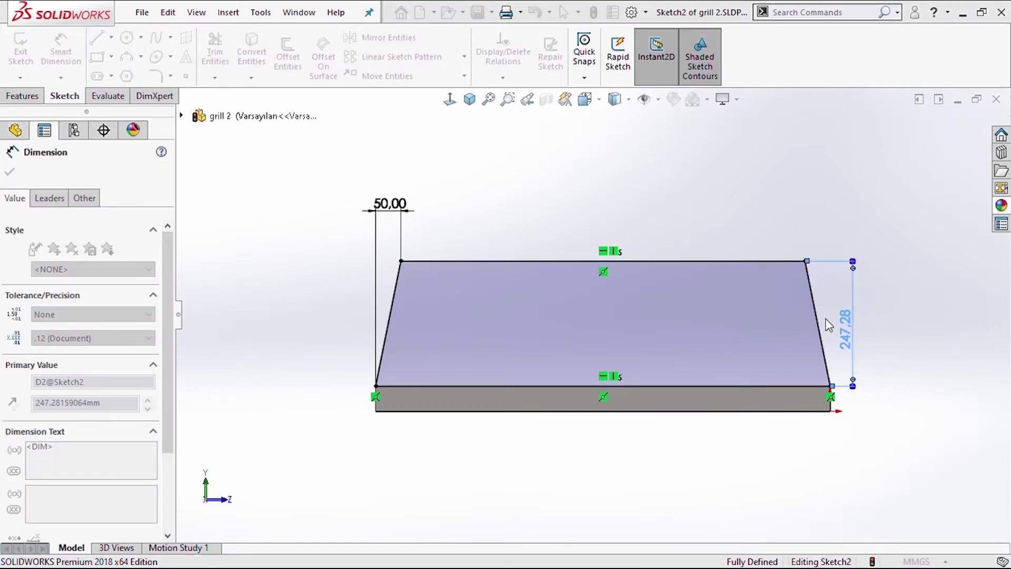
key("Return")
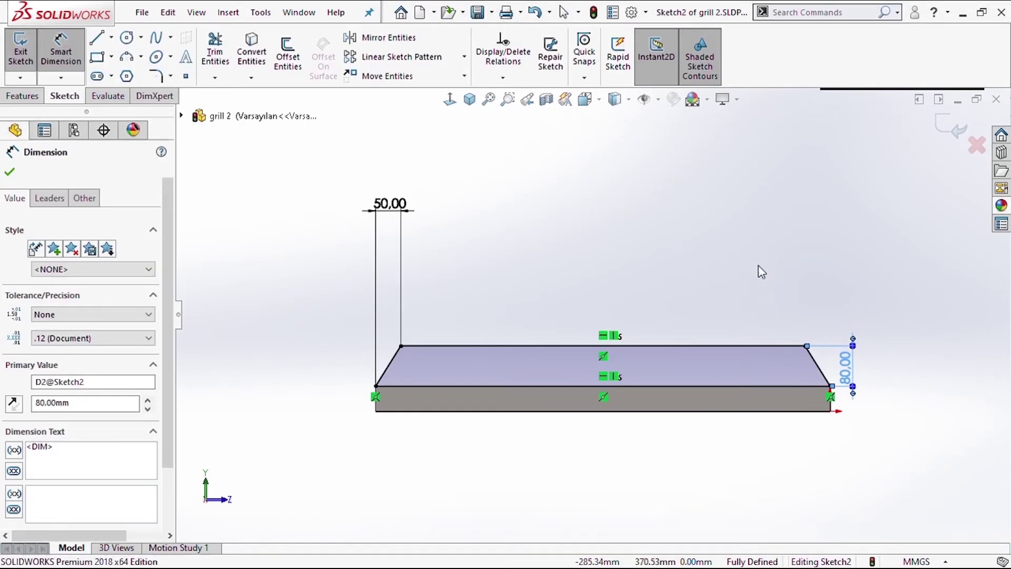
key("Escape")
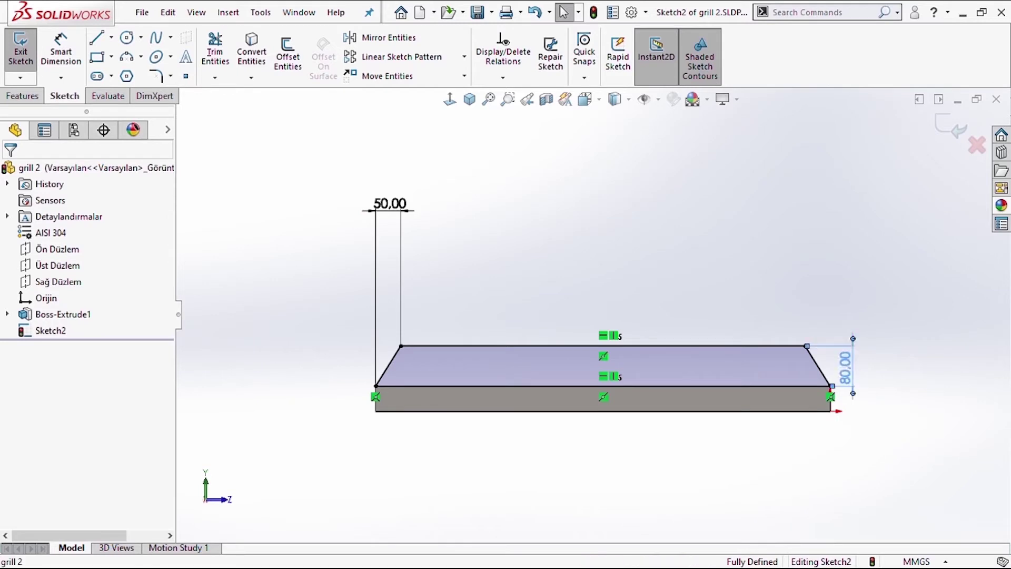
type("150")
key("Return")
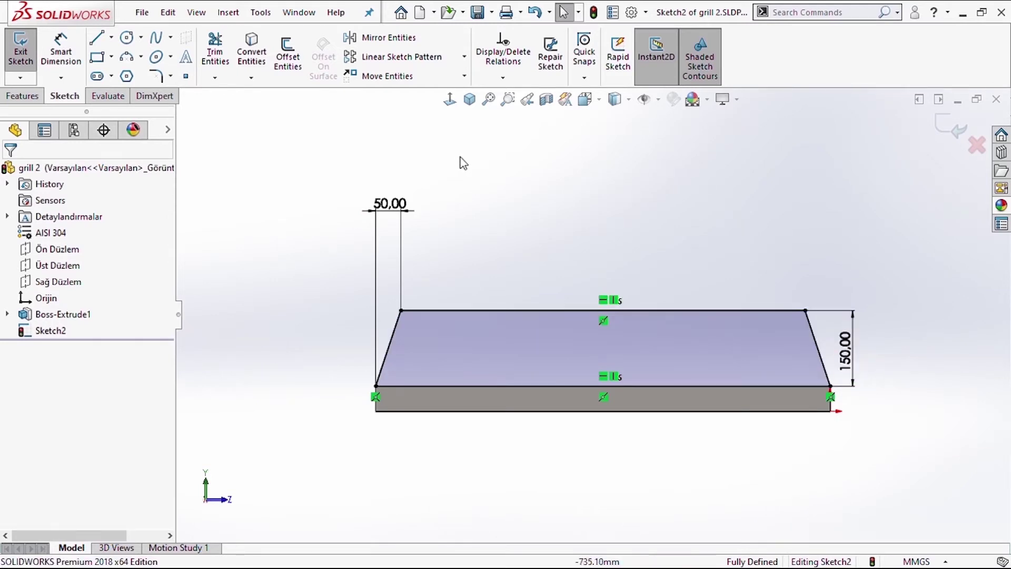
Revise the top inset dimension to 40 mm and begin the boss extrusion
left_click(35, 99)
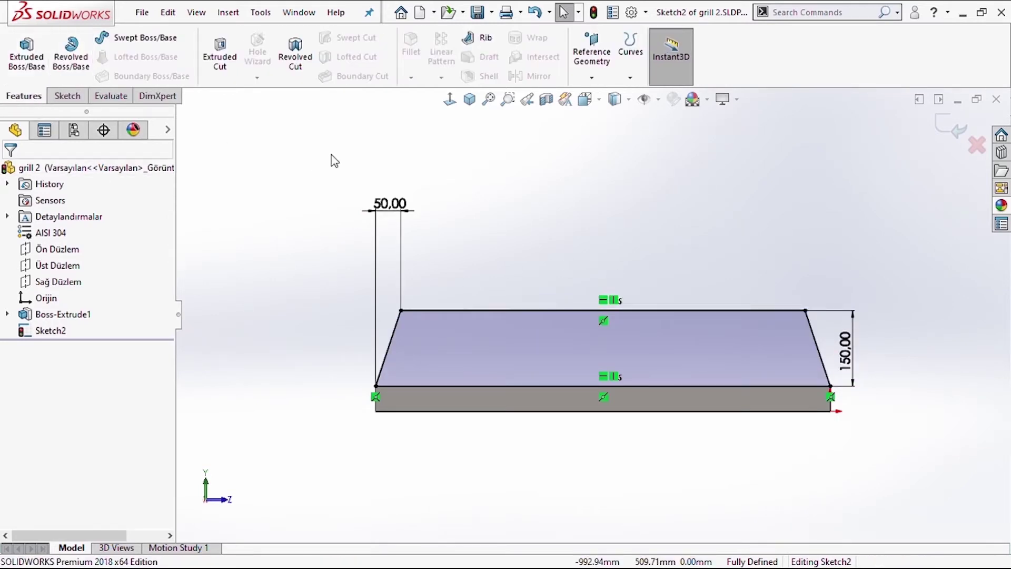
double_click(390, 205)
type("30")
key("Return")
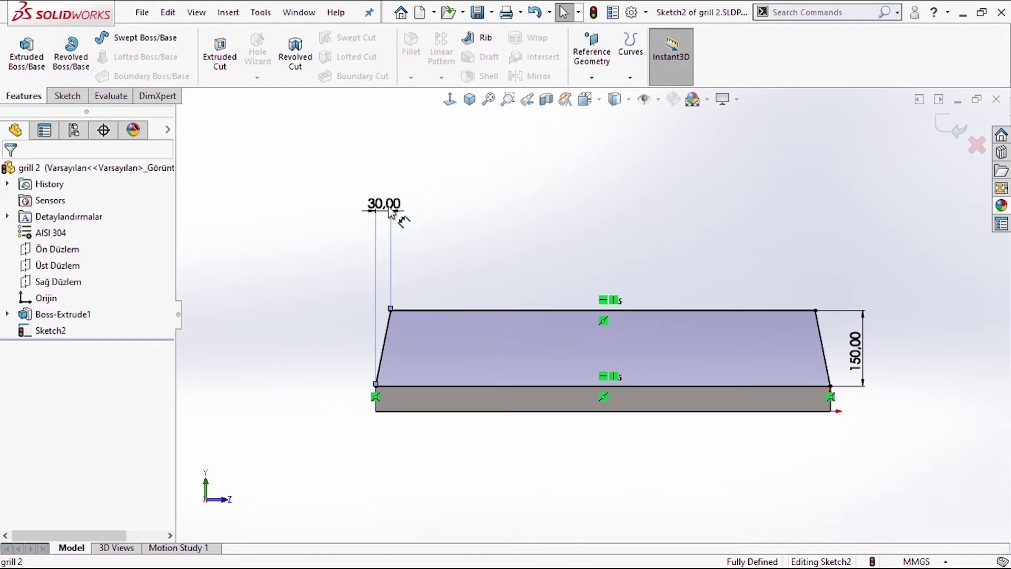
double_click(390, 206)
type("40")
key("Return")
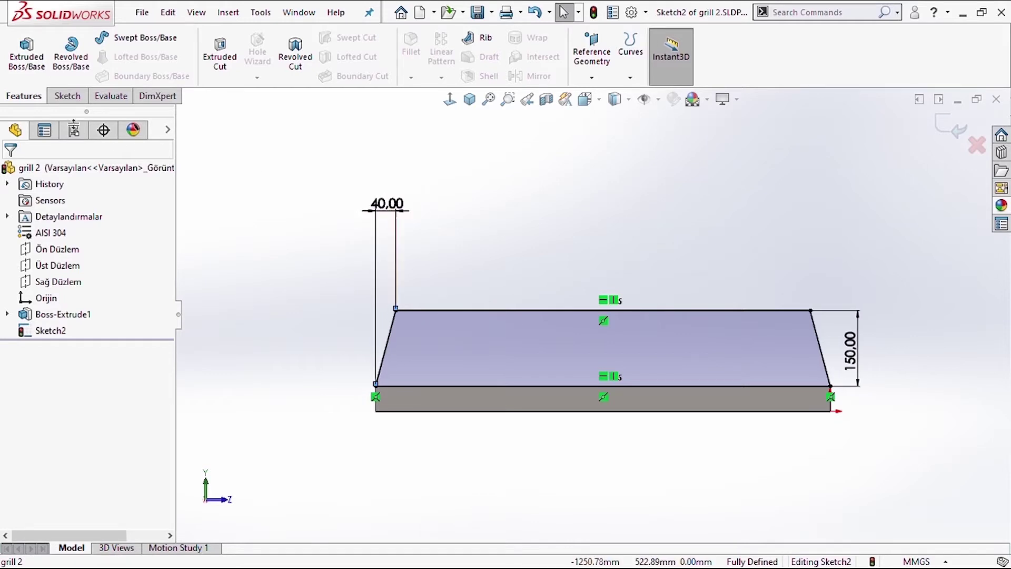
left_click(26, 51)
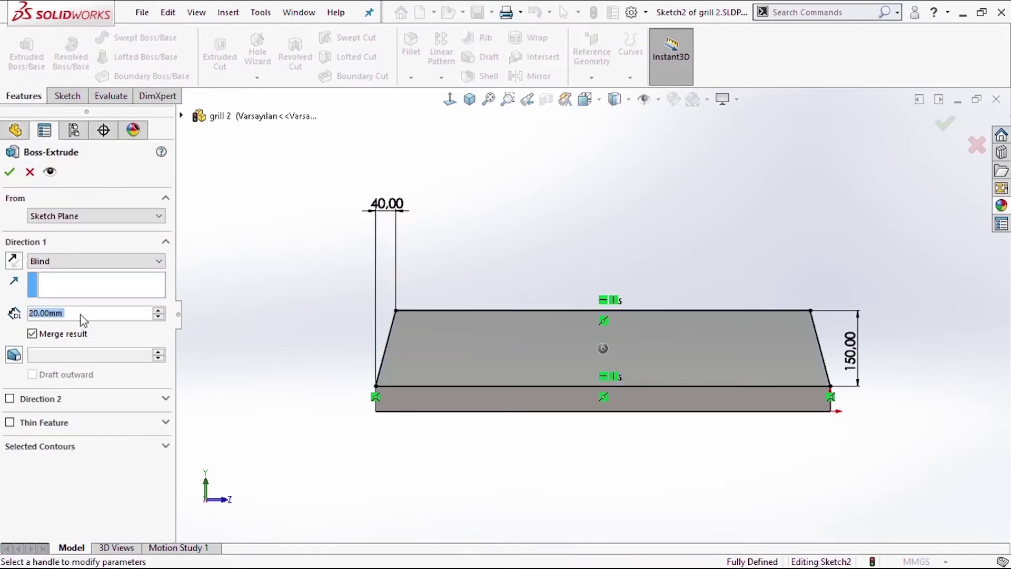
Flip the trapezoid extrusion to the other side and accept Boss-Extrude2
mouse_move(745, 260)
middle_mouse_down()
mouse_move(462, 335)
mouse_move(500, 288)
mouse_move(237, 413)
middle_mouse_up()
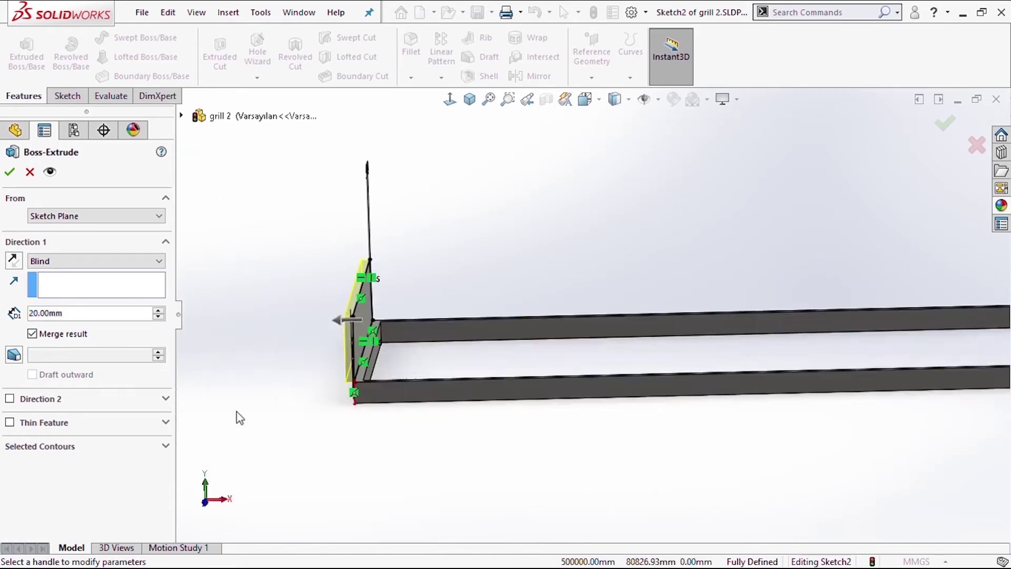
left_click(15, 261)
left_click(10, 172)
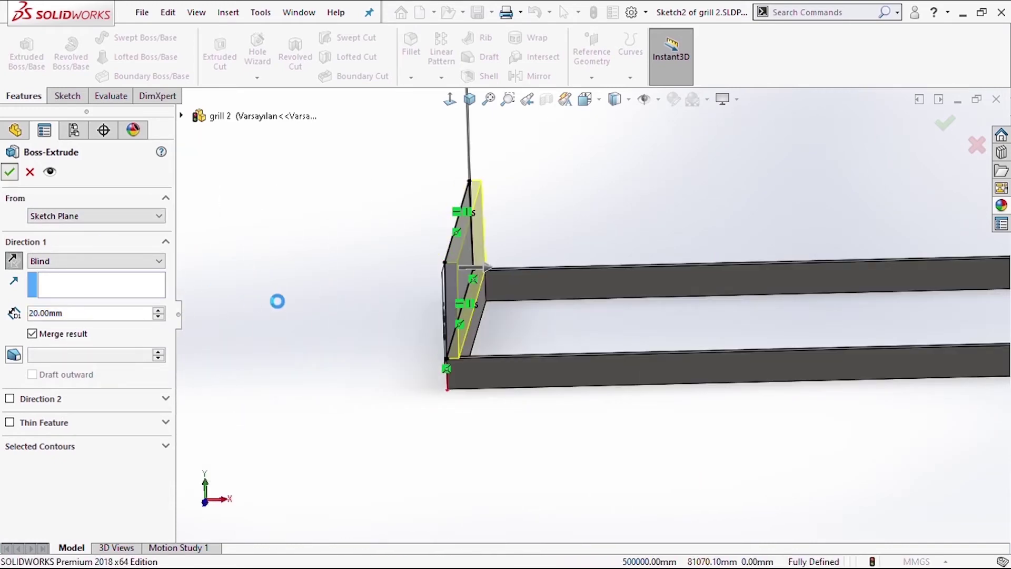
Select the wall's outer face and open Sketch3 on it
mouse_move(544, 305)
middle_mouse_down()
mouse_move(704, 286)
mouse_move(752, 331)
mouse_move(713, 232)
mouse_move(663, 239)
middle_mouse_up()
left_click(662, 237)
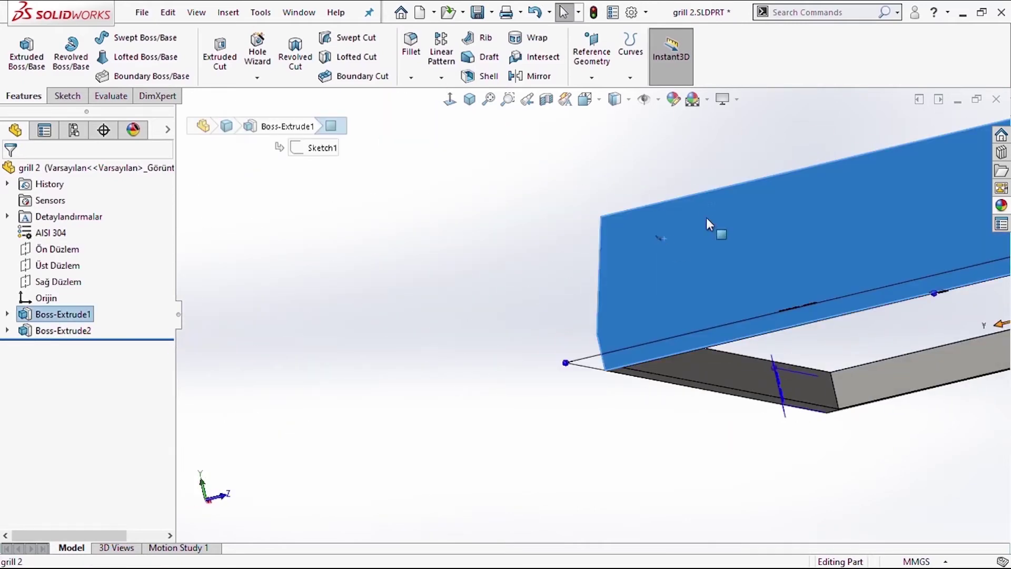
left_click(707, 245)
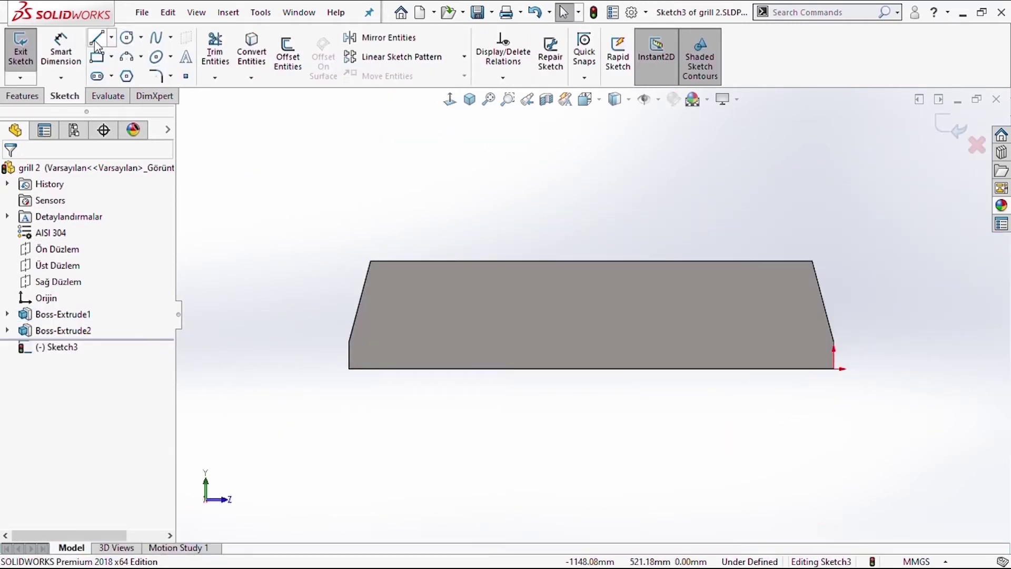
Trace the end plate's outline with lines and offset it 20 mm inward
left_click(96, 42)
left_click(349, 341)
left_click(833, 341)
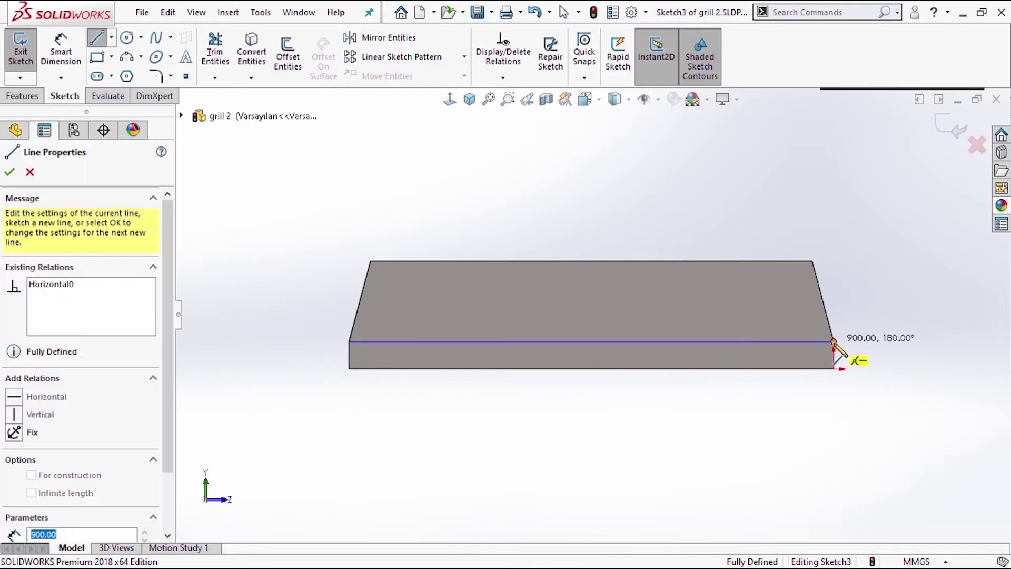
left_click(812, 261)
left_click(371, 261)
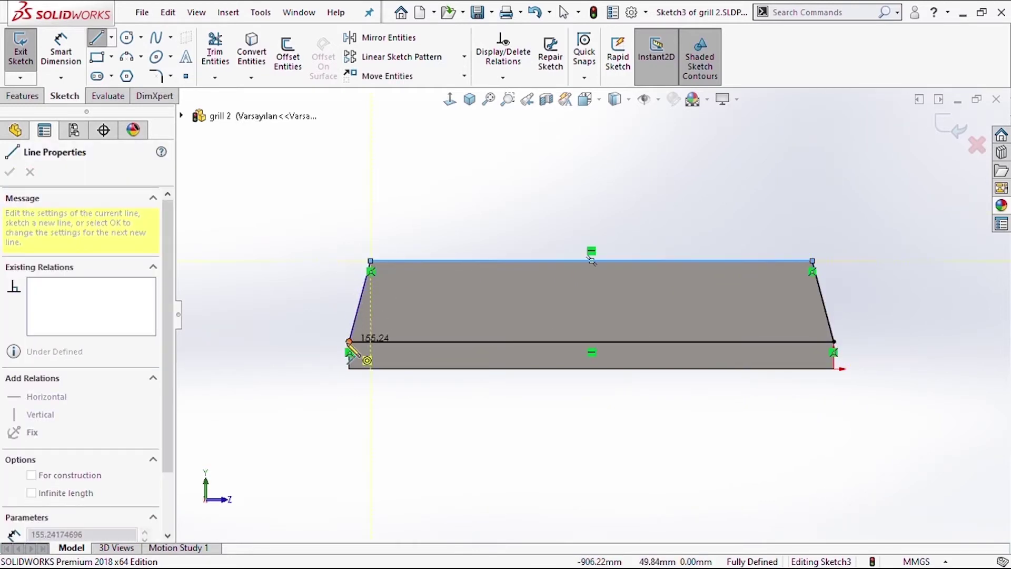
left_click(349, 341)
left_click(288, 53)
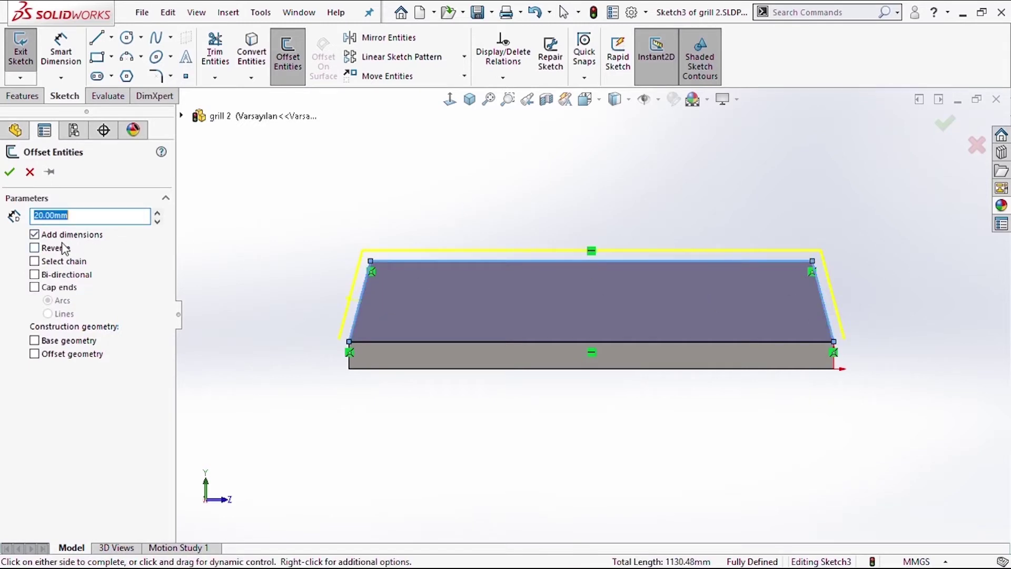
left_click(65, 248)
left_click(9, 172)
Power-trim the extra bottom and corner lines to leave the 20 mm band
left_click(214, 53)
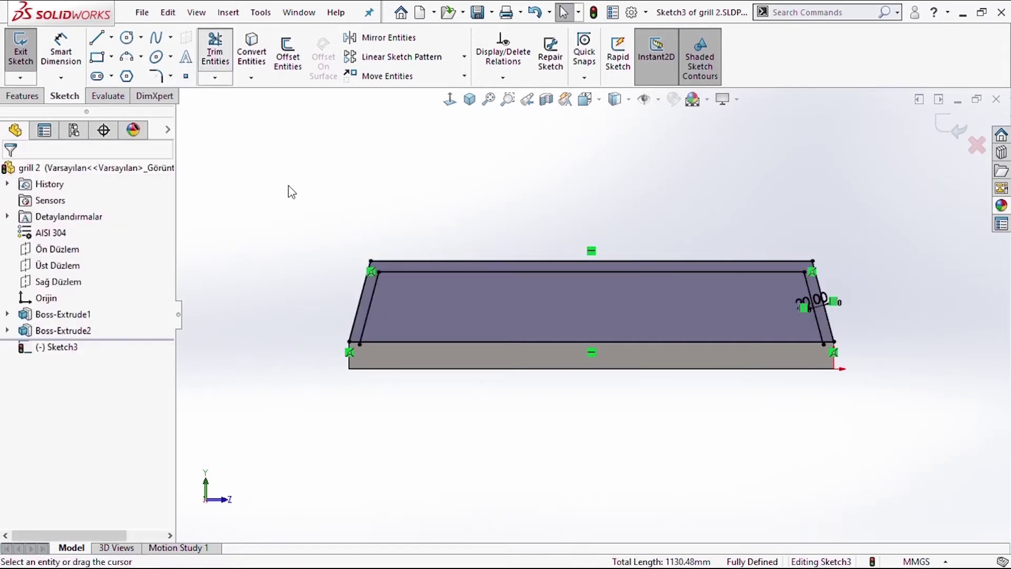
left_click_drag(447, 328, 455, 358)
scroll(842, 342, "down", 3)
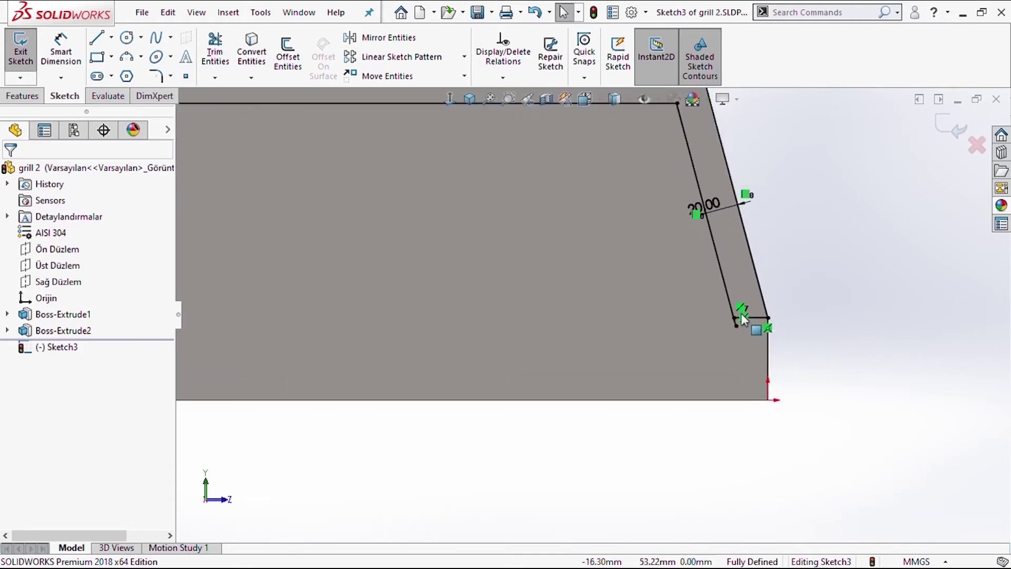
scroll(741, 313, "down", 2)
left_click_drag(582, 336, 675, 341)
scroll(309, 342, "up", 3)
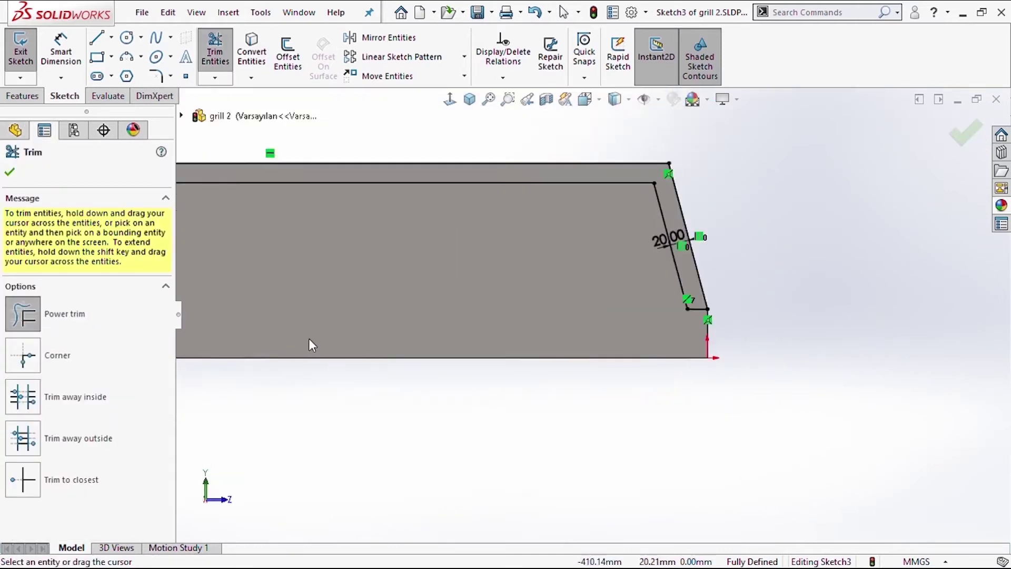
scroll(258, 305, "up", 2)
scroll(383, 318, "down", 5)
left_click_drag(542, 324, 500, 319)
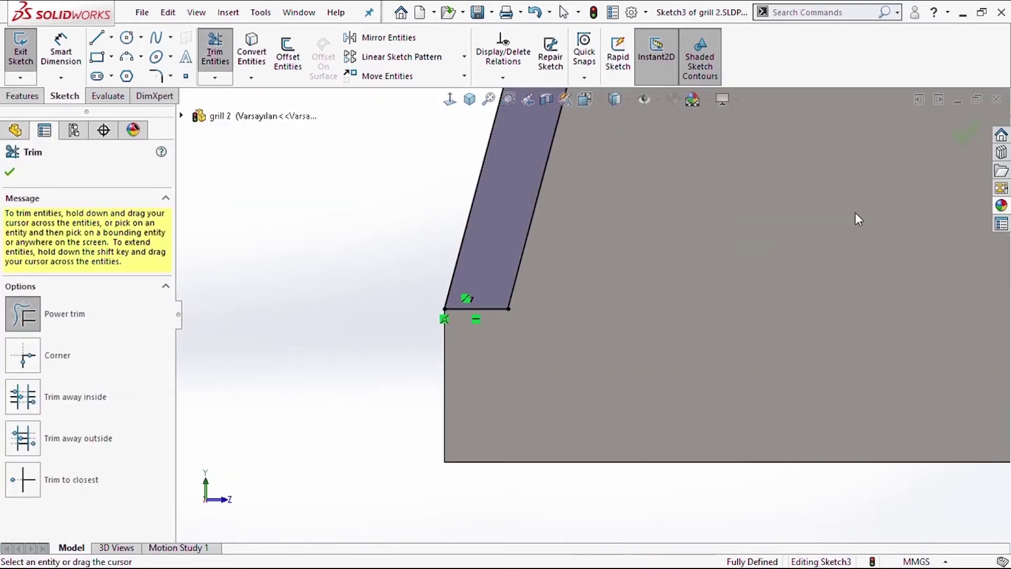
key("Escape")
left_click(37, 101)
Extrude the band Up To Surface, ending at the front outer face
left_click(27, 53)
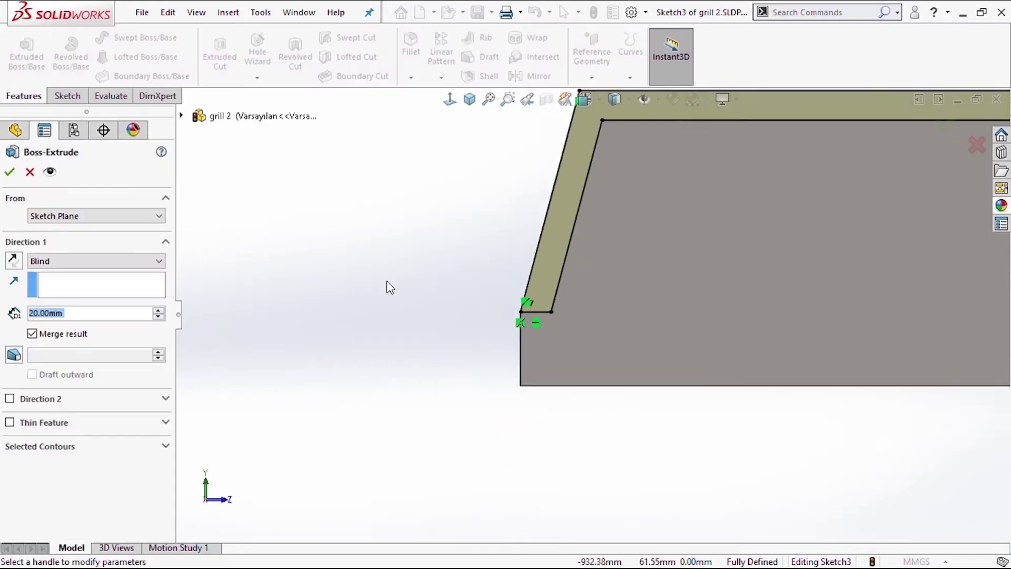
mouse_move(560, 313)
middle_mouse_down()
mouse_move(384, 293)
mouse_move(483, 458)
middle_mouse_up()
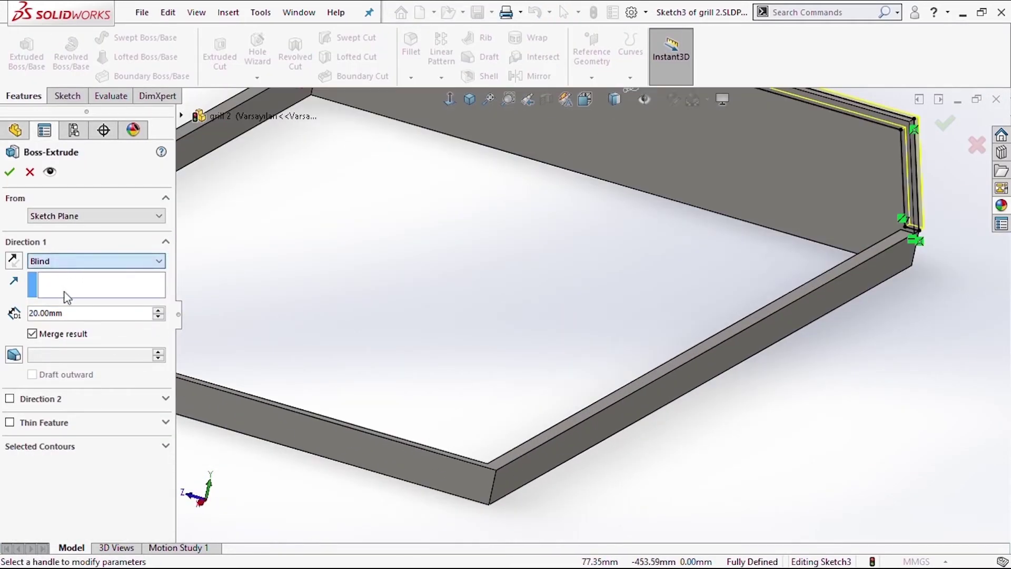
left_click(14, 260)
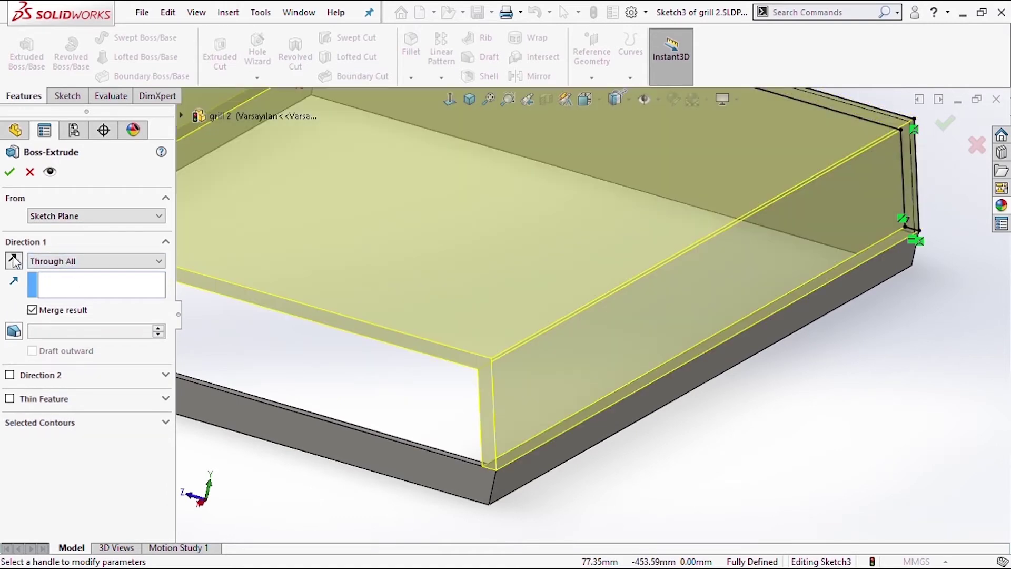
left_click(65, 316)
left_click(458, 477)
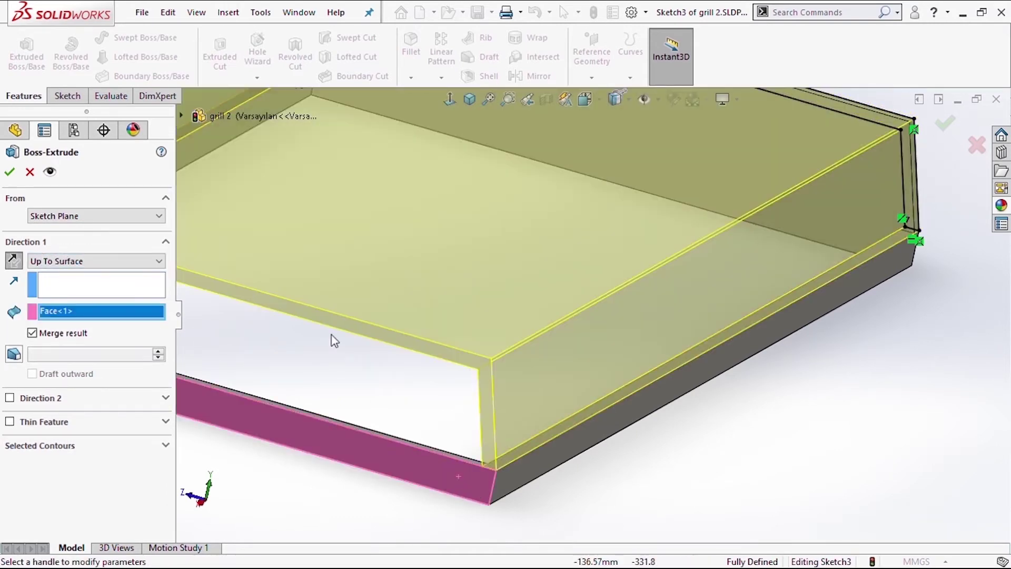
left_click(14, 176)
Start a new sketch on the part's top face
scroll(379, 398, "up", 5)
mouse_move(375, 375)
middle_mouse_down()
mouse_move(428, 311)
mouse_move(374, 267)
middle_mouse_up()
left_click(374, 267)
left_click(435, 225)
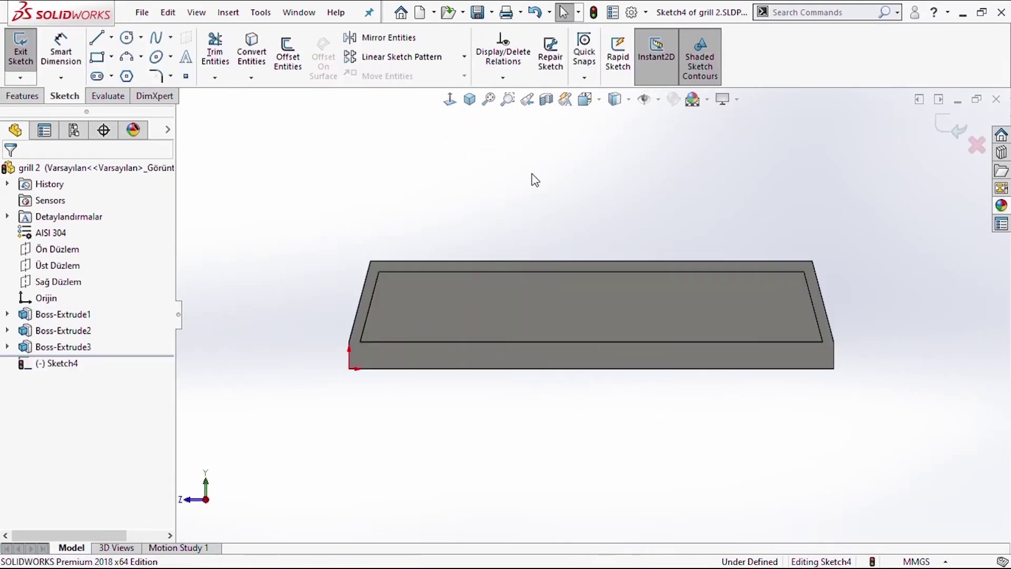
Trace a closed four-line outline inside the top rim
left_click(103, 39)
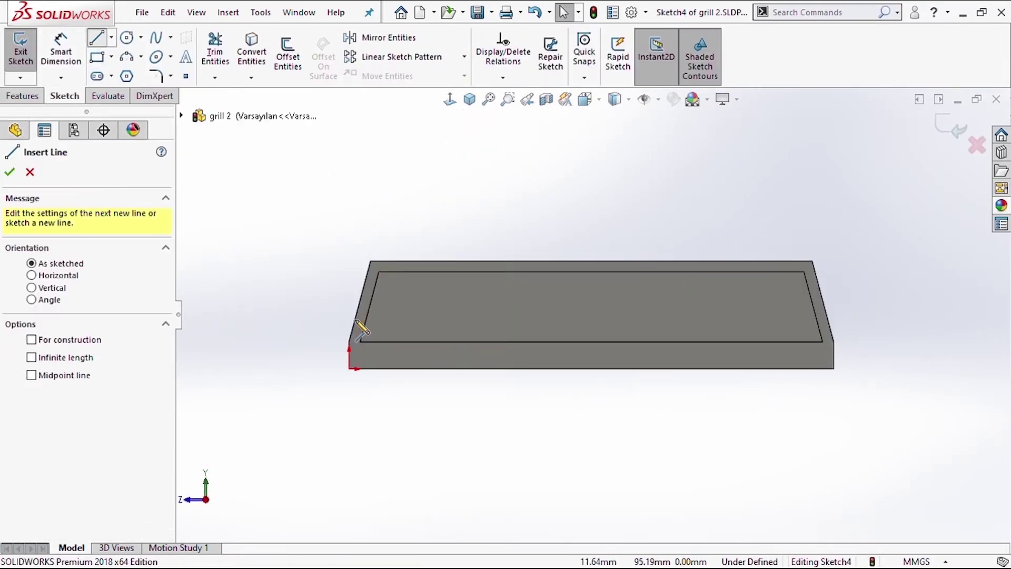
left_click(360, 342)
left_click(378, 273)
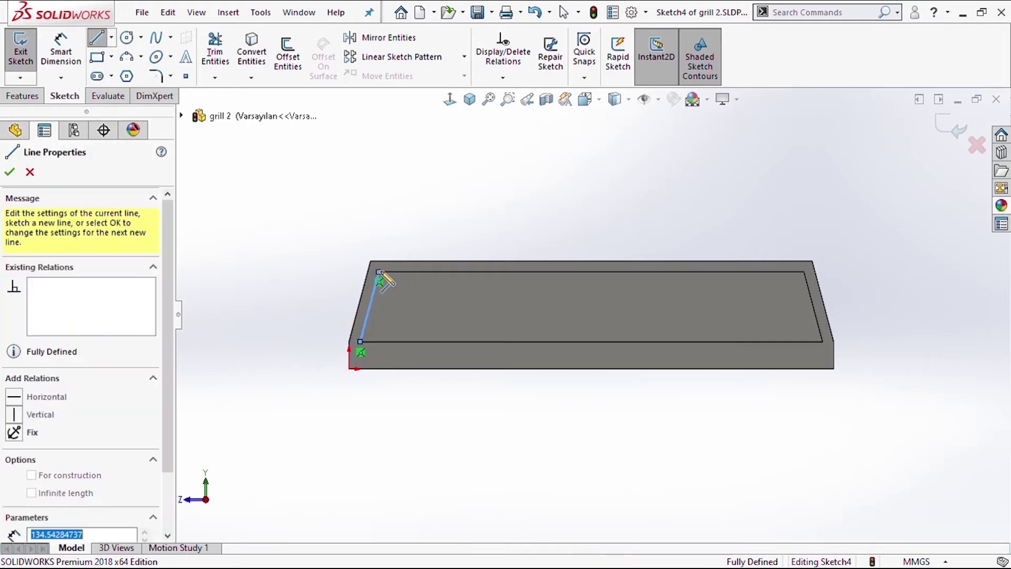
left_click(804, 273)
left_click(823, 342)
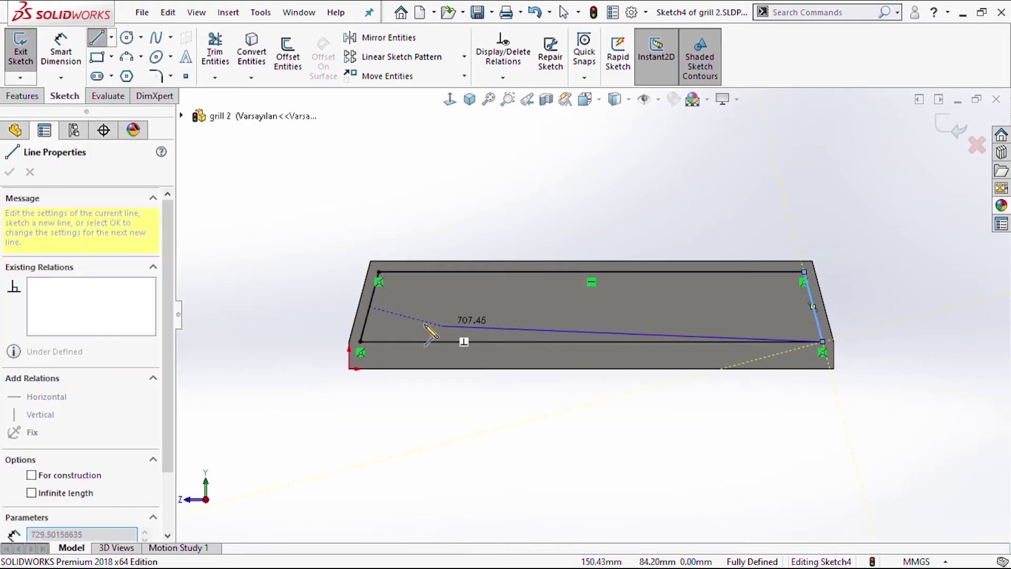
left_click(361, 341)
key("Escape")
Extrude the outline 20 mm Blind in the reversed direction
left_click(24, 96)
left_click(27, 53)
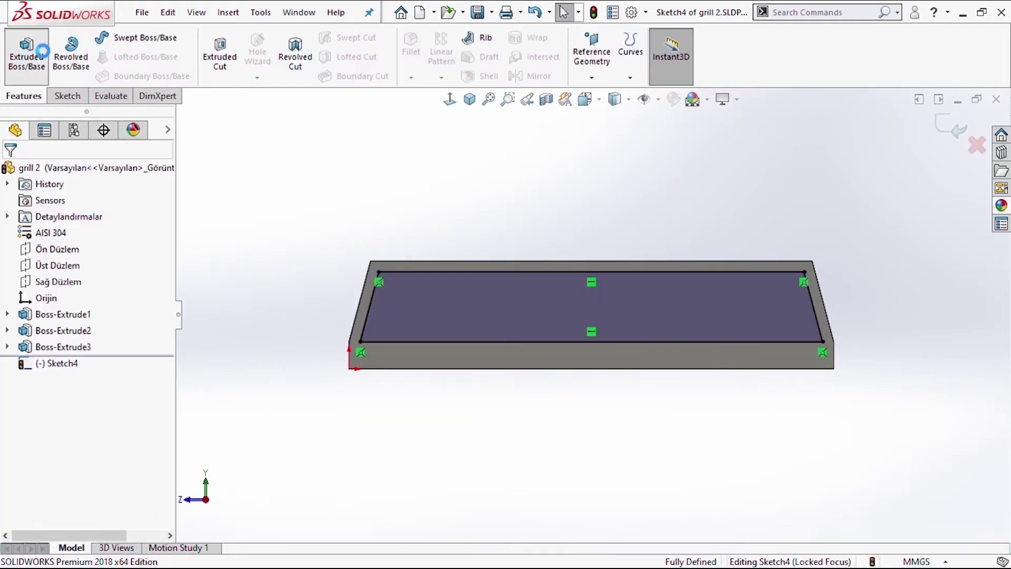
left_click(13, 260)
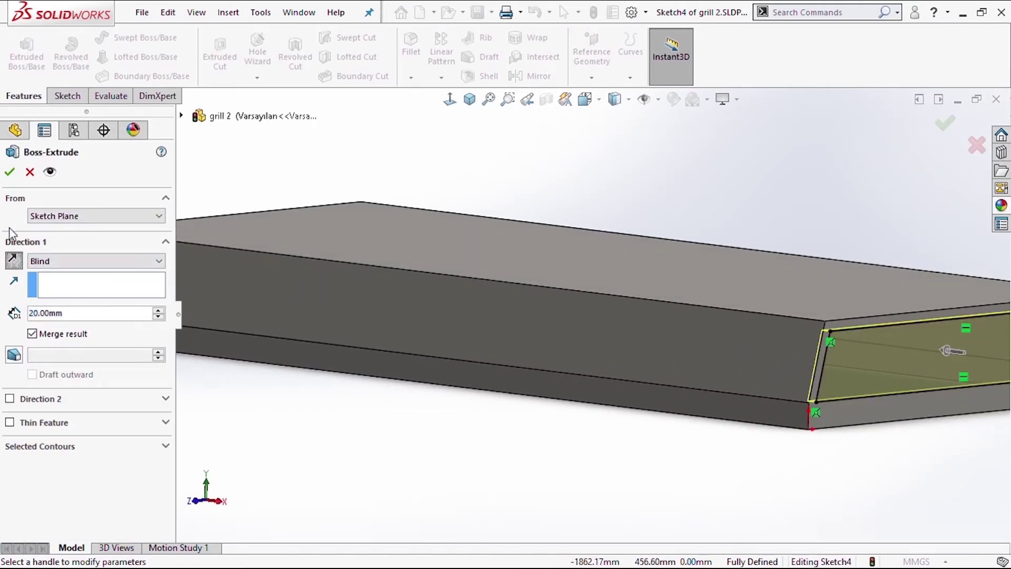
left_click(11, 172)
Edit Sketch2, changing the 150 mm height to 300 and the 40 mm inset to 70
key("f")
mouse_move(744, 309)
middle_mouse_down()
mouse_move(766, 285)
mouse_move(691, 298)
middle_mouse_up()
left_click(63, 330)
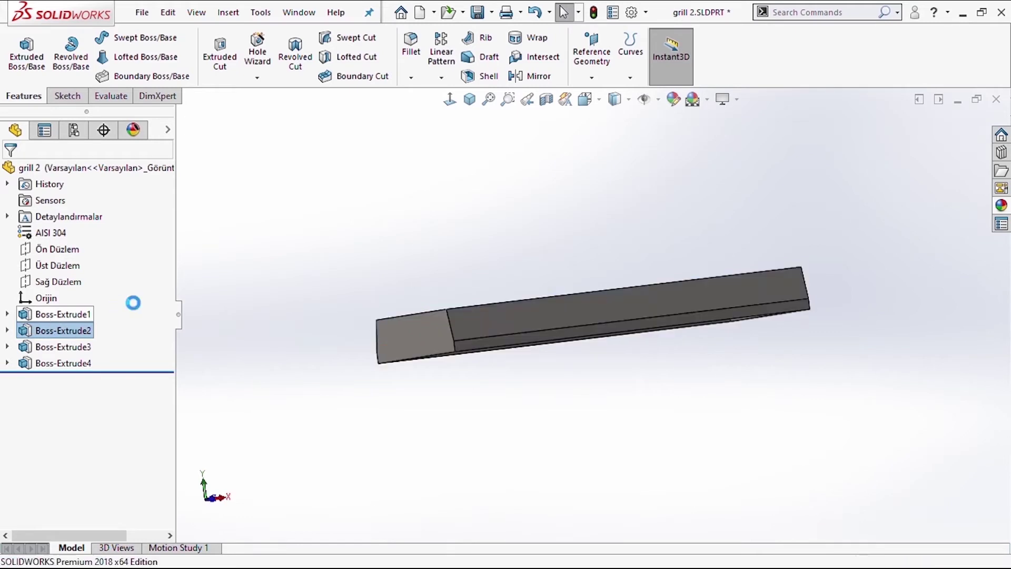
left_click(458, 100)
double_click(783, 357)
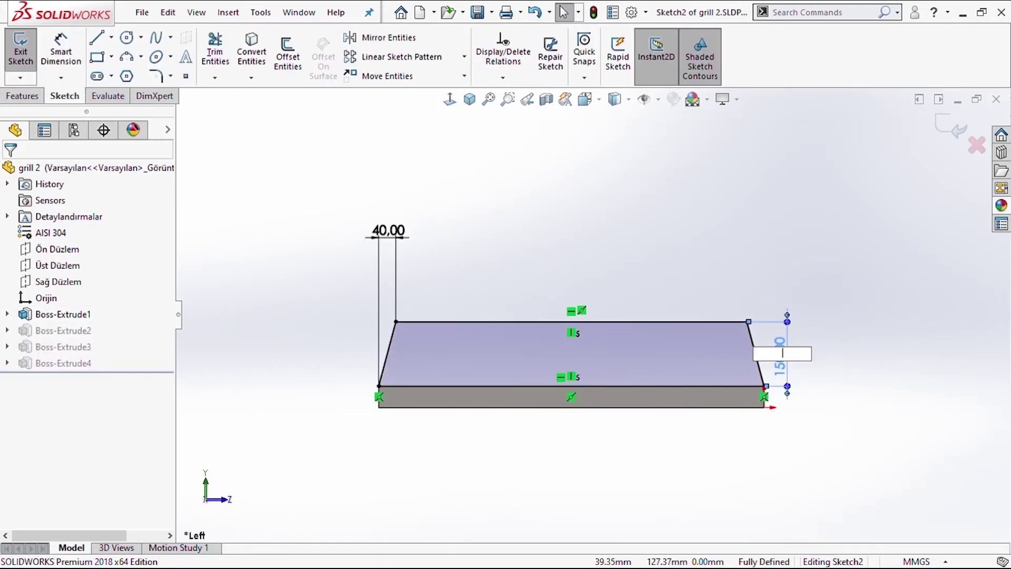
type("500")
key("Return")
type("300")
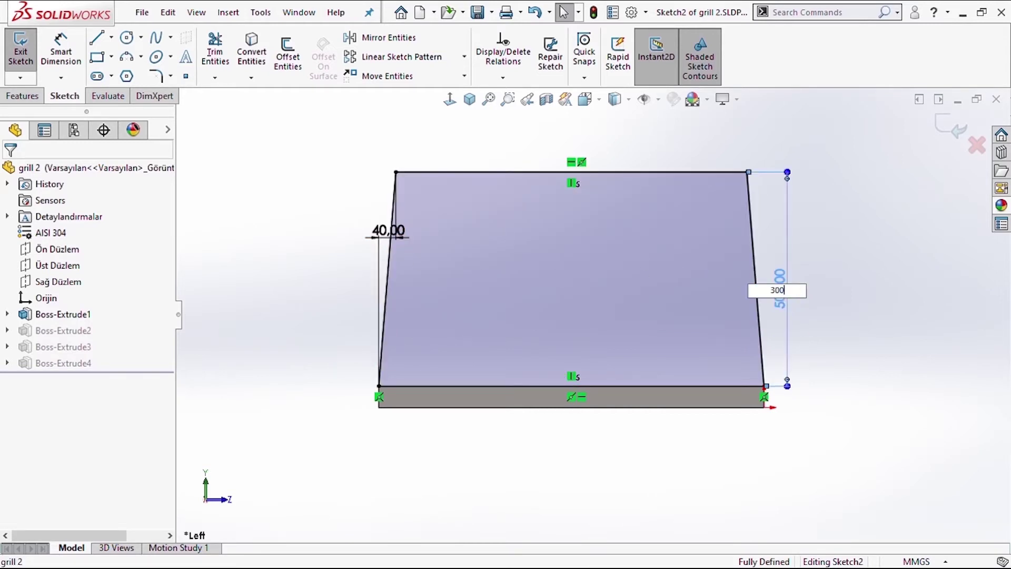
key("Return")
type("50")
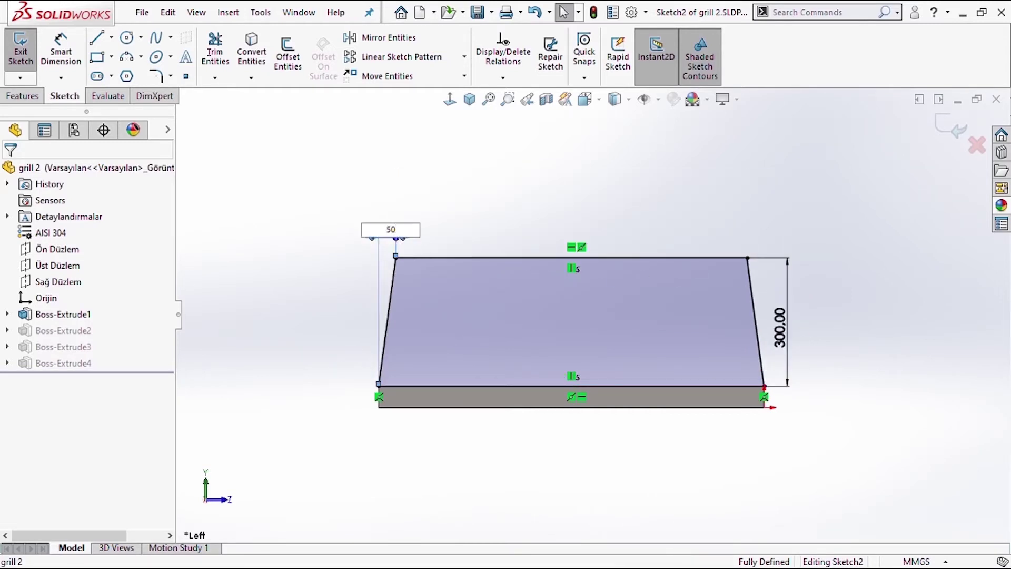
key("Return")
type("0")
key("Return")
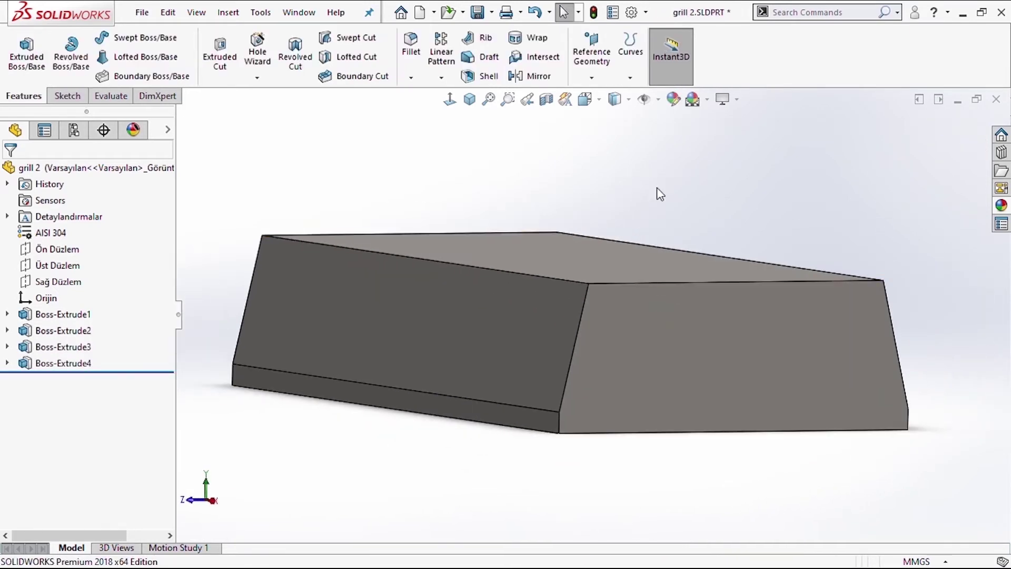
Apply the black painted car appearance to the whole part
scroll(853, 222, "down", 2)
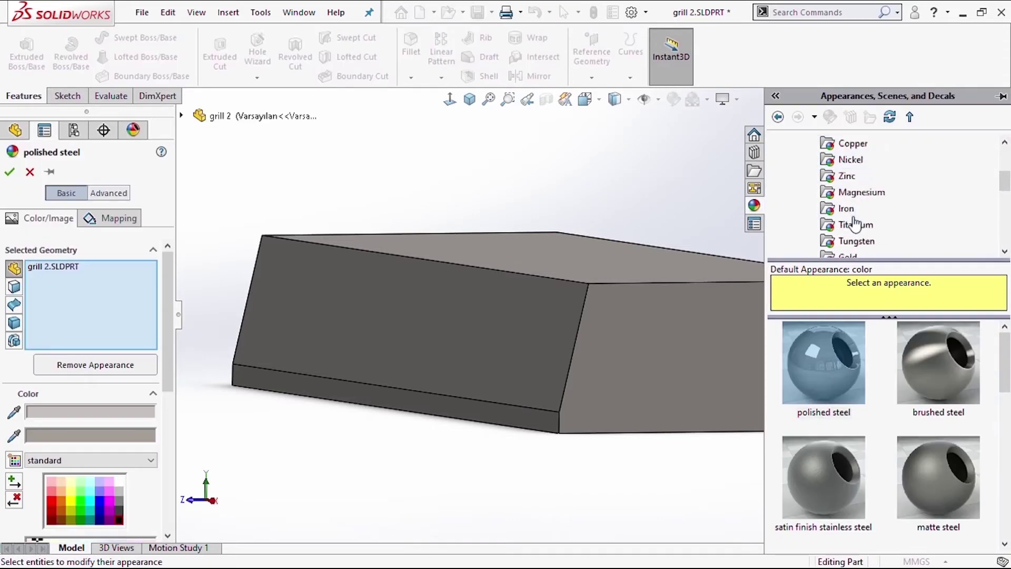
scroll(853, 221, "down", 3)
left_click(845, 160)
left_click(827, 332)
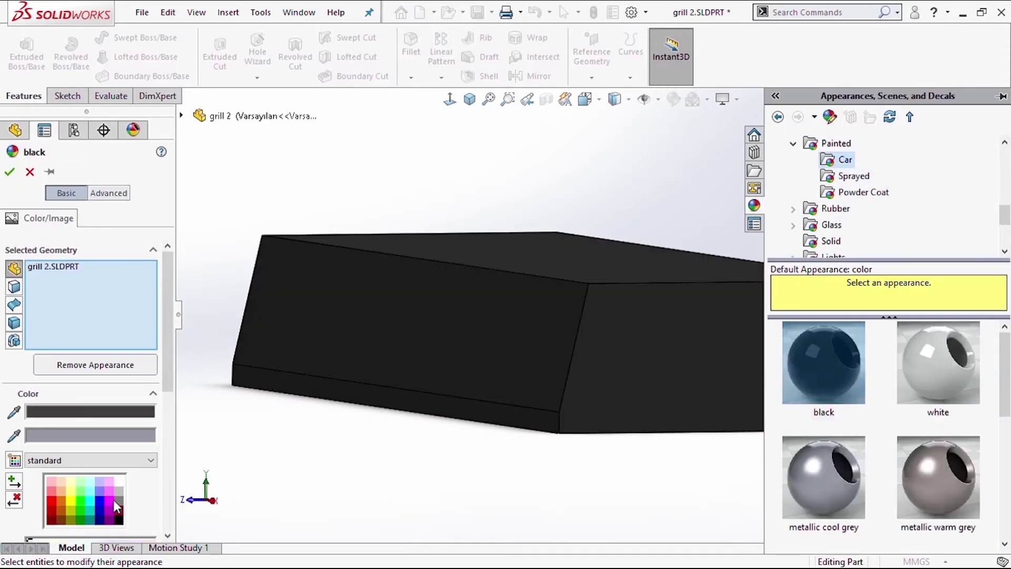
left_click(11, 173)
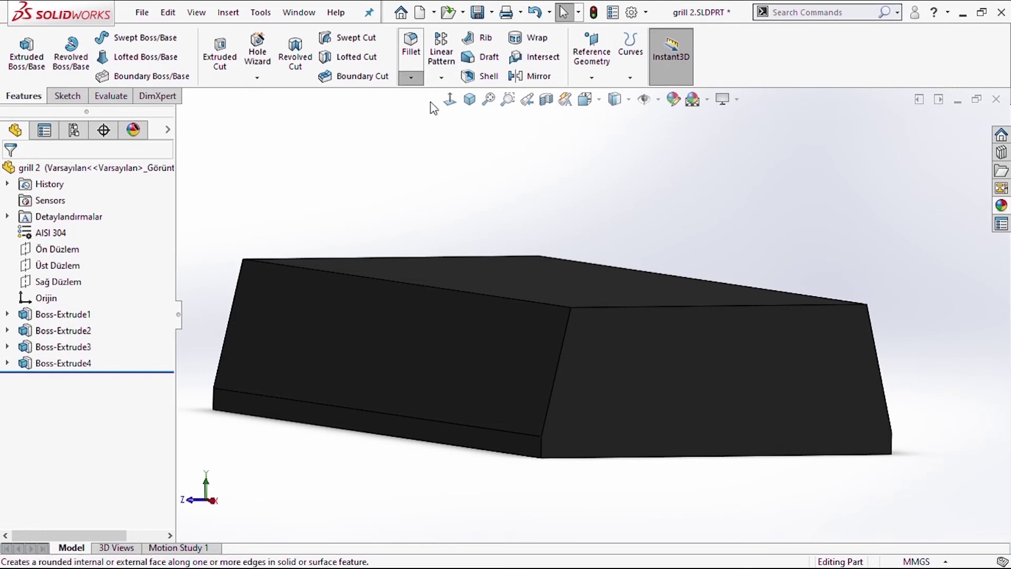
Fillet the top face's edges with a 10 mm radius
left_click(571, 274)
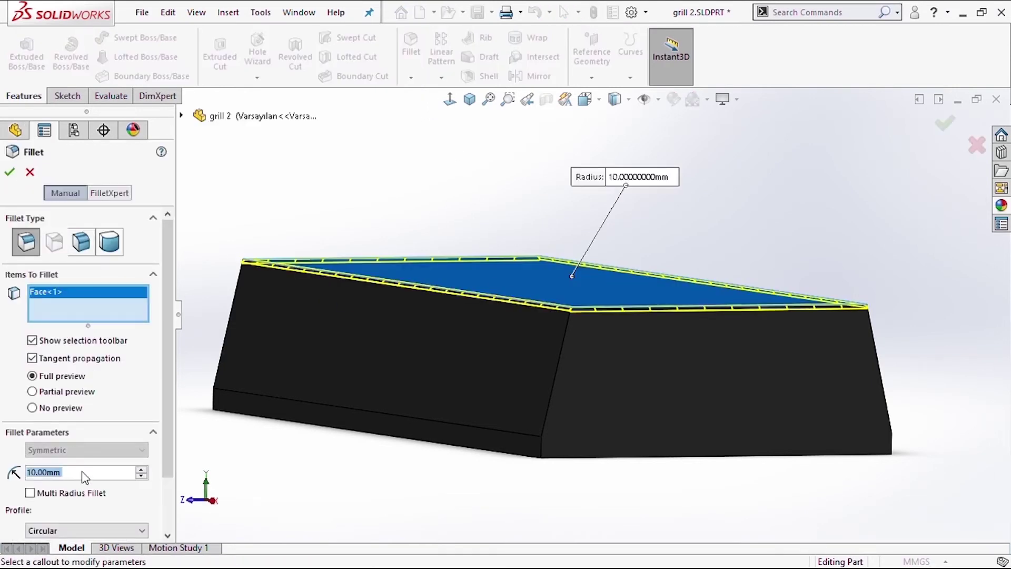
left_click(10, 171)
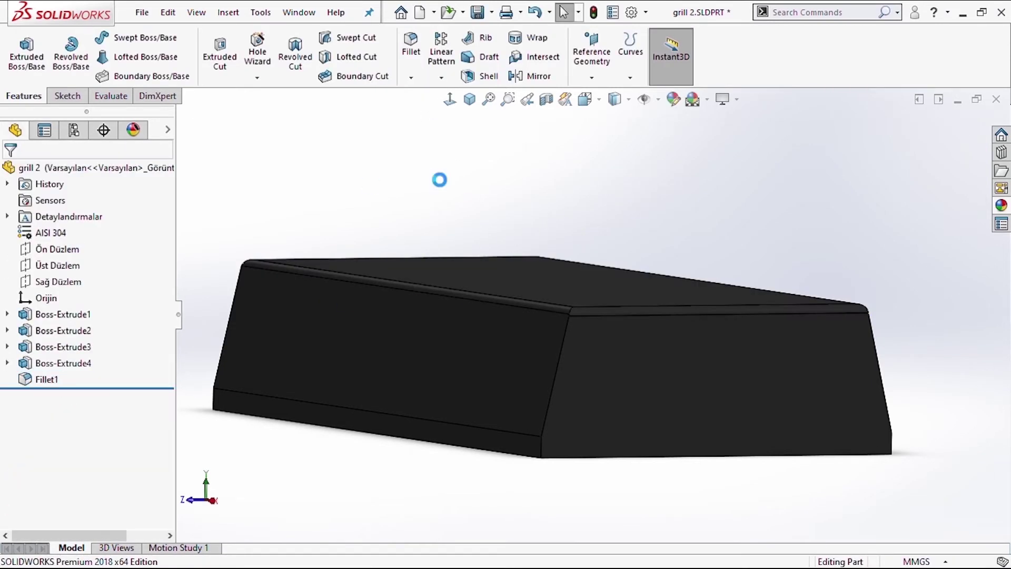
scroll(586, 323, "down", 3)
scroll(551, 273, "down", 3)
scroll(547, 290, "down", 2)
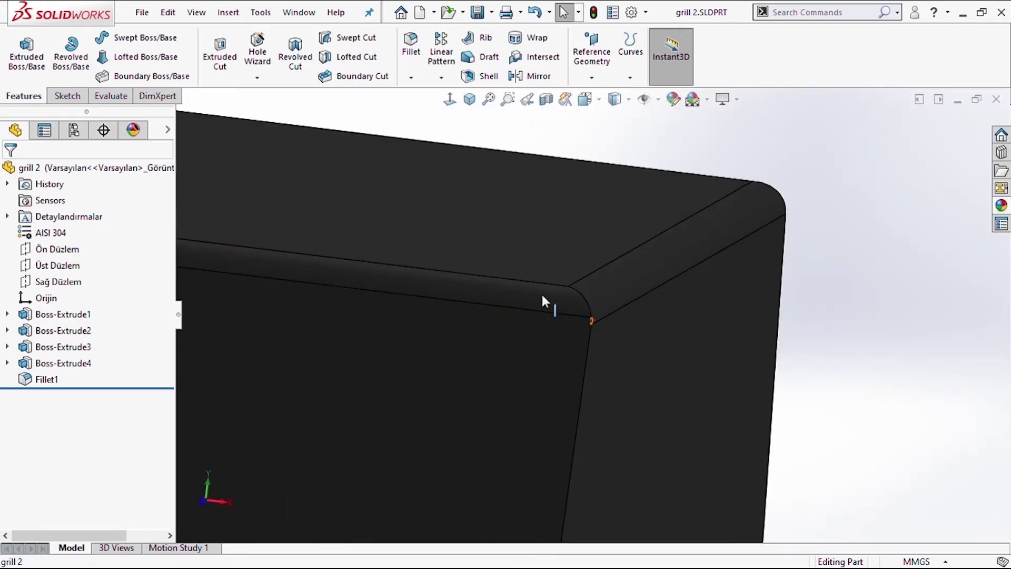
scroll(542, 292, "up", 10)
middle_click_drag(454, 342, 318, 282)
Open a sketch on the grill's long side and draw a corner rectangle
left_click(449, 99)
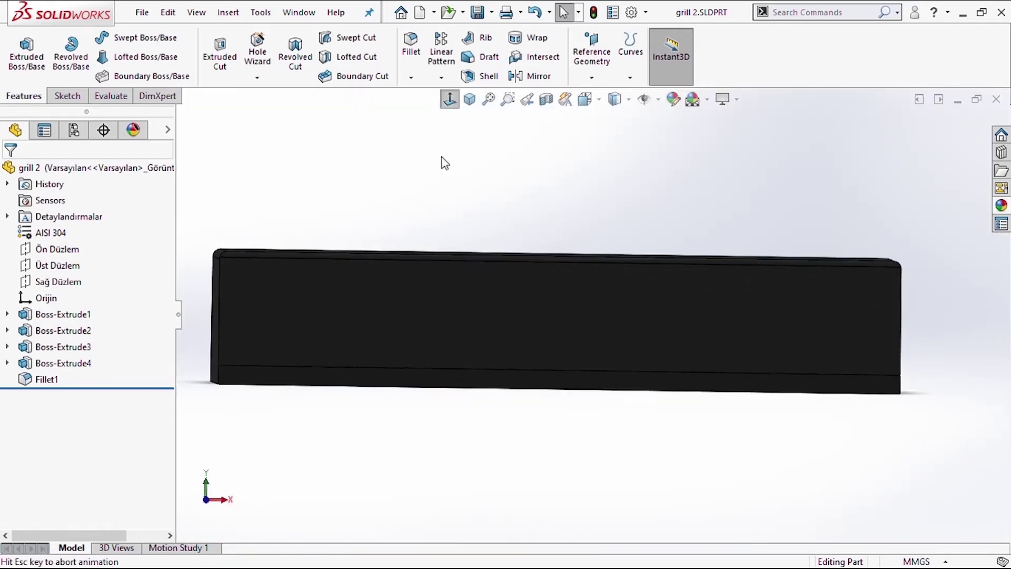
left_click(322, 383)
left_click(284, 149)
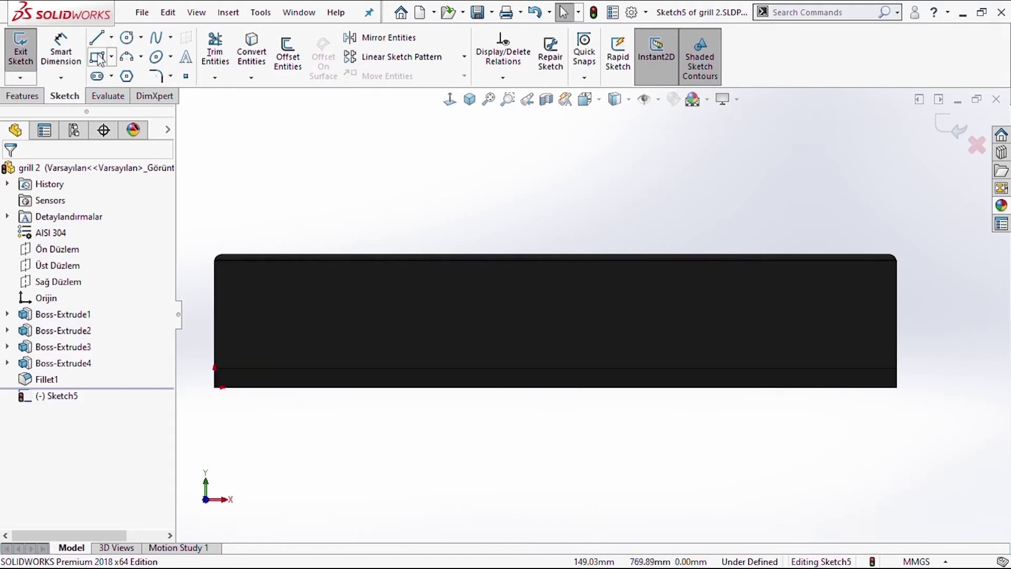
left_click(233, 368)
left_click(262, 260)
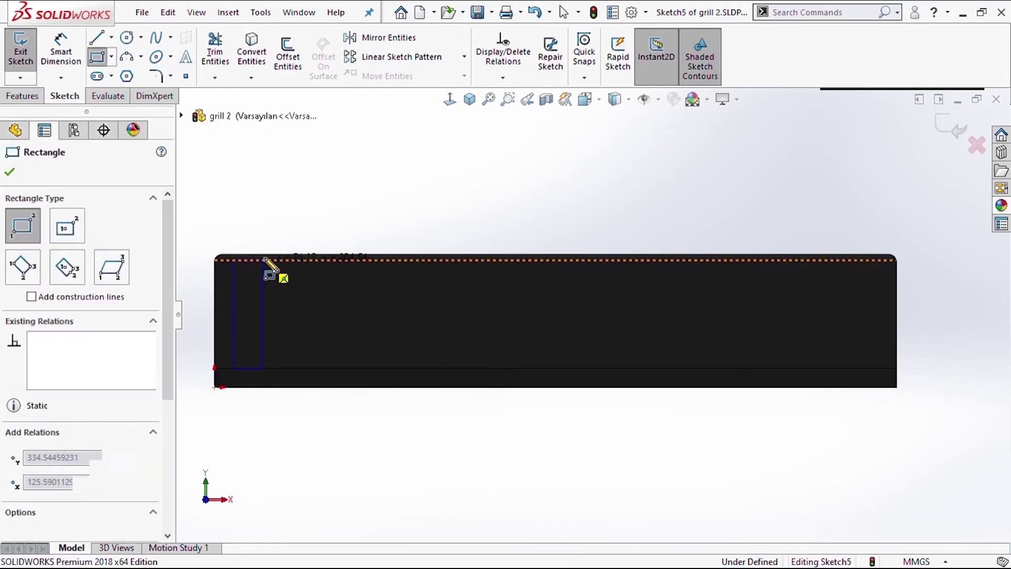
Dimension the slot rectangle: 30 mm wide, 50 mm from the origin
key("d")
left_click(253, 259)
left_click(264, 235)
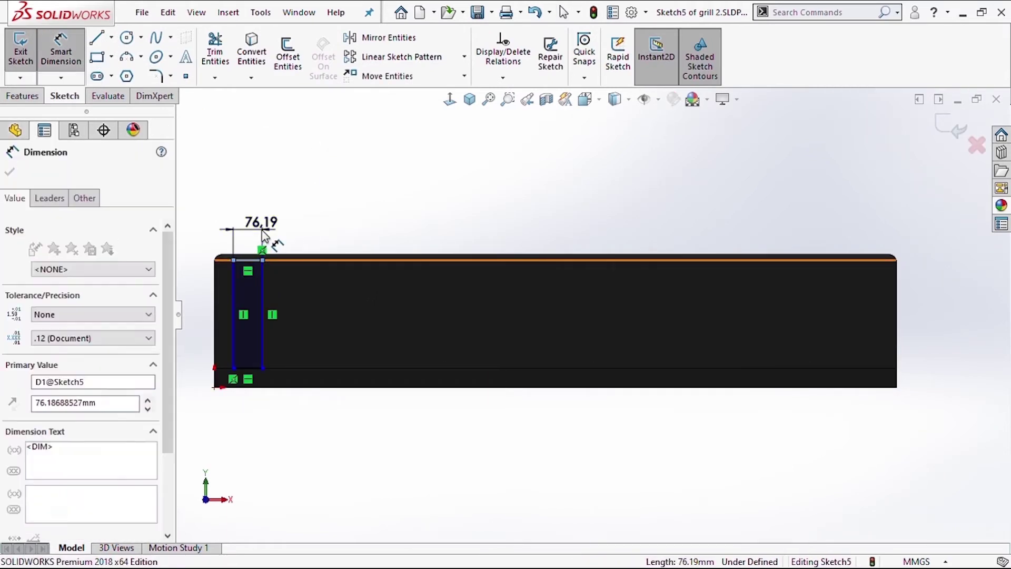
type("30")
key("Return")
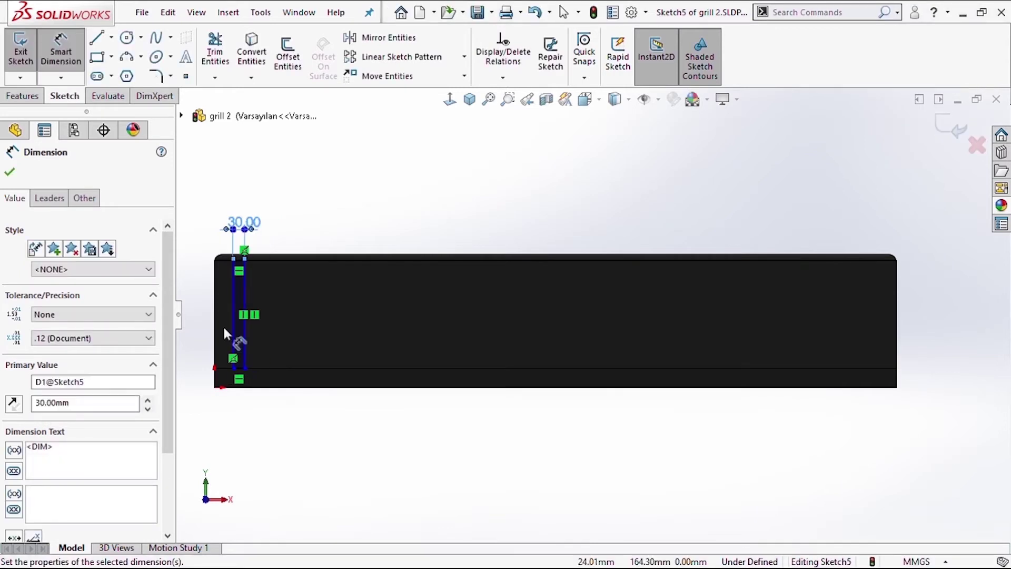
scroll(223, 337, "down", 3)
scroll(326, 381, "down", 2)
left_click(326, 386)
left_click(406, 304)
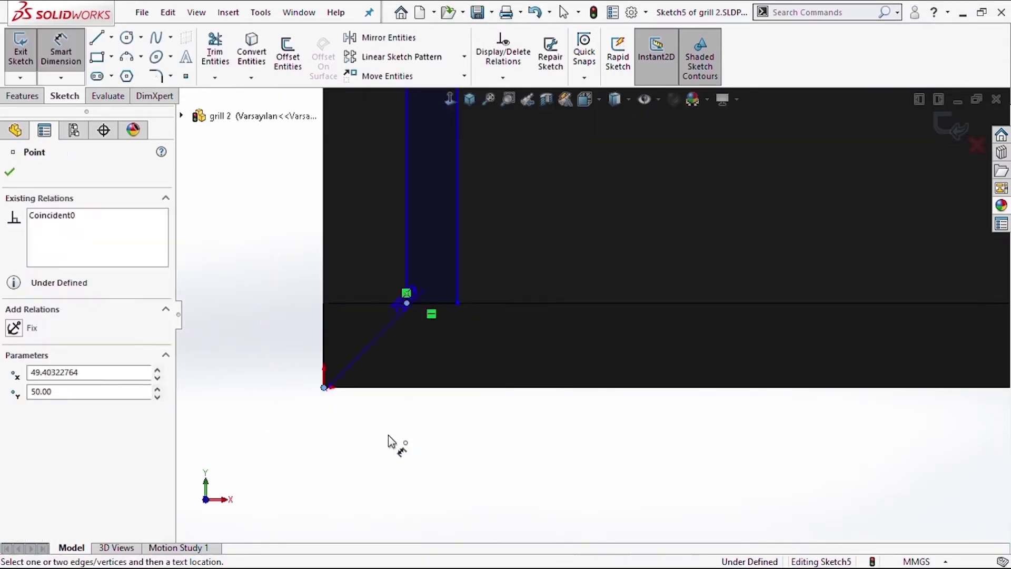
left_click(390, 450)
type("50")
key("Return")
key("Escape")
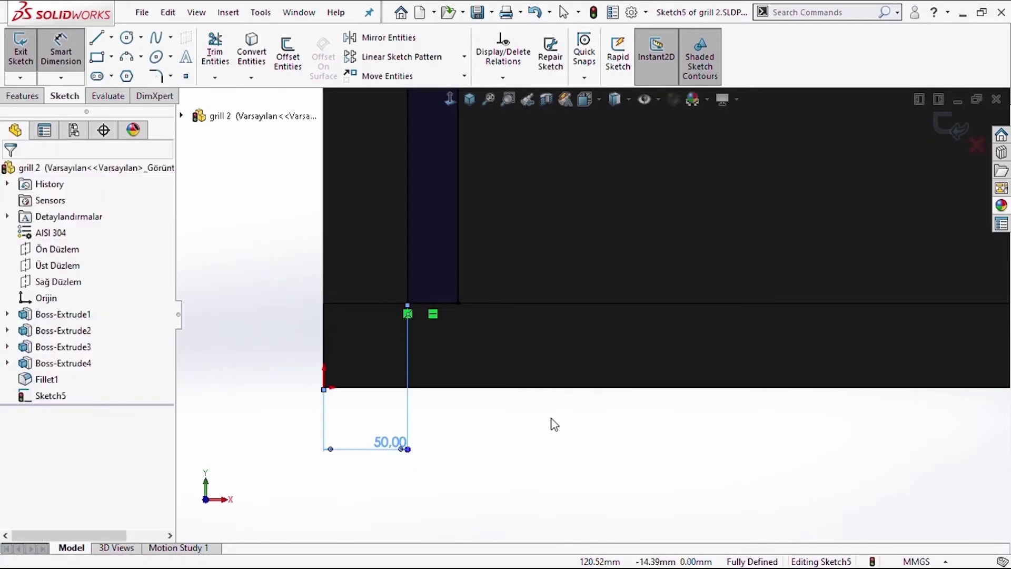
key("Escape")
Start a linear sketch pattern of the slot rectangle and increase its copy count
left_click(402, 56)
left_click(458, 231)
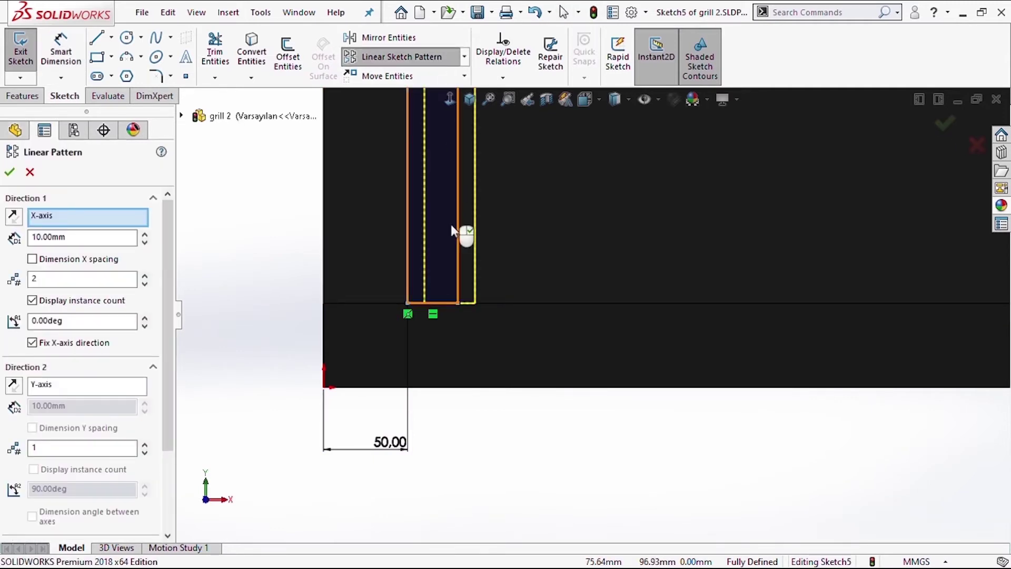
left_click(145, 234)
left_click(145, 234)
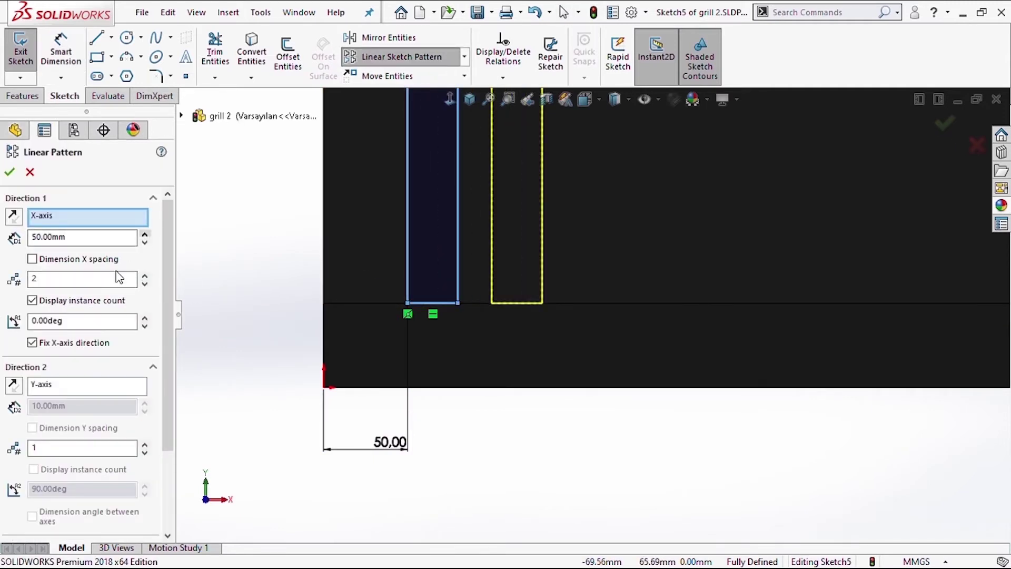
left_click(146, 278)
scroll(564, 293, "up", 8)
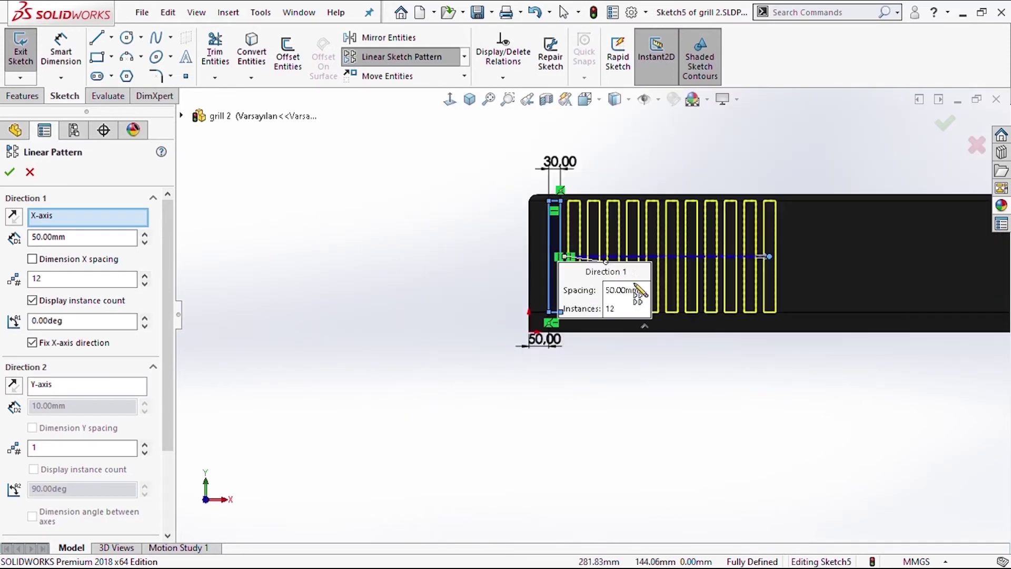
scroll(758, 304, "down", 2)
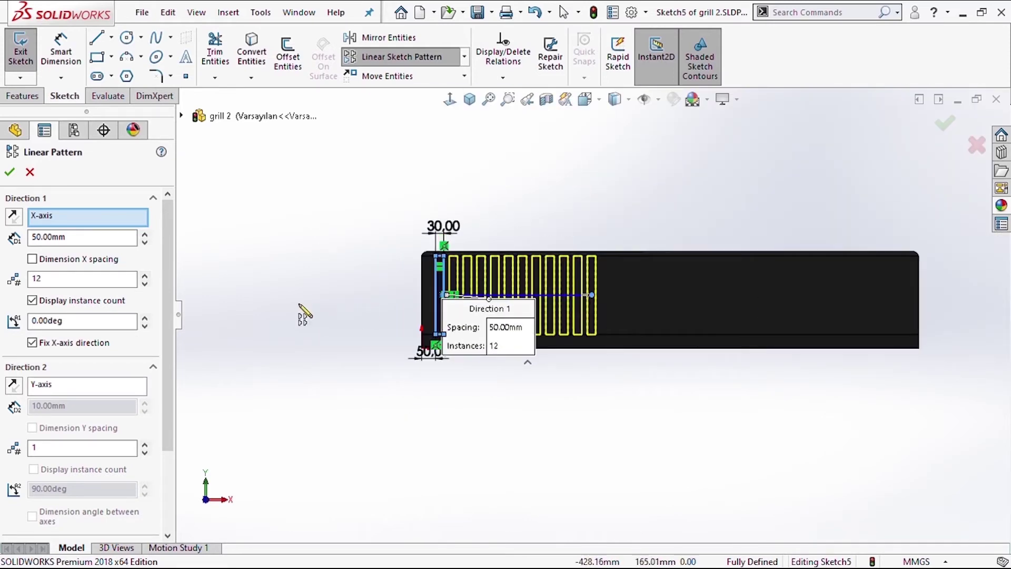
left_click(145, 274)
left_click(145, 275)
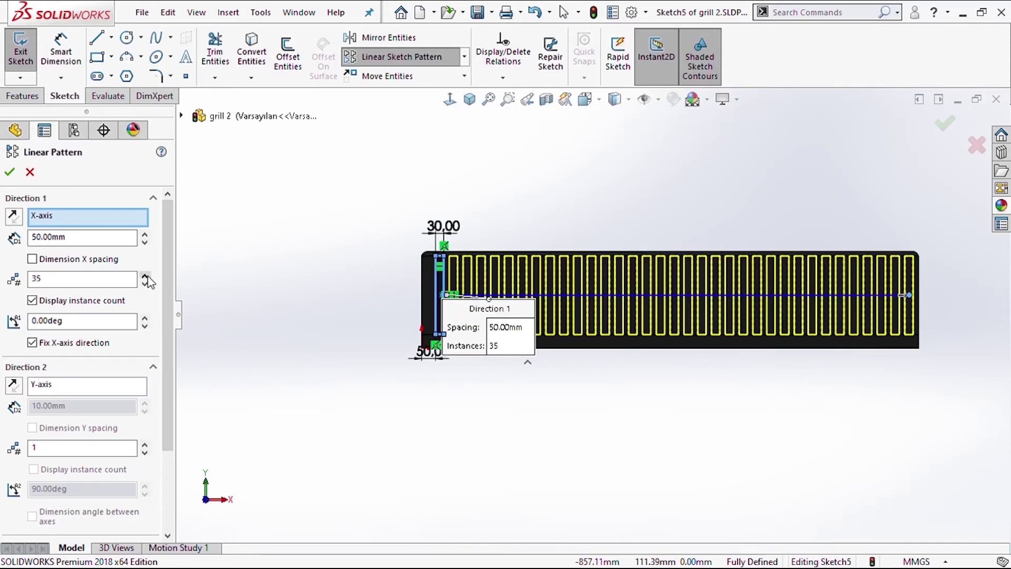
scroll(902, 304, "down", 3)
scroll(821, 266, "down", 2)
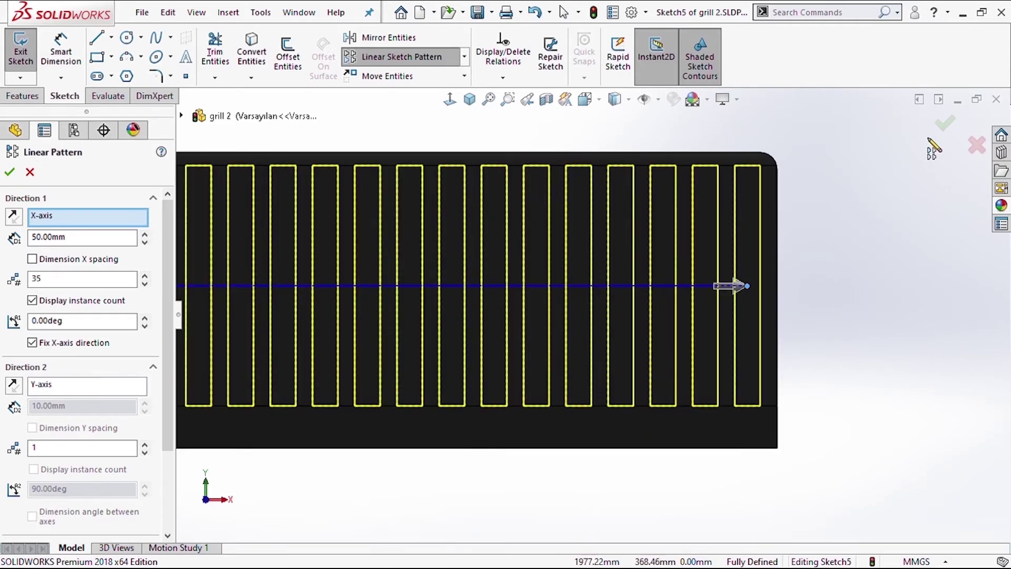
Set the pattern spacing to 49 mm and accept 35 slot copies
left_click(144, 243)
left_click(144, 234)
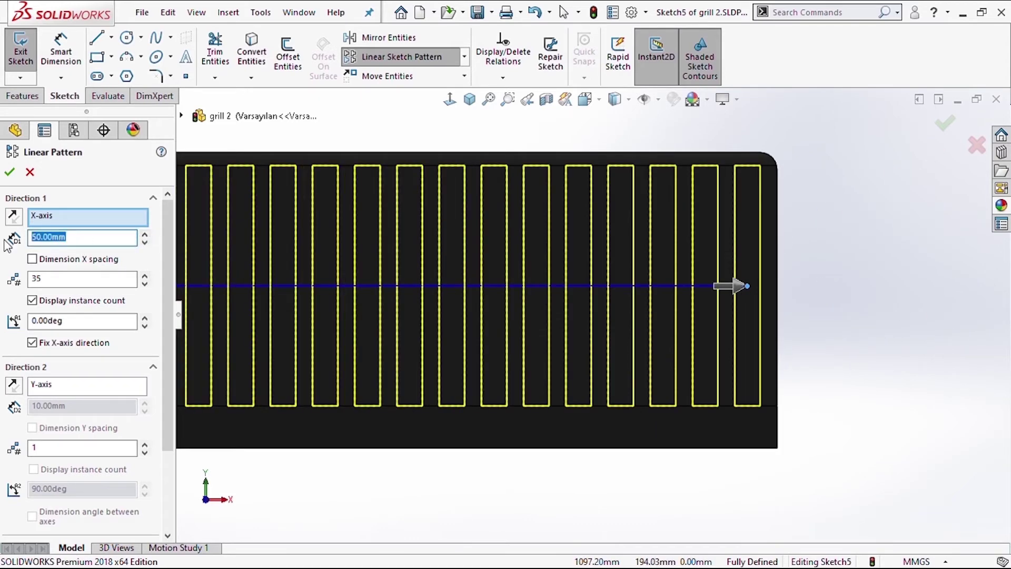
type("48")
key("Return")
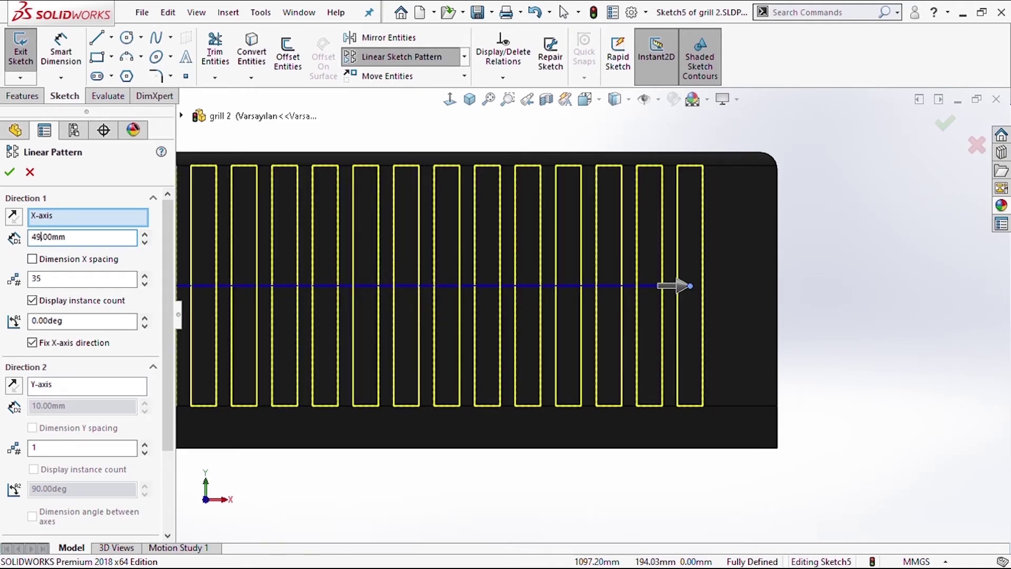
key("Return")
key("f")
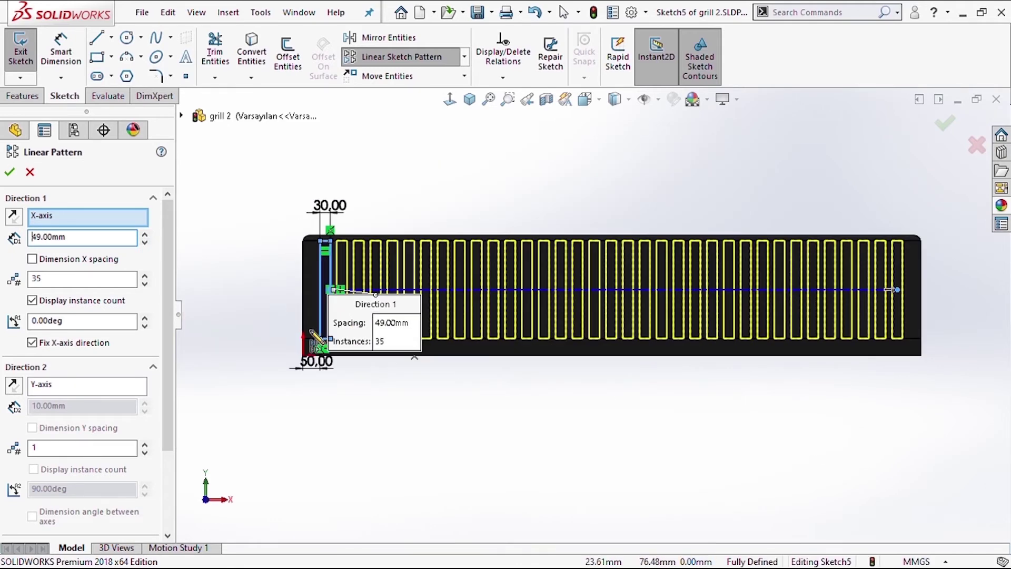
key("Return")
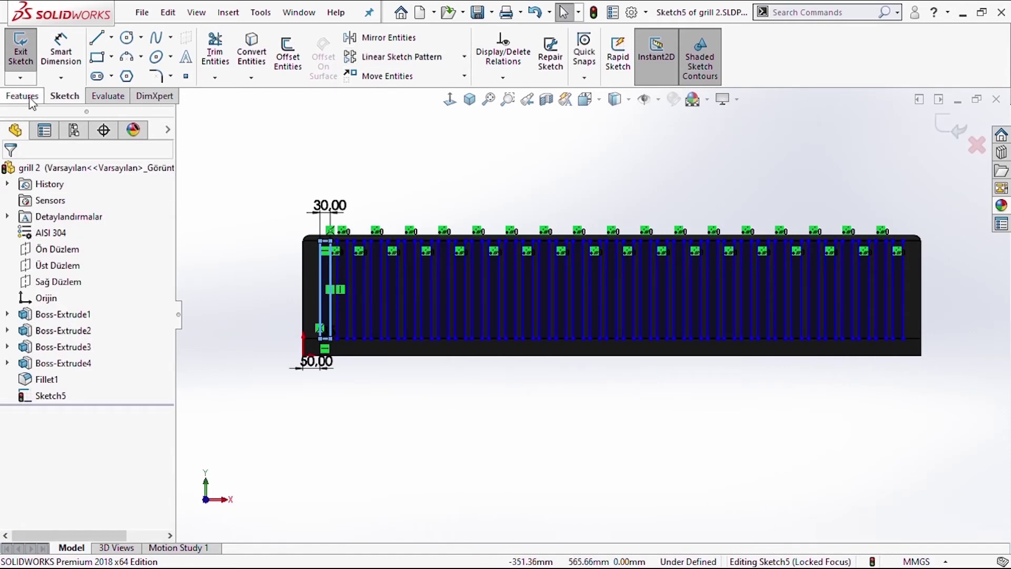
Cut the 35-slot sketch Through All – Both and orbit to view the vents
left_click(22, 95)
left_click(234, 62)
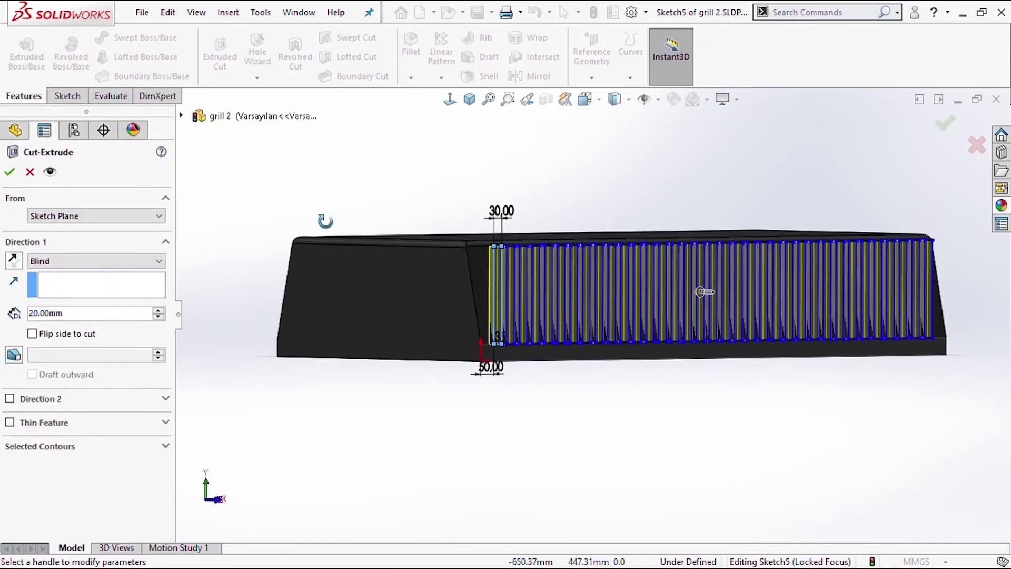
key("Down")
key("Down")
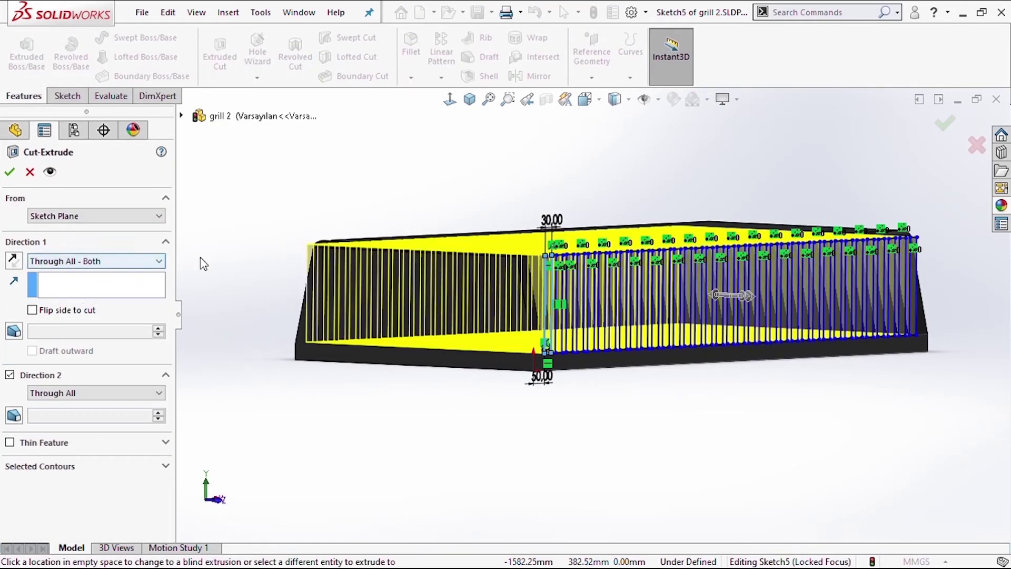
left_click(12, 172)
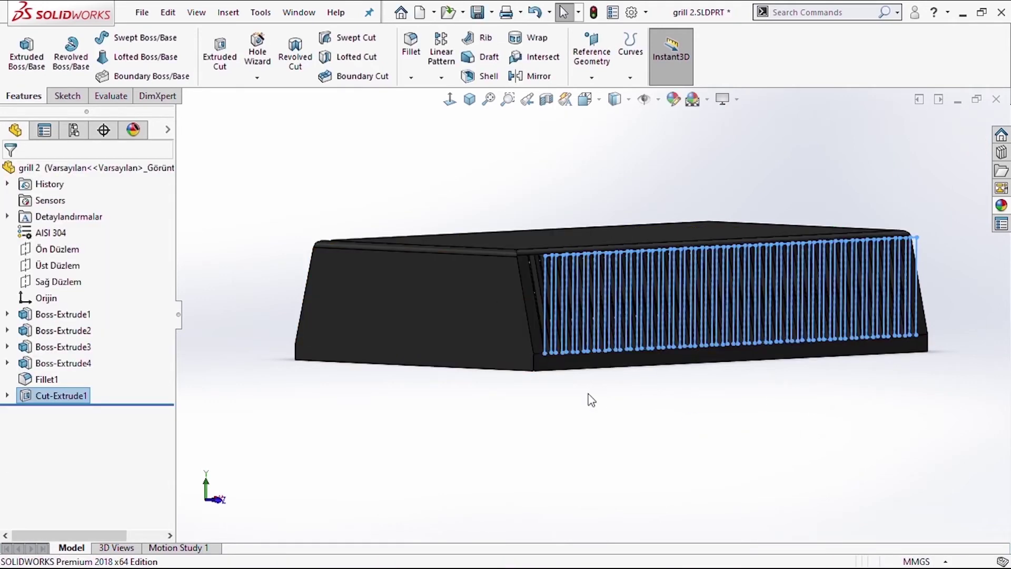
left_click(589, 396)
middle_click_drag(583, 394, 713, 408)
Sketch a tall corner rectangle on the end face, aligned with the face's corner
left_click(654, 275)
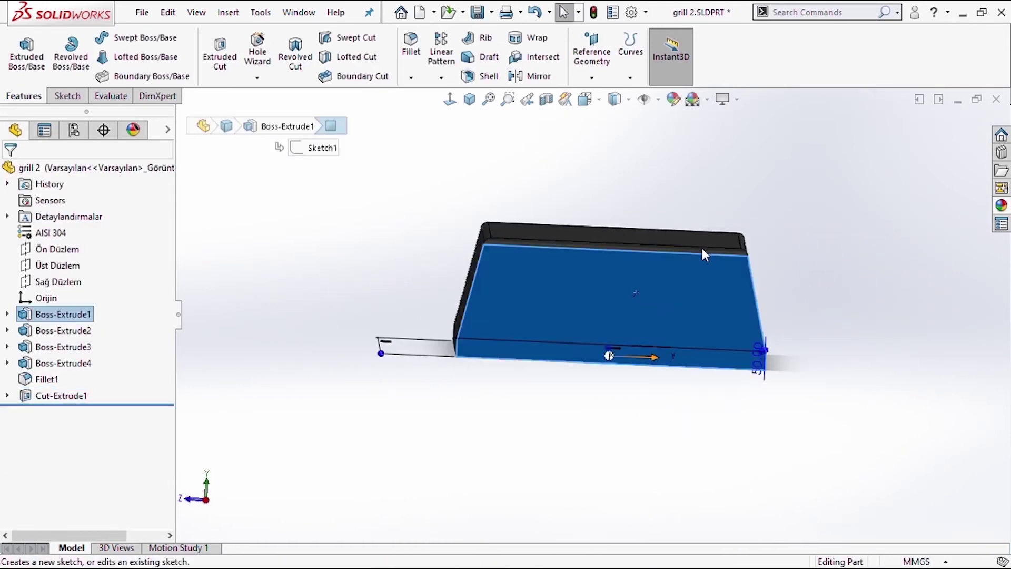
left_click(97, 56)
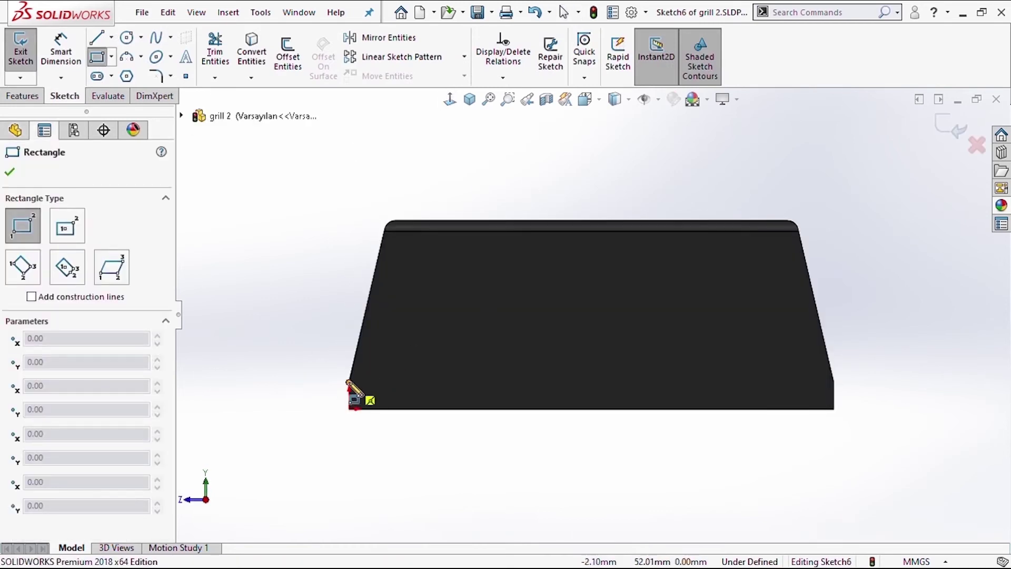
left_click(401, 379)
left_click(423, 230)
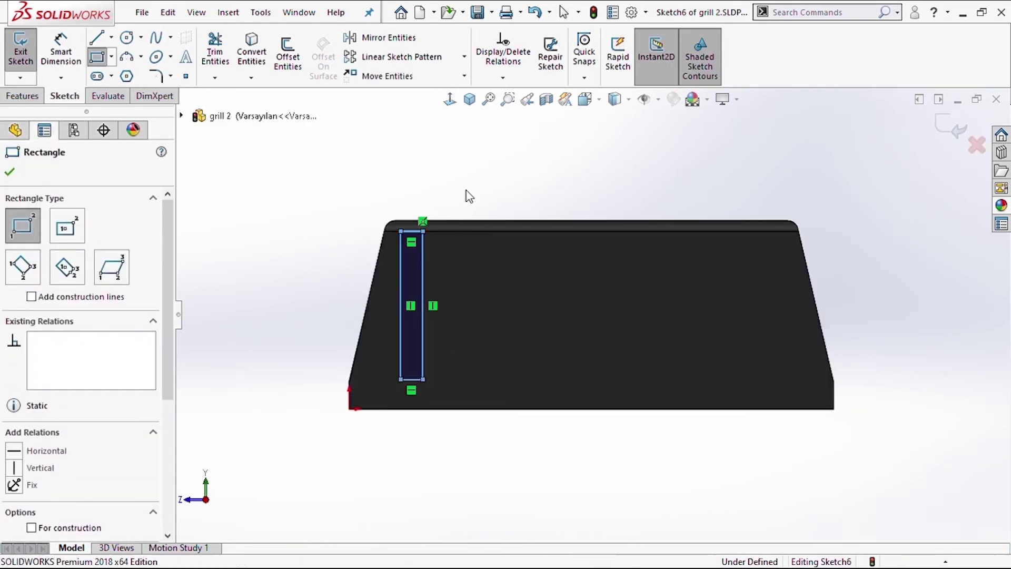
key("Escape")
left_click(410, 379)
left_click(349, 382, "ctrl")
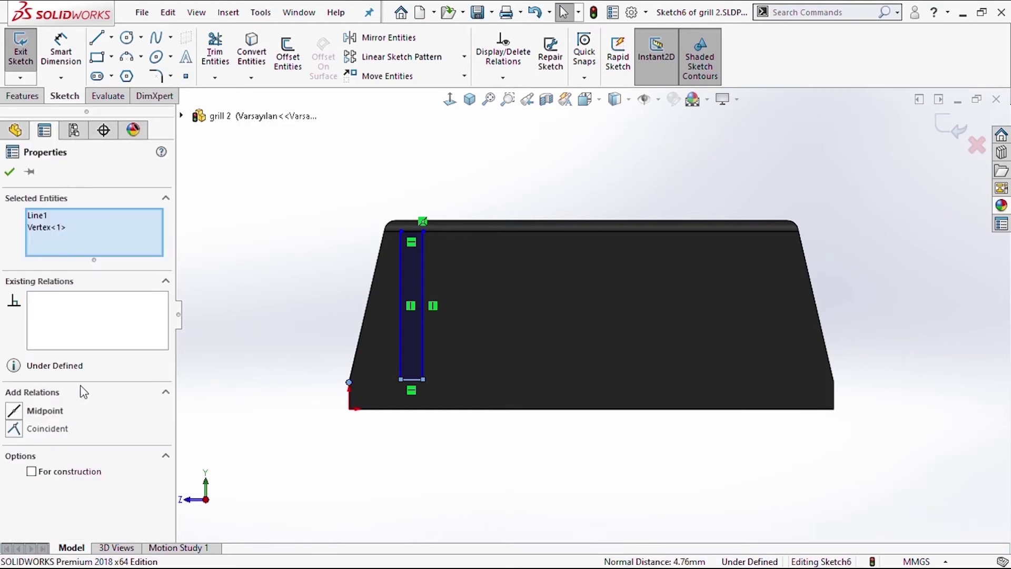
left_click(33, 429)
Dimension the slot 15 mm from the top corner and 30 mm wide
key("d")
left_click(400, 238)
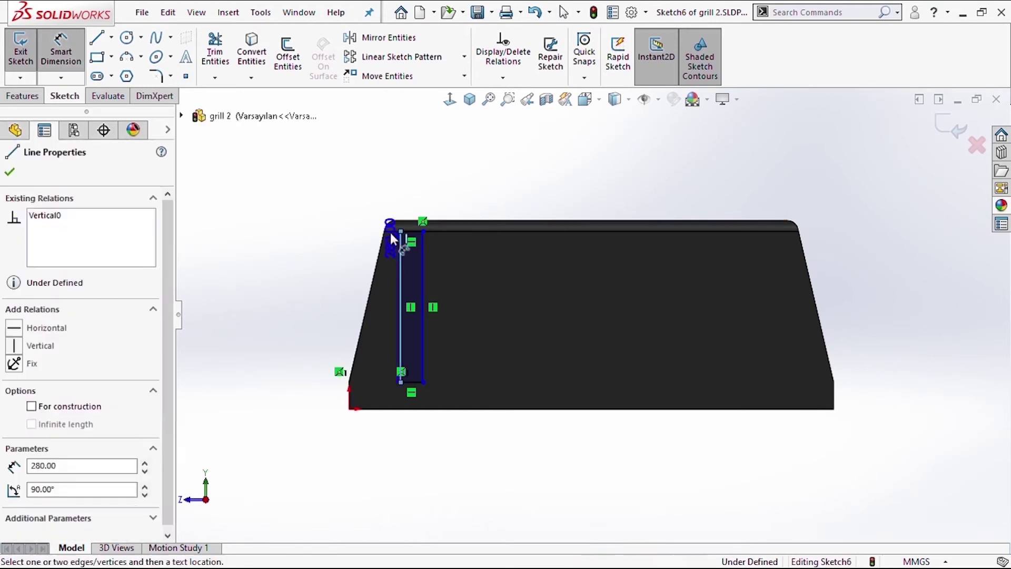
left_click(396, 181)
type("15")
key("Return")
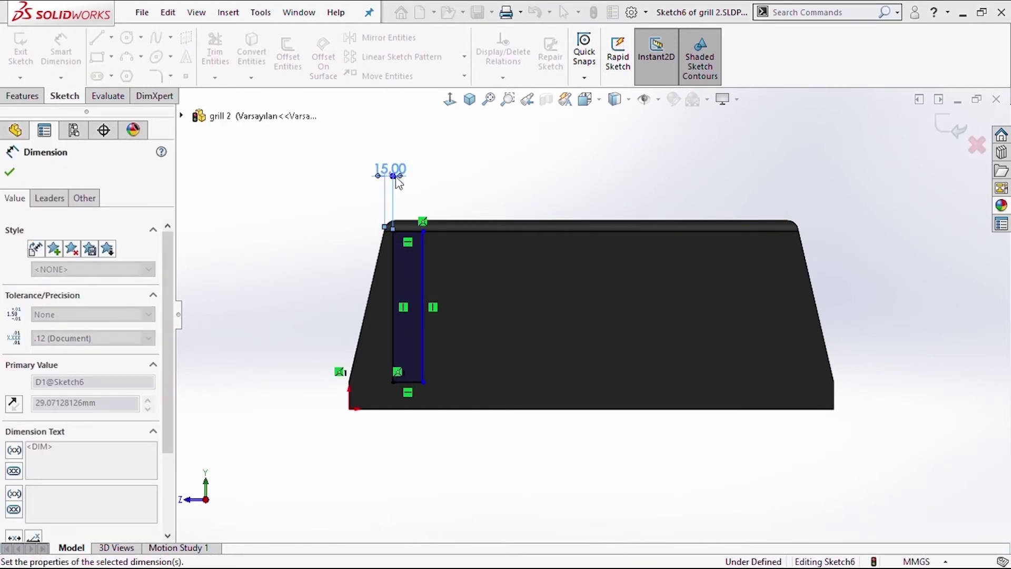
left_click(413, 230)
left_click(416, 193)
type("30")
key("Return")
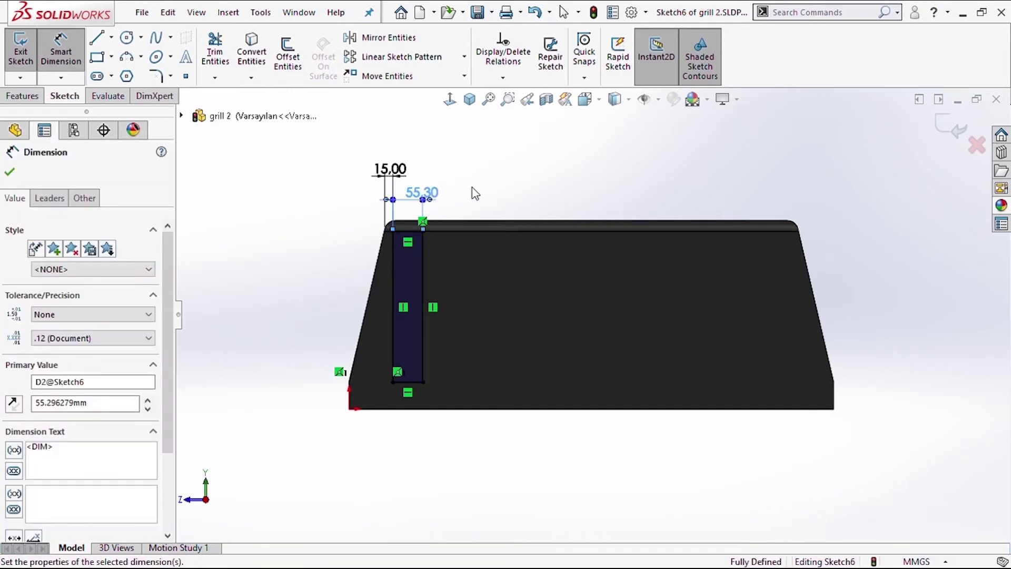
key("Escape")
left_click(400, 56)
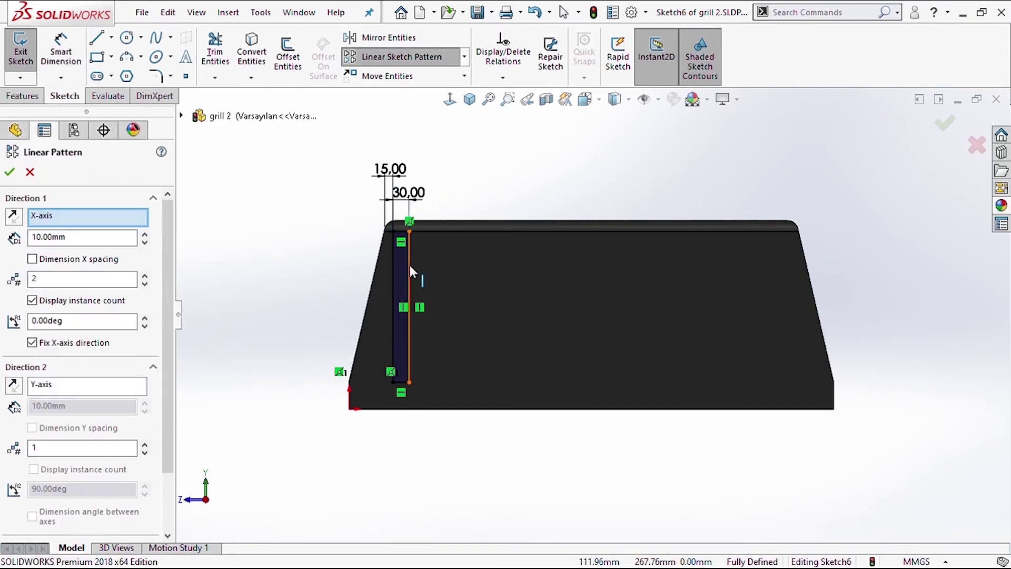
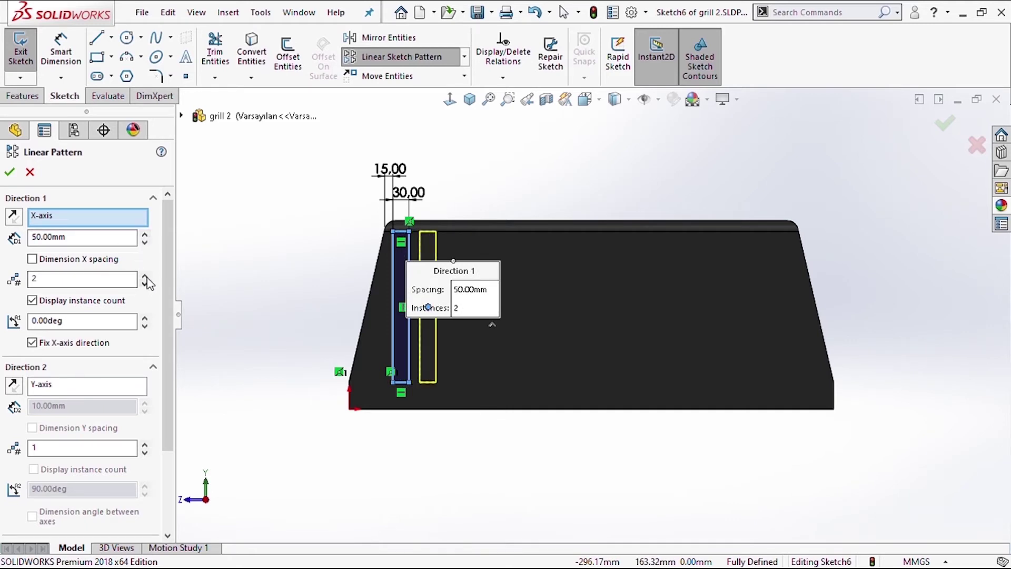
Accept the 15-instance slot pattern and cut the slots Through All in both directions
scroll(148, 283, "up", 4)
scroll(148, 282, "up", 5)
scroll(148, 283, "up", 4)
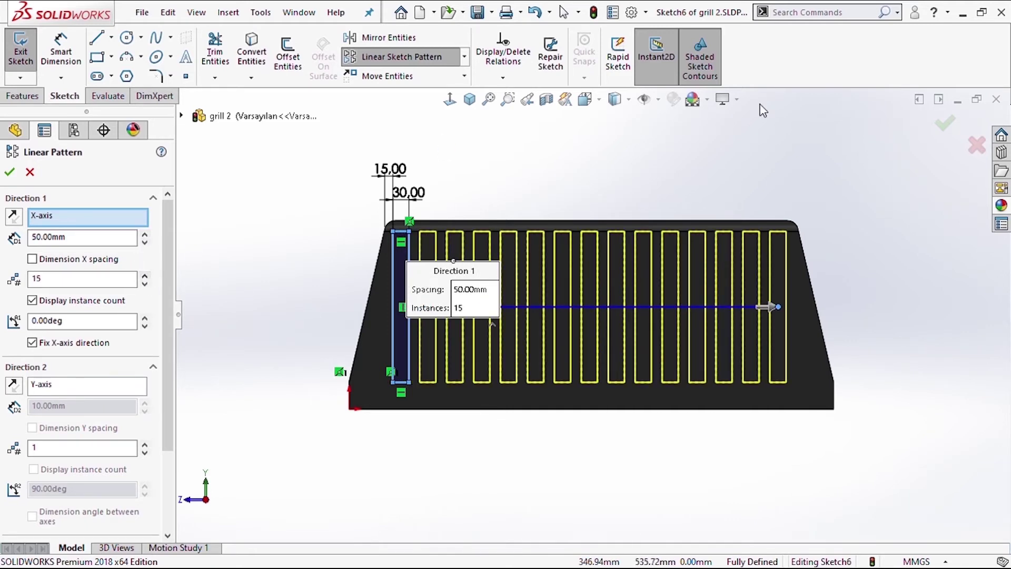
left_click(945, 122)
left_click(24, 95)
left_click(220, 56)
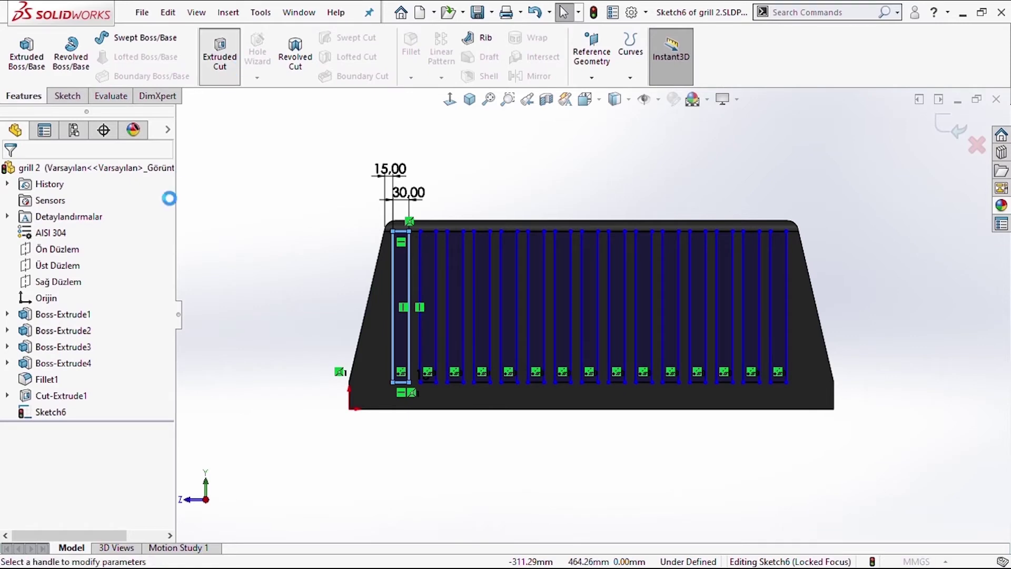
scroll(97, 260, "down", 5)
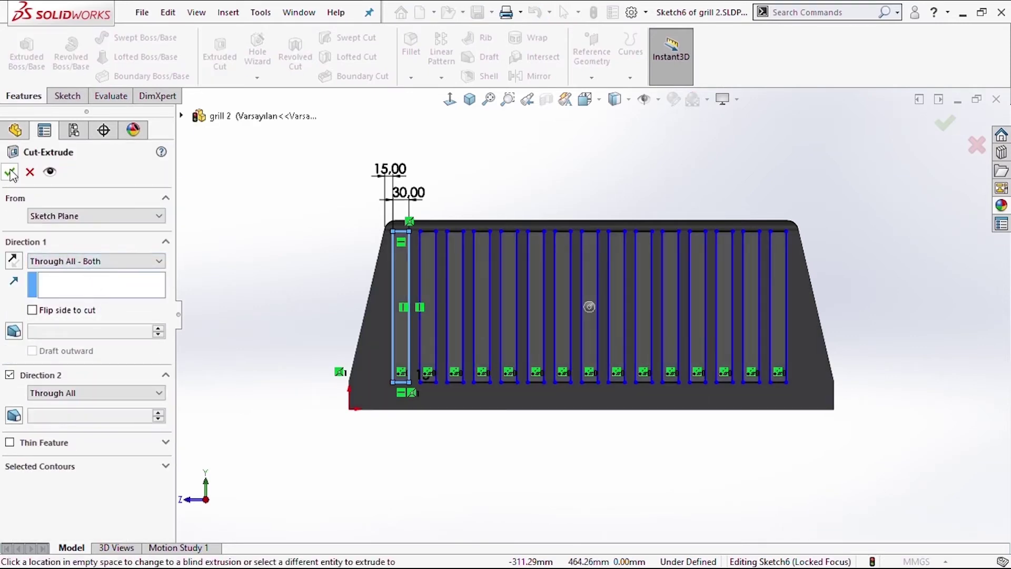
Orbit to an angled view, discard an empty sketch on the top face, and show the top
mouse_move(452, 174)
middle_mouse_down()
mouse_move(621, 190)
mouse_move(846, 354)
mouse_move(585, 407)
mouse_move(622, 263)
middle_mouse_up()
left_click(631, 229)
left_click(605, 179)
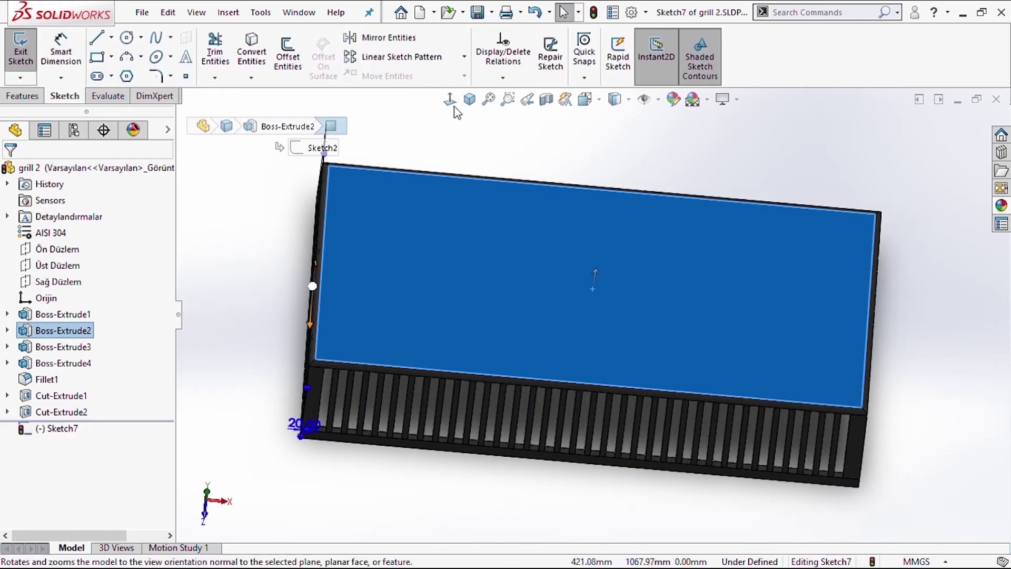
left_click(607, 174)
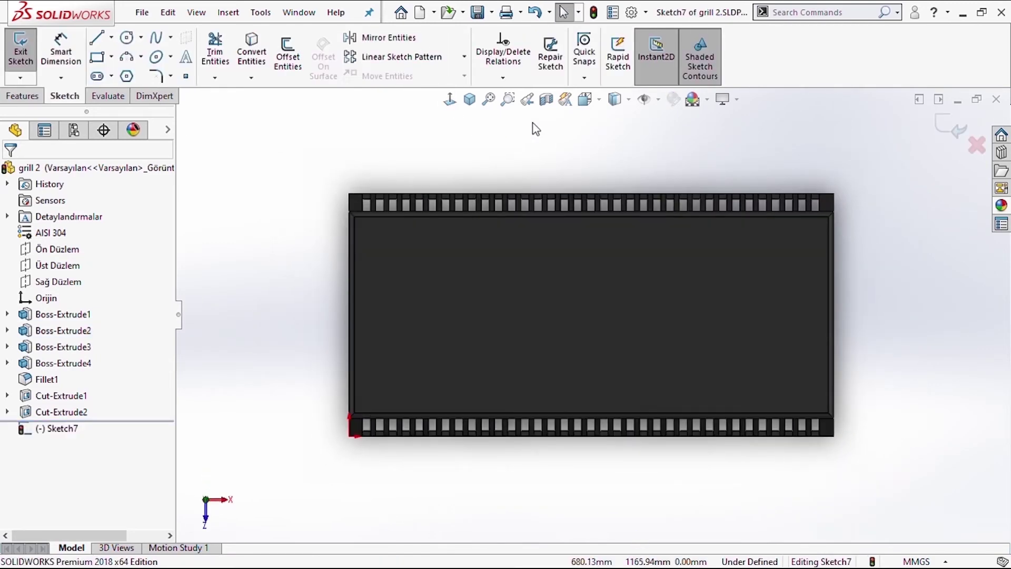
left_click(977, 144)
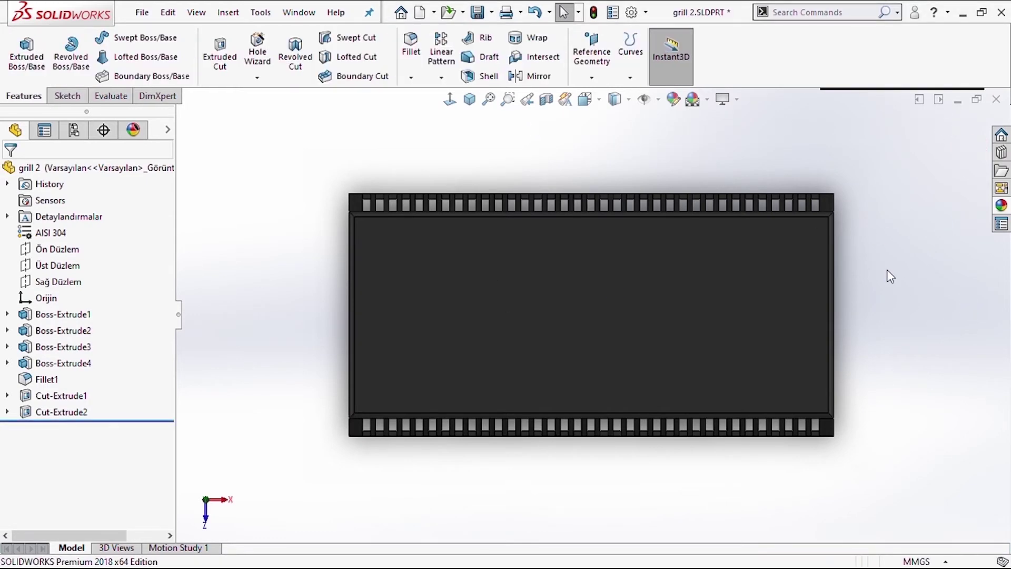
middle_click_drag(858, 49, 853, 116)
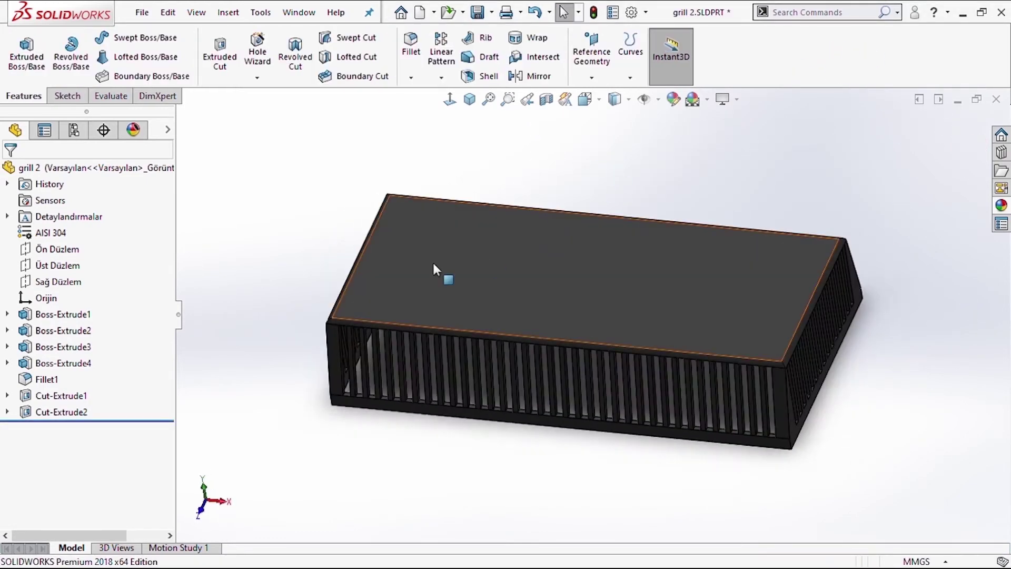
Sketch a circle on the housing's top face, viewed normal to the sketch
left_click(432, 260)
left_click(481, 229)
left_click(449, 99)
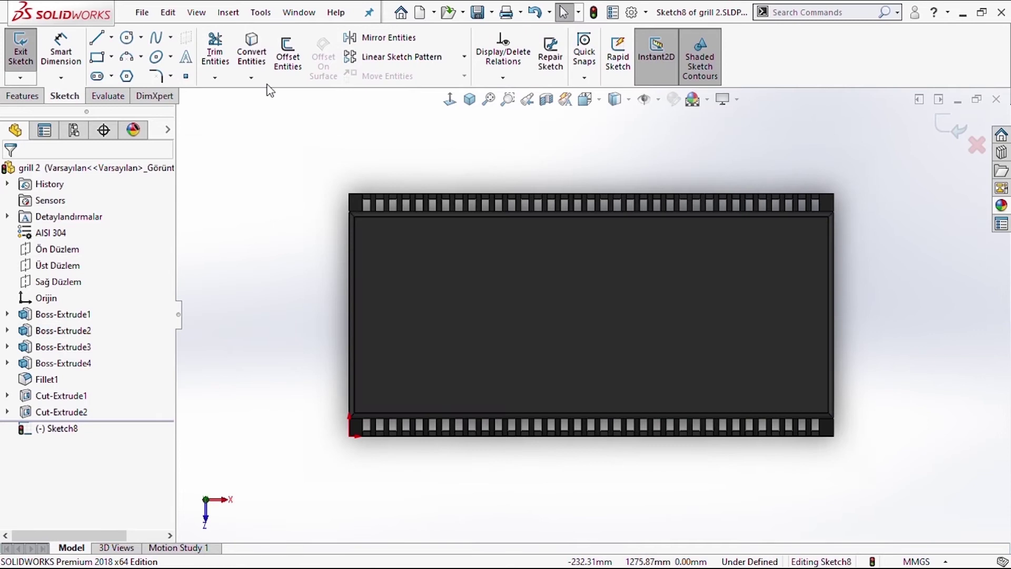
left_click(126, 37)
left_click(434, 309)
left_click(456, 330)
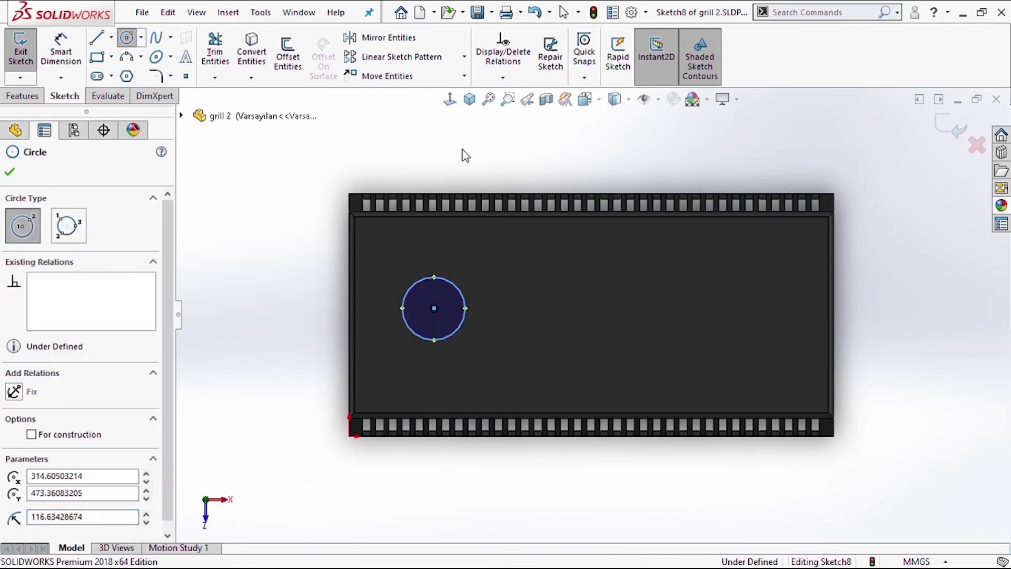
key("Escape")
Make the circle centre horizontal with the left edge's midpoint
left_click(434, 308)
left_click(355, 314, "ctrl")
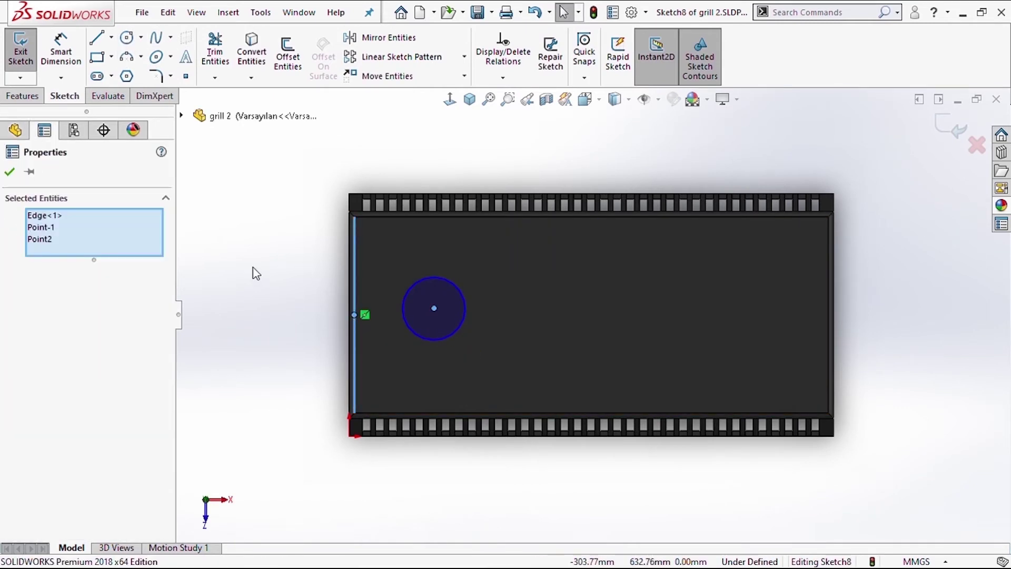
left_click(46, 216)
key("Delete")
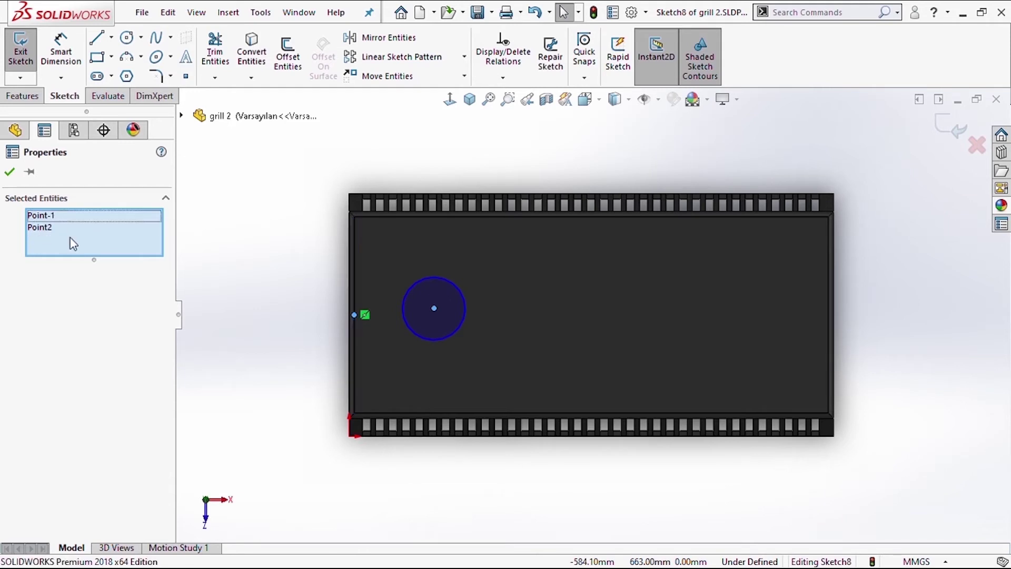
key("Escape")
left_click(355, 318)
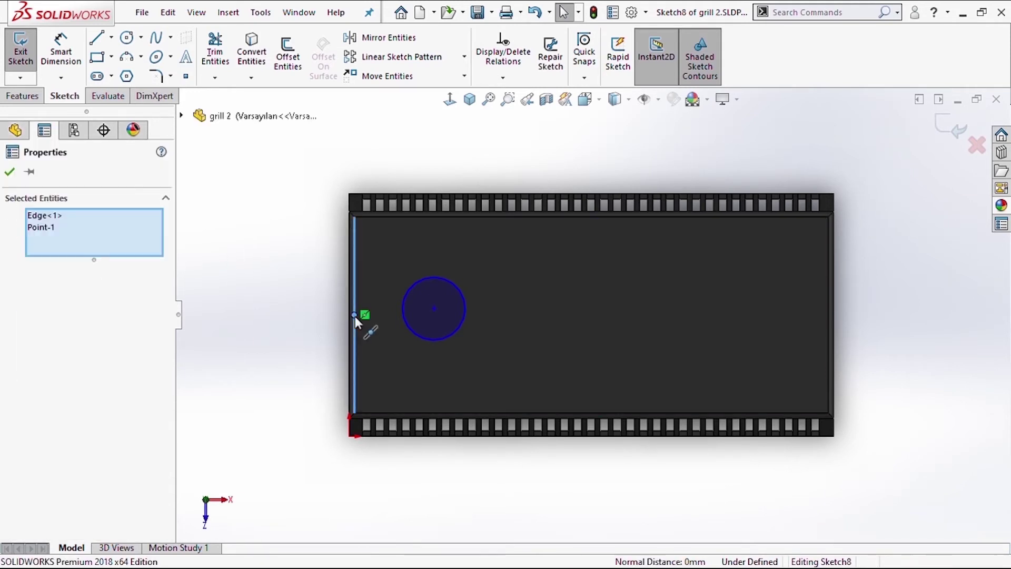
left_click(433, 308, "ctrl")
left_click(342, 296)
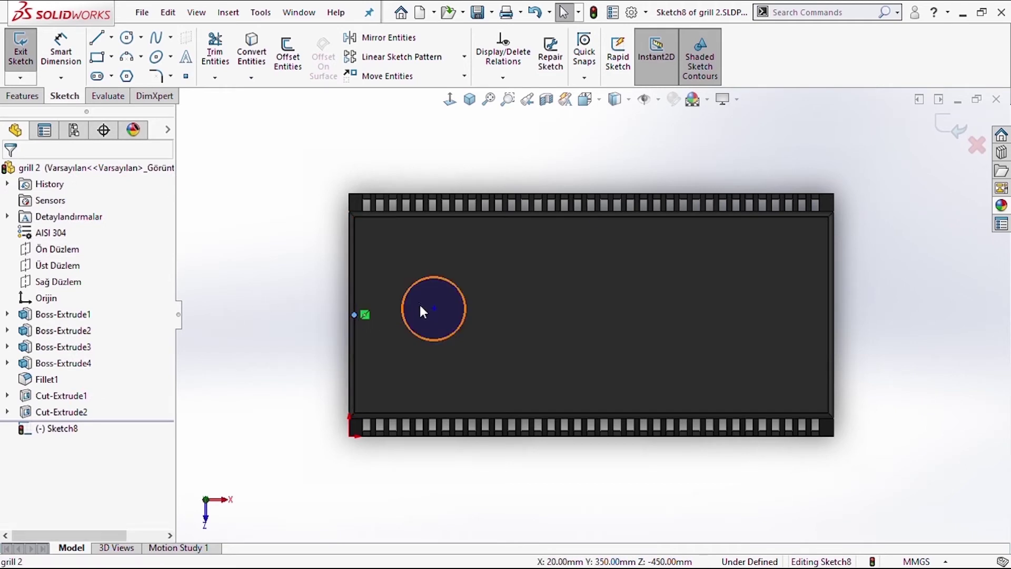
left_click(434, 308, "ctrl")
left_click(46, 410)
Dimension the circle centre 250 mm from the left edge
left_click(61, 53)
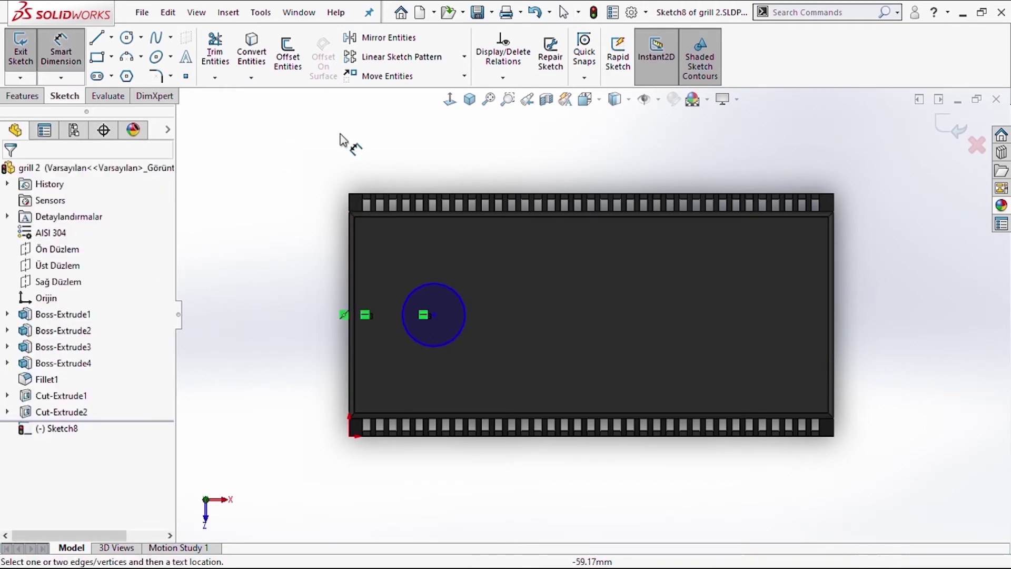
left_click(426, 155)
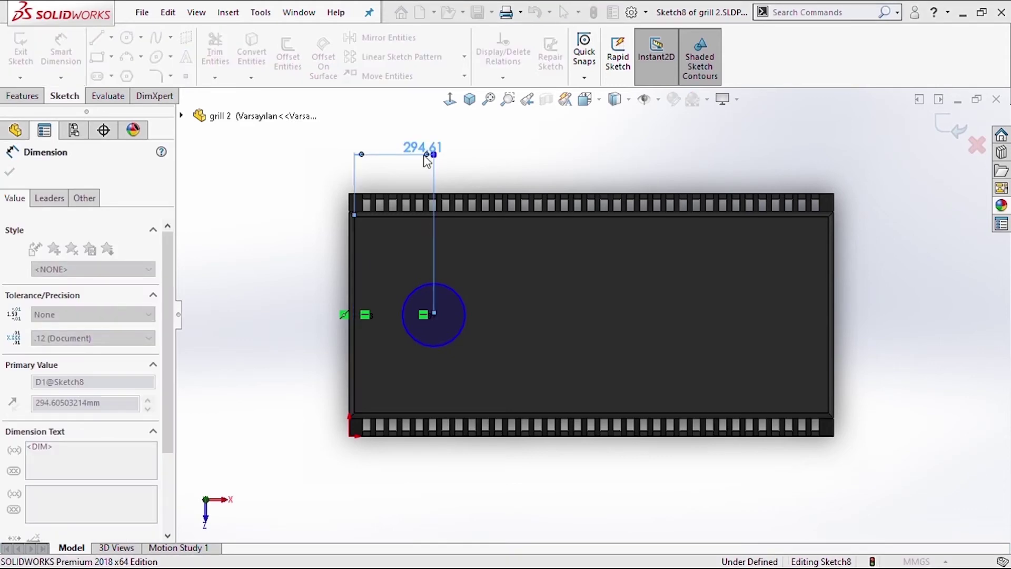
type("250")
key("Return")
key("Escape")
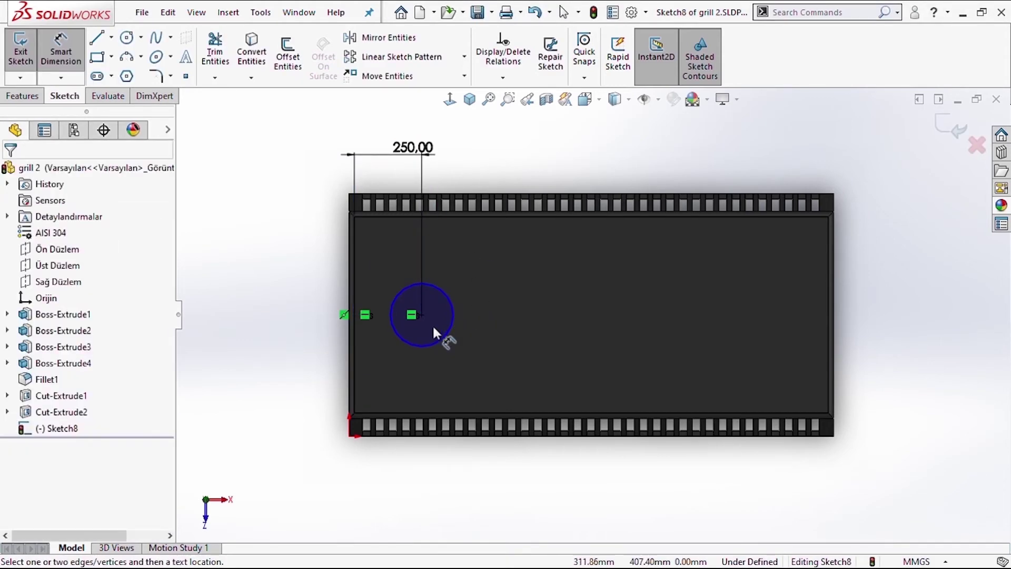
Dimension the circle's diameter to 150 mm
left_click(433, 328)
left_click(478, 297)
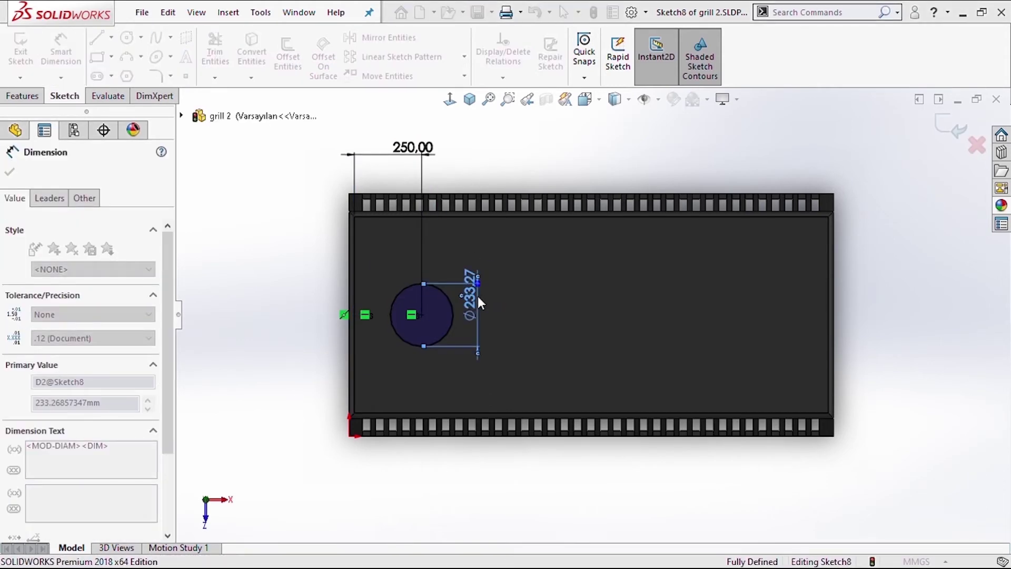
type("100")
key("Return")
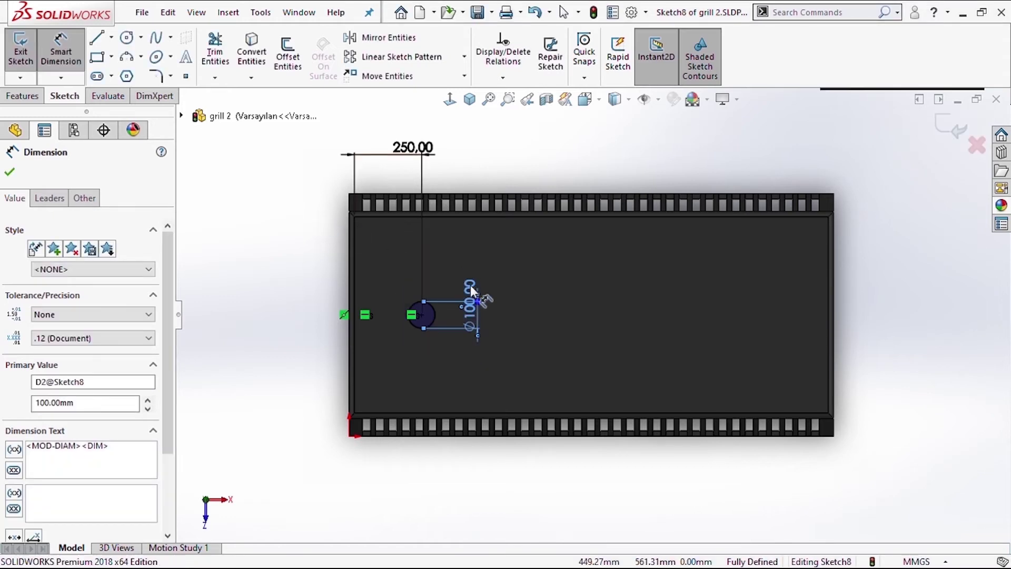
key("Escape")
left_click(470, 287)
type("1")
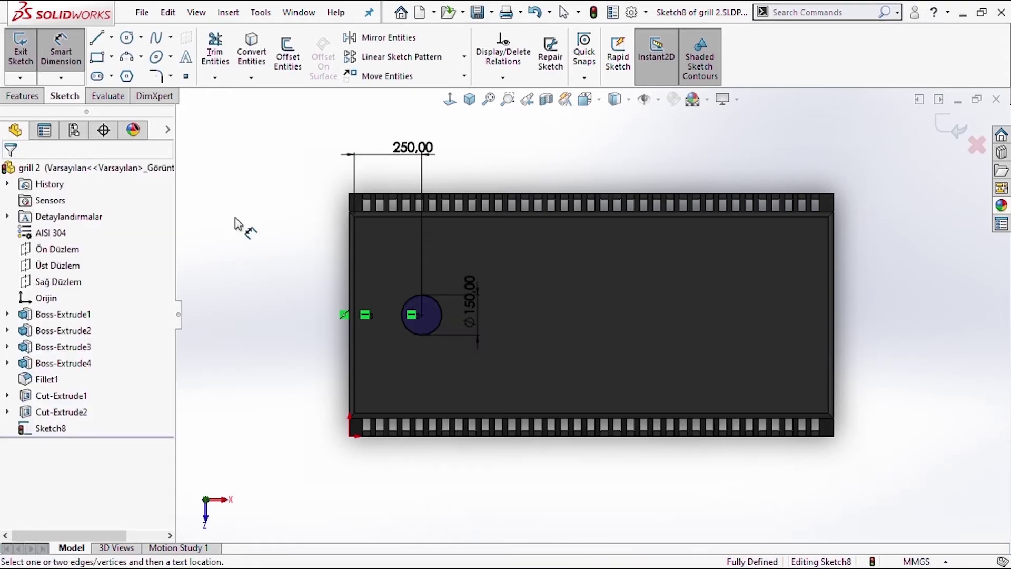
left_click(22, 95)
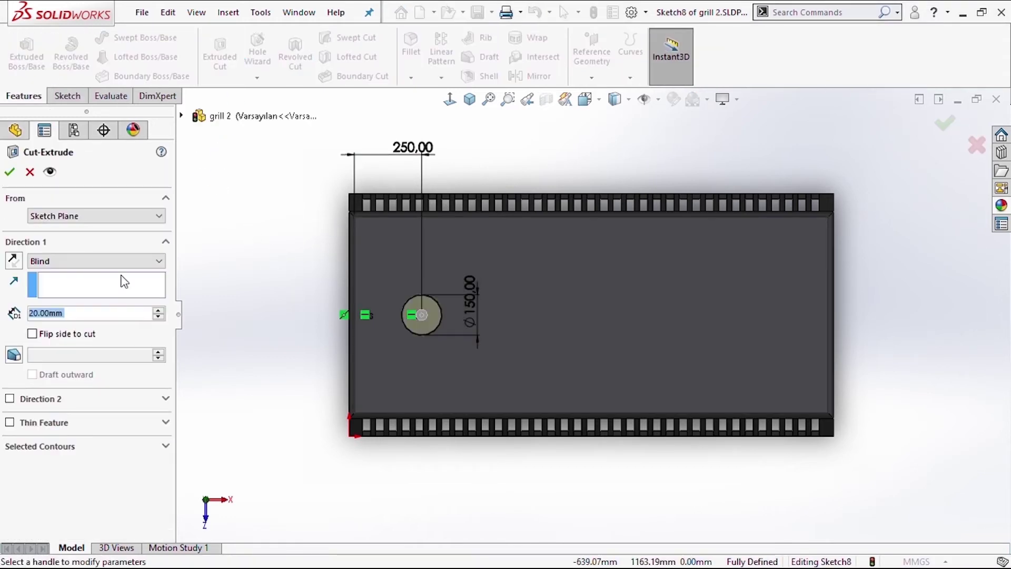
Accept the 20 mm blind cut for the round hole, then select the vented end face
middle_click_drag(288, 285, 353, 289)
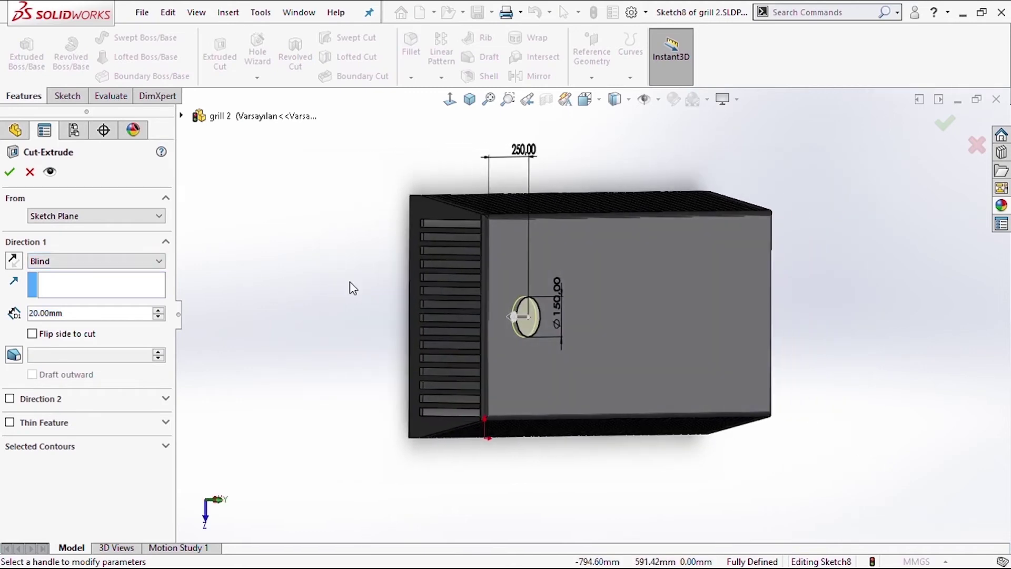
left_click(10, 172)
mouse_move(609, 312)
middle_mouse_down()
mouse_move(642, 226)
mouse_move(456, 306)
mouse_move(494, 228)
mouse_move(597, 313)
mouse_move(552, 281)
mouse_move(476, 147)
middle_mouse_up()
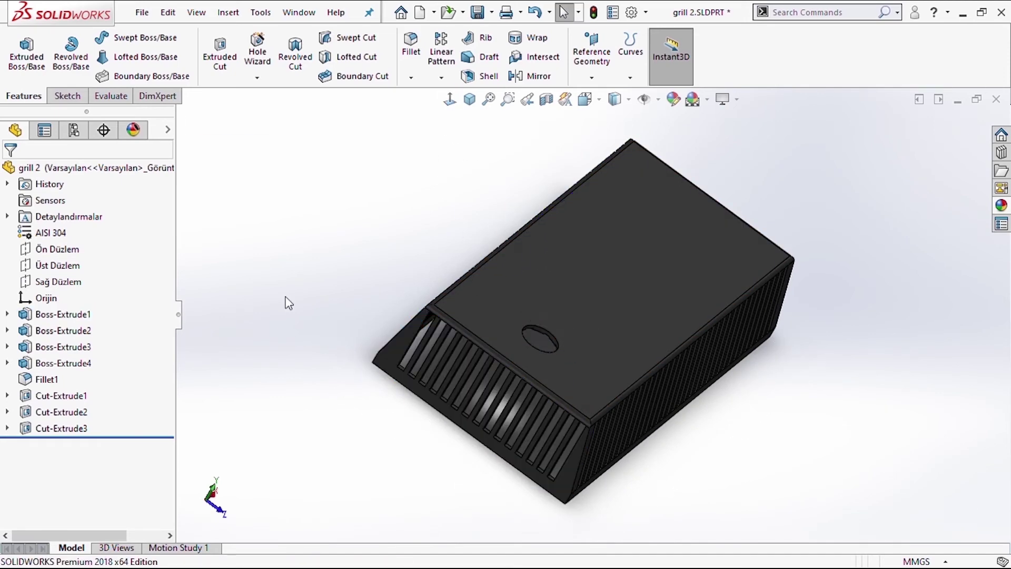
mouse_move(436, 391)
middle_mouse_down()
mouse_move(467, 410)
mouse_move(474, 368)
mouse_move(531, 316)
middle_mouse_up()
left_click(540, 281)
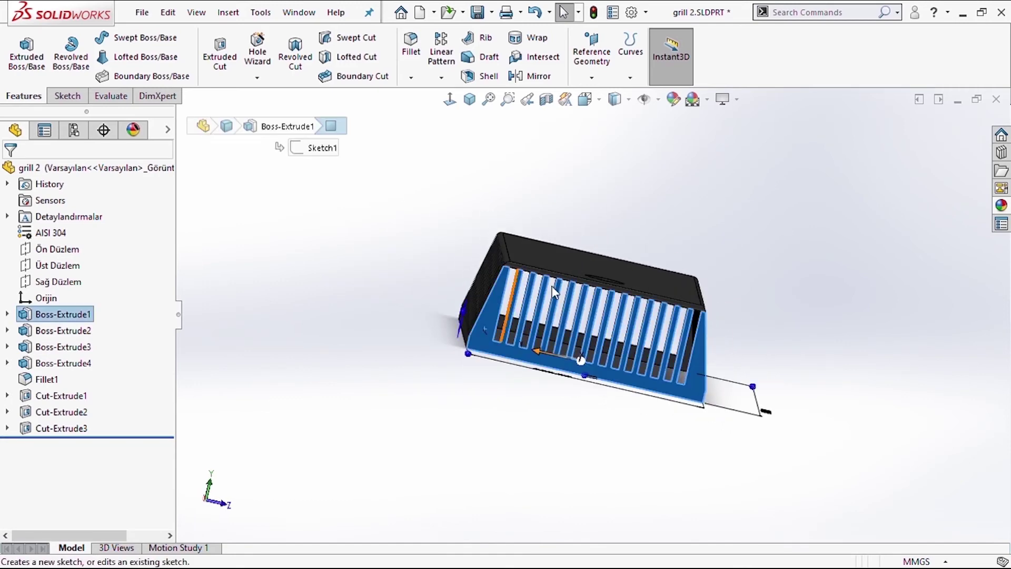
Sketch a vertical path line up from the housing's top edge and dimension it 300 mm
left_click(605, 221)
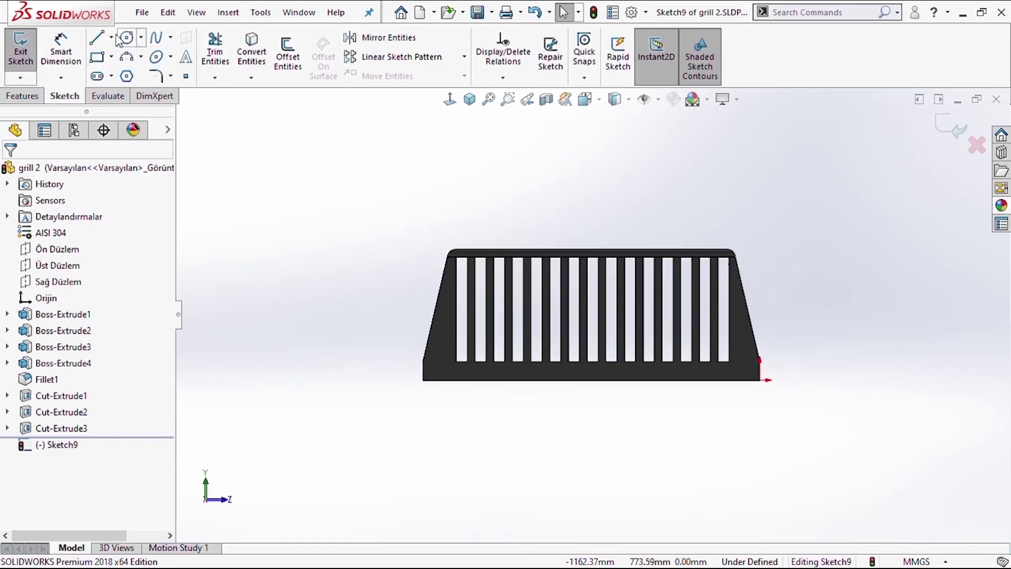
key("l")
left_click(590, 248)
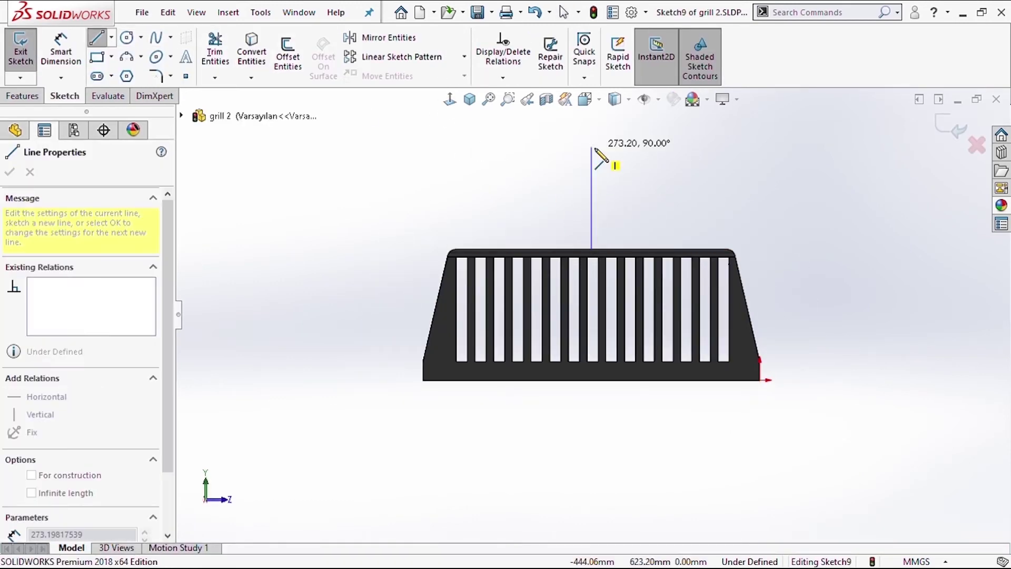
left_click(591, 148)
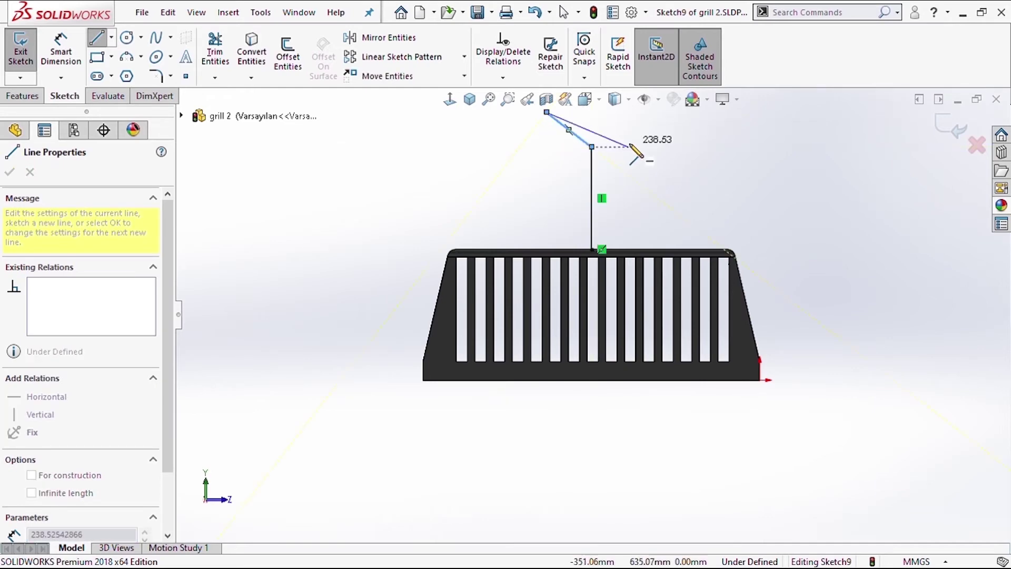
key("Escape")
key("d")
left_click(593, 289)
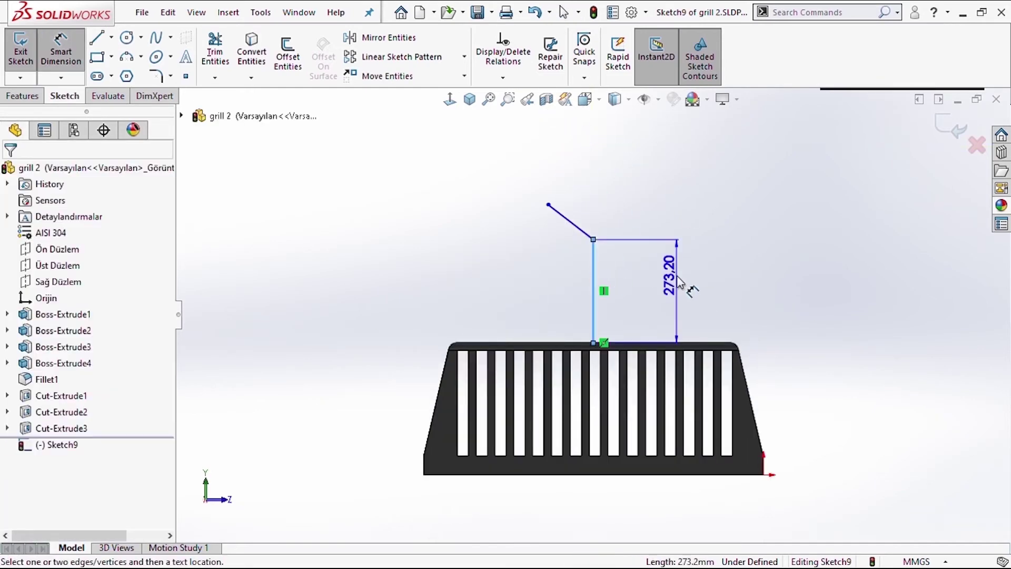
left_click(678, 279)
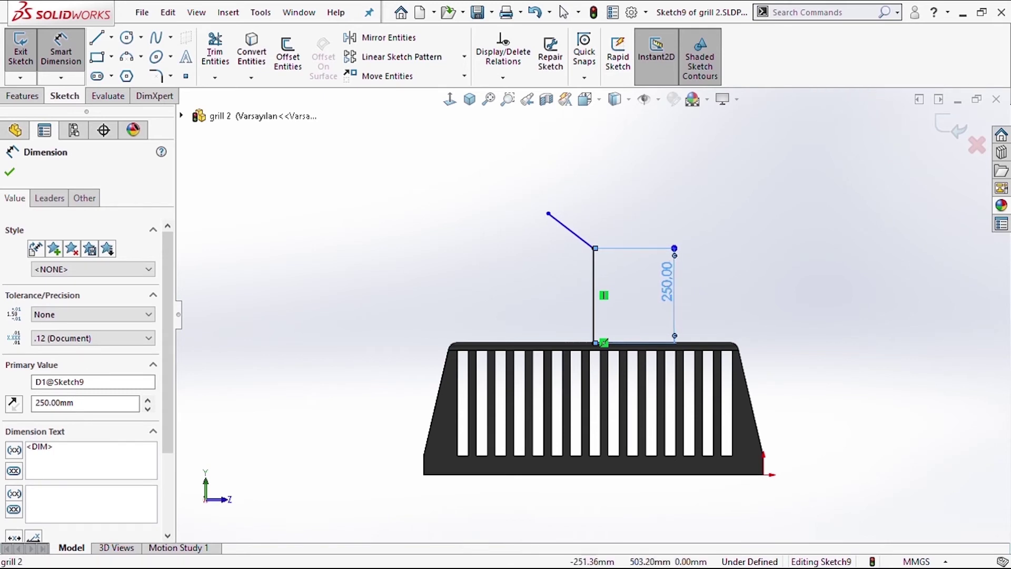
key("Escape")
type("30")
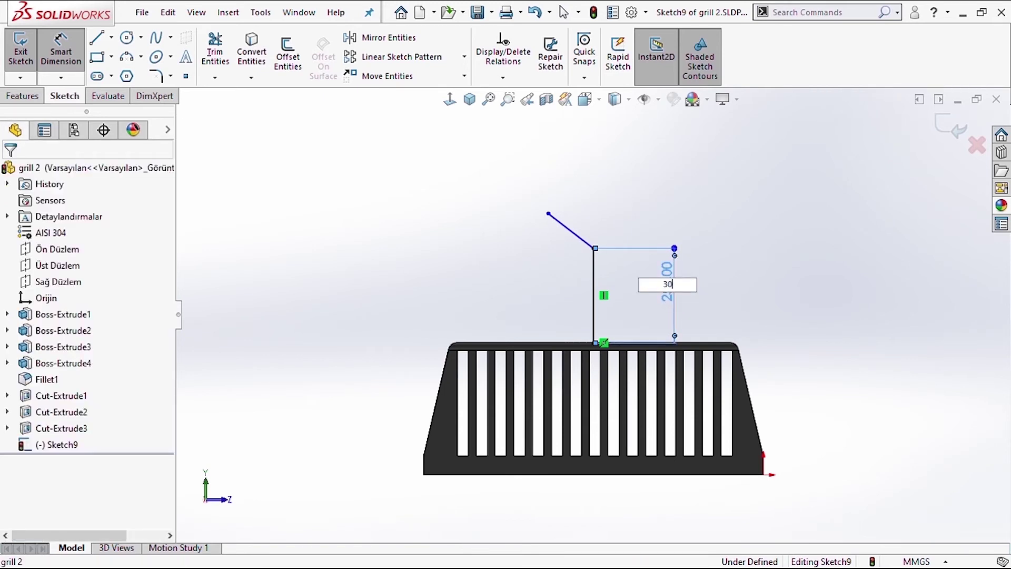
key("Return")
key("Return")
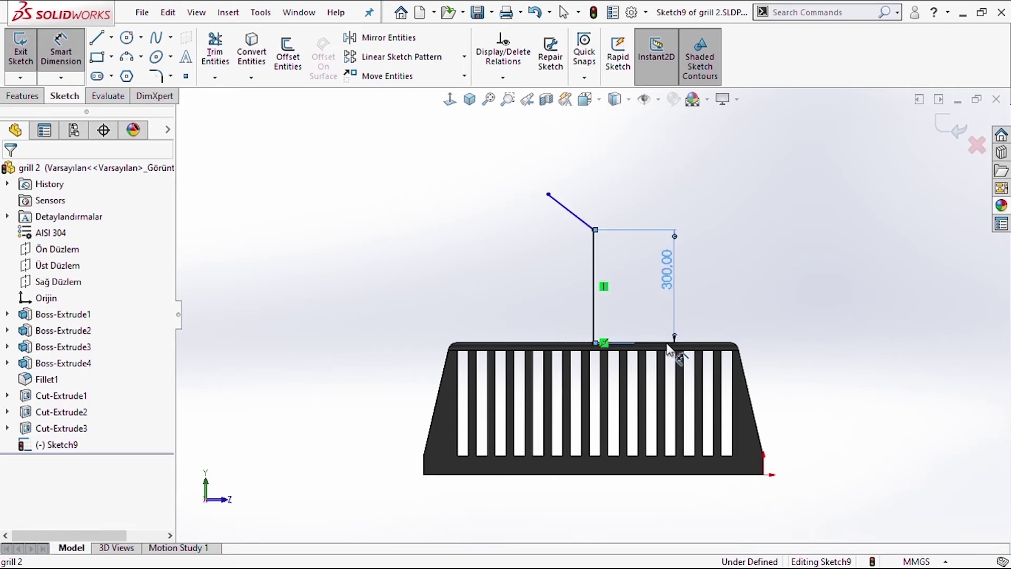
Dimension the slanted line 200 mm horizontally and 150 mm vertically
left_click(574, 213)
left_click(589, 175)
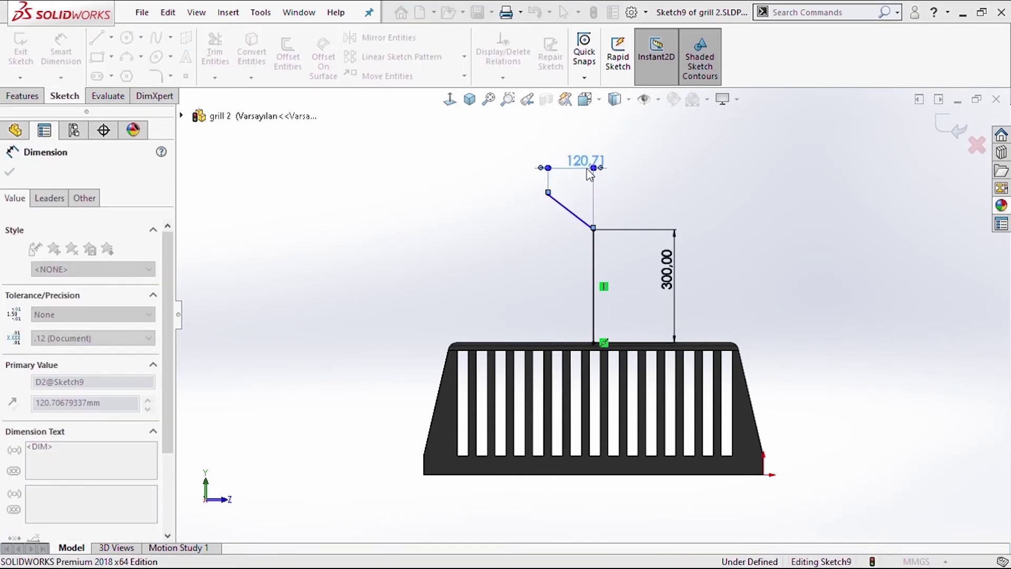
type("200")
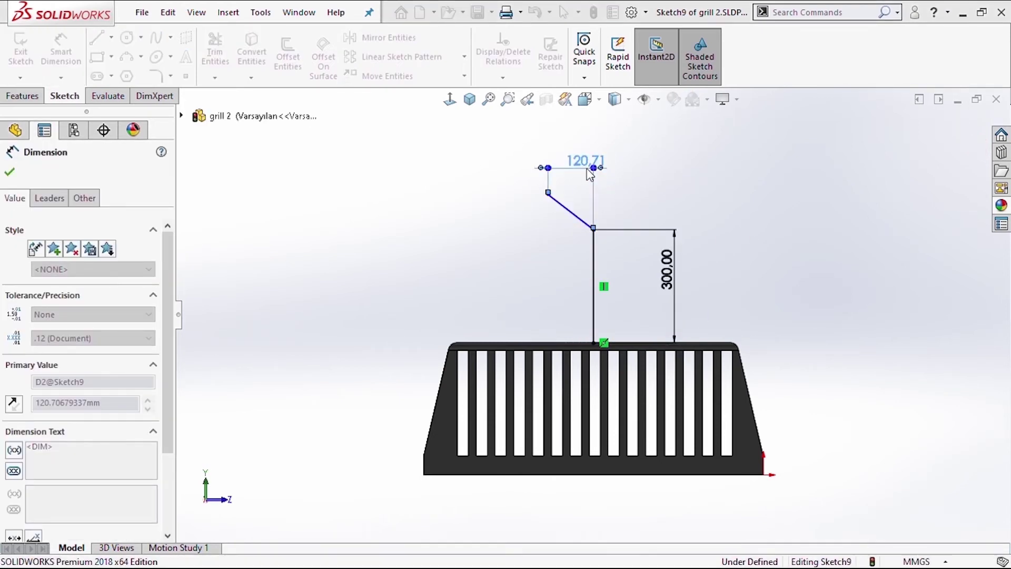
key("Return")
left_click(563, 218)
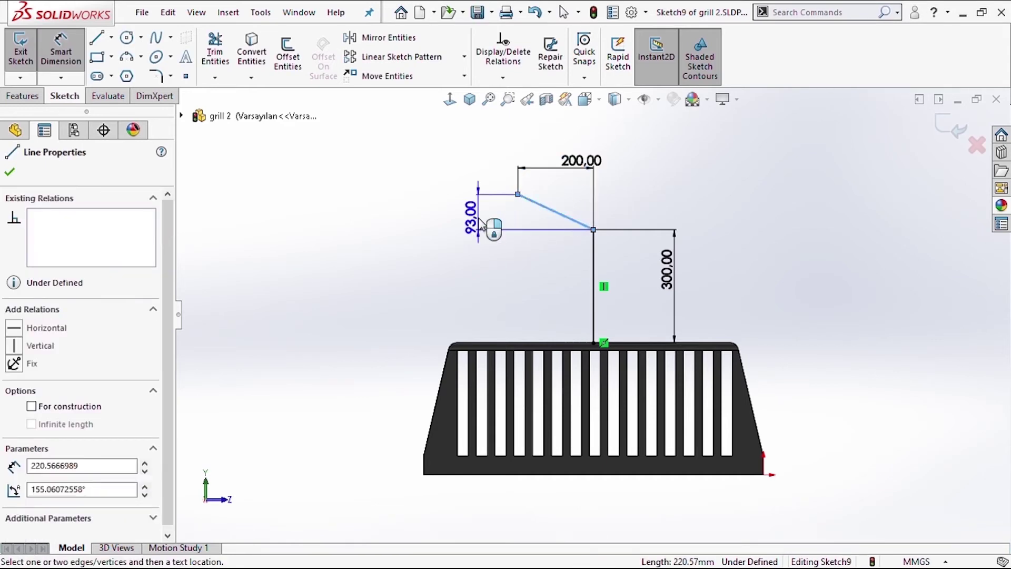
left_click(480, 224)
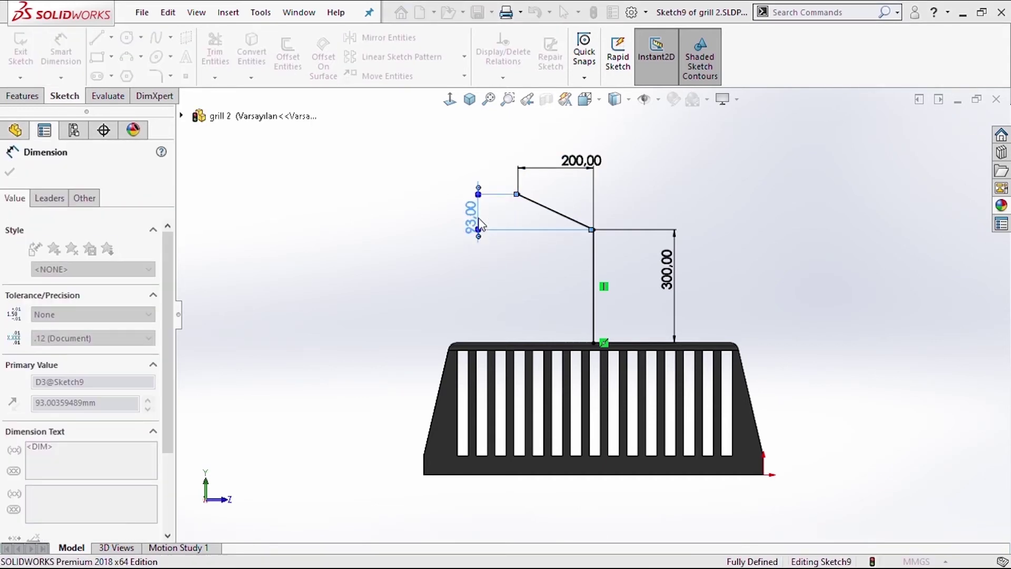
double_click(480, 224)
type("150")
key("Return")
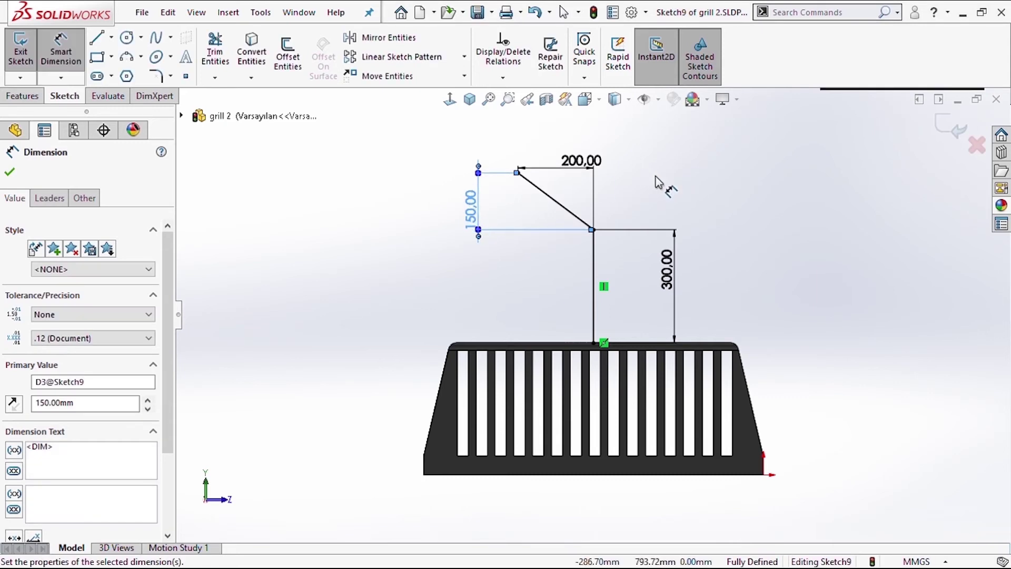
left_click(715, 226)
Round the path's bend with a 150 mm sketch fillet
left_click(162, 77)
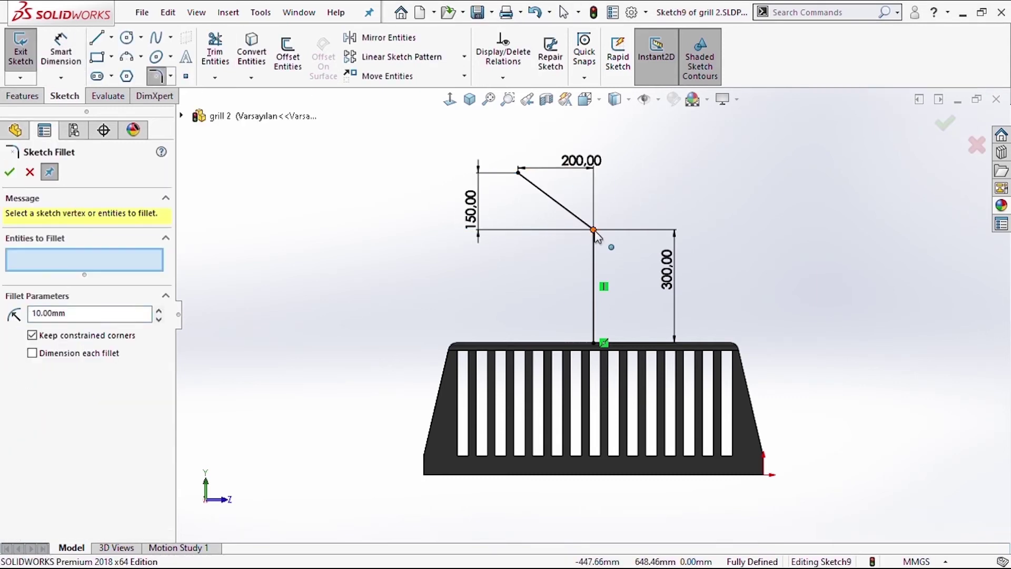
left_click(595, 232)
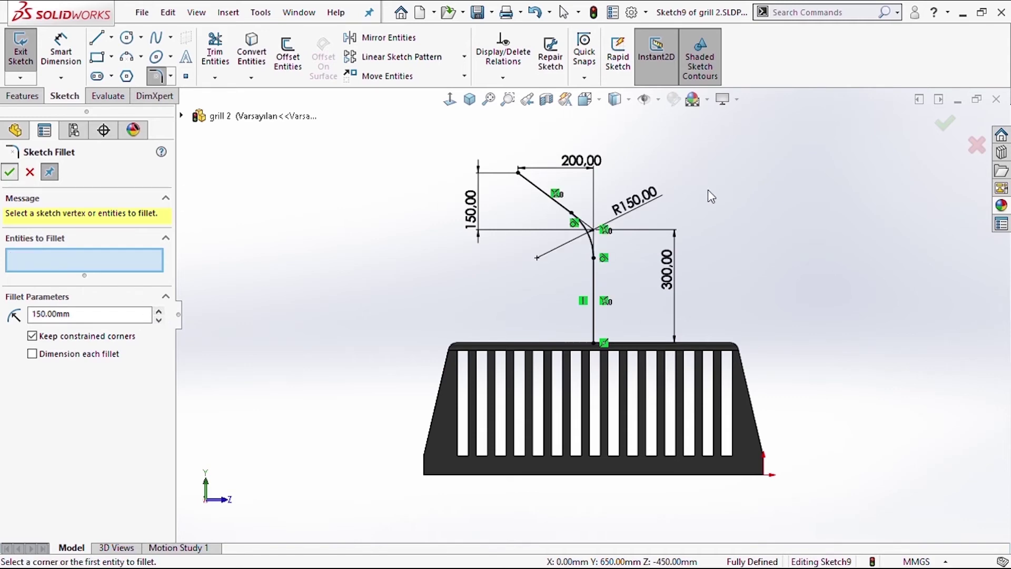
left_click(947, 124)
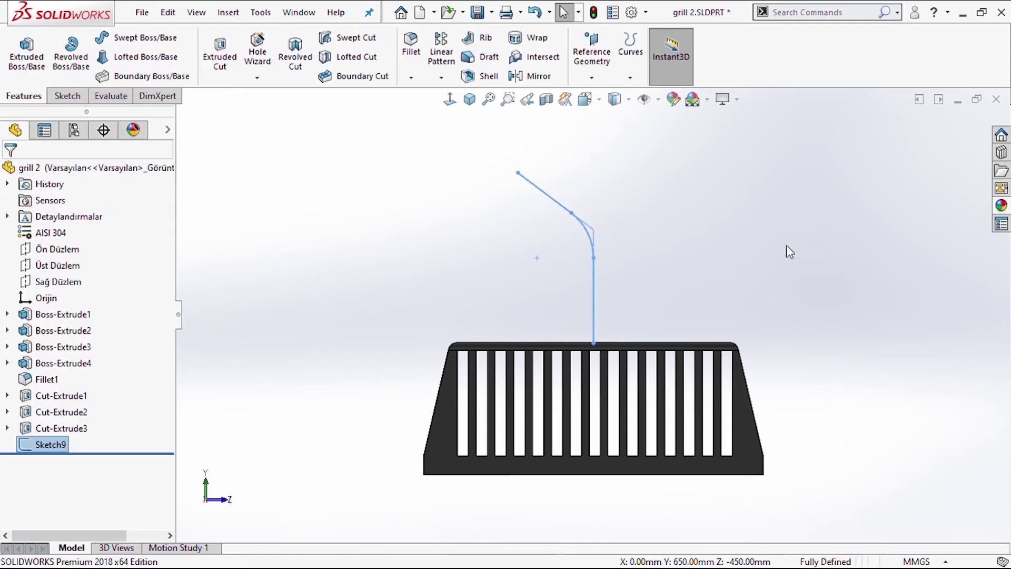
Sketch a circle on the top face centred on the existing hole's centre
left_click(536, 373)
left_click(547, 347)
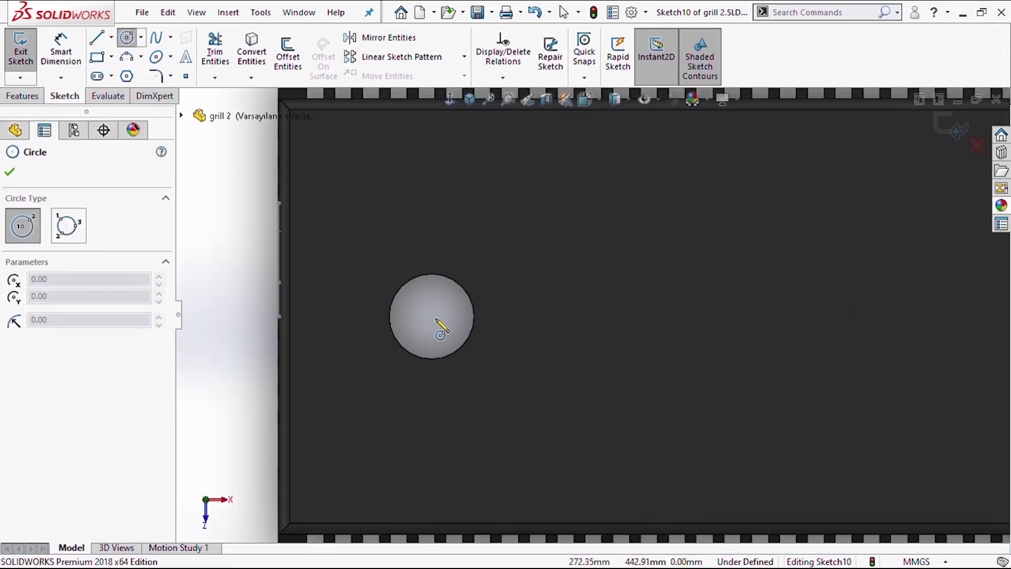
left_click(431, 317)
left_click(450, 323)
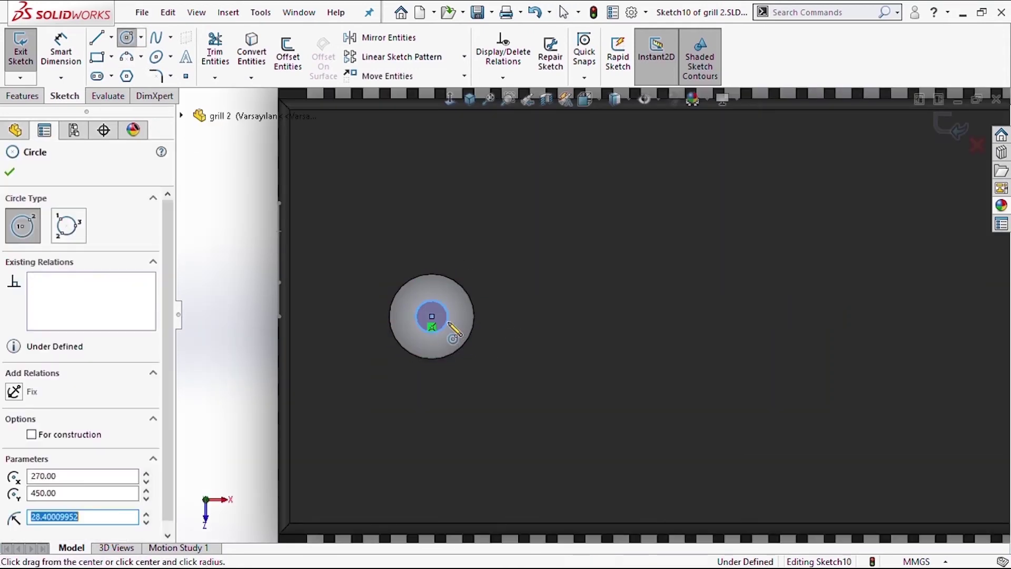
left_click(459, 316)
key("Escape")
left_click(459, 321)
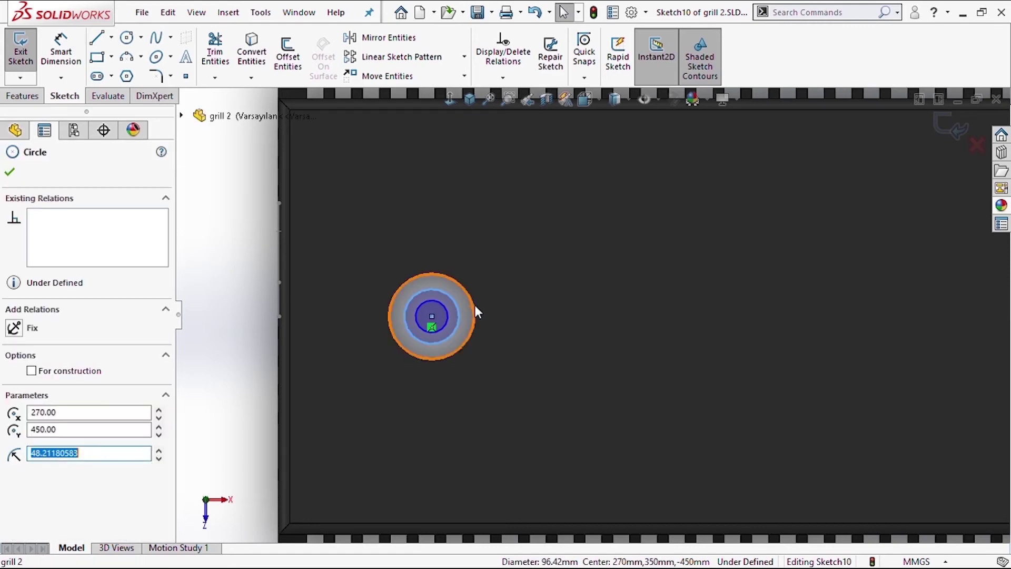
left_click(475, 305, "ctrl")
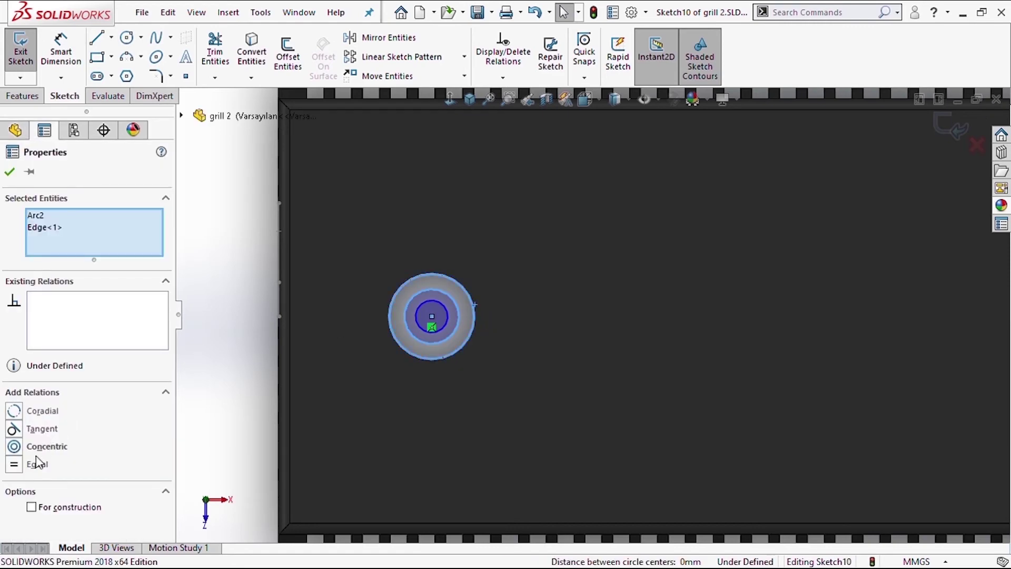
Dimension the circle to a 140 mm diameter
left_click(392, 286)
left_click(436, 301)
left_click(451, 252)
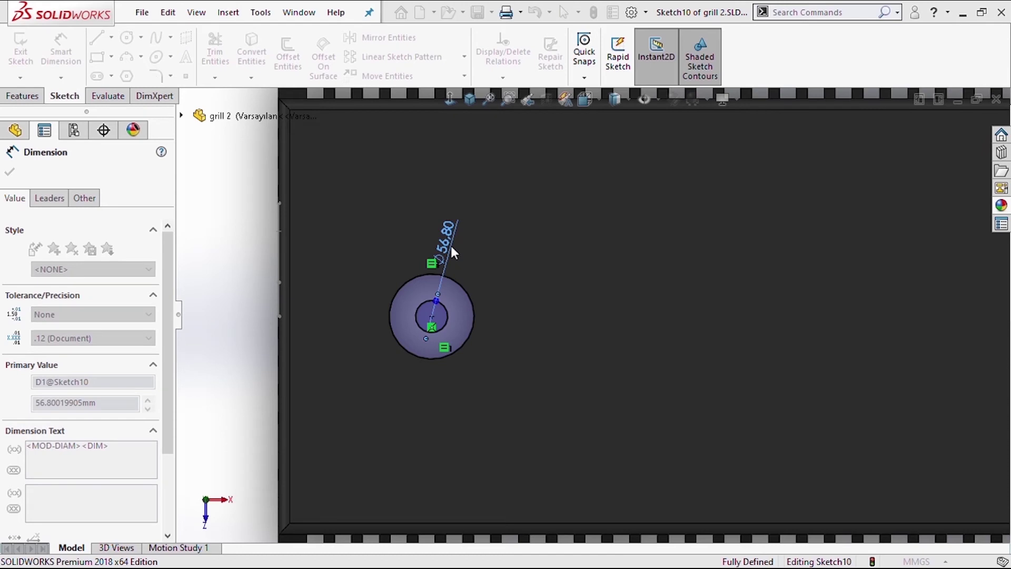
left_click(26, 98)
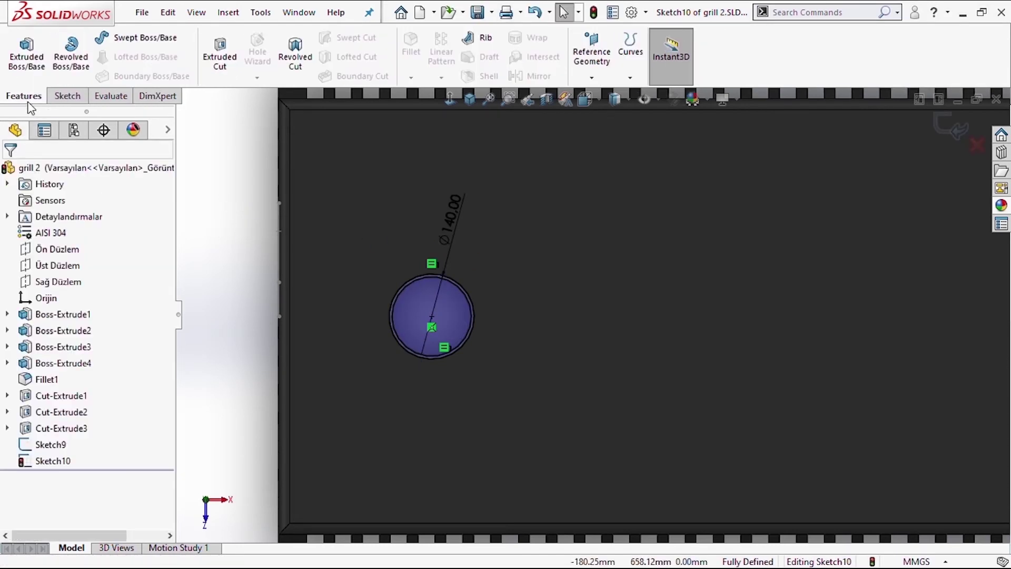
left_click(156, 42)
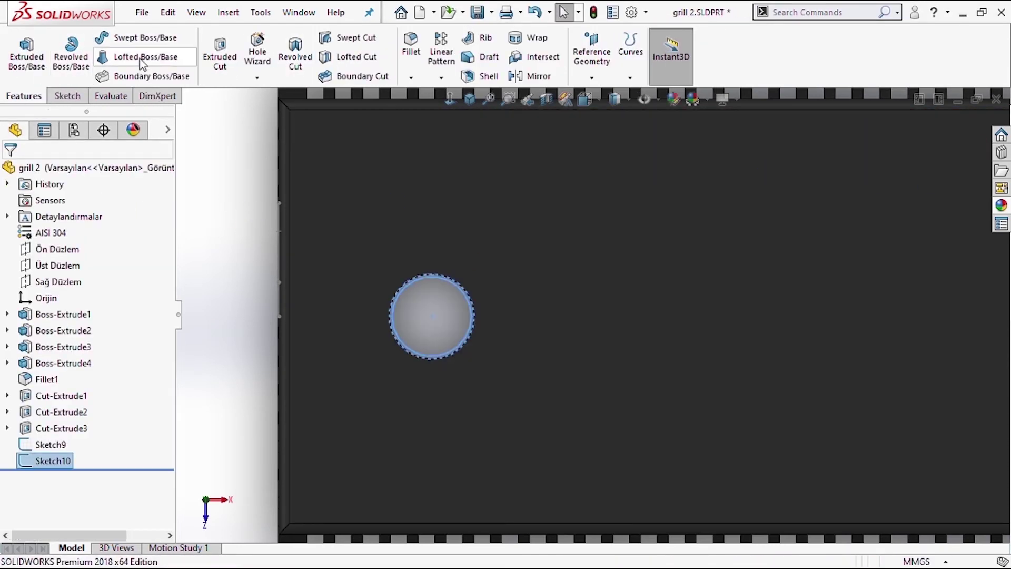
Sweep the Ø140 circle along path Sketch9 to create the chimney pipe
middle_click_drag(322, 295, 358, 209)
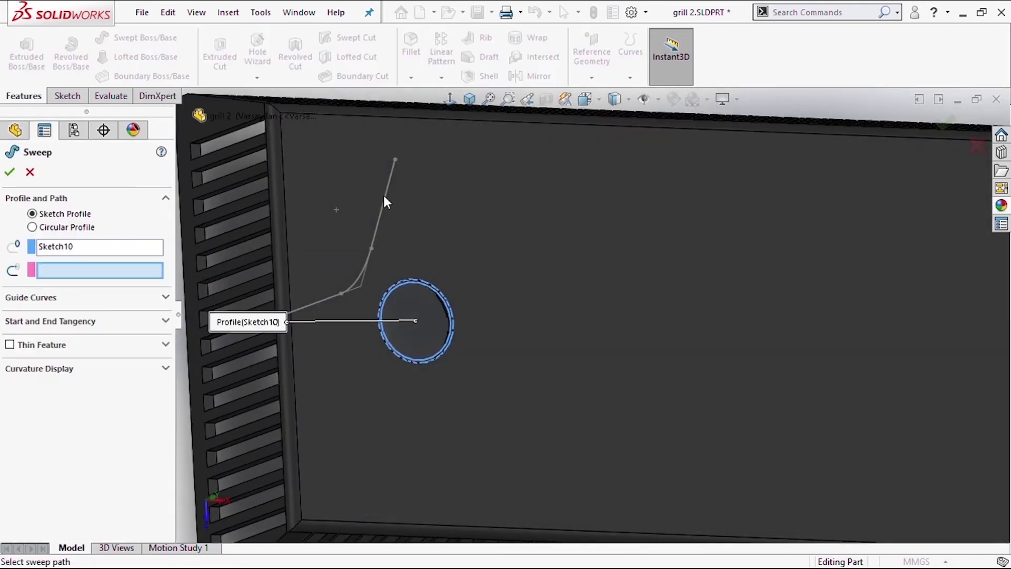
left_click(381, 207)
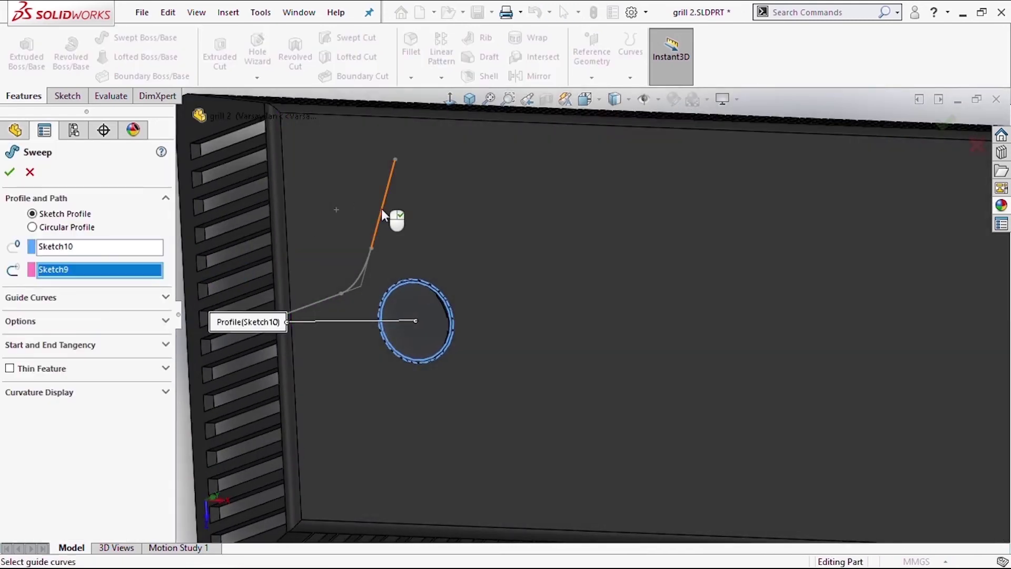
left_click(945, 124)
Turn to a side-on view and start a new sketch on the housing face
scroll(492, 168, "up", 5)
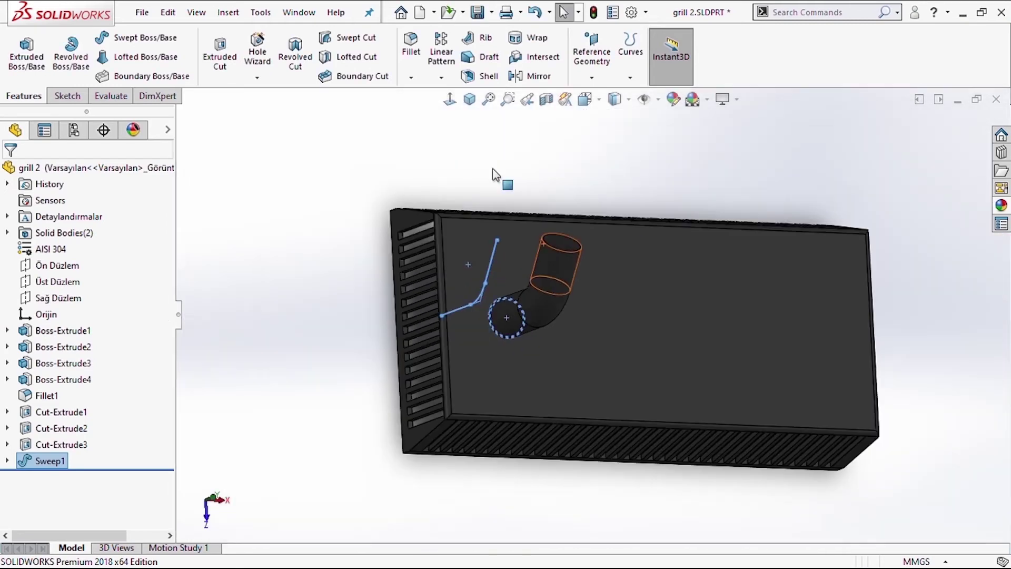
mouse_move(491, 169)
middle_mouse_down()
mouse_move(543, 154)
mouse_move(774, 232)
mouse_move(848, 225)
mouse_move(836, 490)
mouse_move(560, 196)
middle_mouse_up()
left_click(450, 100)
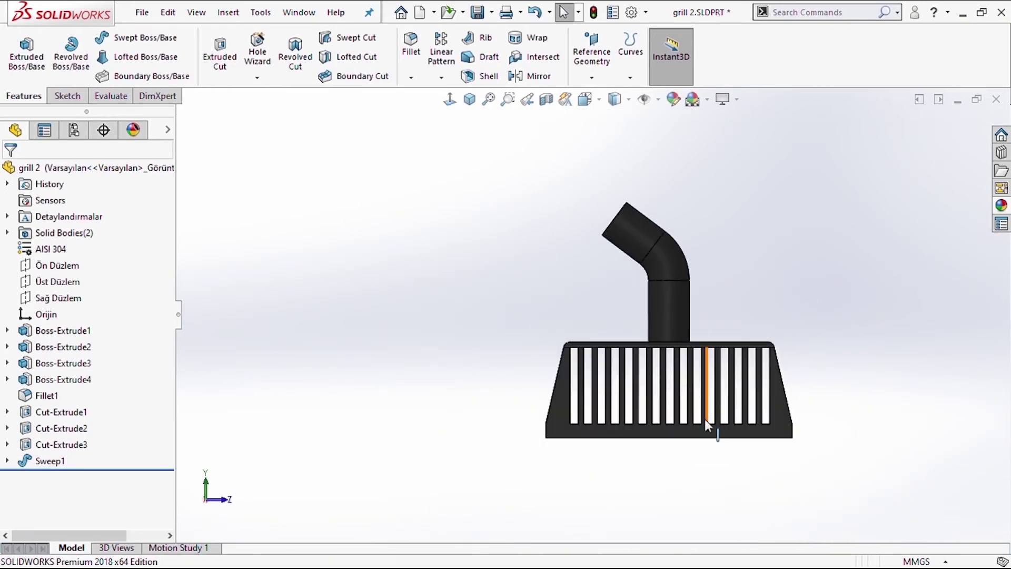
left_click(779, 421)
left_click(843, 382)
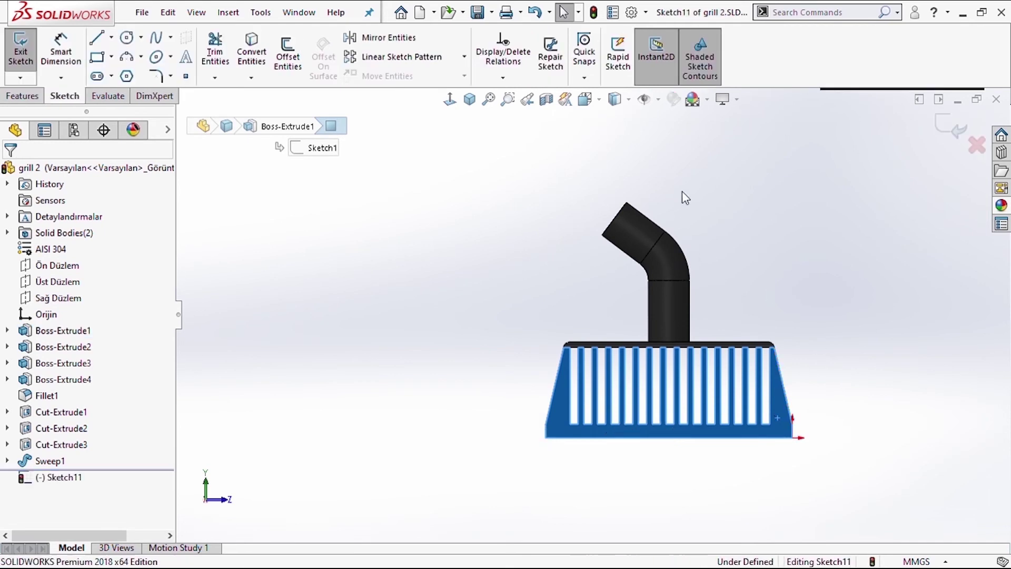
Sketch a triangle over the pipe end and cut it Through All in both directions
left_click(96, 37)
scroll(599, 206, "up", 5)
left_click(582, 202)
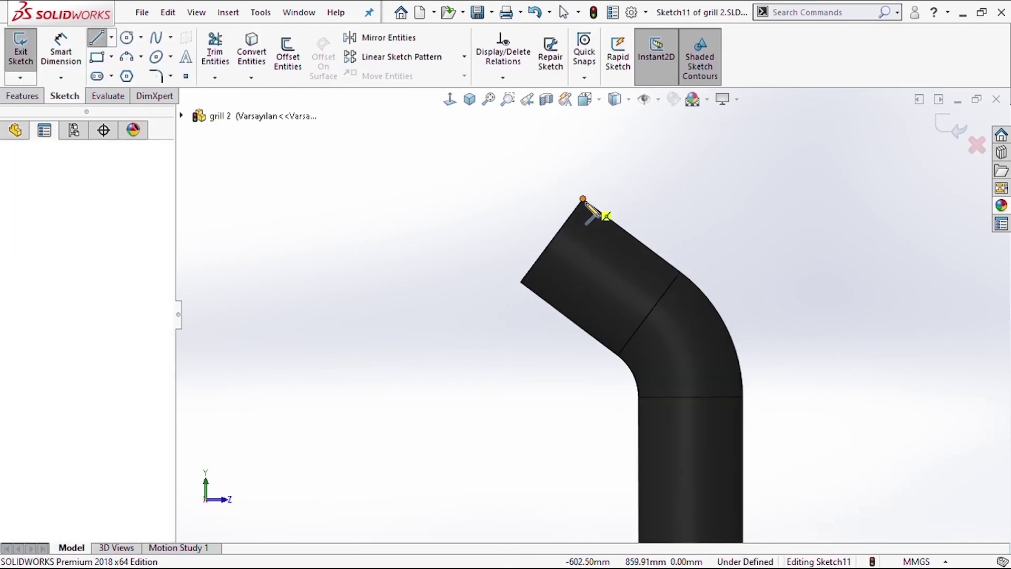
left_click(582, 382)
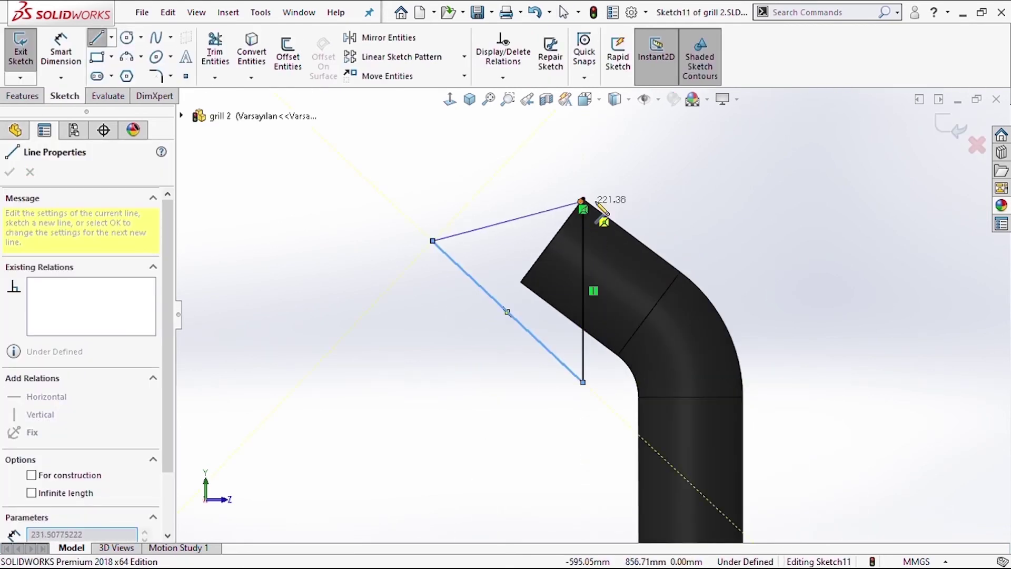
left_click(582, 202)
key("Escape")
left_click(24, 96)
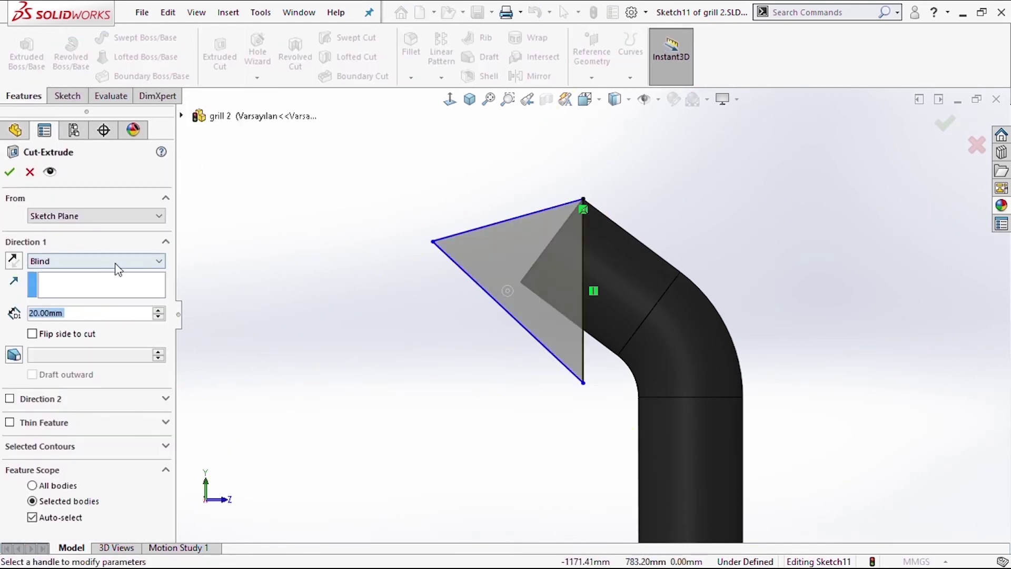
scroll(118, 270, "down", 2)
left_click(10, 172)
key("z")
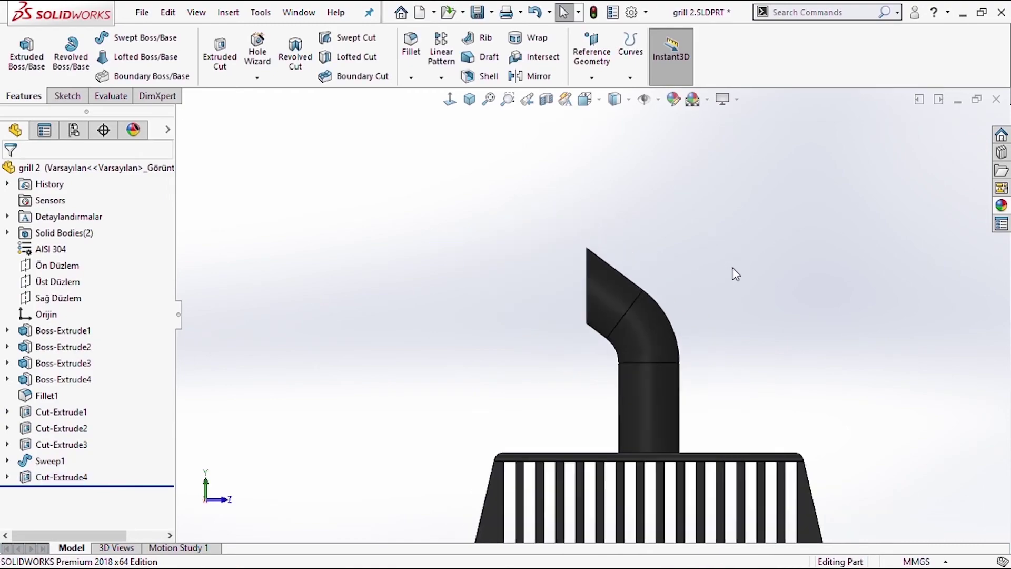
Orbit around to inspect the slanted chimney cut, then snap to a standard view
mouse_move(735, 274)
middle_mouse_down()
mouse_move(909, 390)
mouse_move(878, 302)
mouse_move(914, 343)
mouse_move(860, 251)
mouse_move(791, 253)
middle_mouse_up()
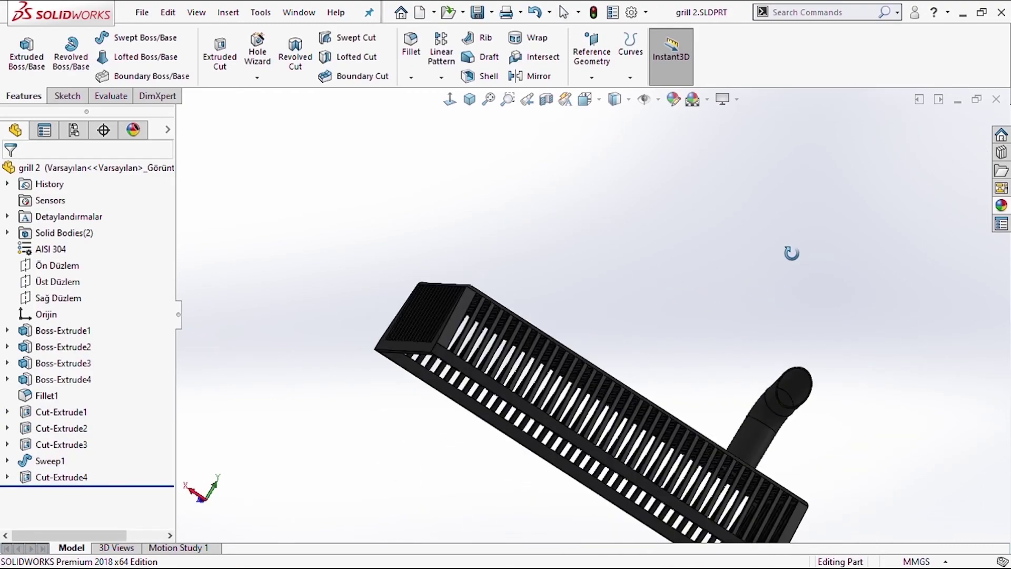
scroll(547, 309, "down", 5)
middle_click_drag(548, 327, 509, 298)
scroll(710, 240, "up", 5)
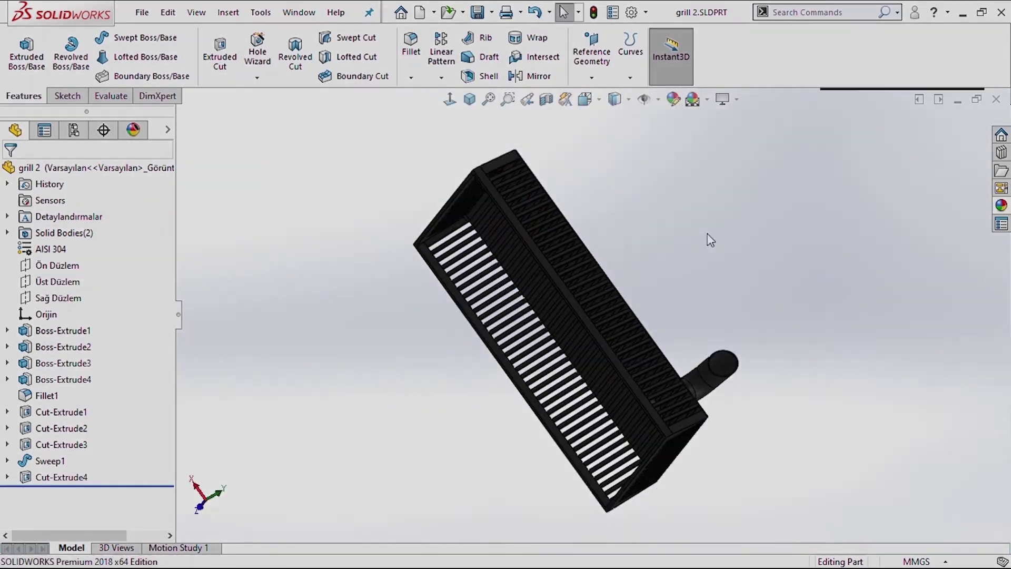
mouse_move(710, 240)
middle_mouse_down()
mouse_move(582, 153)
mouse_move(683, 233)
middle_mouse_up()
key("ctrl+1")
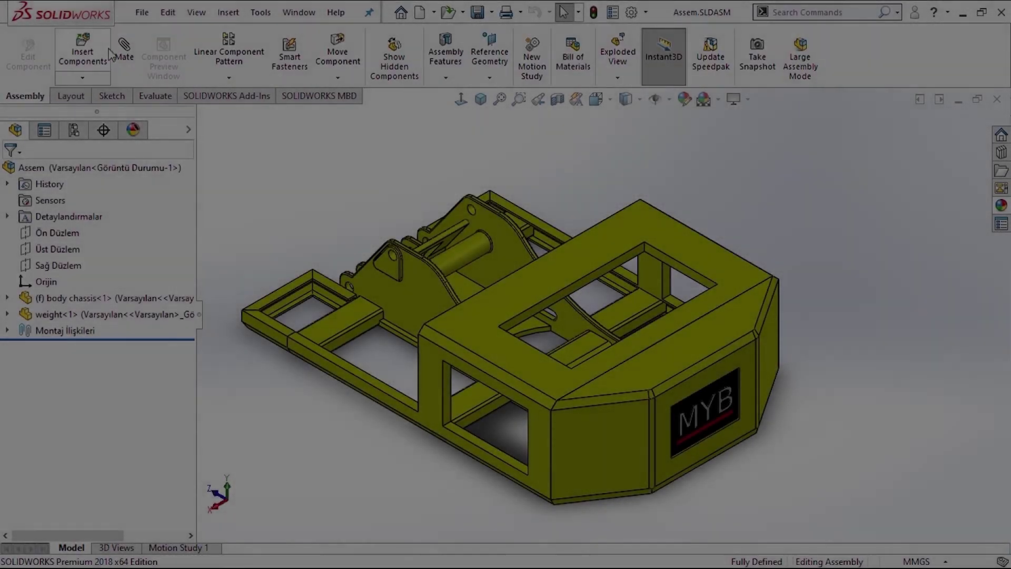
Insert the vent grill and chimney housing into the assembly and show the hidden grill<1>
left_click(102, 52)
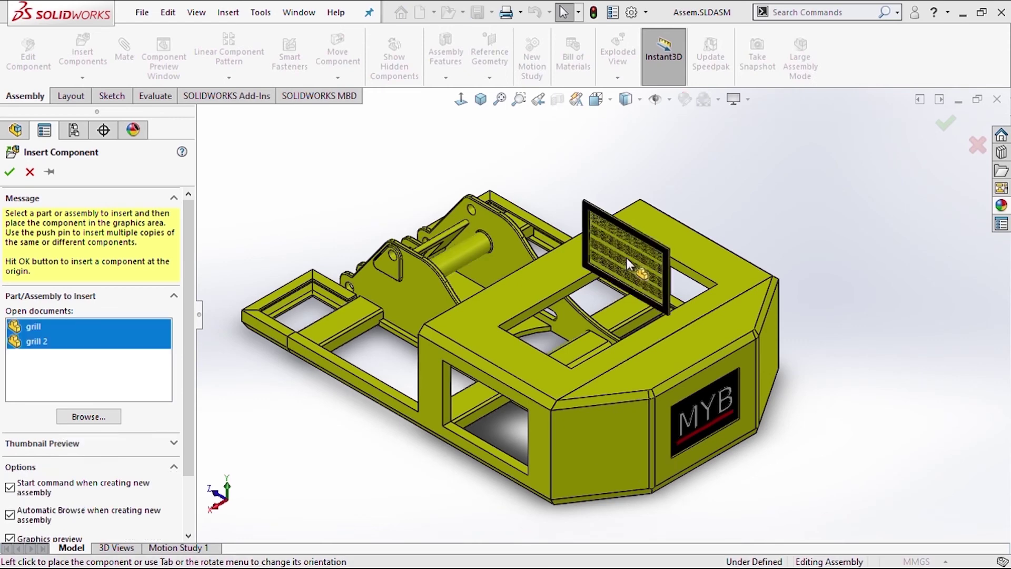
left_click(473, 427)
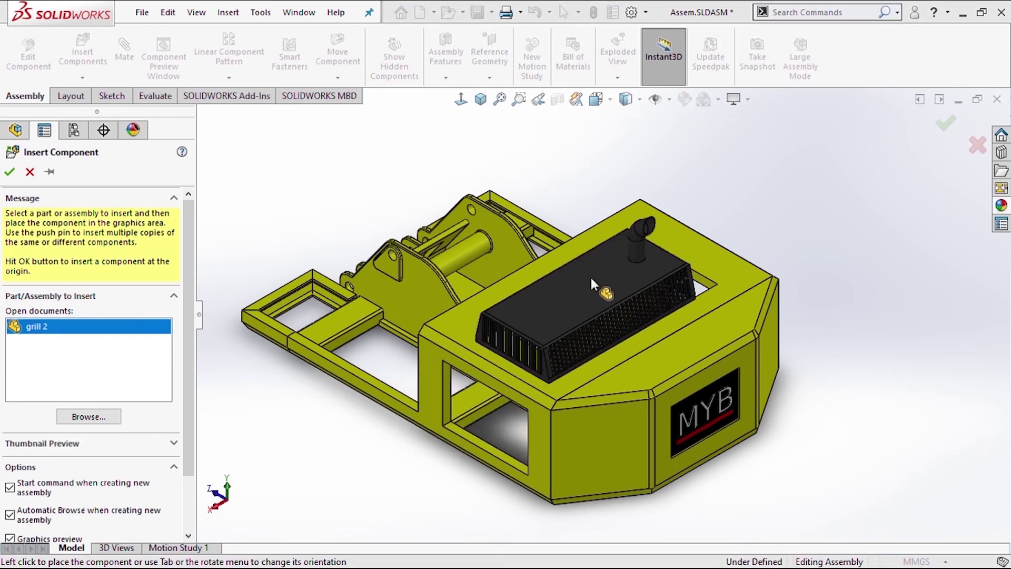
left_click(620, 260)
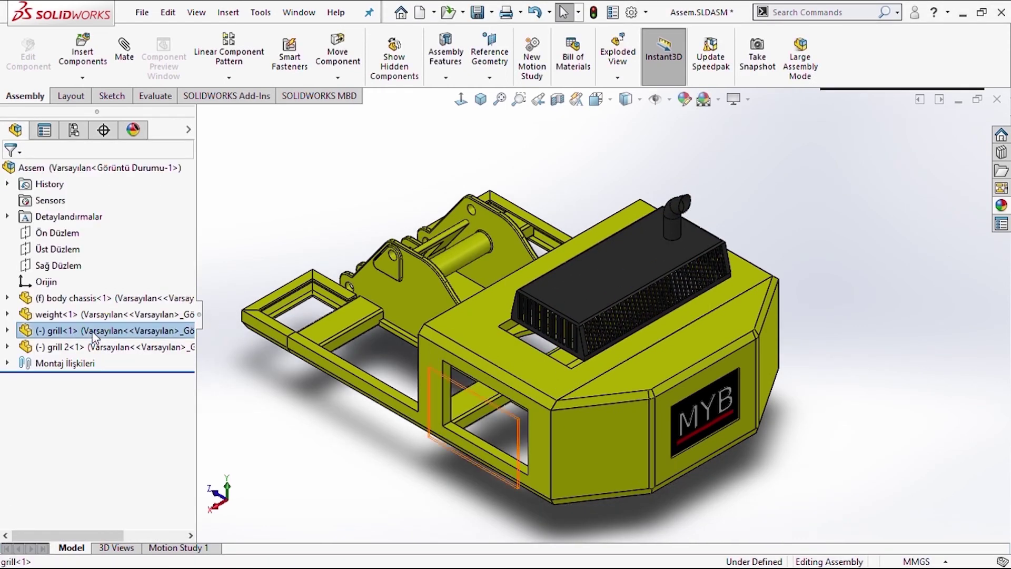
left_click(202, 296)
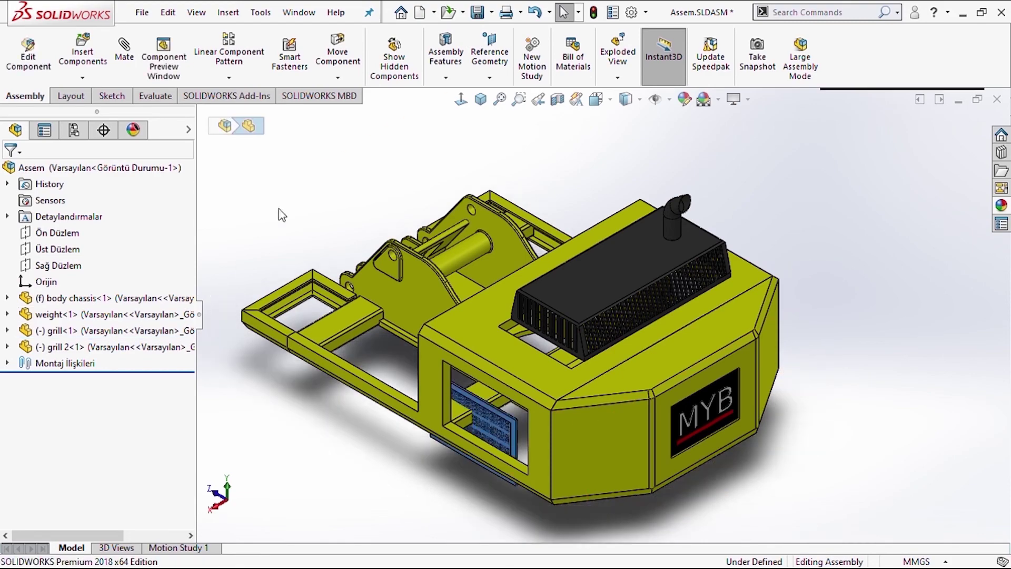
Mate the front grill's top coincident with the top face of the chassis opening
scroll(477, 432, "up", 5)
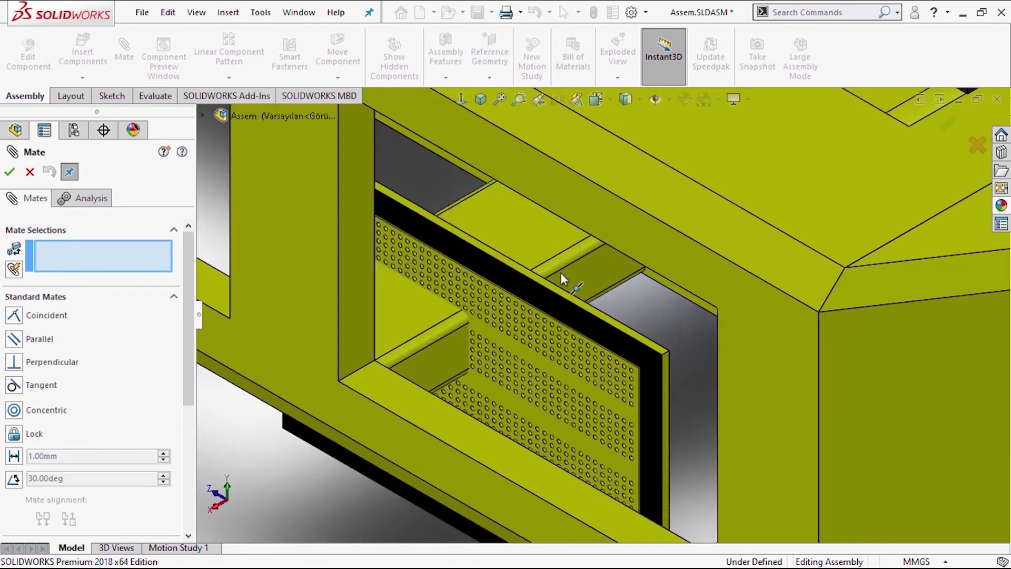
scroll(552, 284, "up", 3)
scroll(564, 321, "down", 5)
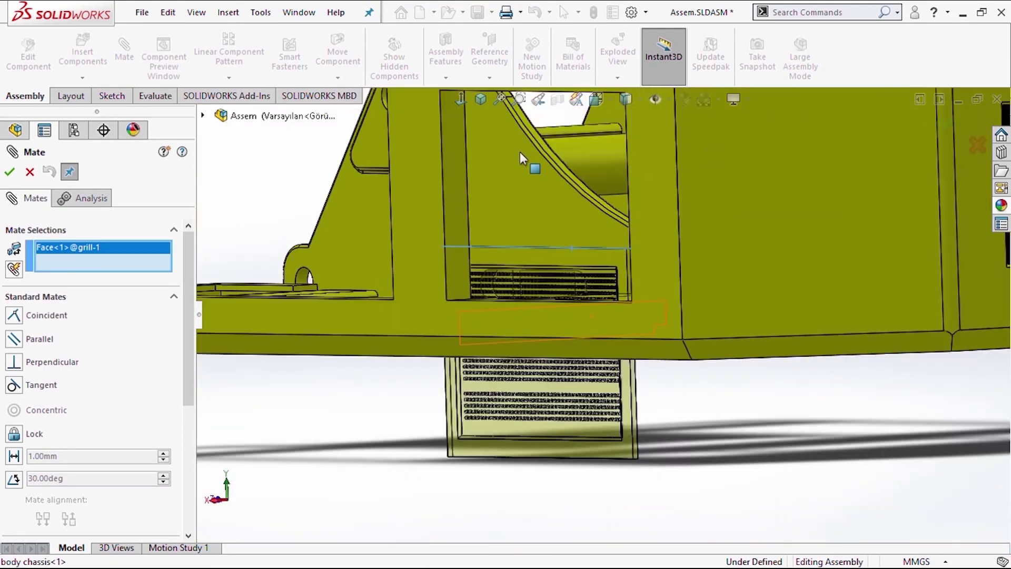
middle_click_drag(520, 152, 553, 200)
scroll(581, 214, "up", 5)
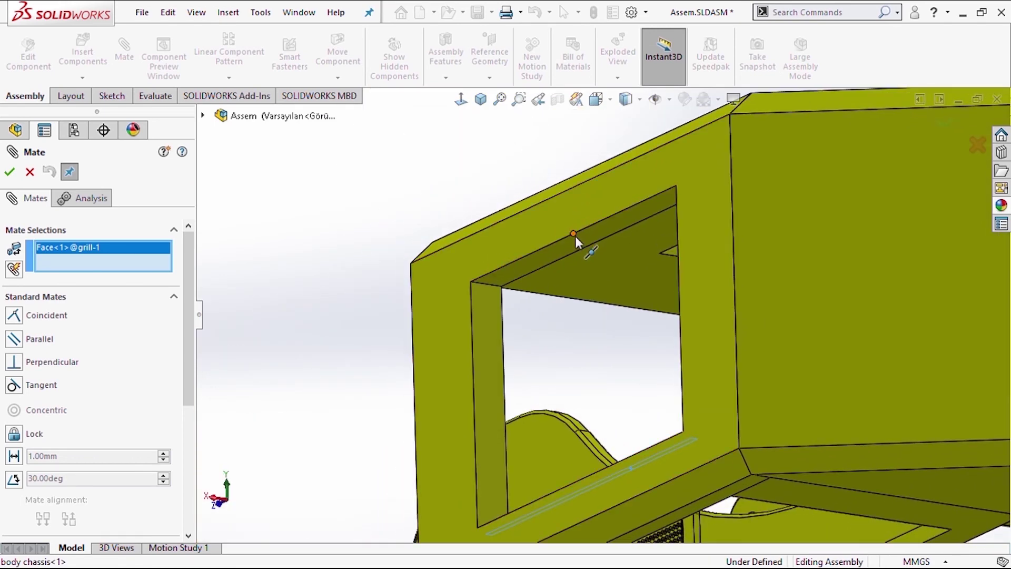
left_click(574, 238)
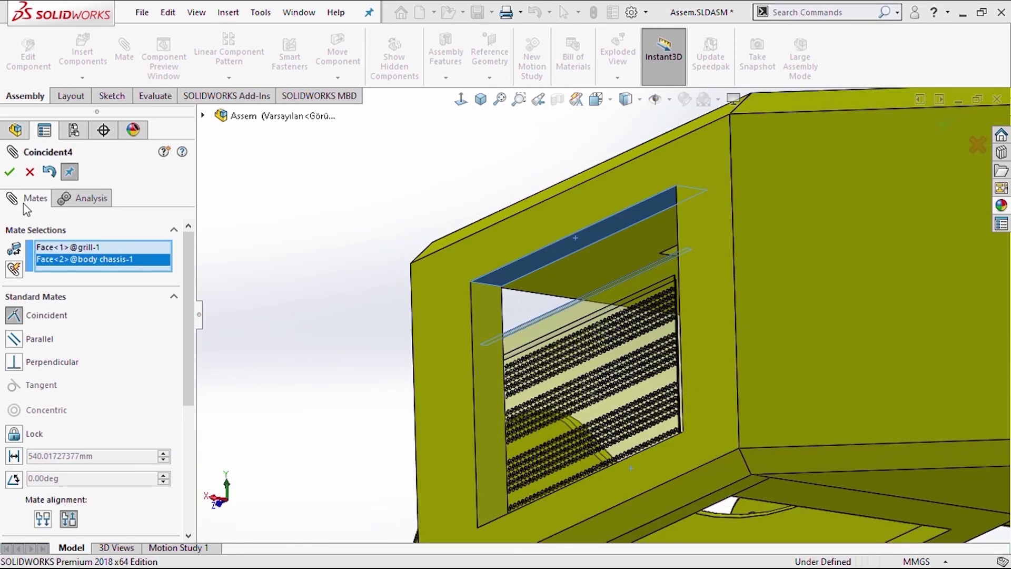
left_click(9, 172)
Add Coincident mates aligning the front grill's side and seating it flush in the opening
scroll(643, 287, "up", 4)
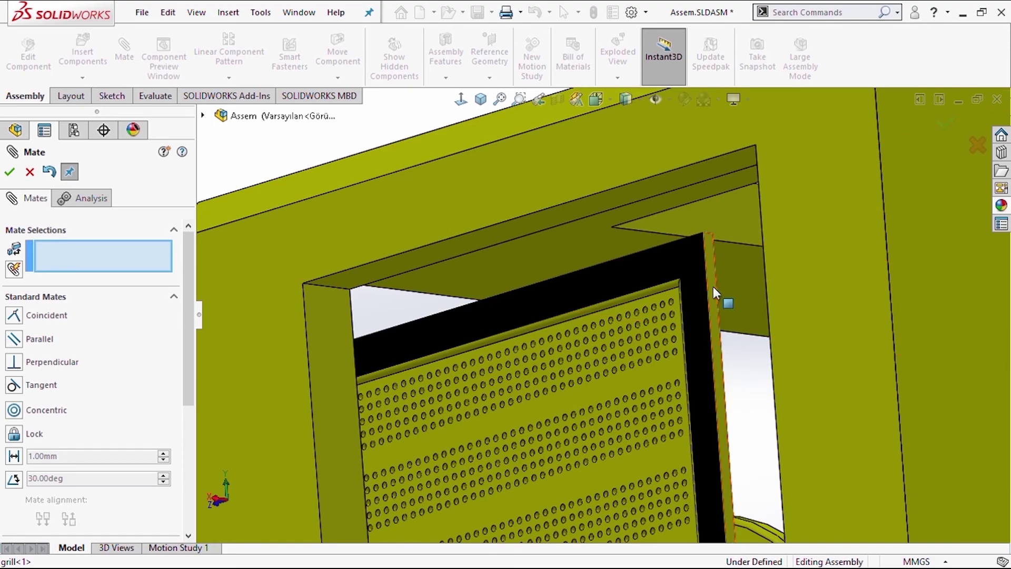
left_click(712, 286)
scroll(713, 286, "down", 3)
mouse_move(713, 287)
middle_mouse_down()
mouse_move(861, 374)
mouse_move(868, 302)
middle_mouse_up()
scroll(867, 302, "up", 3)
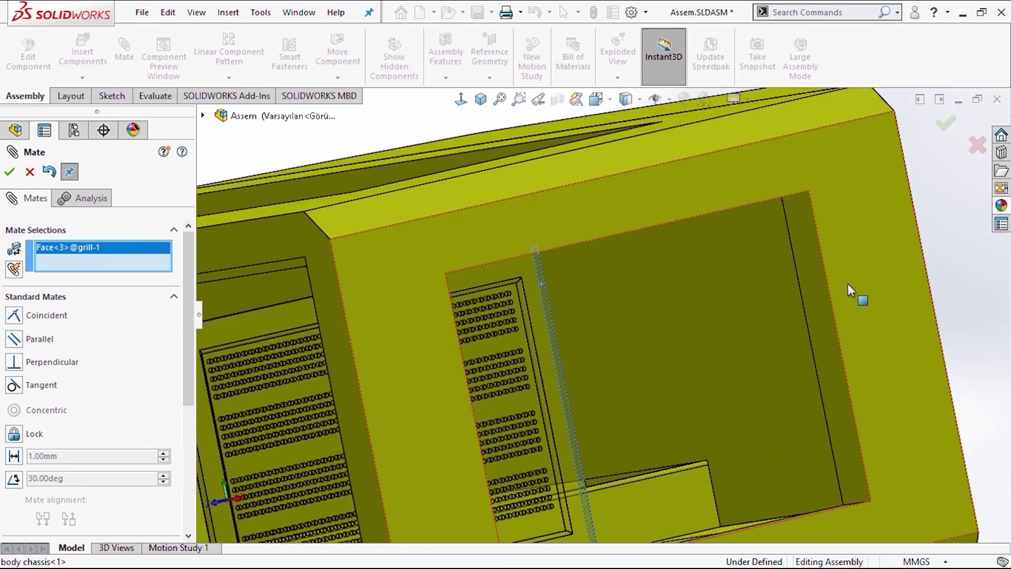
left_click(848, 289)
left_click(709, 289)
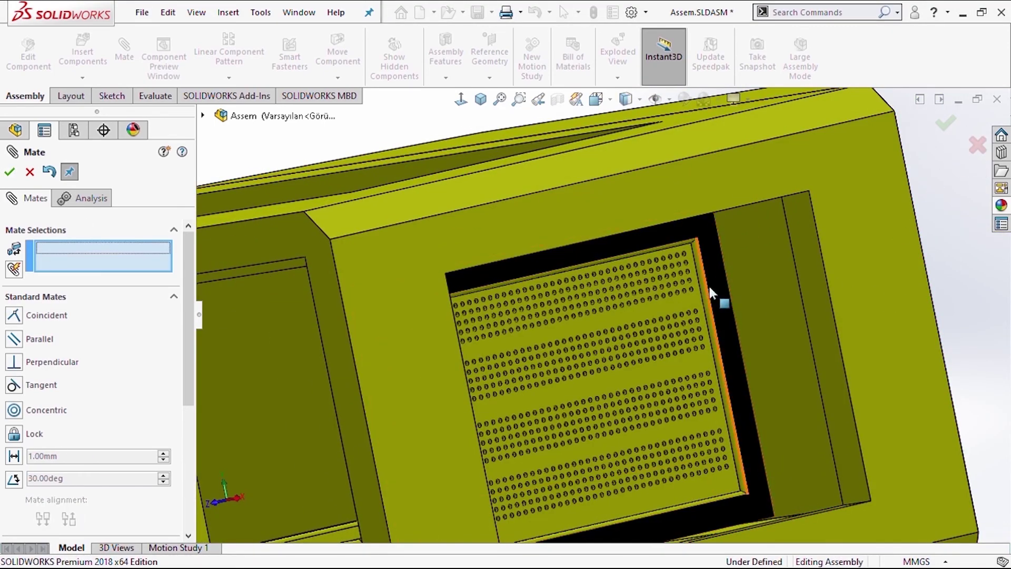
left_click(870, 265)
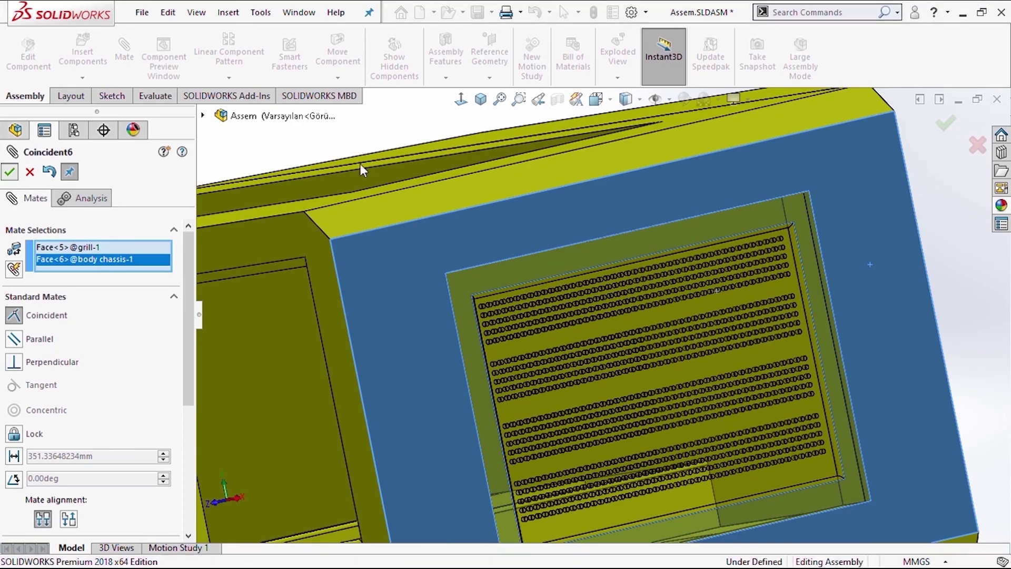
left_click(726, 314)
Seat the black top housing coincident on the chassis top face
scroll(726, 316, "down", 3)
middle_click_drag(758, 323, 715, 194)
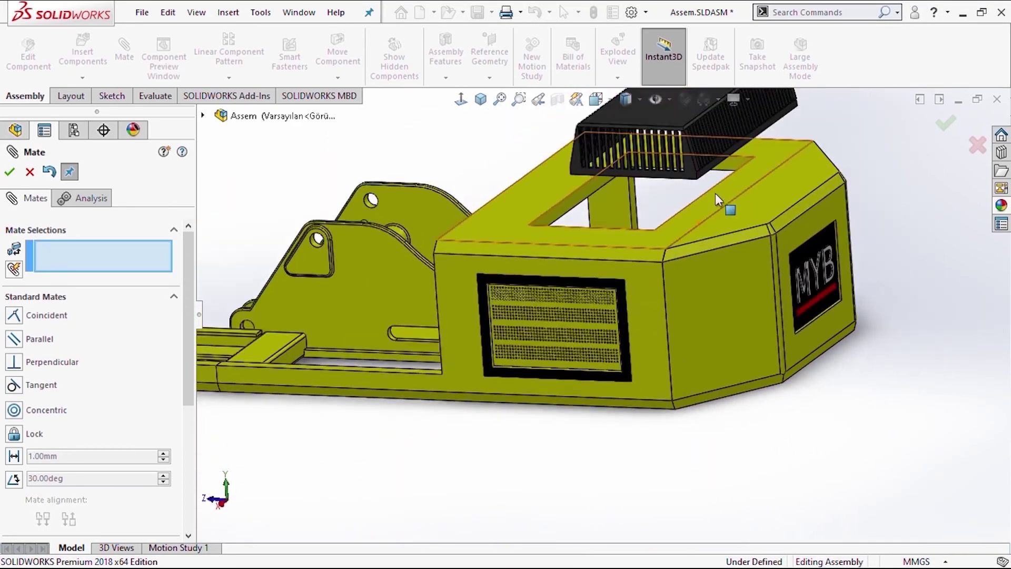
scroll(685, 205, "up", 3)
scroll(631, 263, "up", 3)
left_click(602, 321)
mouse_move(519, 379)
middle_mouse_down()
mouse_move(447, 422)
mouse_move(722, 402)
mouse_move(745, 363)
middle_mouse_up()
left_click(722, 401)
left_click(745, 405)
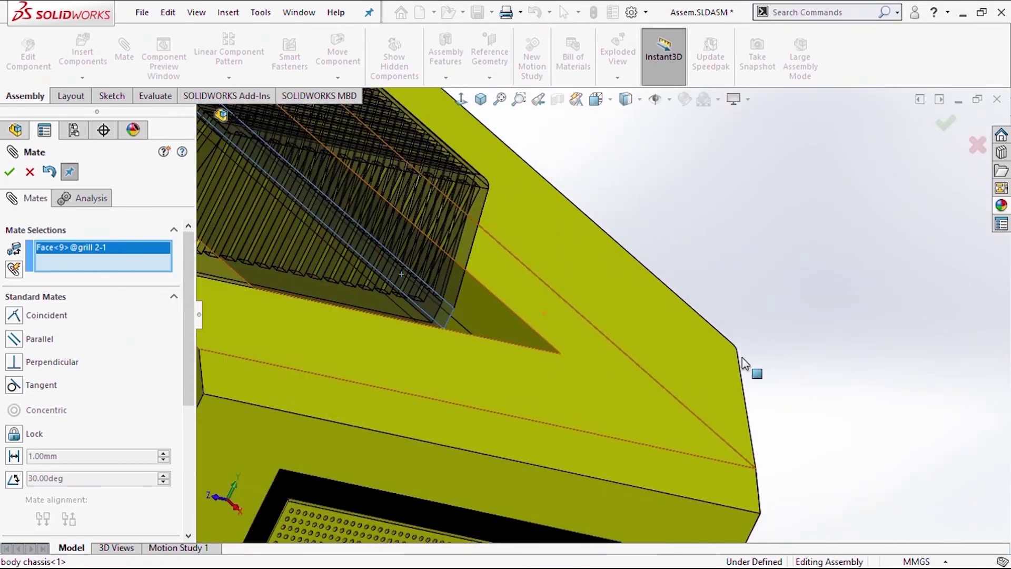
Align the top housing's side and bottom edge with chassis faces, leaving it fully defined
left_click(500, 326)
left_click(516, 288)
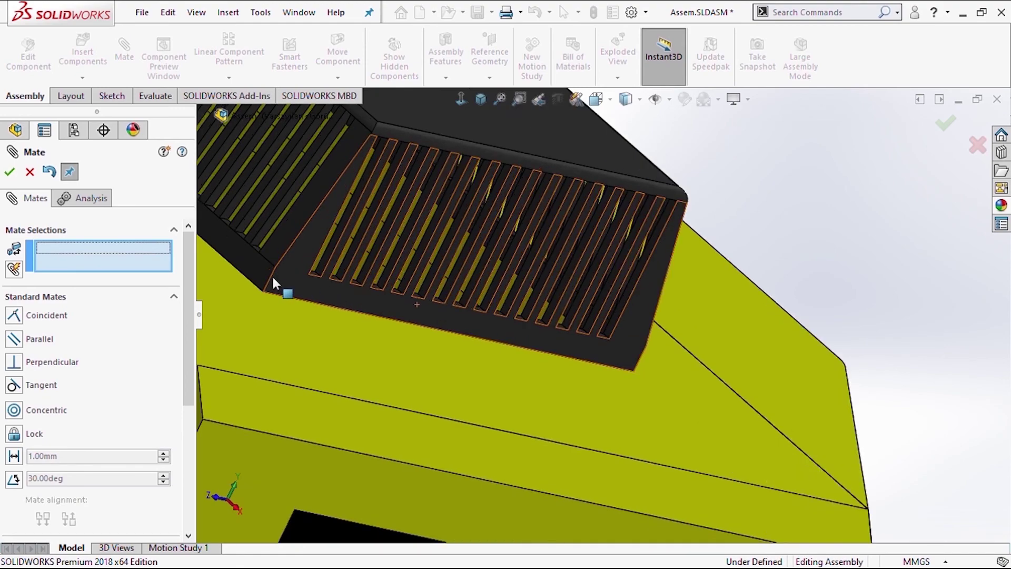
scroll(274, 282, "down", 3)
left_click(344, 246)
left_click(305, 309)
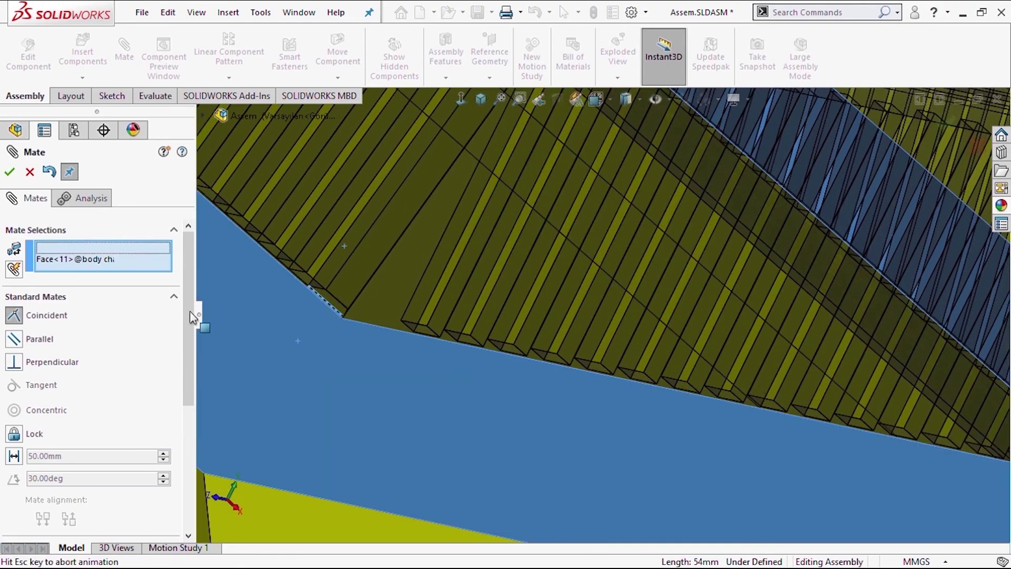
left_click(9, 174)
scroll(524, 225, "up", 5)
scroll(550, 219, "up", 3)
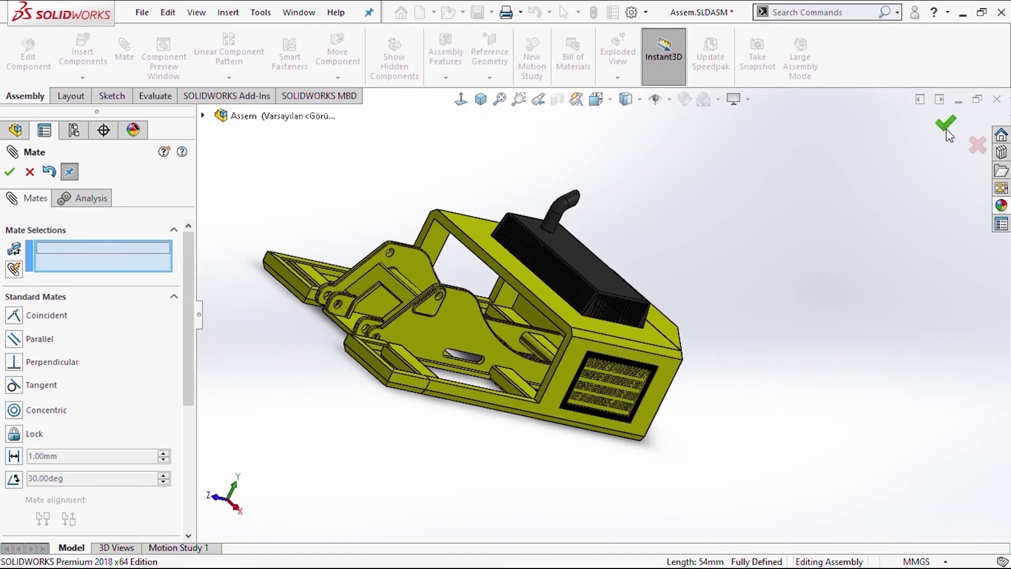
key("Escape")
mouse_move(762, 300)
middle_mouse_down()
mouse_move(702, 242)
mouse_move(579, 189)
mouse_move(358, 206)
mouse_move(813, 268)
mouse_move(516, 277)
middle_mouse_up()
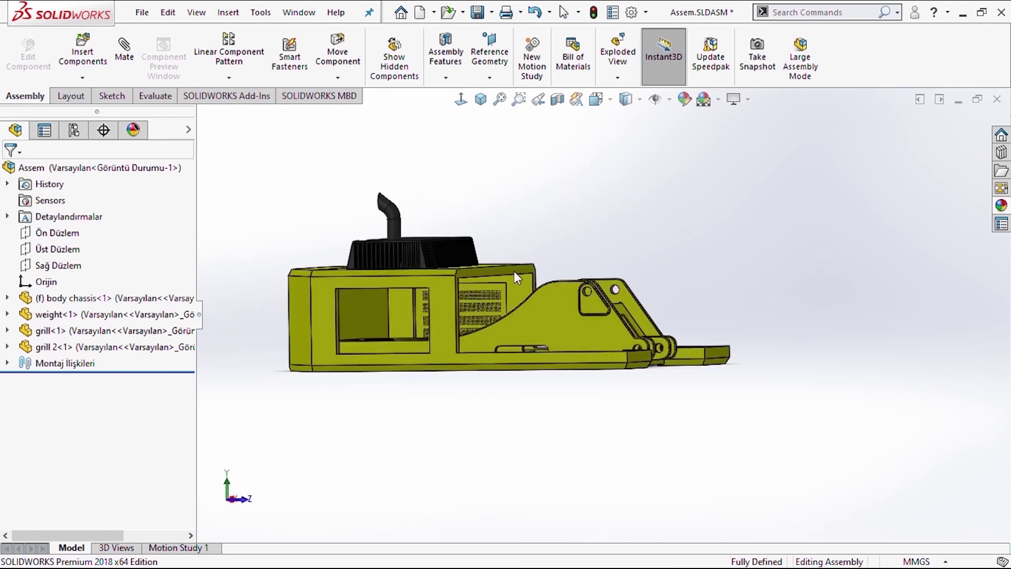
Insert another grill copy and mate its face flush with the chassis side face
left_click(81, 63)
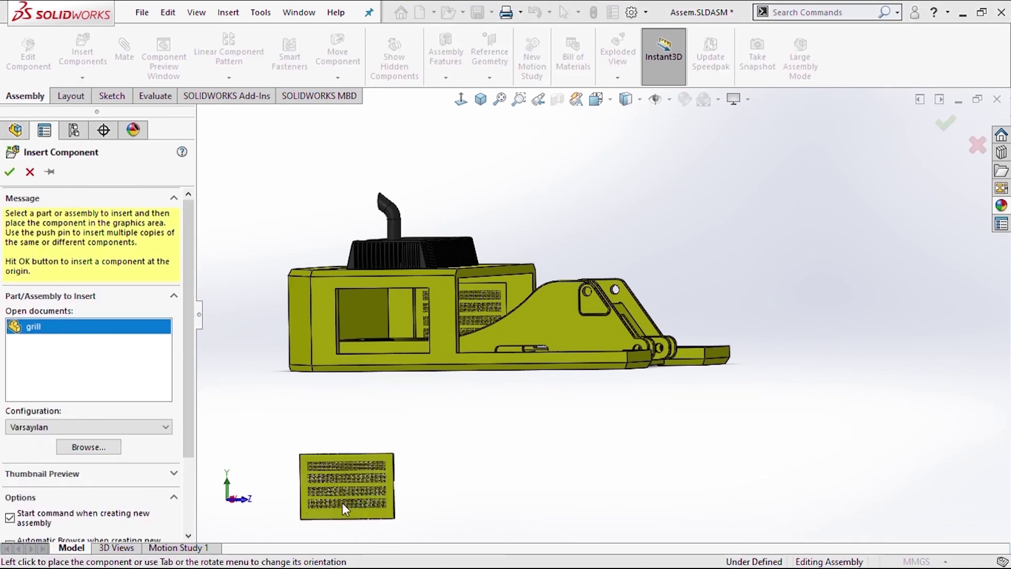
left_click(394, 320)
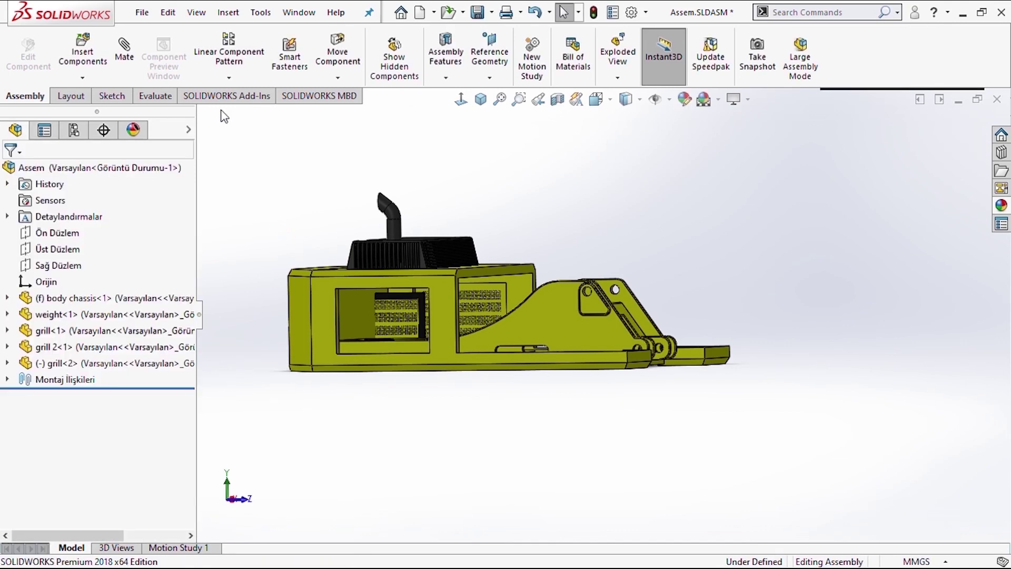
scroll(416, 309, "down", 5)
left_click(553, 276)
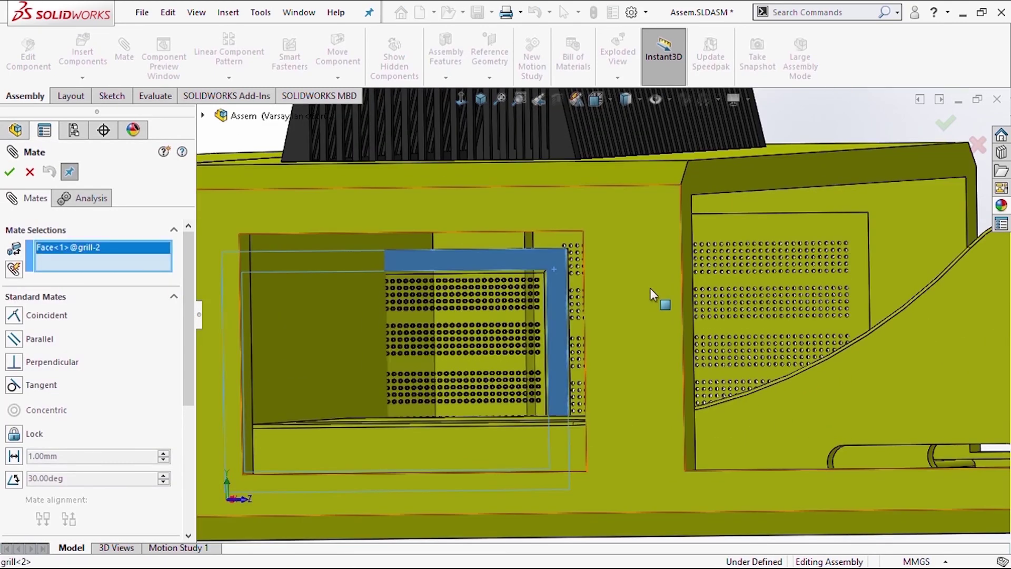
left_click(653, 240)
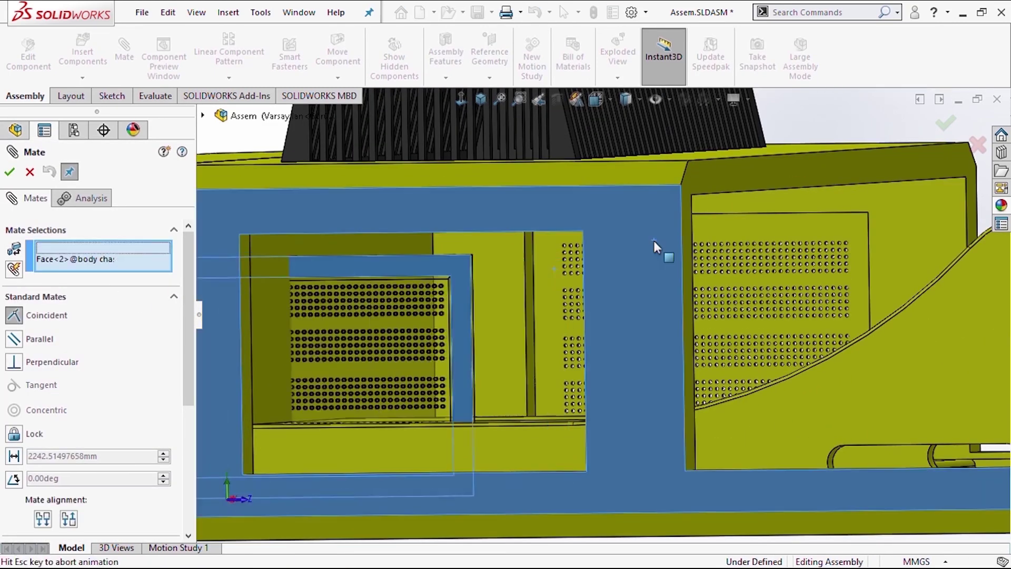
left_click(9, 173)
Align the side grill's top face with the top face of the side opening
scroll(316, 264, "down", 3)
scroll(361, 285, "down", 3)
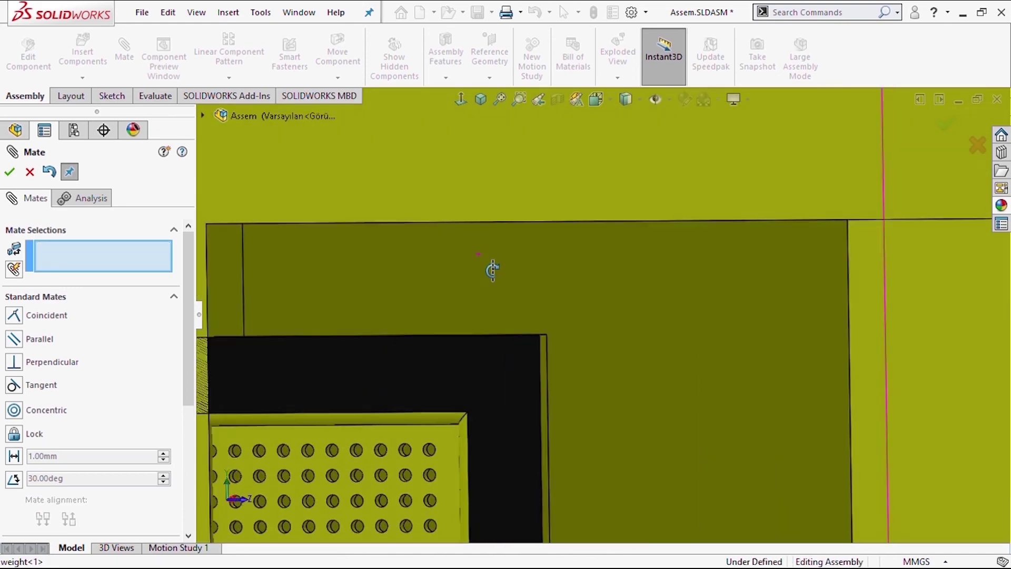
scroll(526, 368, "down", 3)
scroll(506, 474, "up", 5)
scroll(442, 482, "down", 3)
scroll(461, 363, "down", 3)
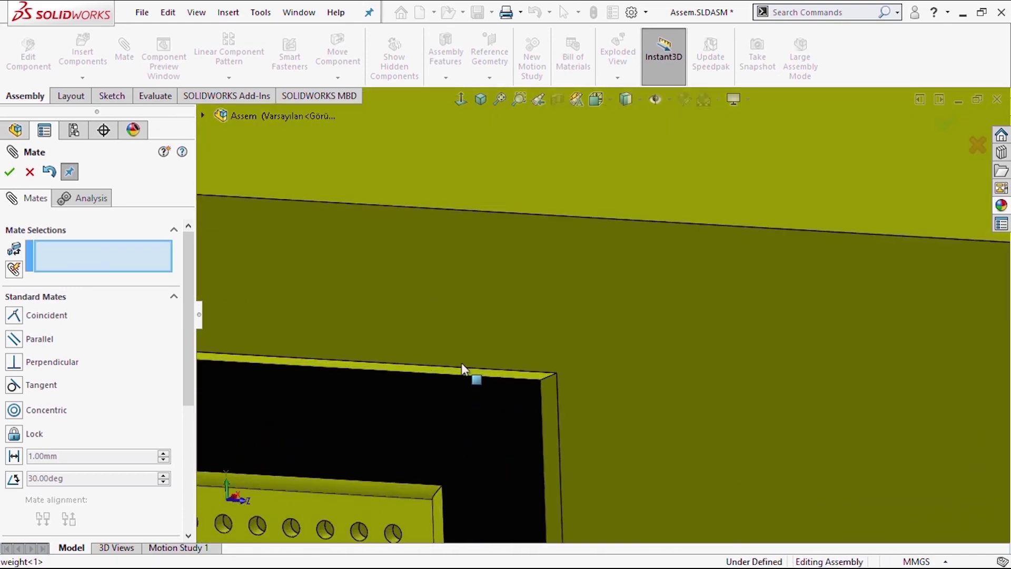
left_click(485, 373)
scroll(695, 313, "up", 3)
scroll(668, 181, "up", 2)
middle_click_drag(668, 181, 684, 149)
scroll(655, 137, "up", 3)
scroll(614, 183, "down", 3)
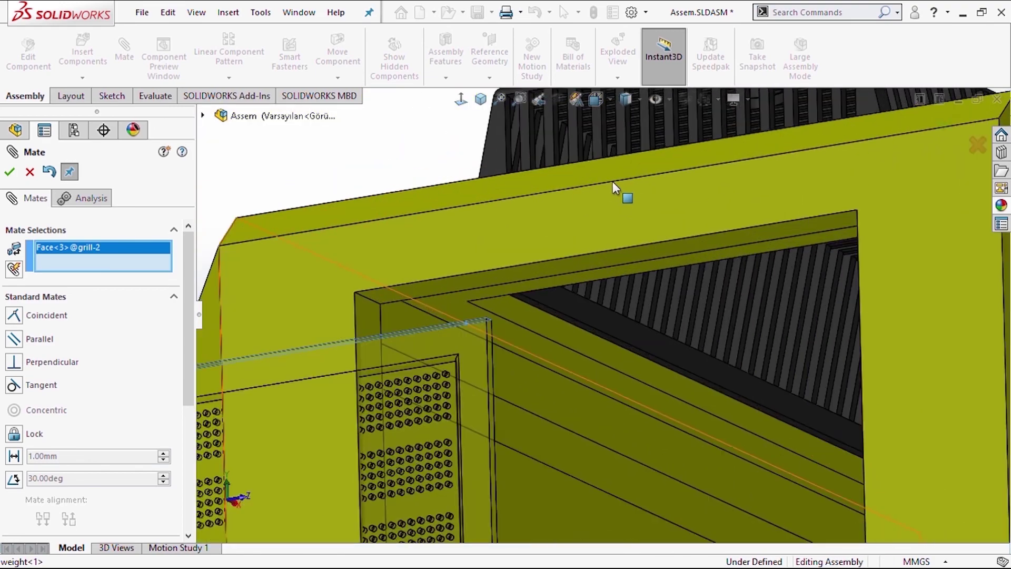
left_click(594, 259)
Mate the grill-2 side to the chassis window face, fully defining the assembly
scroll(503, 311, "down", 3)
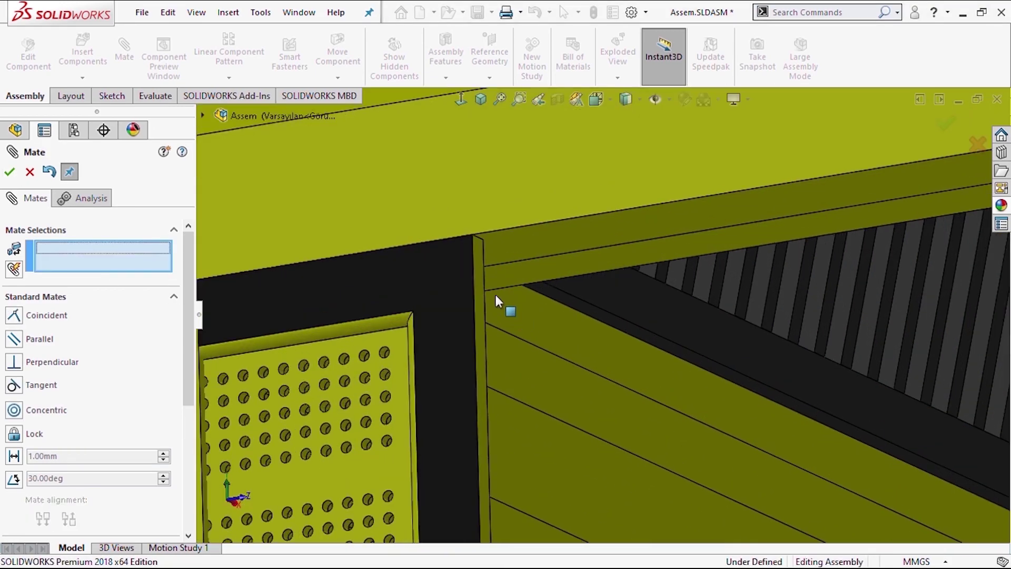
scroll(775, 367, "up", 3)
scroll(829, 374, "up", 2)
scroll(869, 364, "up", 2)
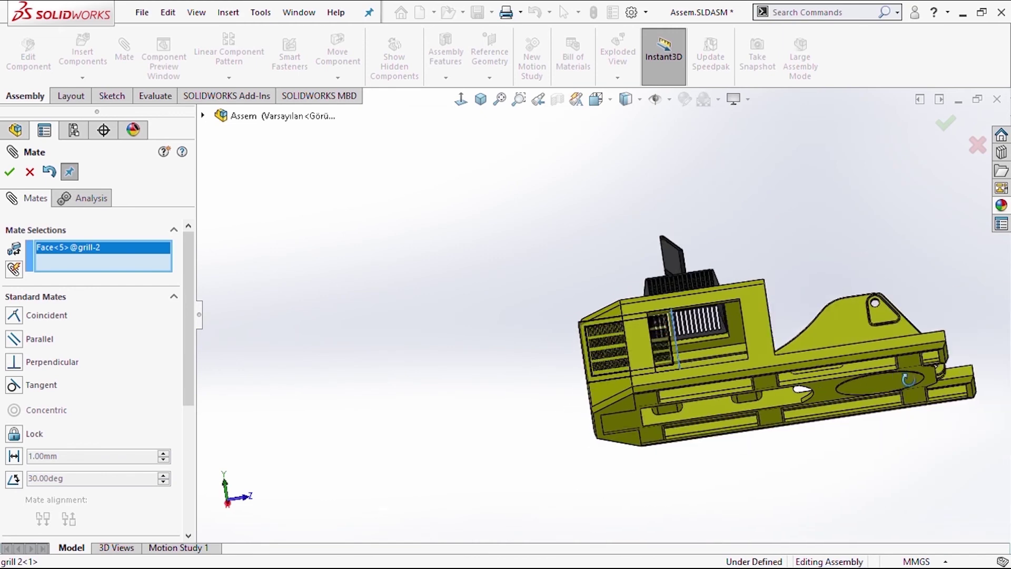
scroll(912, 349, "up", 1)
scroll(912, 349, "down", 4)
left_click(682, 285)
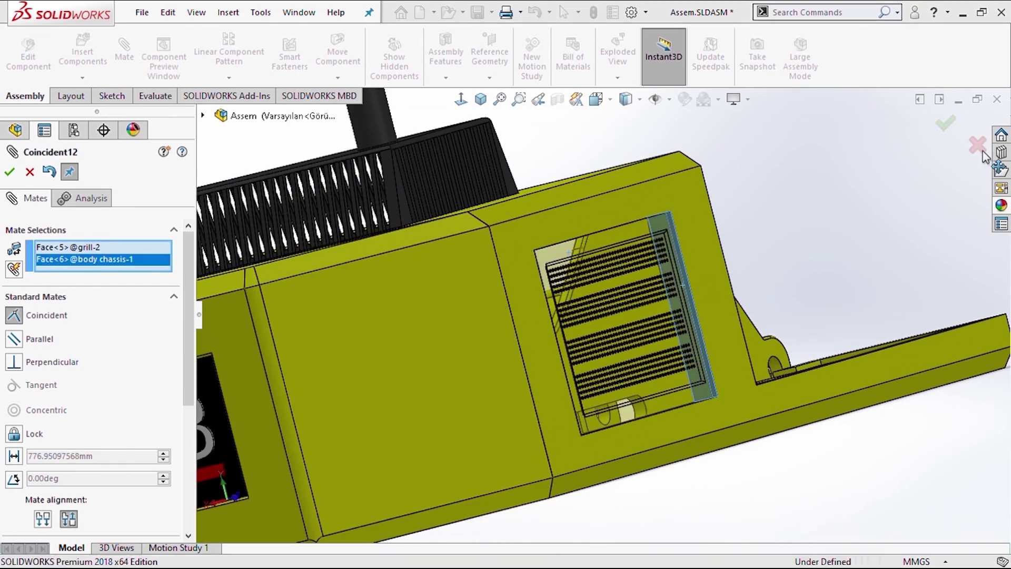
left_click(947, 128)
scroll(846, 327, "up", 3)
mouse_move(846, 327)
middle_mouse_down()
mouse_move(684, 394)
mouse_move(800, 332)
middle_mouse_up()
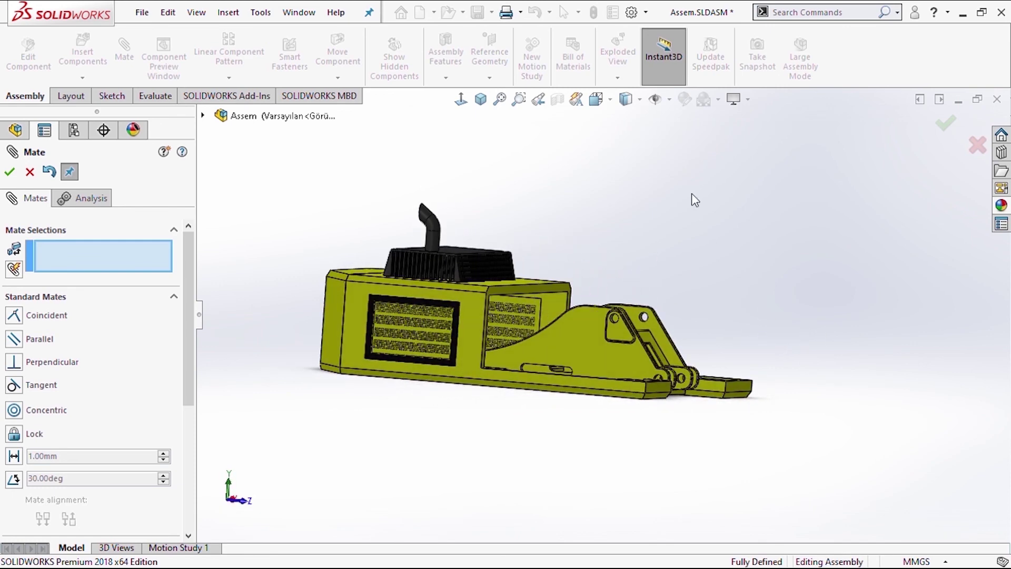
Review the chassis in side, MYB-logo-end and isometric views, closing the Mate tool
left_click(462, 100)
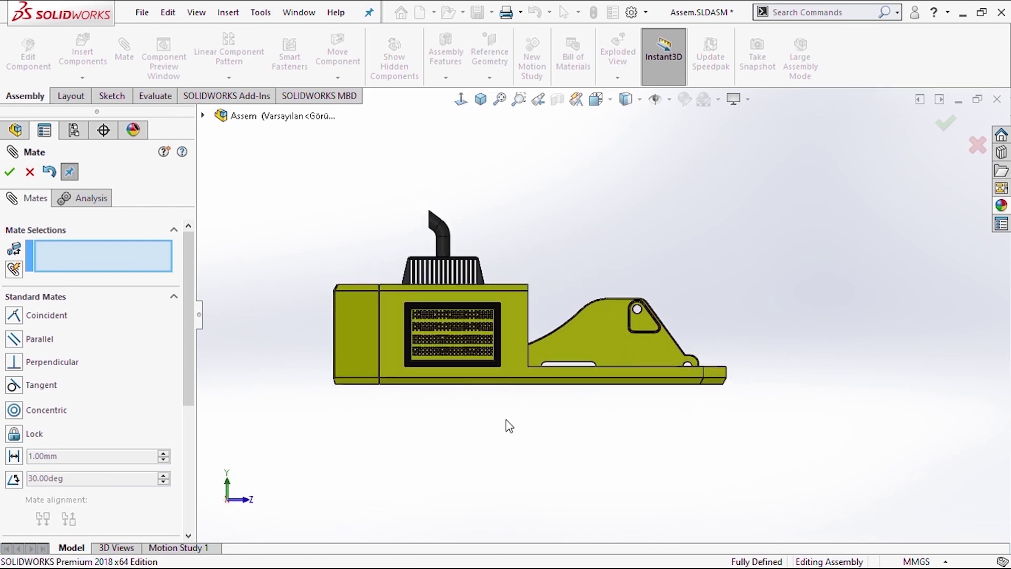
key("shift+Right")
key("shift+Right")
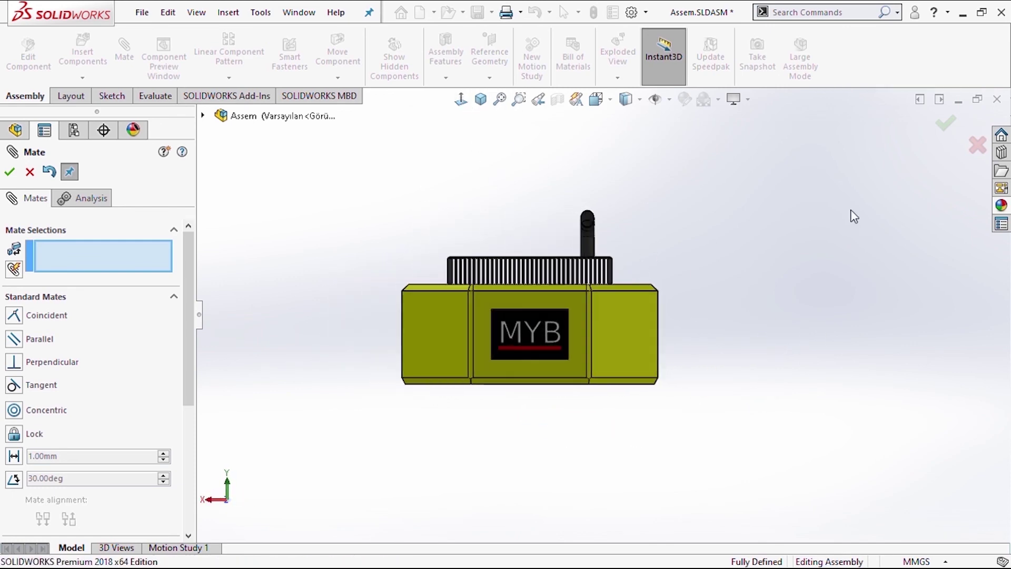
key("shift+Right")
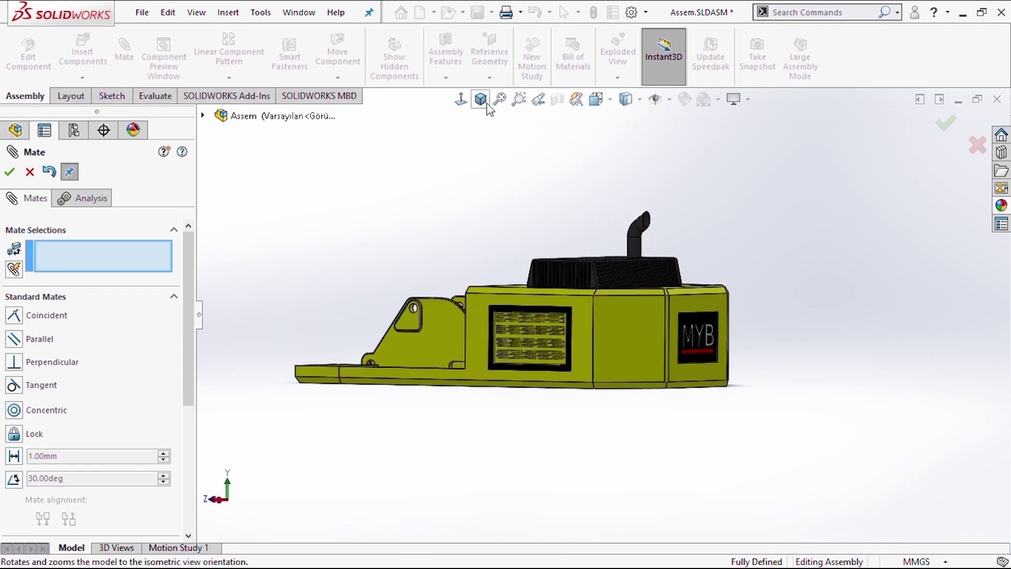
left_click(485, 104)
key("Escape")
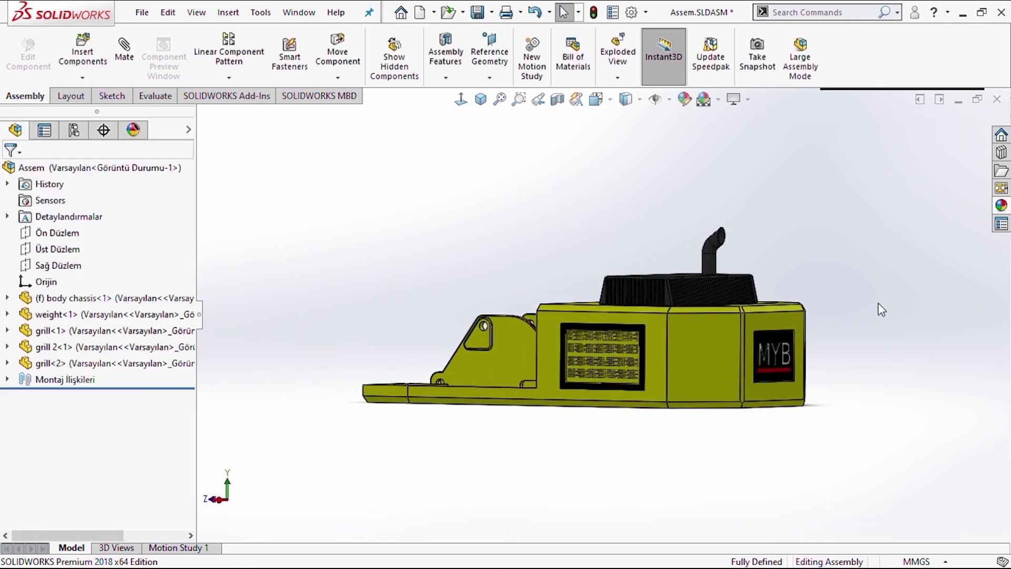
key("space")
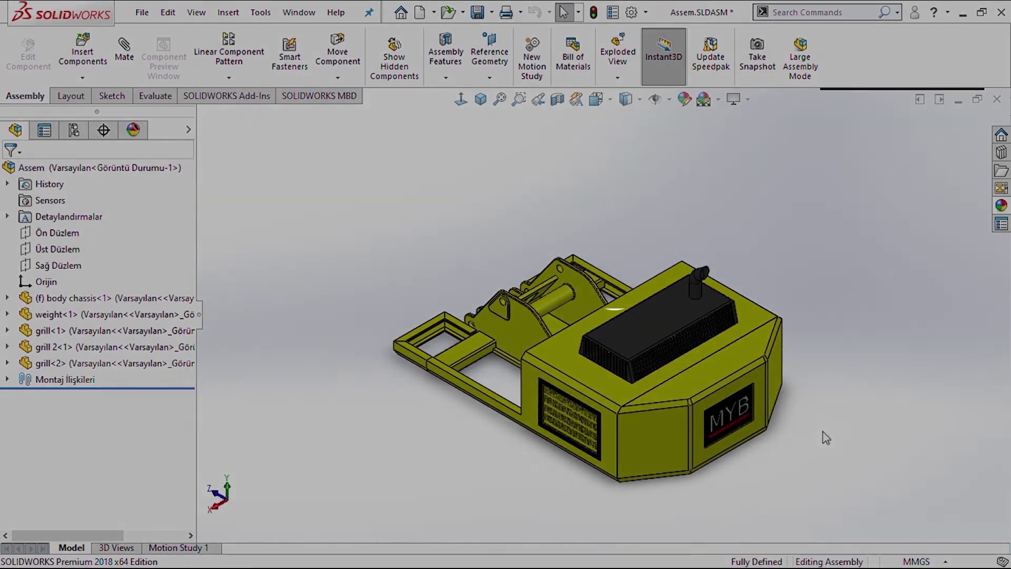
scroll(683, 359, "down", 3)
scroll(631, 427, "down", 3)
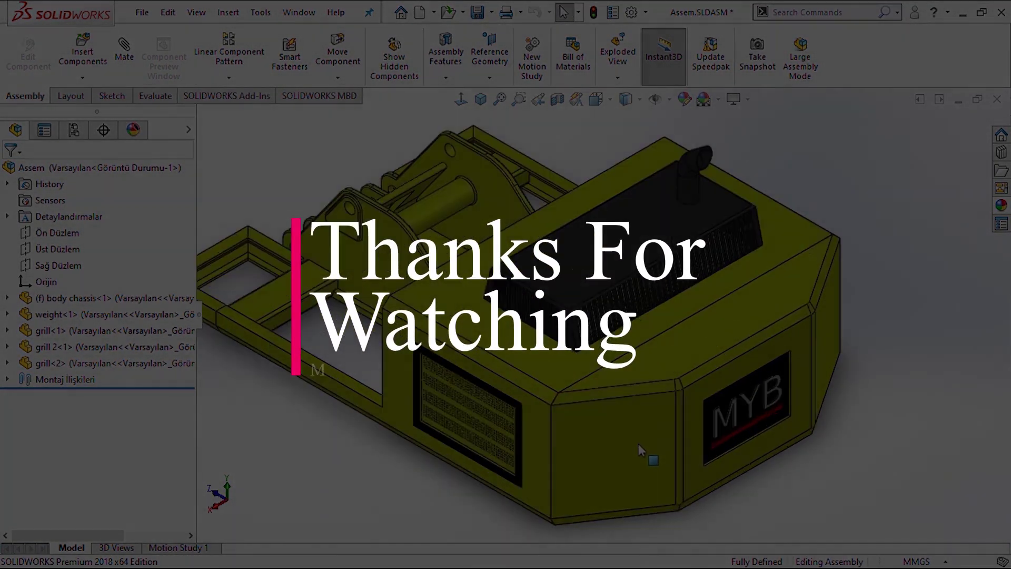